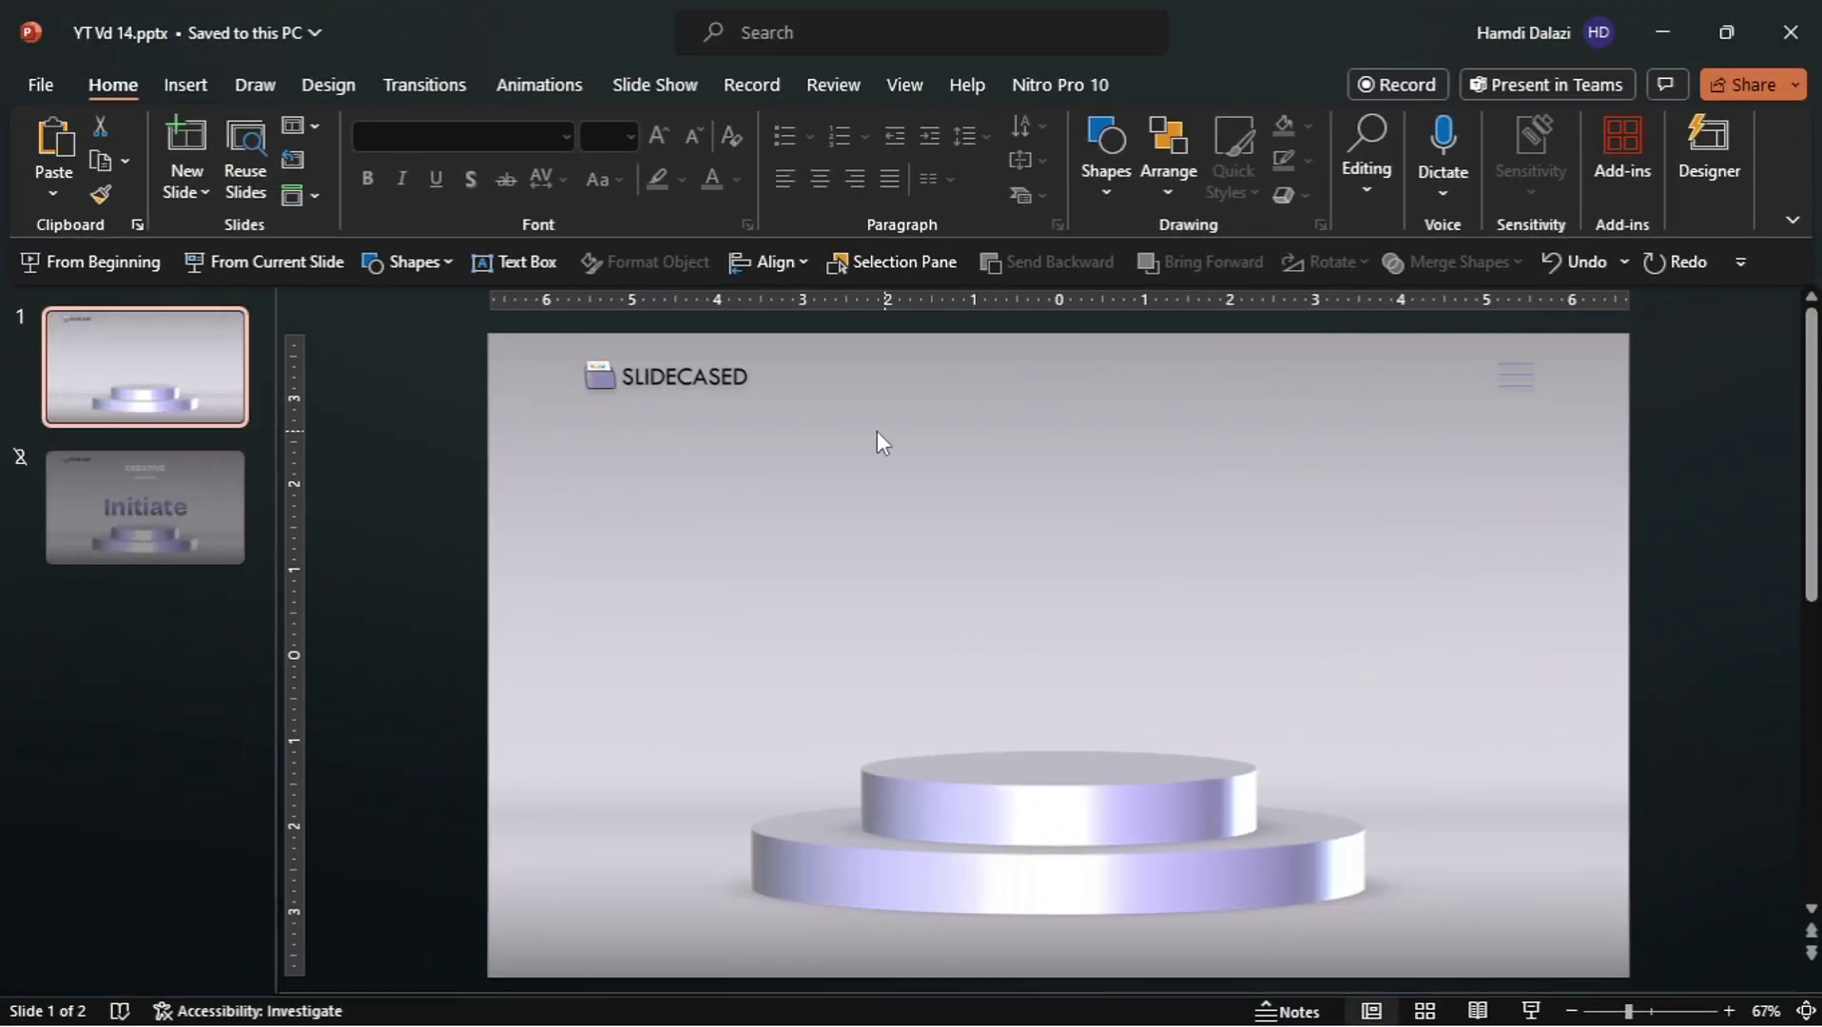
Copy the CREATIVE PROCESS title box from slide 2 and paste it onto slide 1
left_click(211, 504)
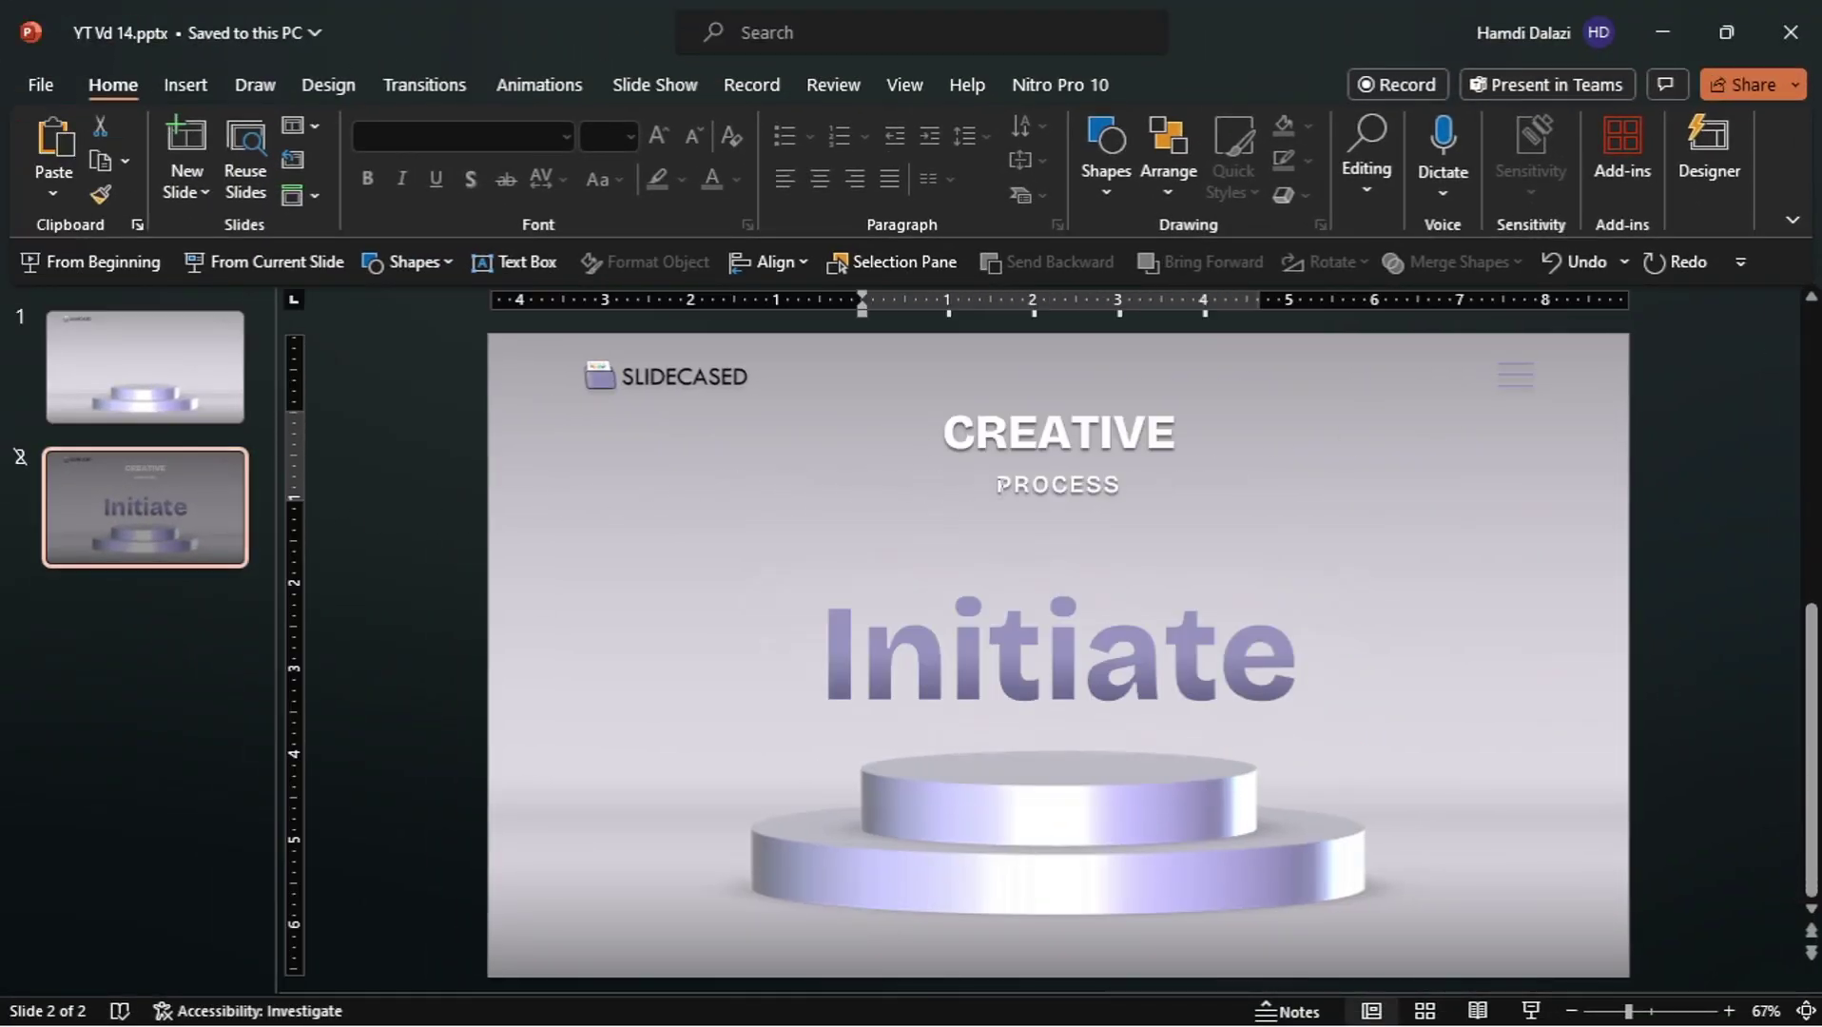
left_click(1001, 485)
key("Escape")
key("ctrl+c")
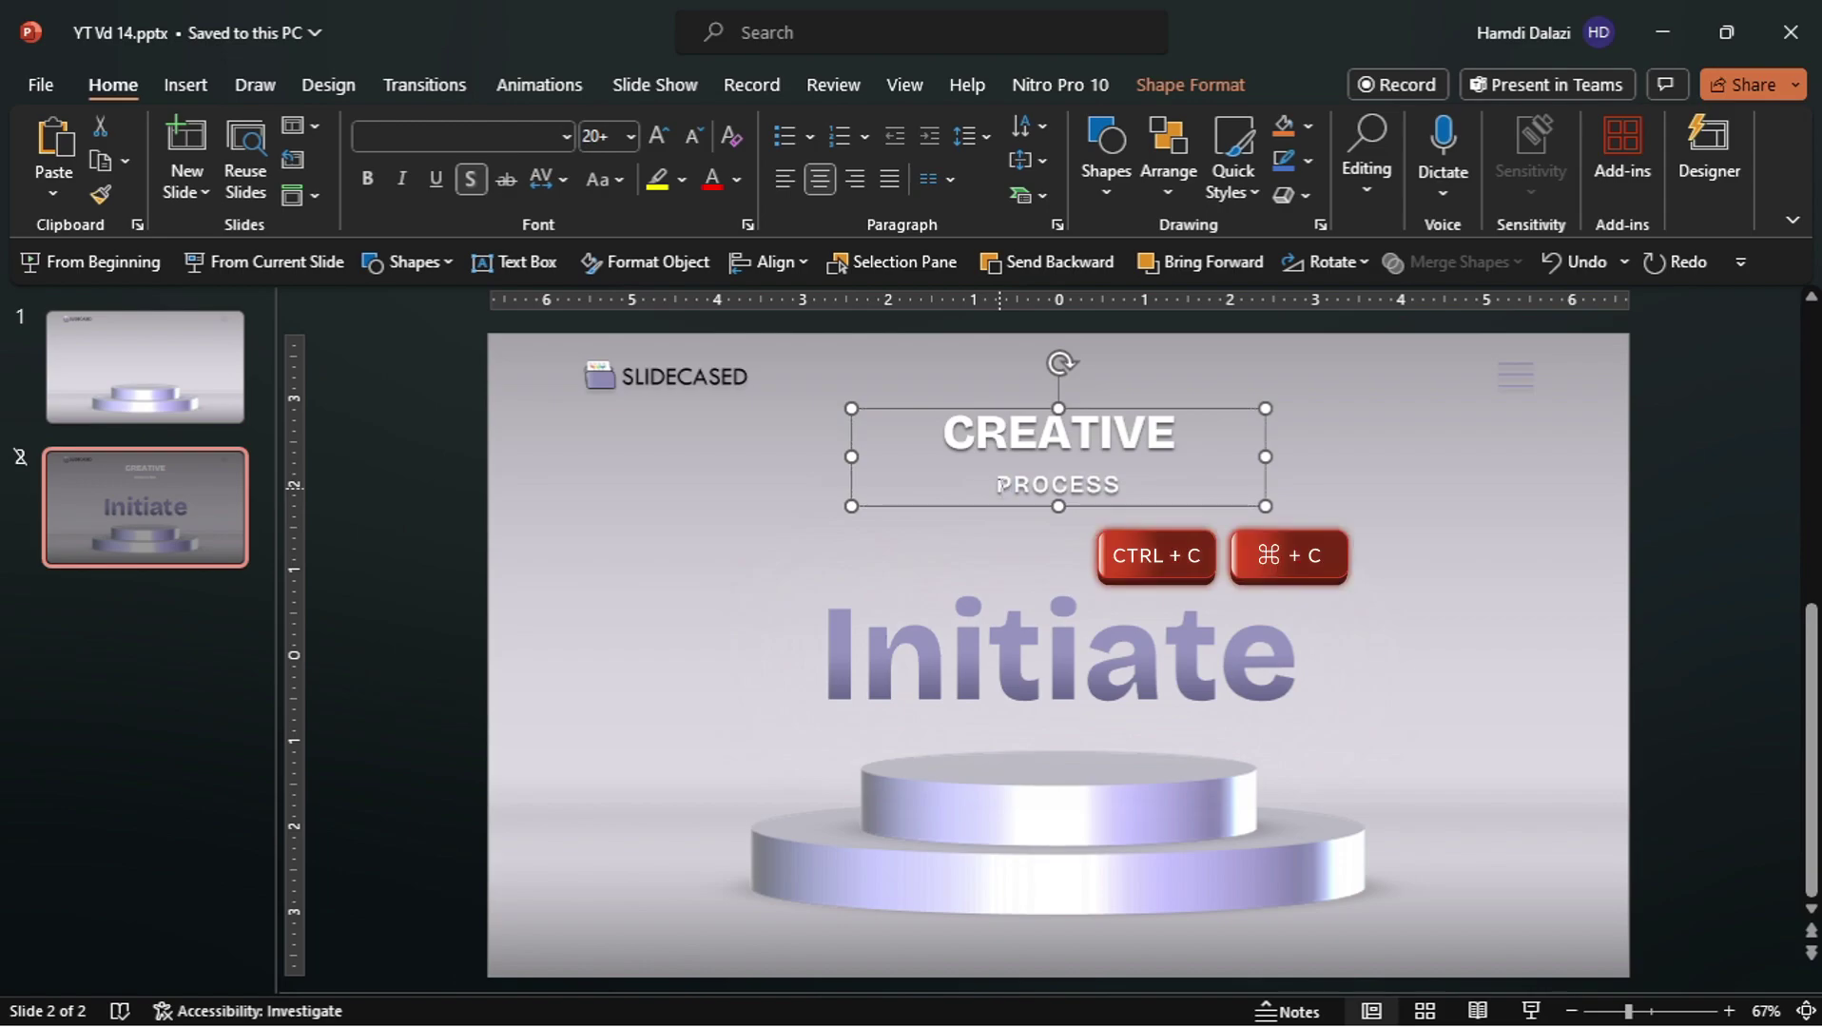
left_click(236, 365)
key("ctrl+v")
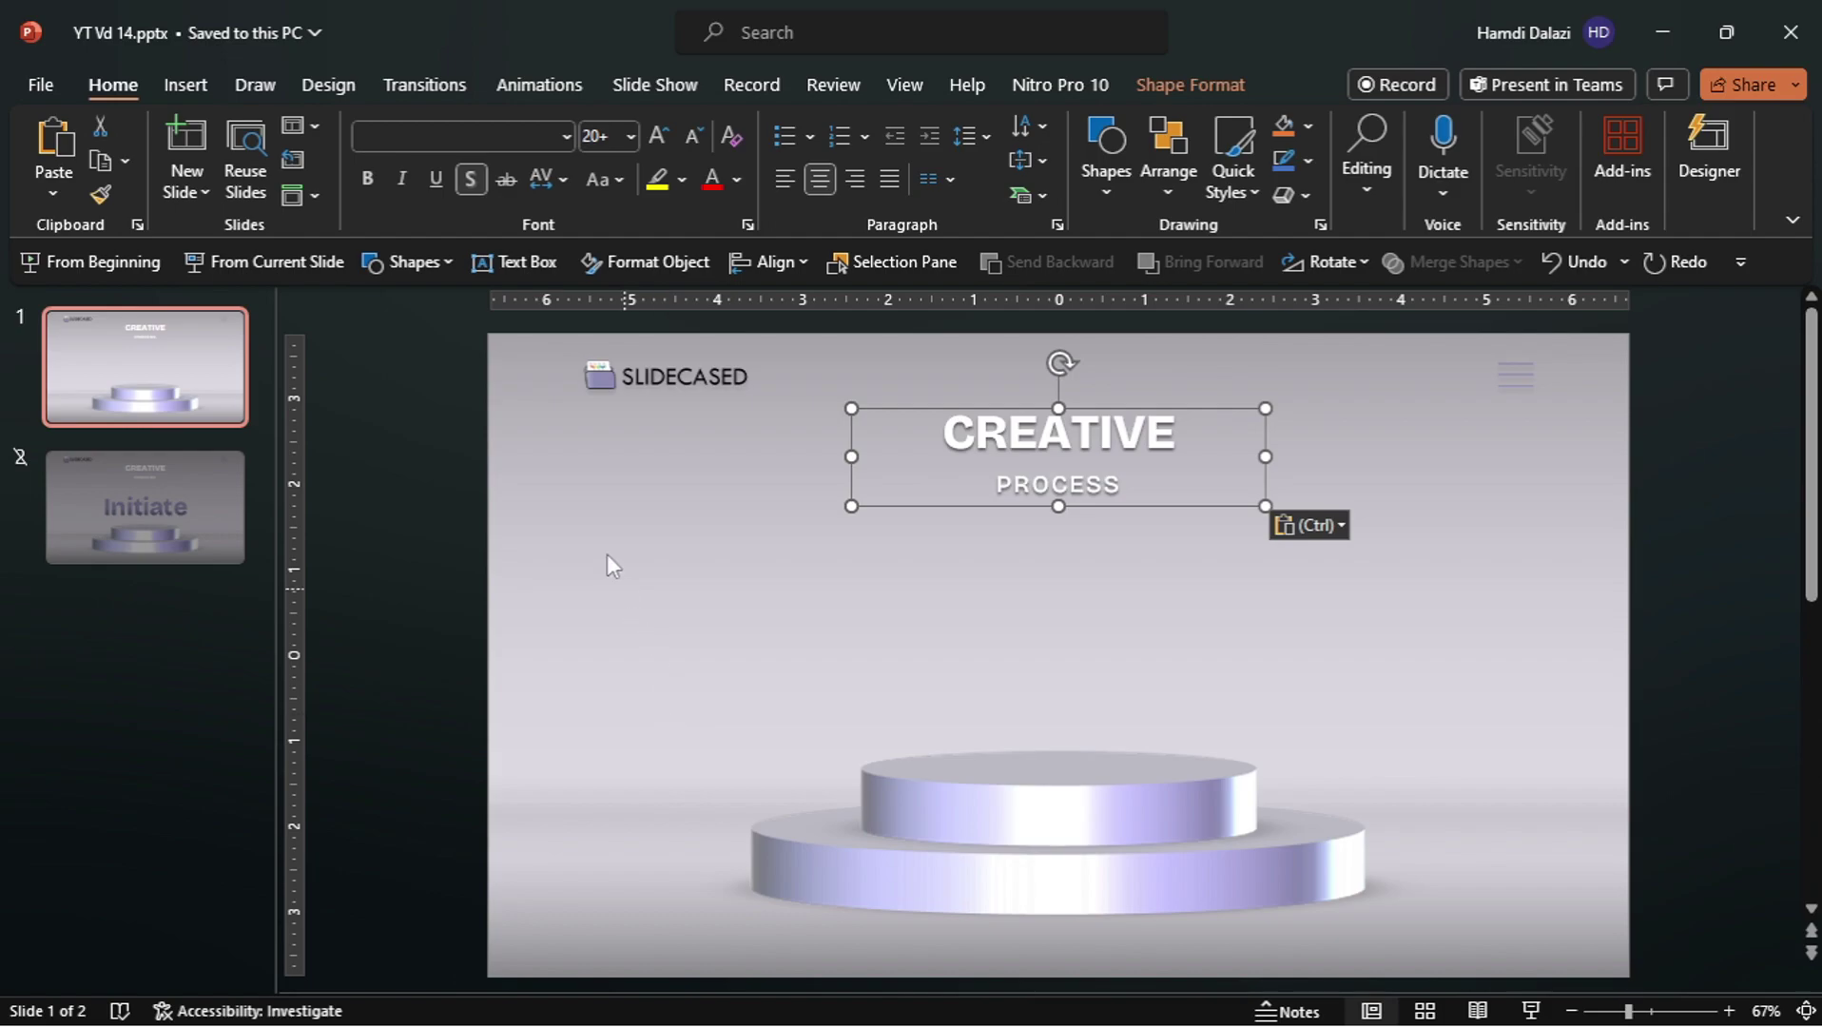
Draw a wide rectangle above the podium on slide 1
left_click(437, 256)
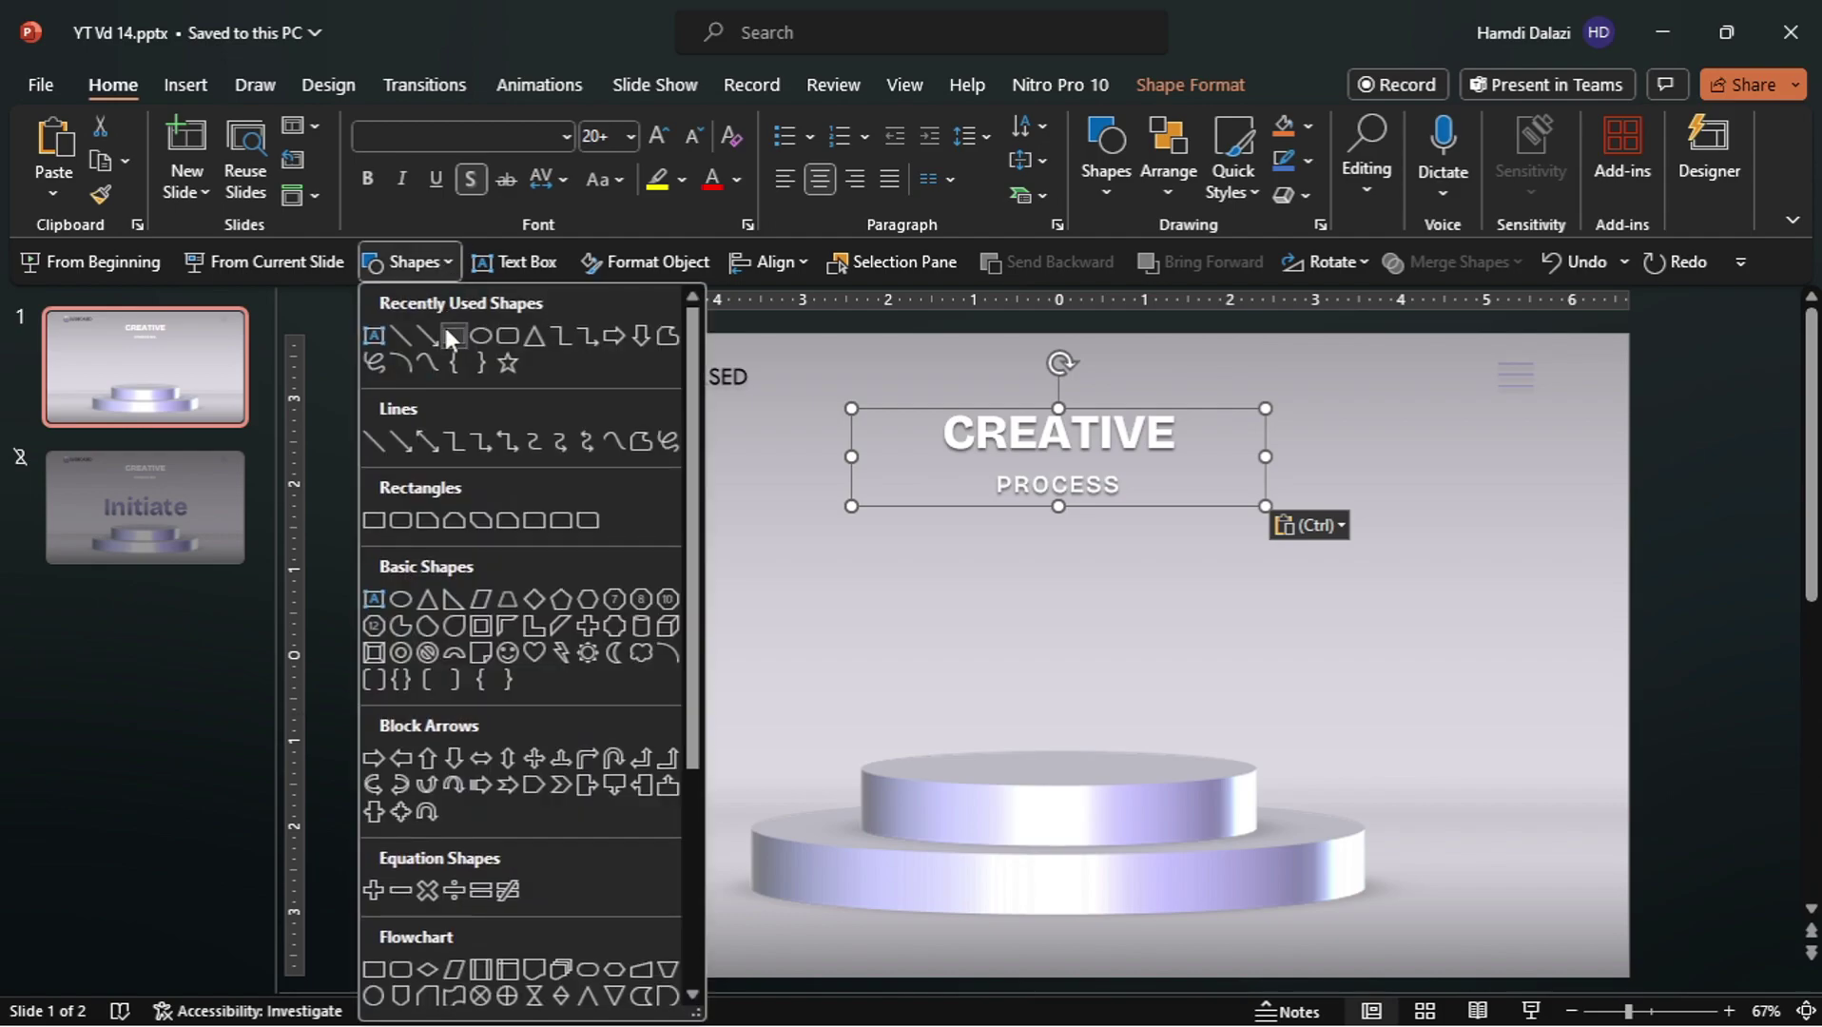
left_click(443, 324)
mouse_move(583, 545)
left_mouse_down()
mouse_move(908, 691)
mouse_move(1488, 773)
mouse_move(1544, 739)
left_mouse_up()
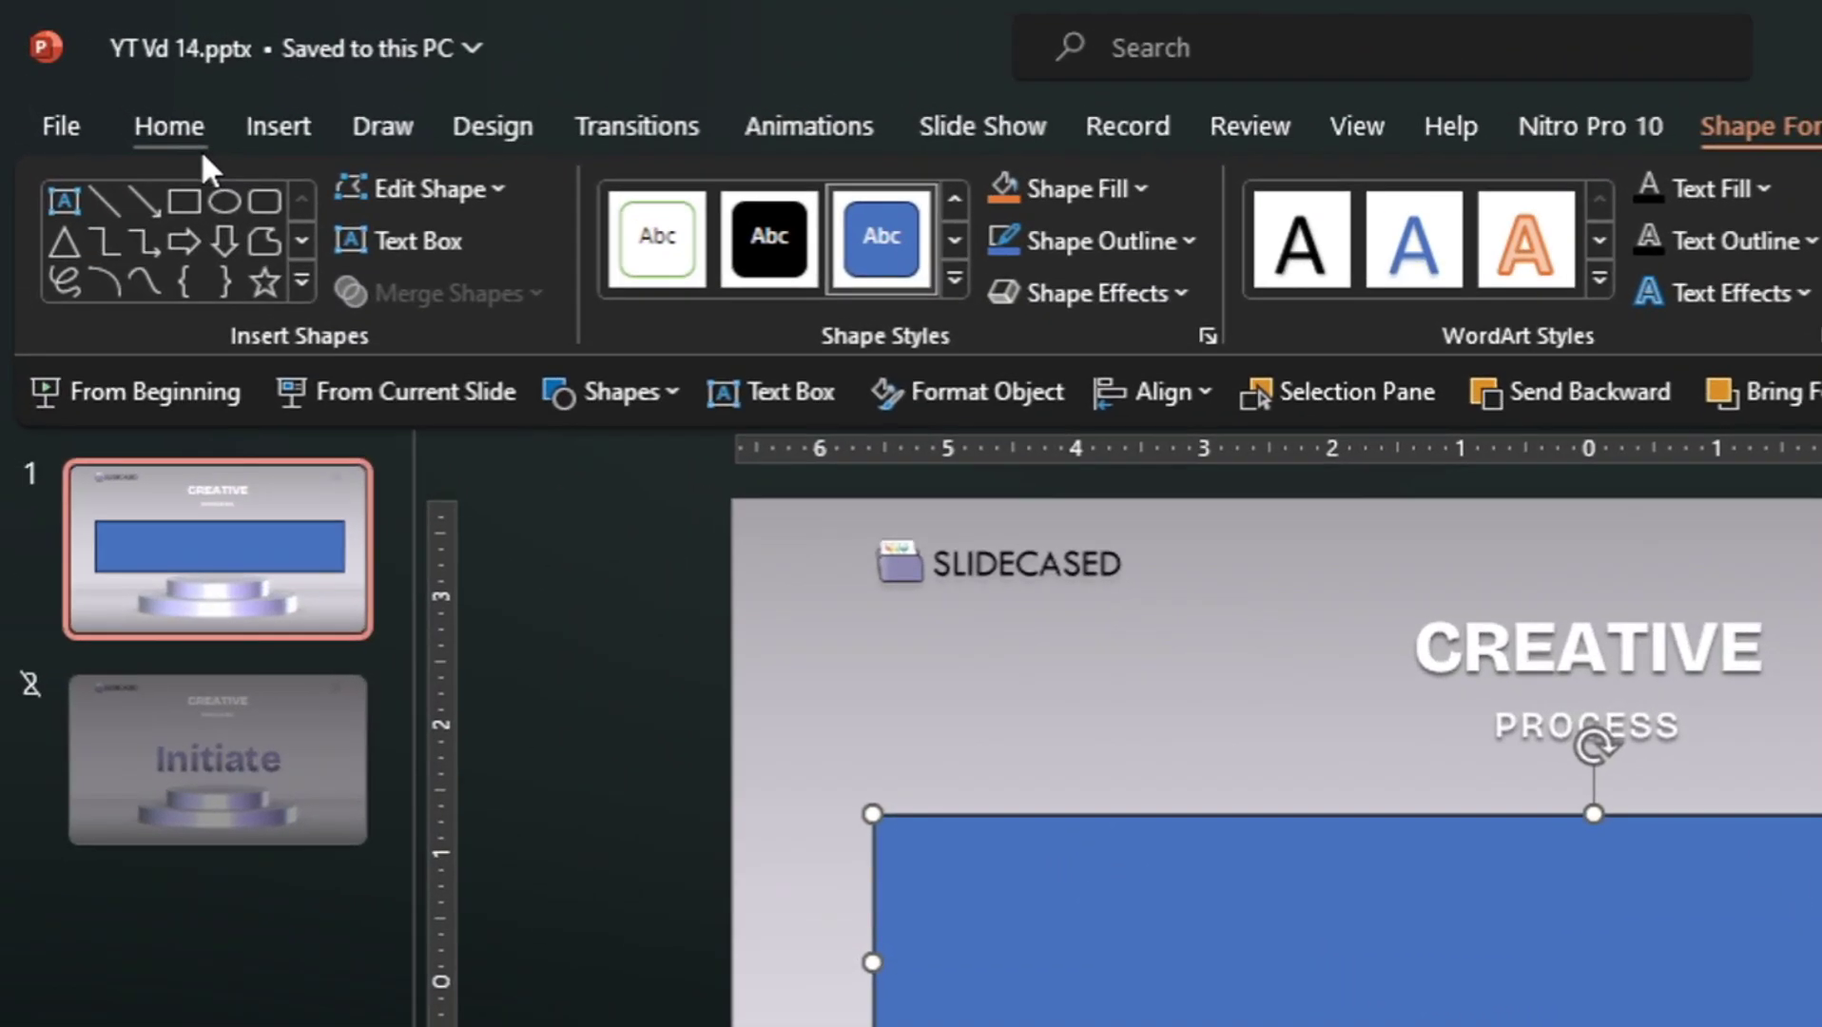
Type 'Initiate' in the rectangle in 115-pt Bricolage Grotesque 14pt Ext
left_click(114, 91)
left_click(699, 199)
type("Br")
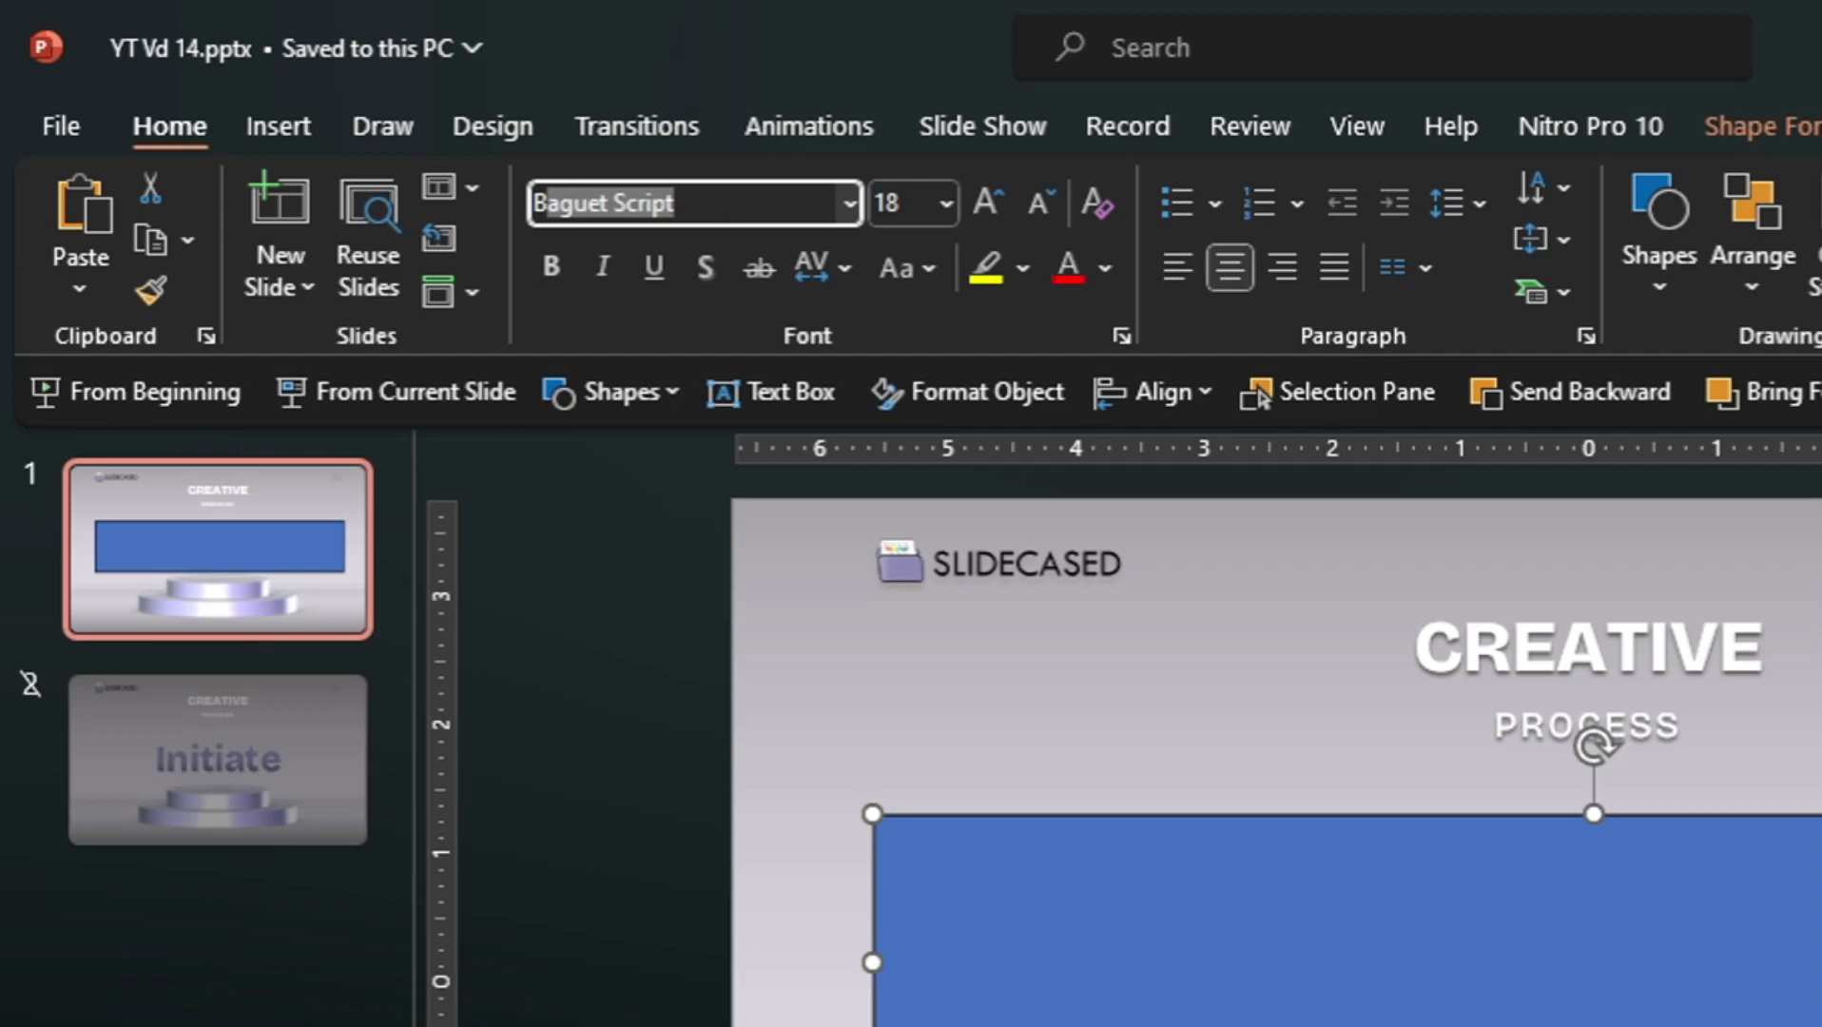
type("icolage Grotesque 14pt")
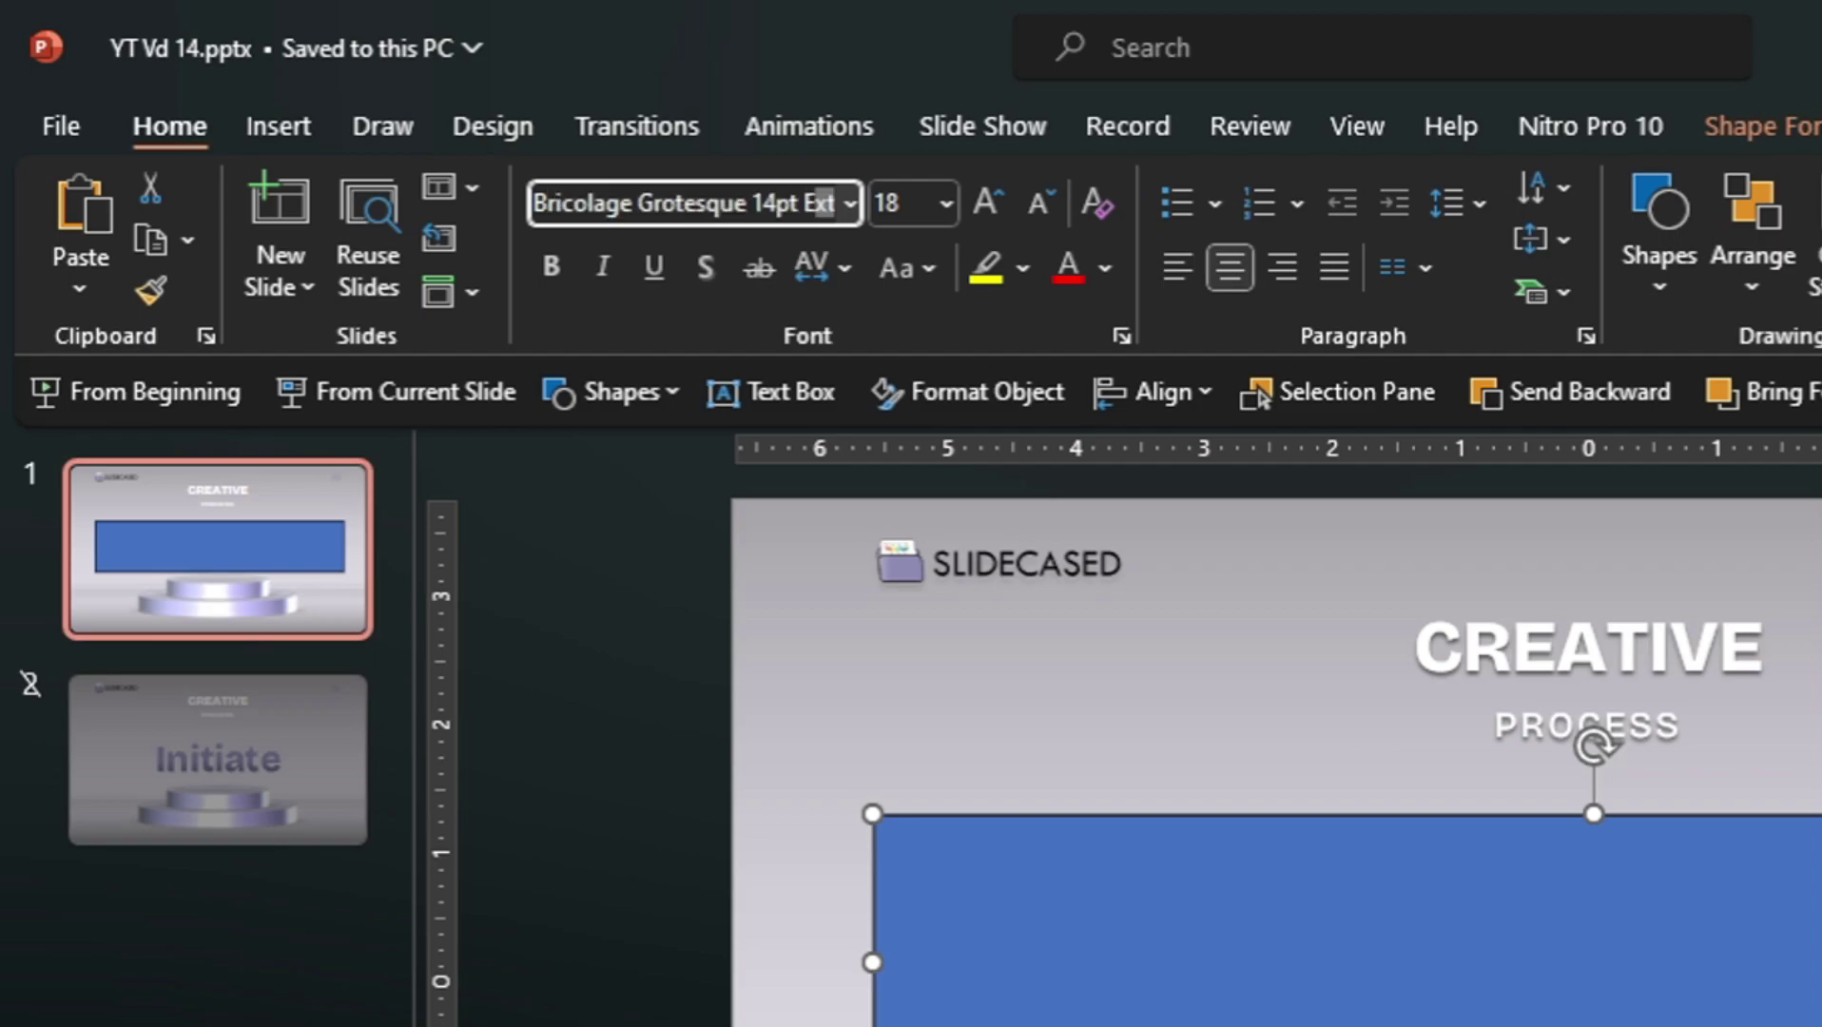
key("Return")
left_click(899, 203)
type("115")
key("Return")
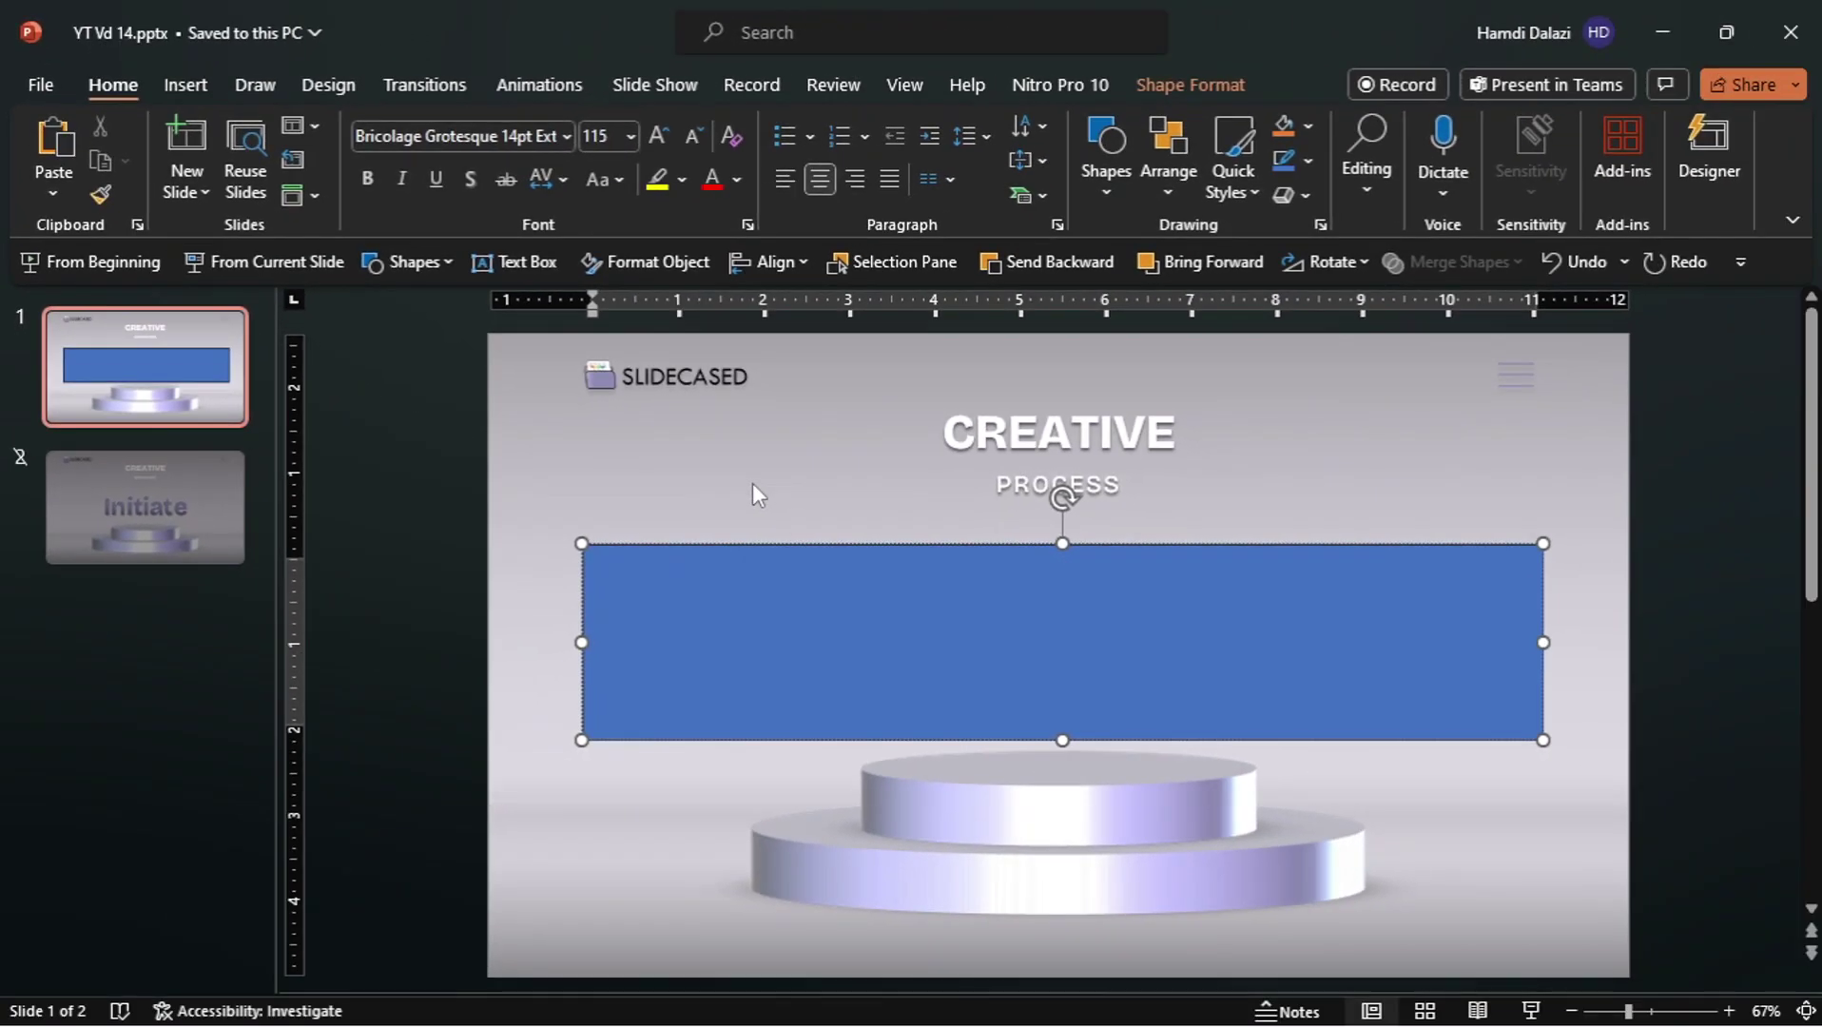
type("Initiate")
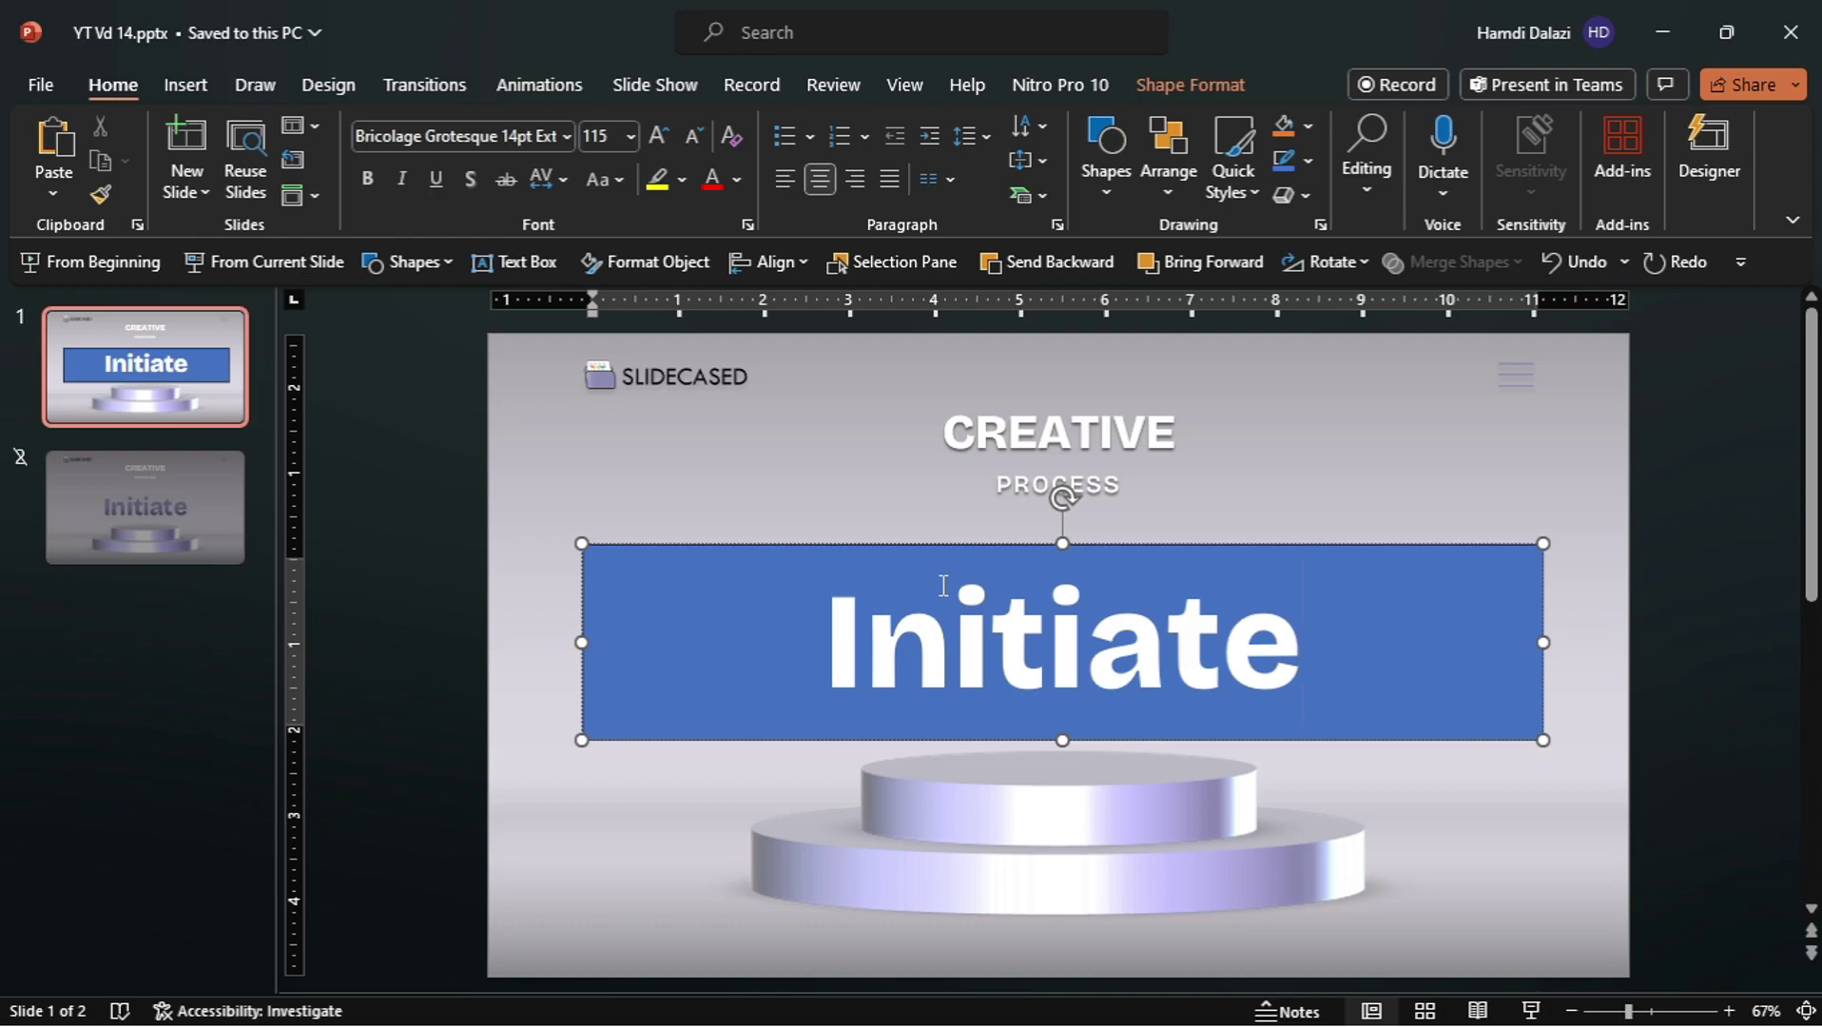
key("Escape")
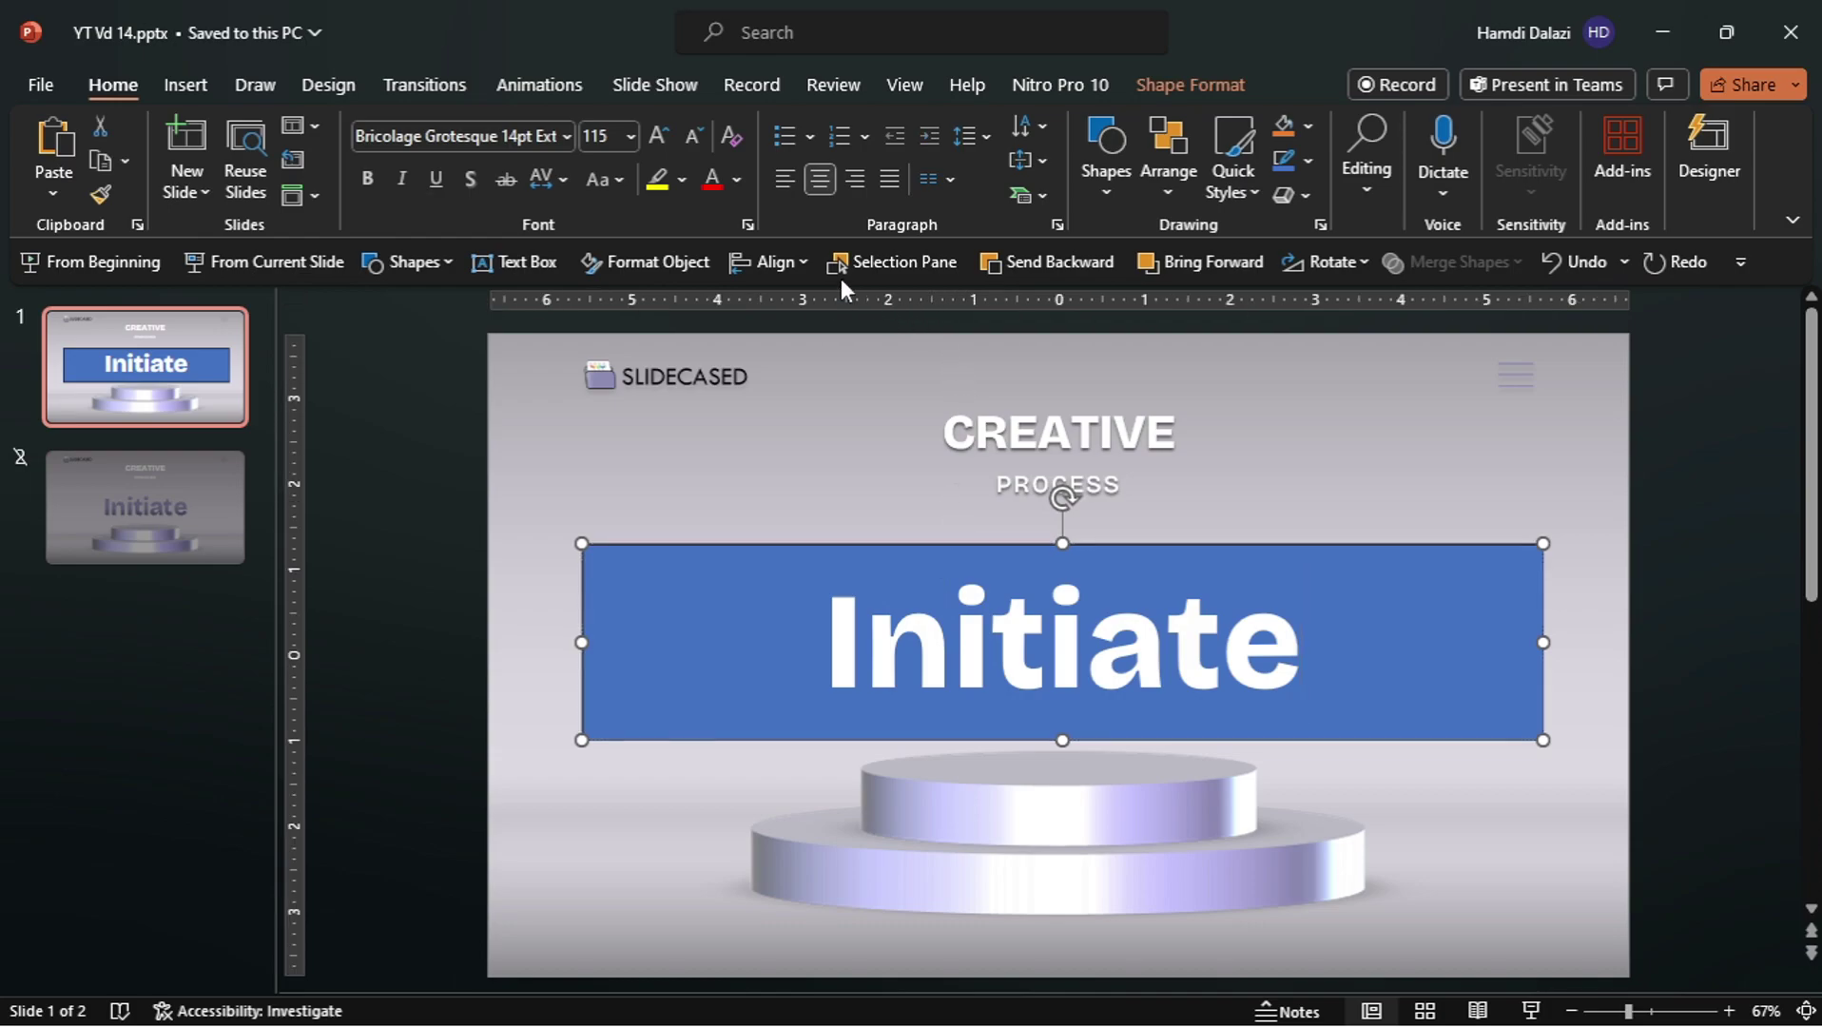
Align the rectangle to the centre and middle of the slide
left_click(802, 259)
left_click(819, 327)
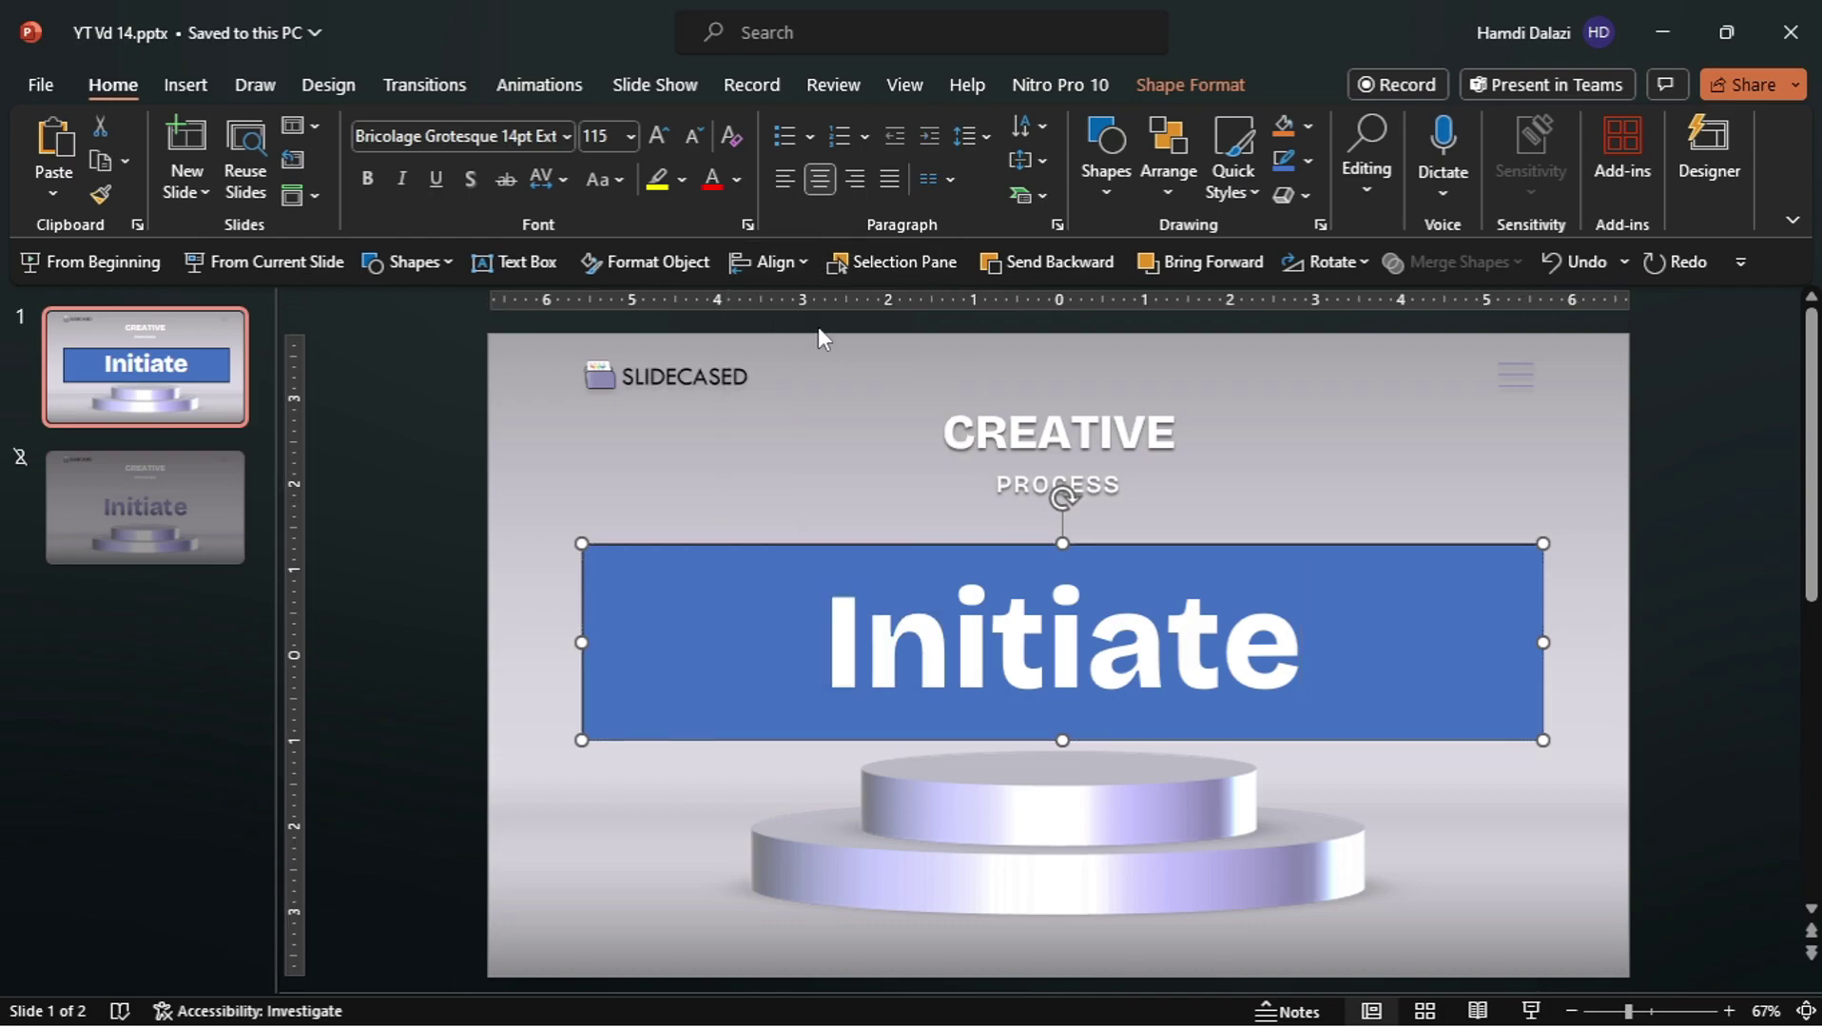
left_click(786, 271)
left_click(835, 466)
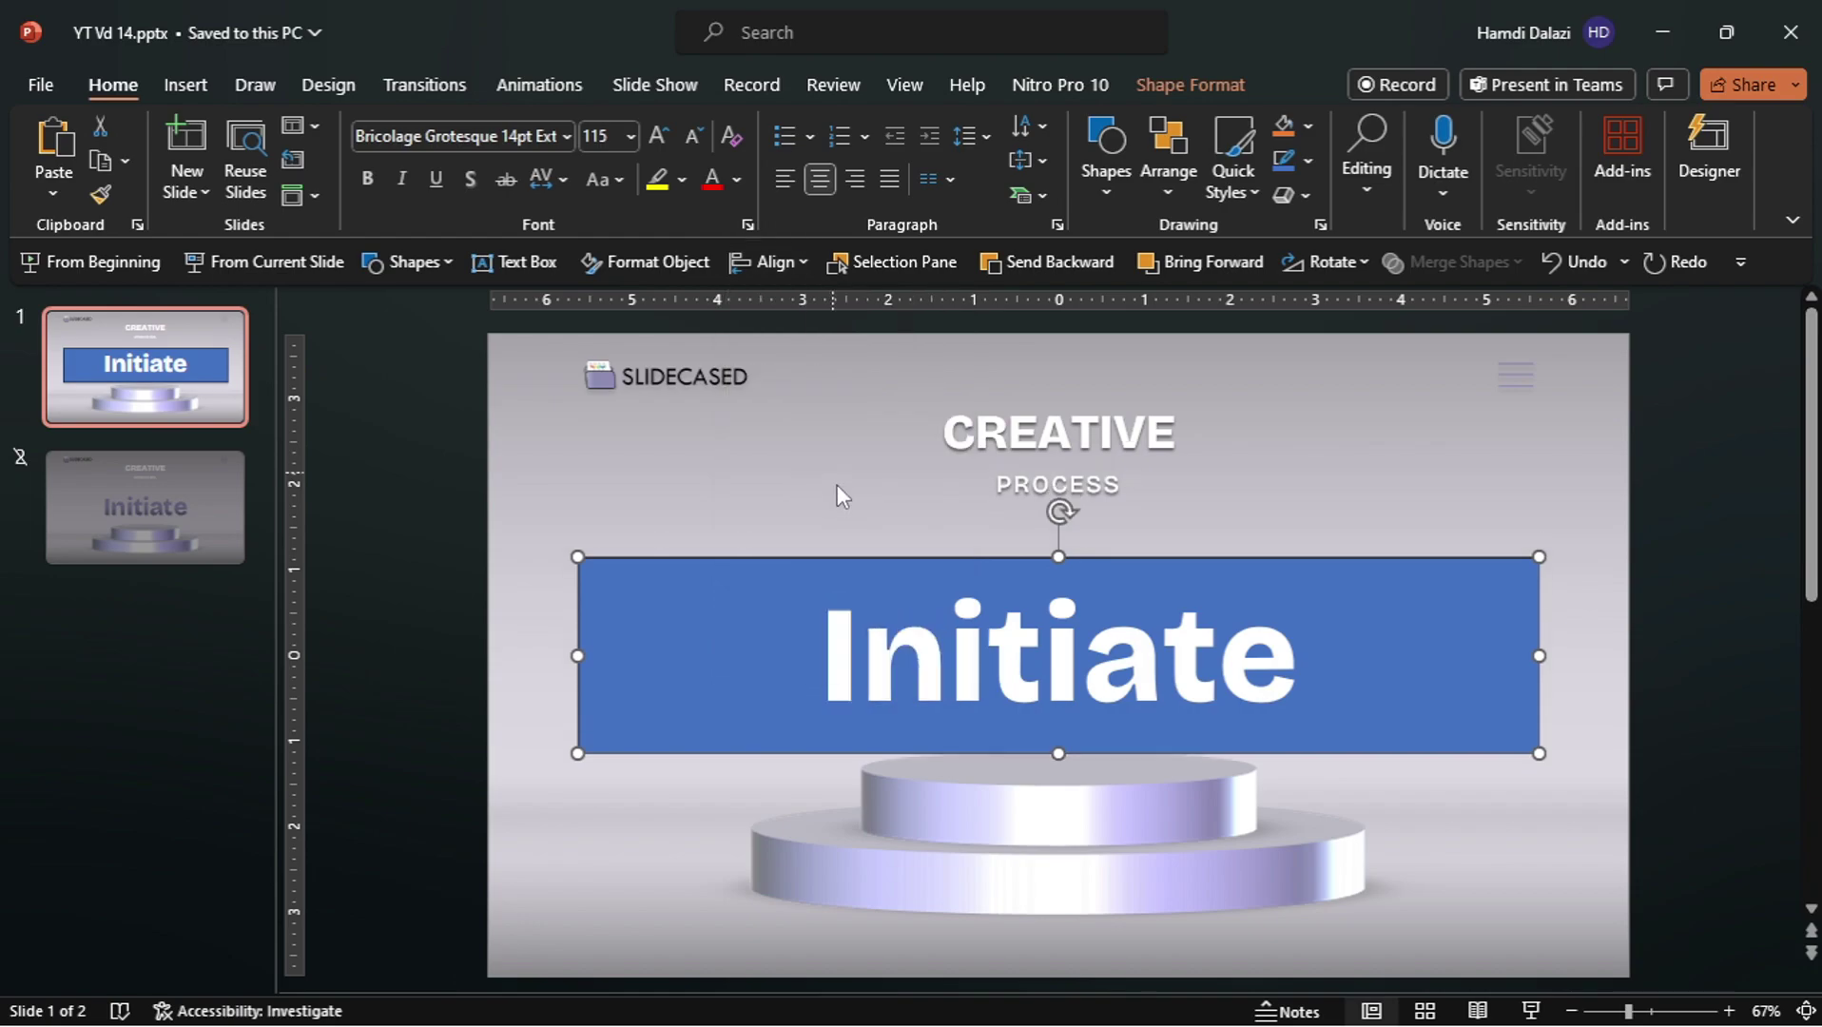
Rename Rectangle 2 to '!!Rectangle 1' in the Selection Pane
left_click(888, 261)
left_click(1424, 420)
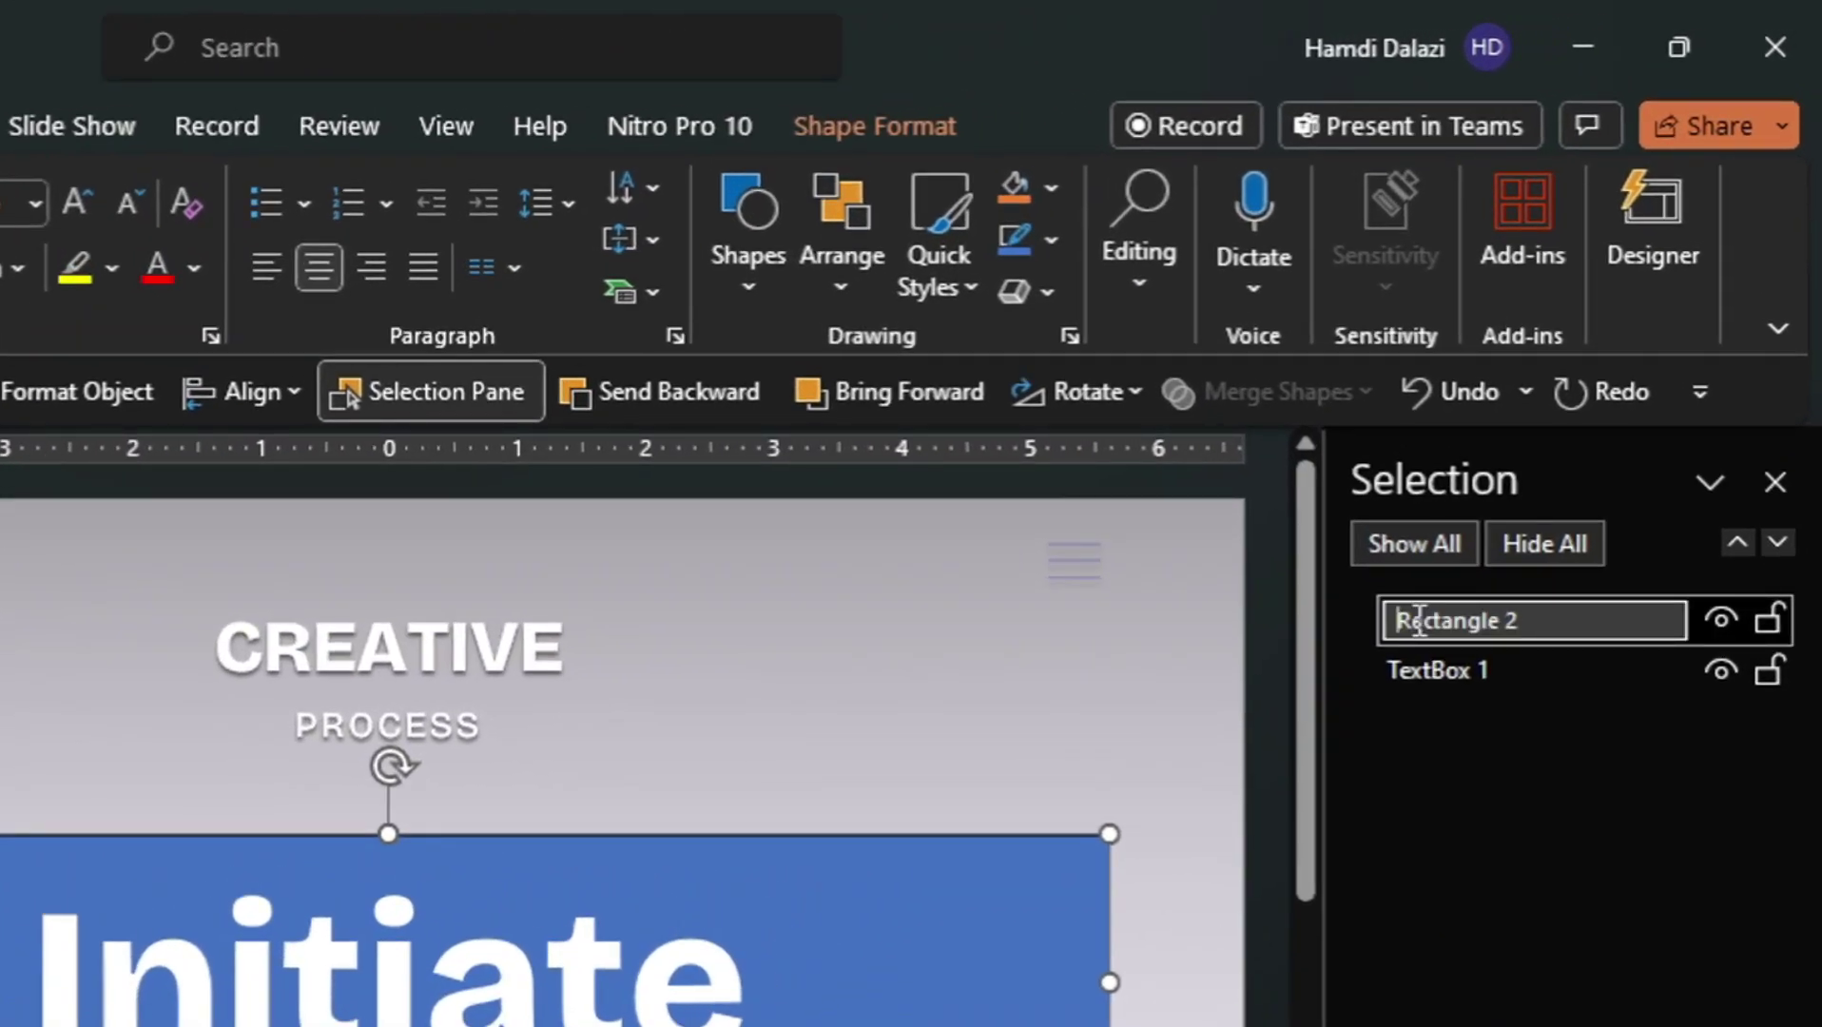
type("!!")
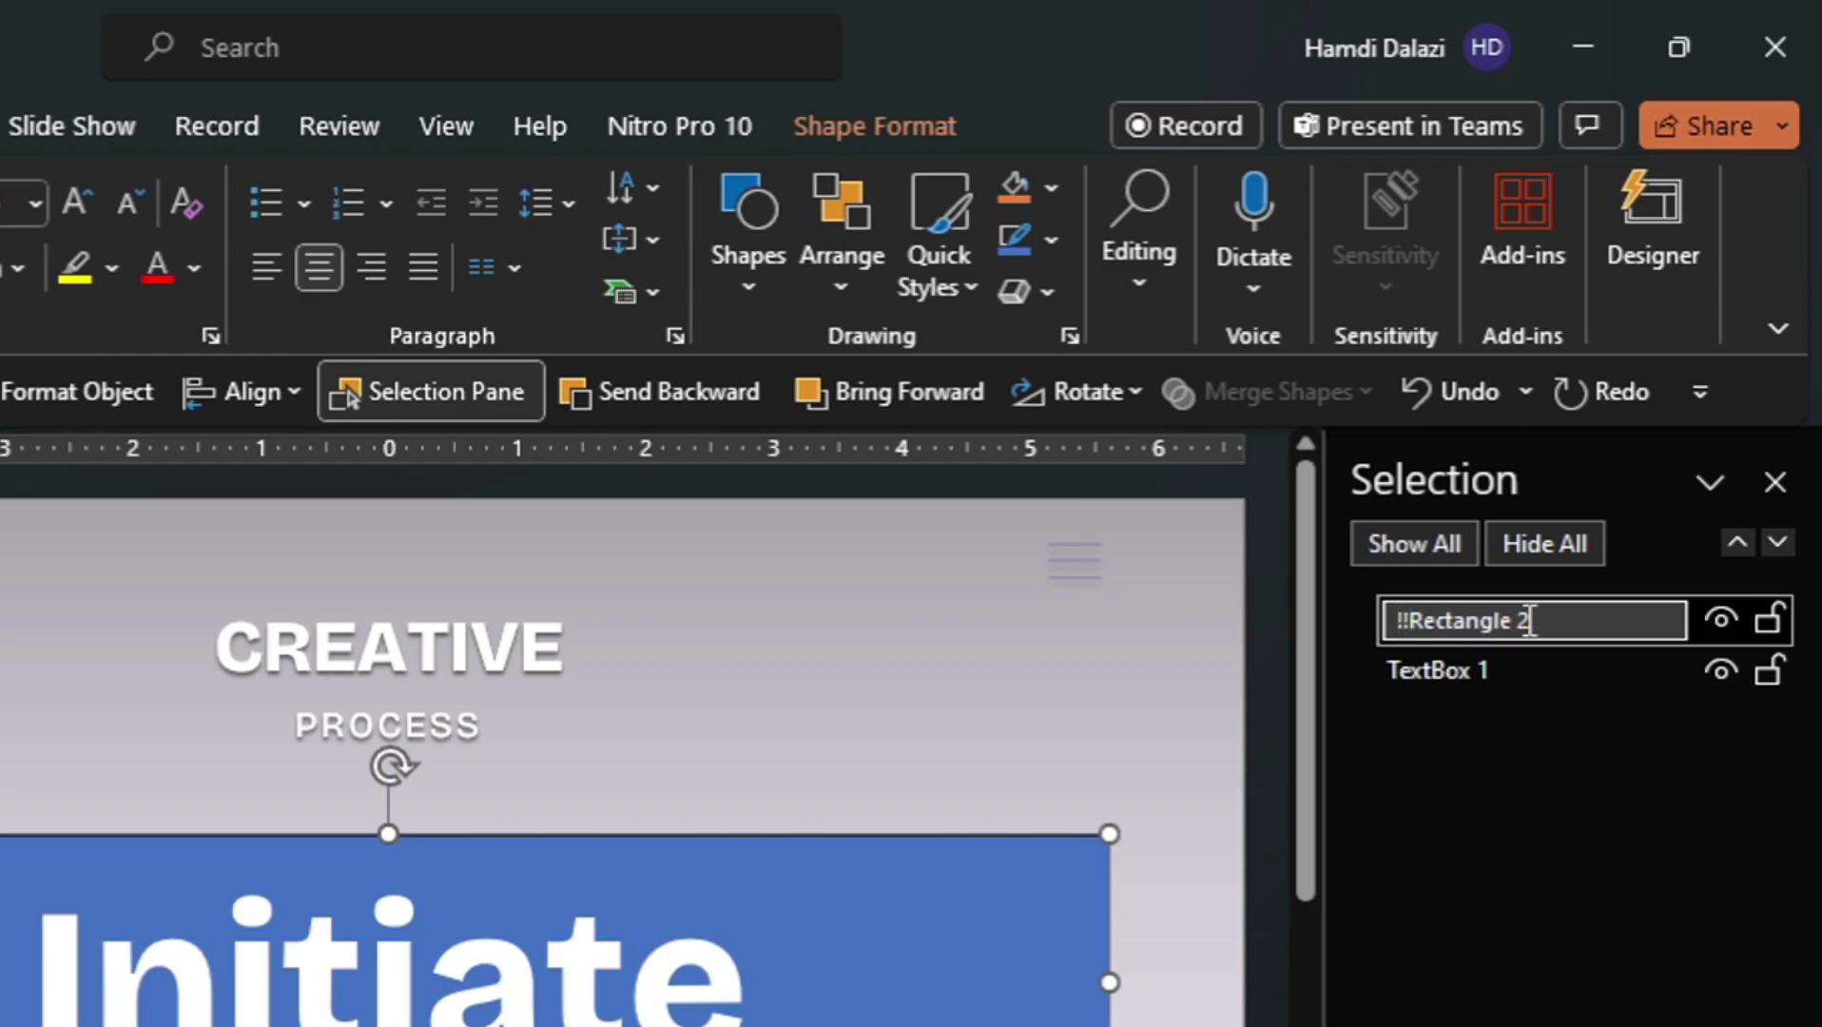
key("BackSpace")
type("1")
key("Return")
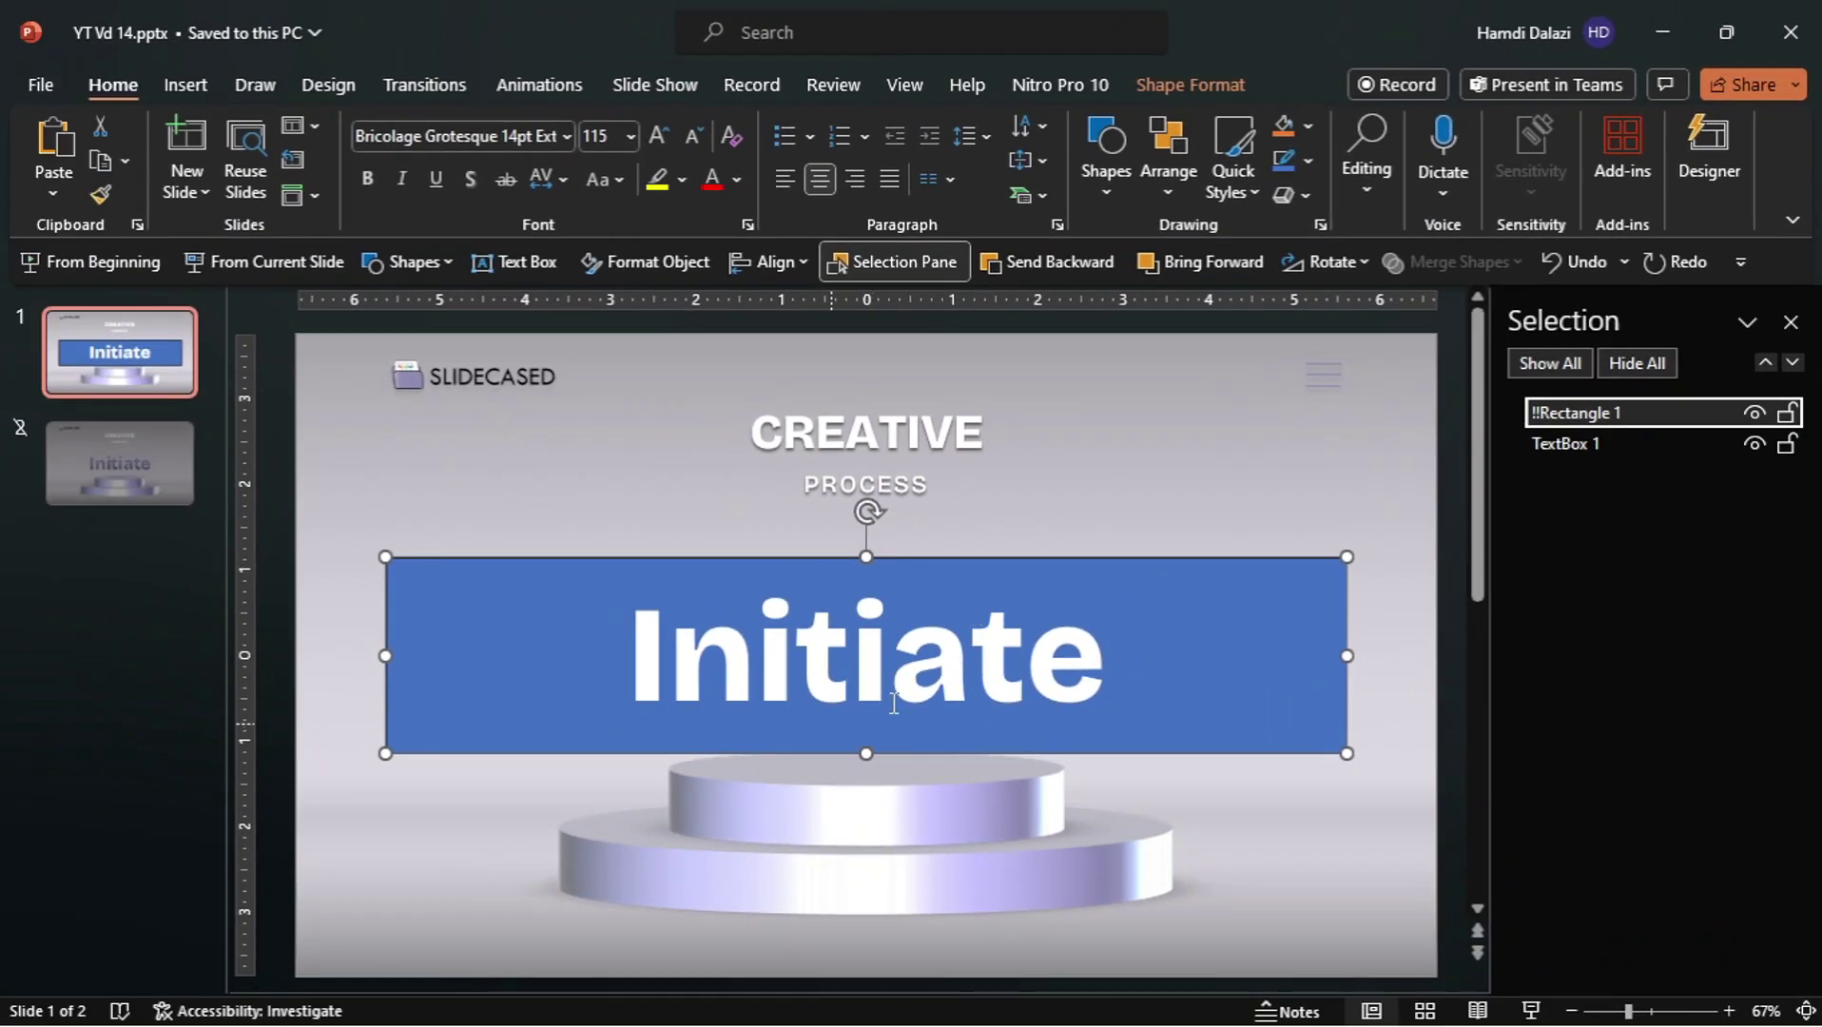
Remove the rectangle's blue fill and its outline
left_click(1184, 86)
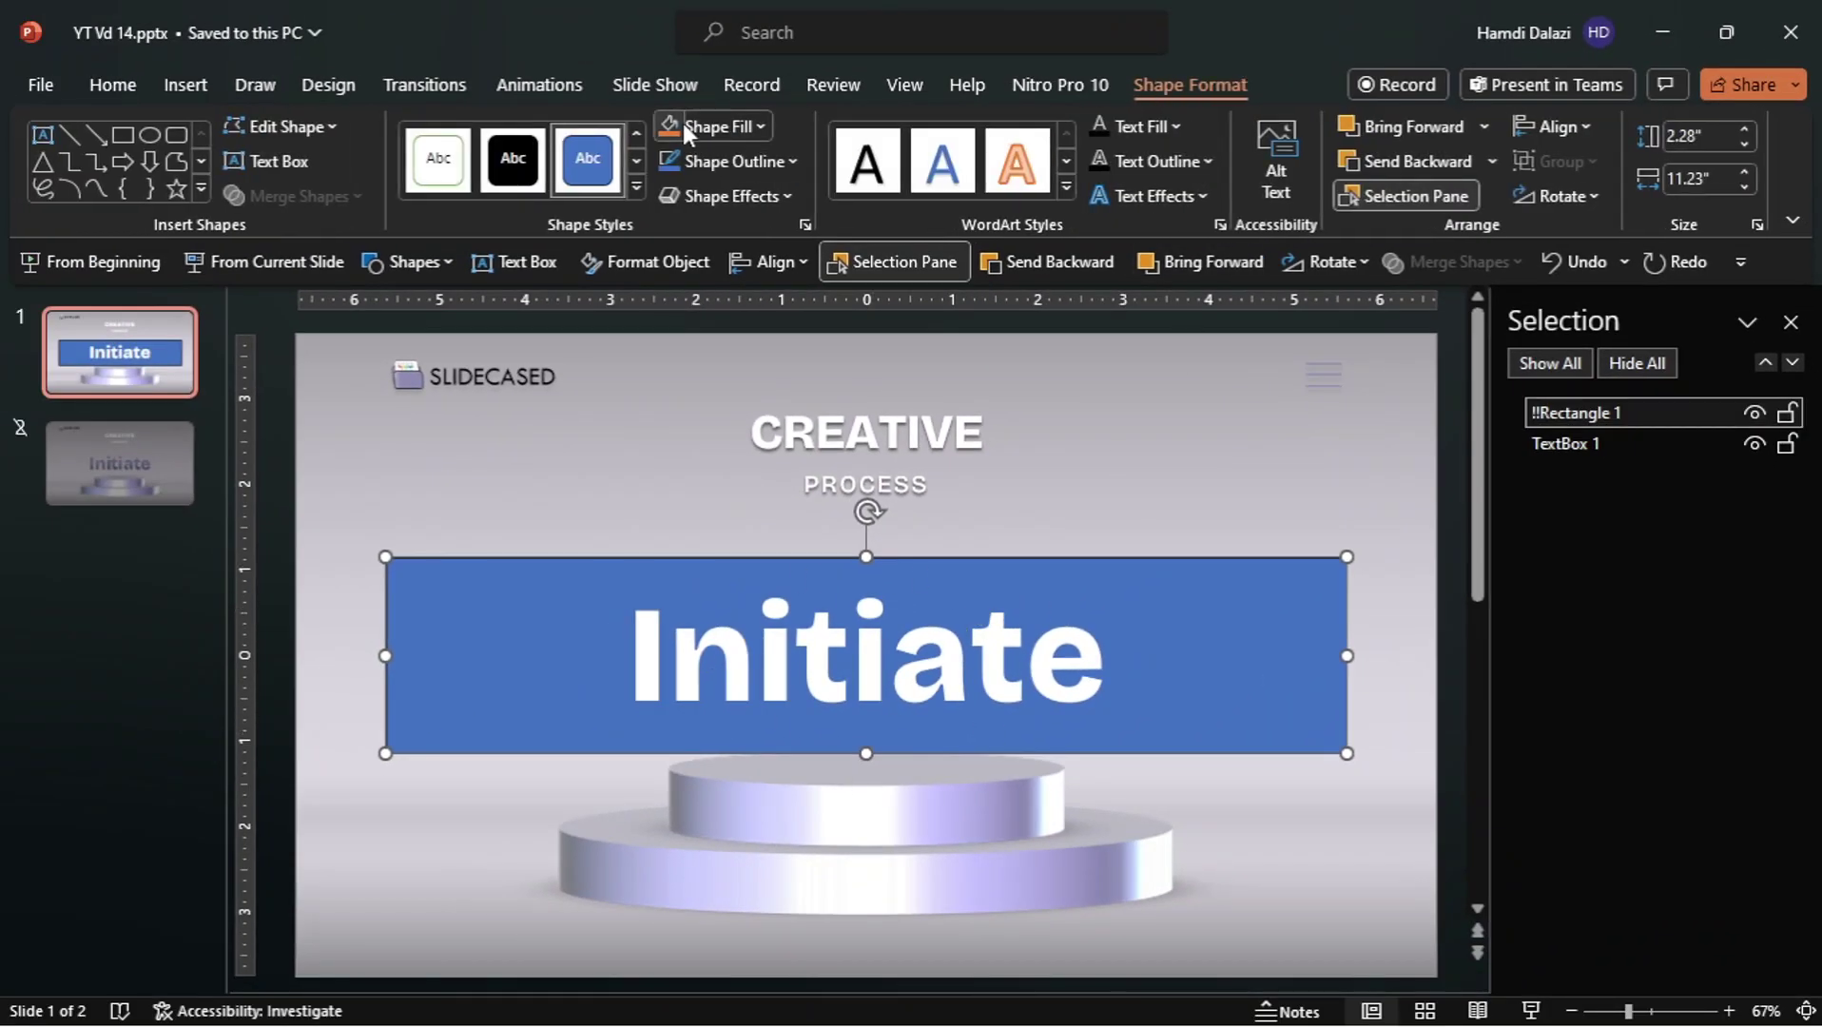
left_click(709, 126)
left_click(721, 494)
left_click(748, 162)
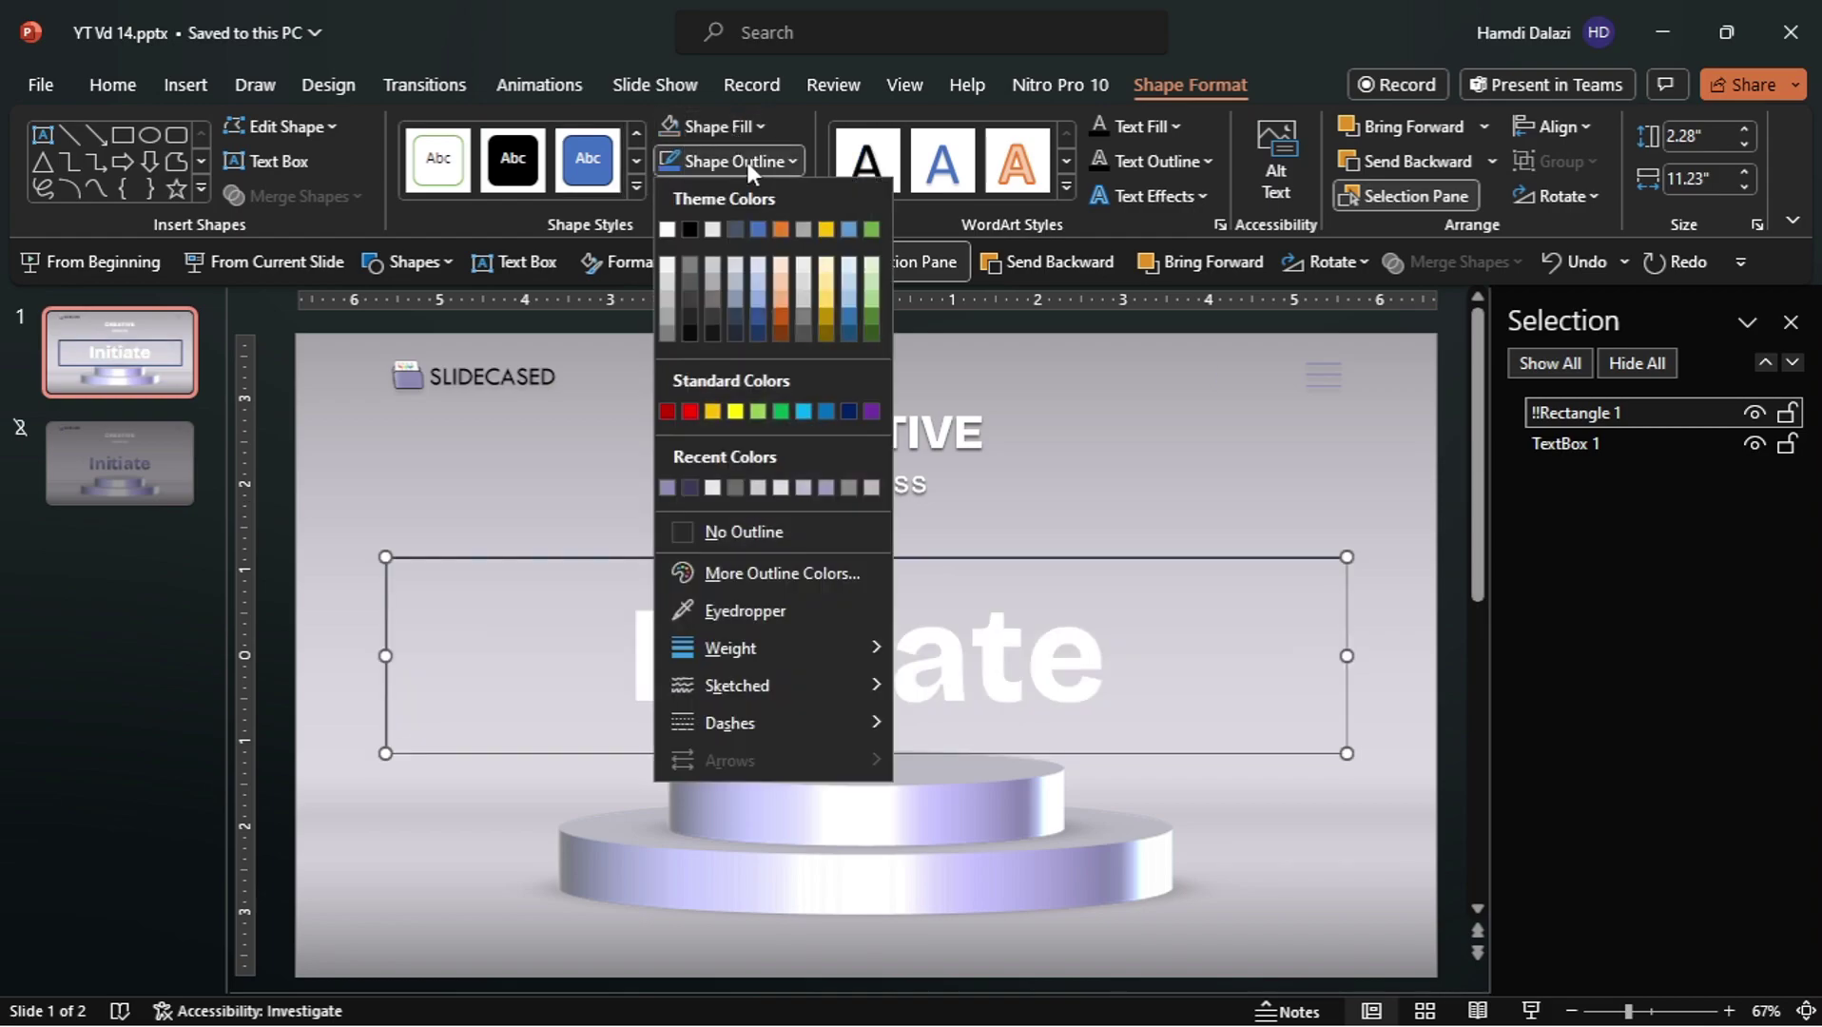
left_click(762, 533)
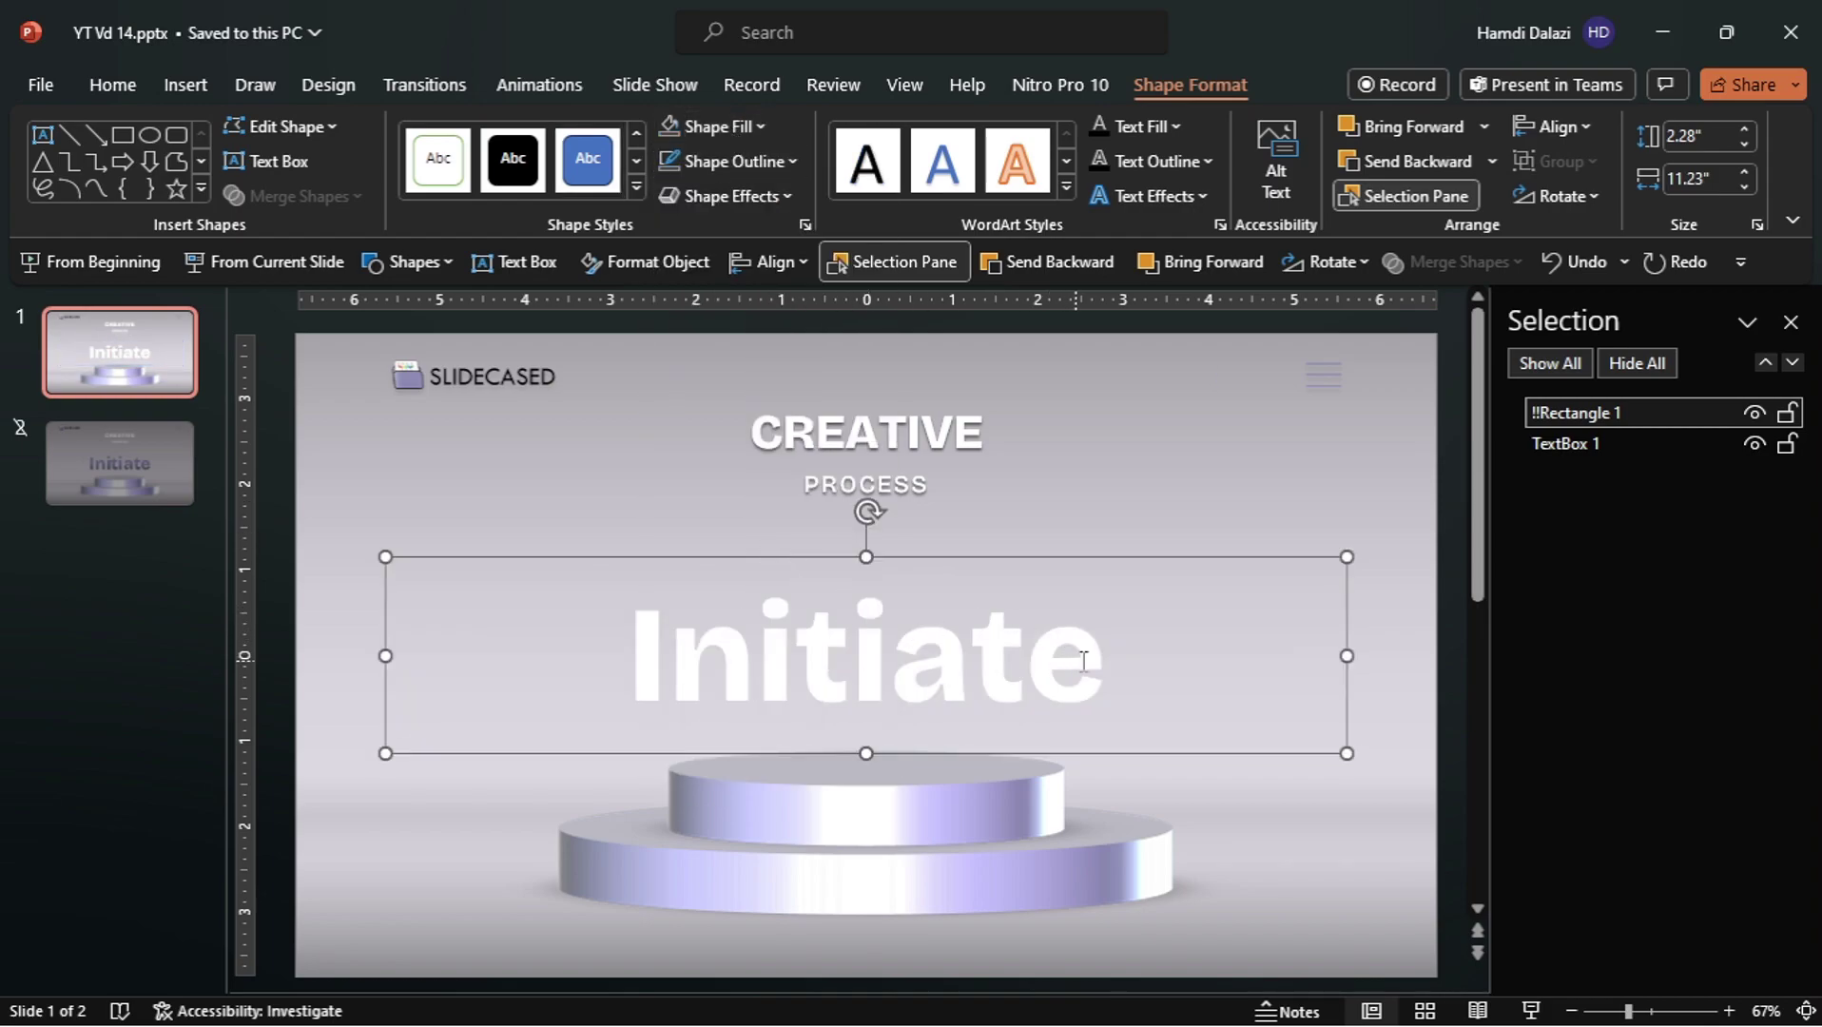
Give the Initiate text a gradient fill and delete the extra middle gradient stops
double_click(831, 677)
left_click(1100, 128)
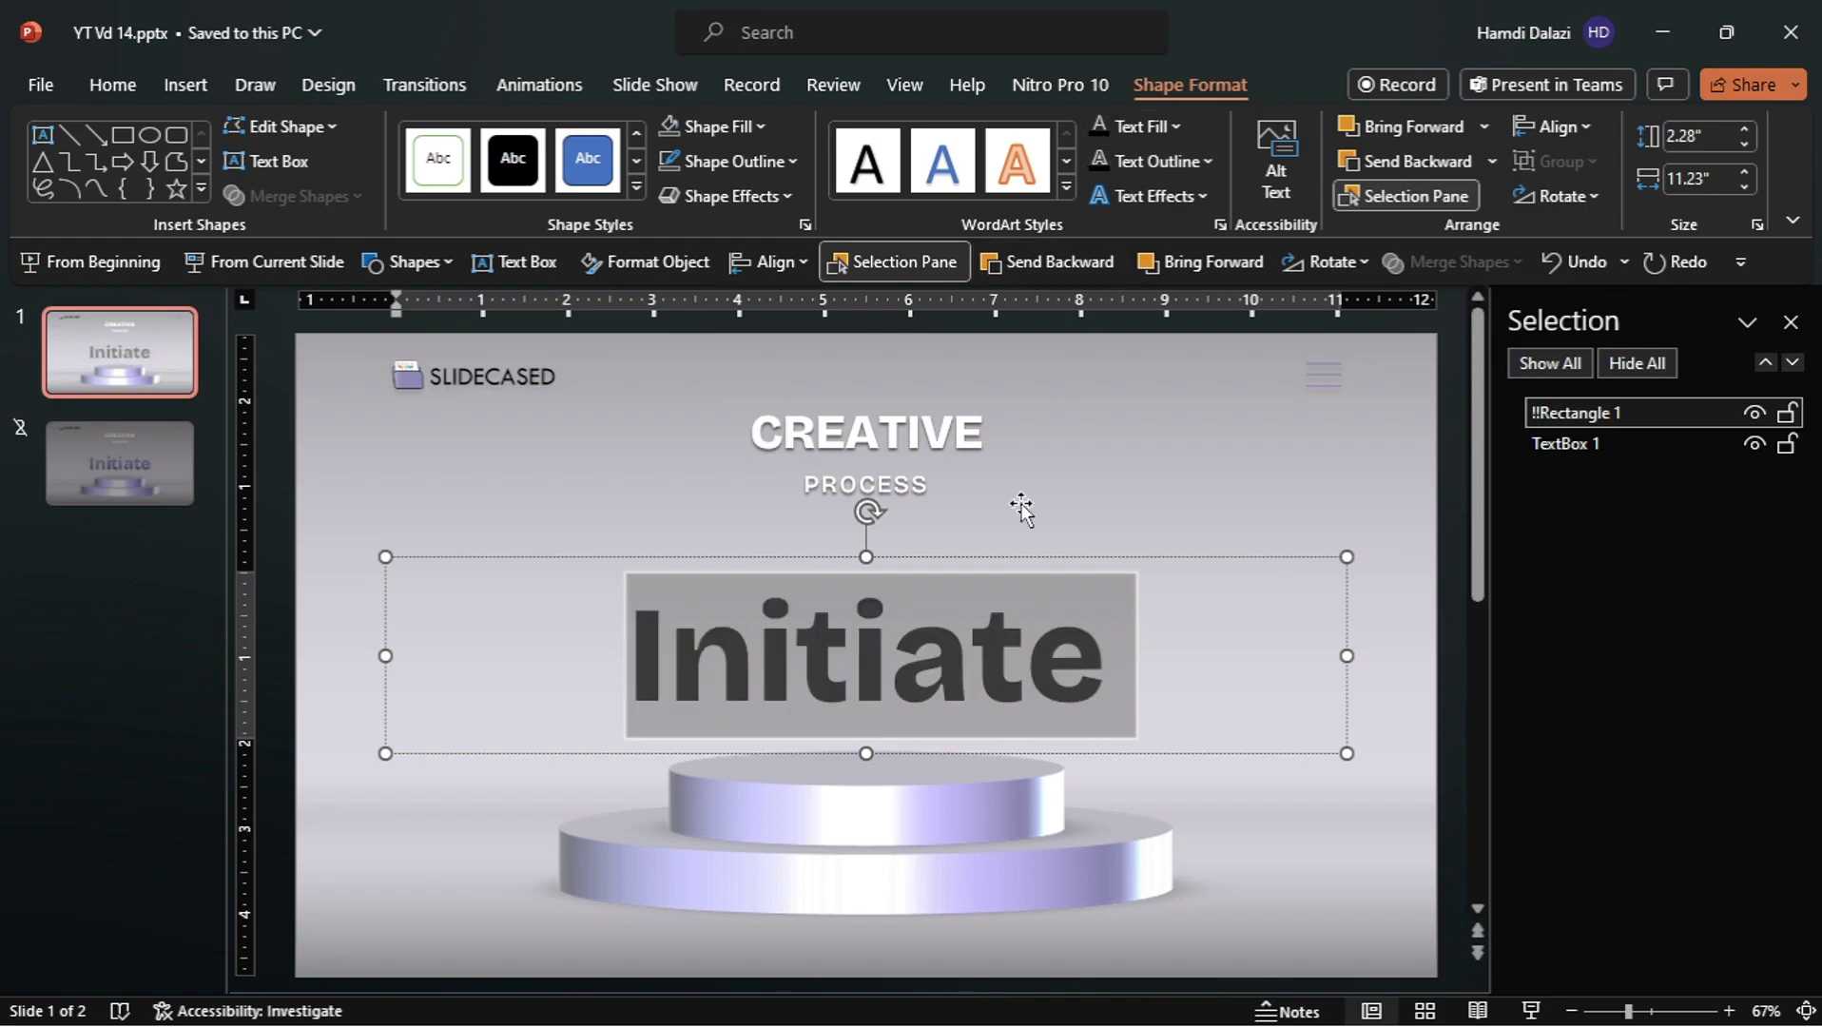
left_click(651, 267)
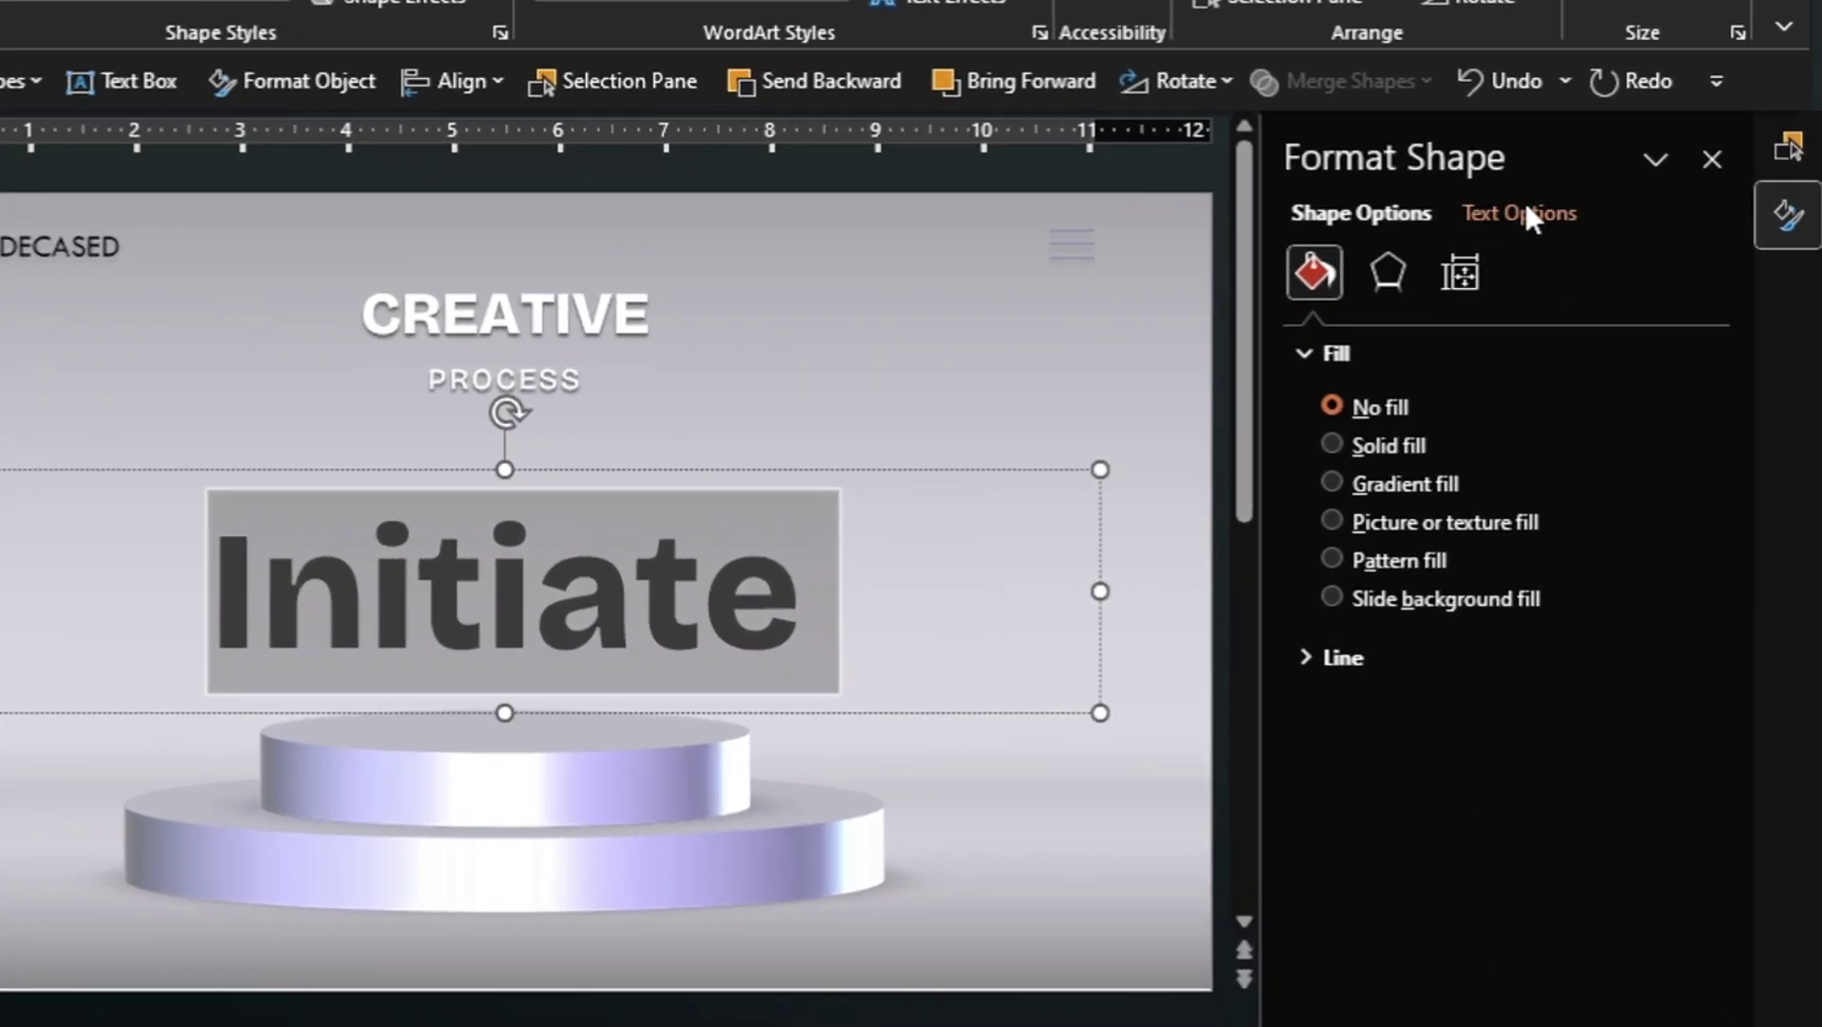
left_click(1525, 215)
left_click(1331, 483)
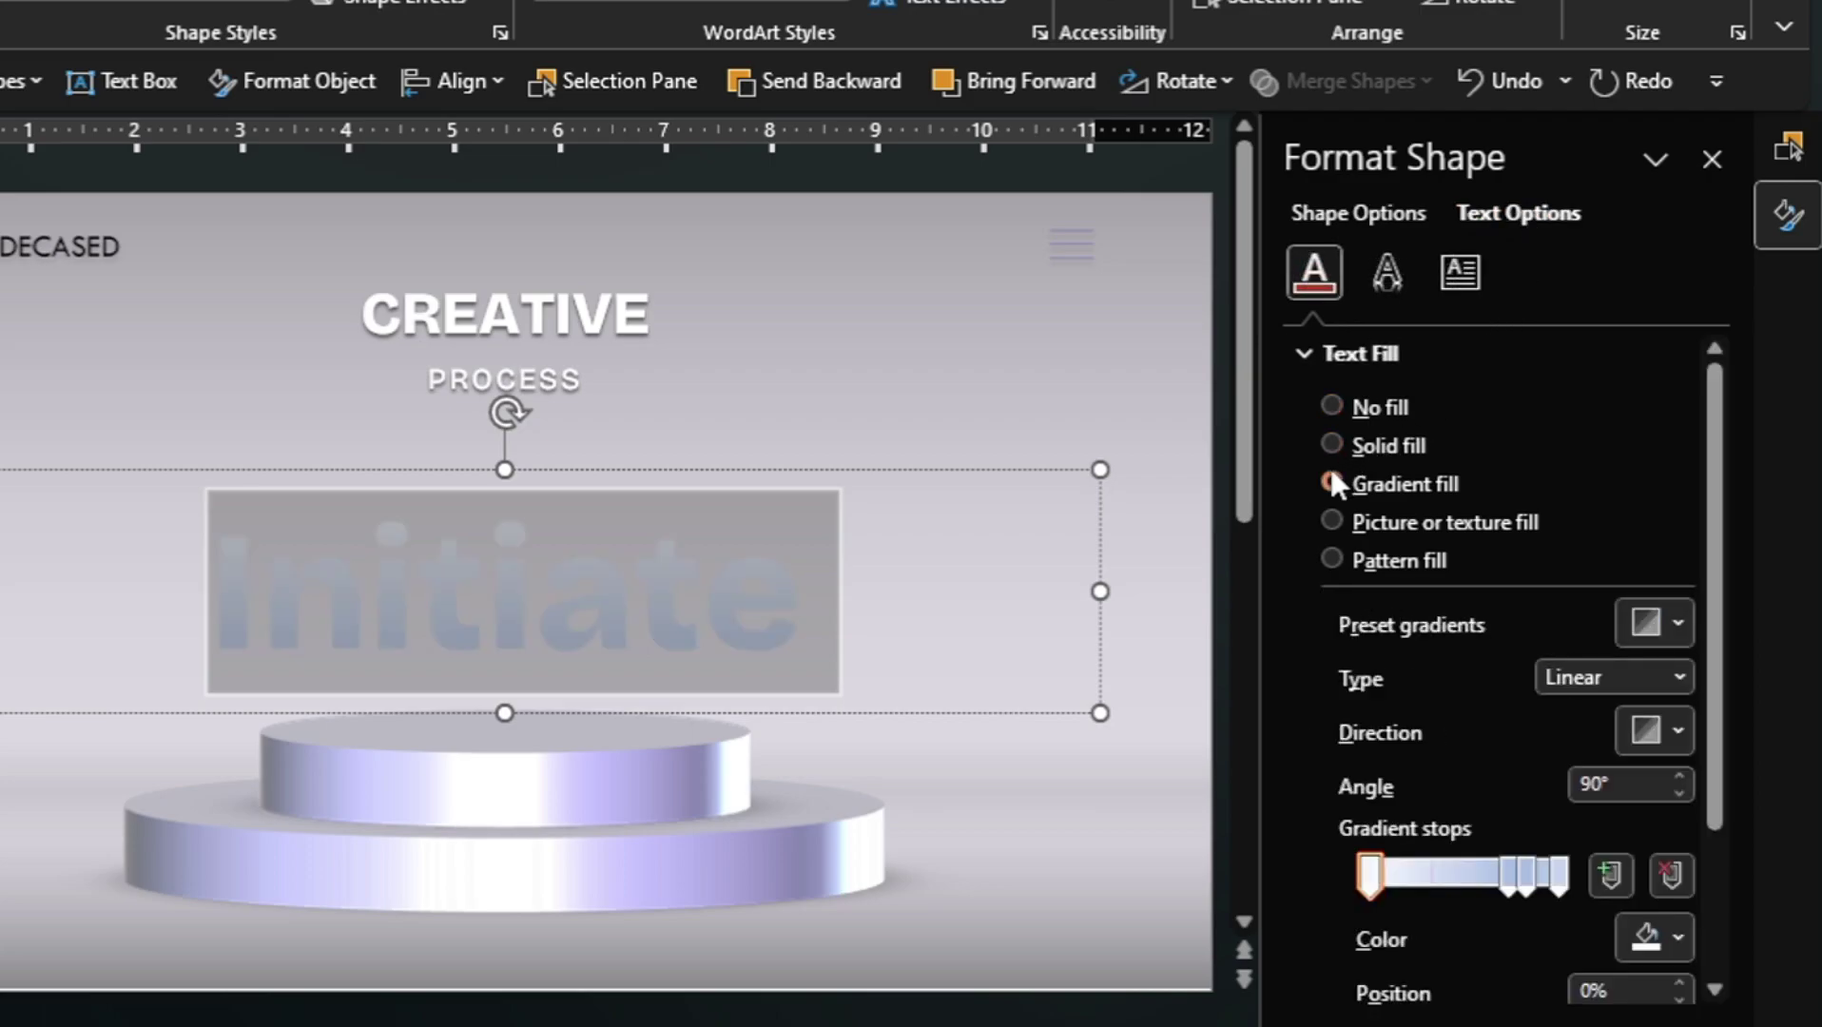
scroll(1444, 775, "down", 1)
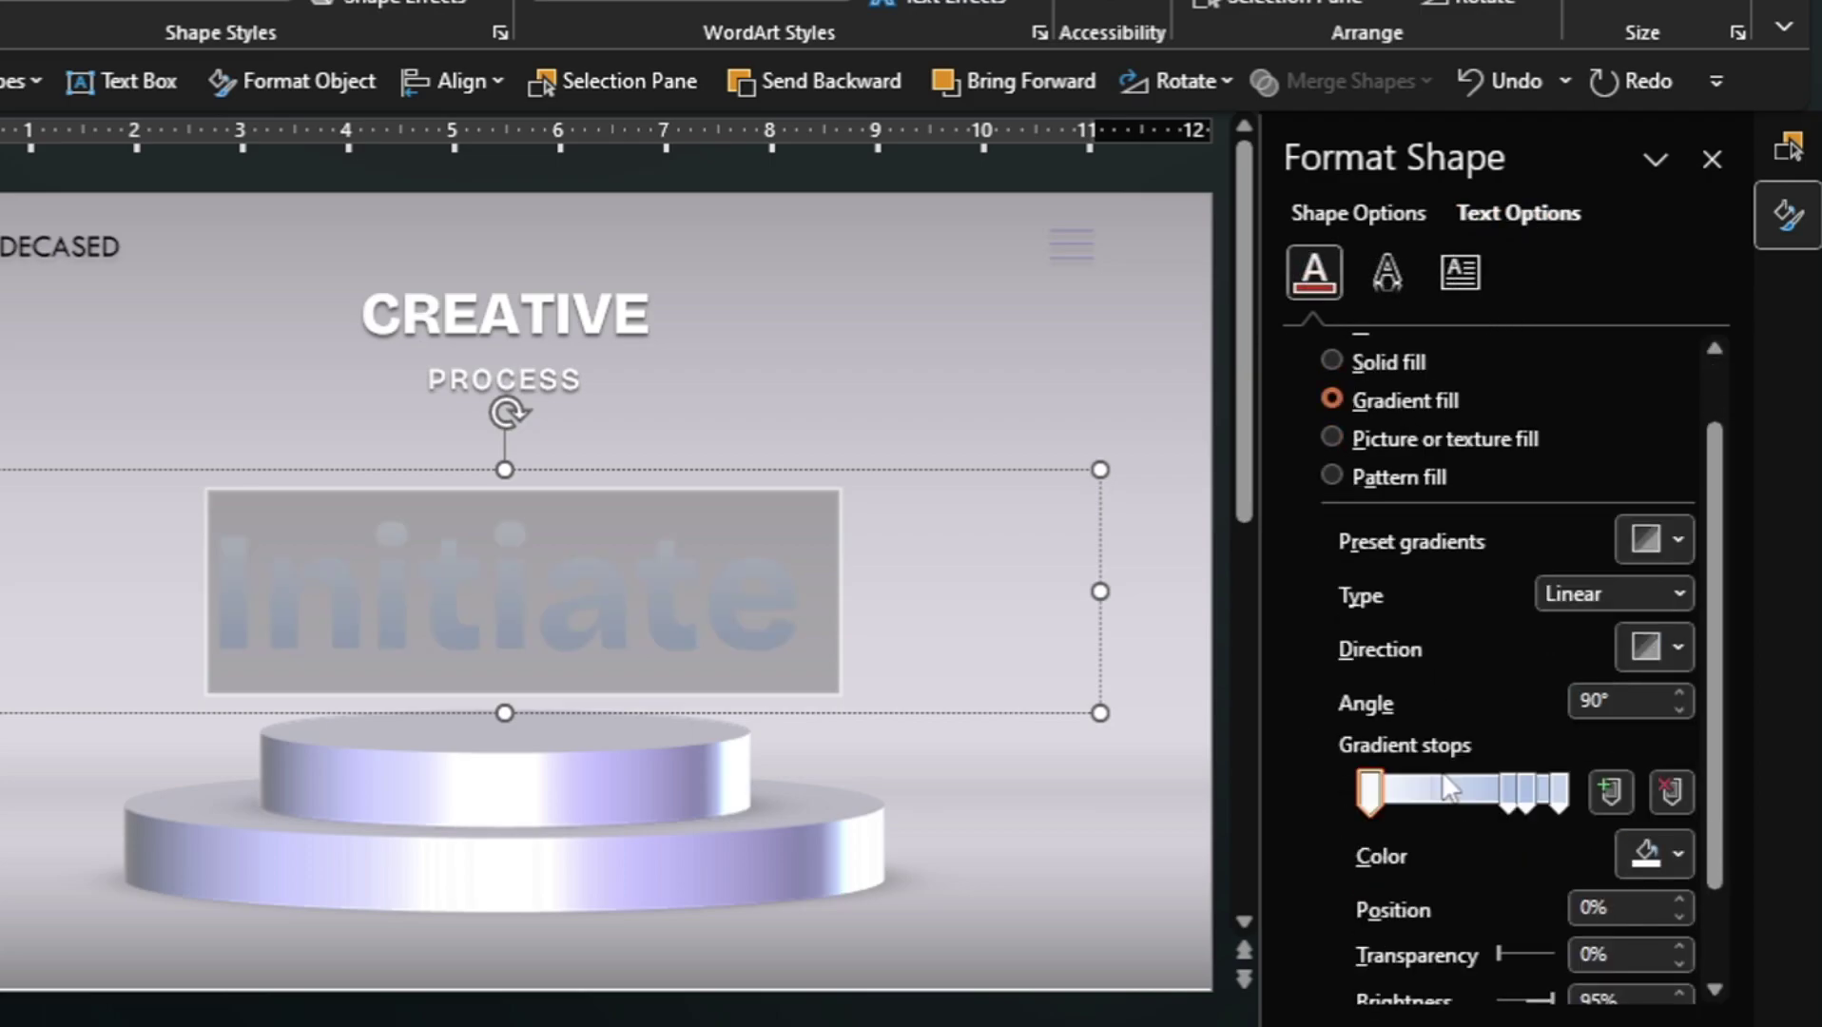
scroll(1444, 702, "down", 1)
left_click(1529, 719)
key("Delete")
key("Delete")
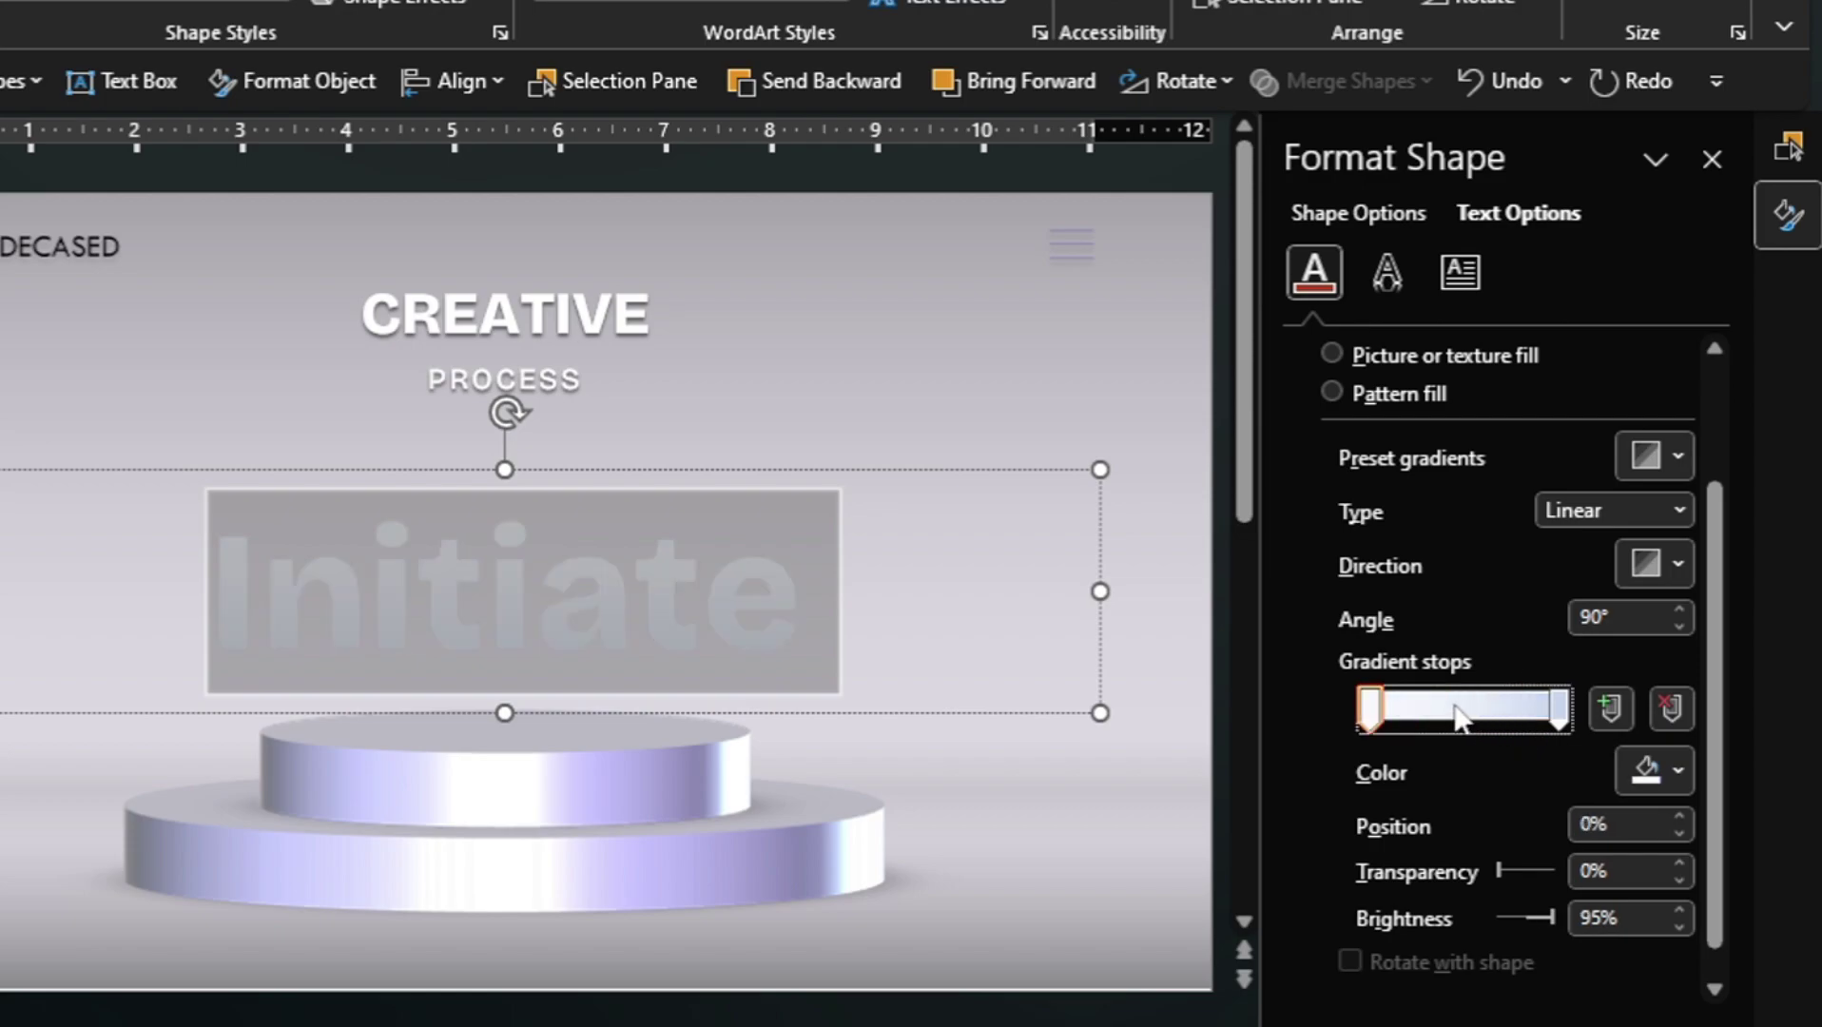
Make both gradient stops purple, place the end stop at 50%, and set the angle to 270°
left_click(1638, 772)
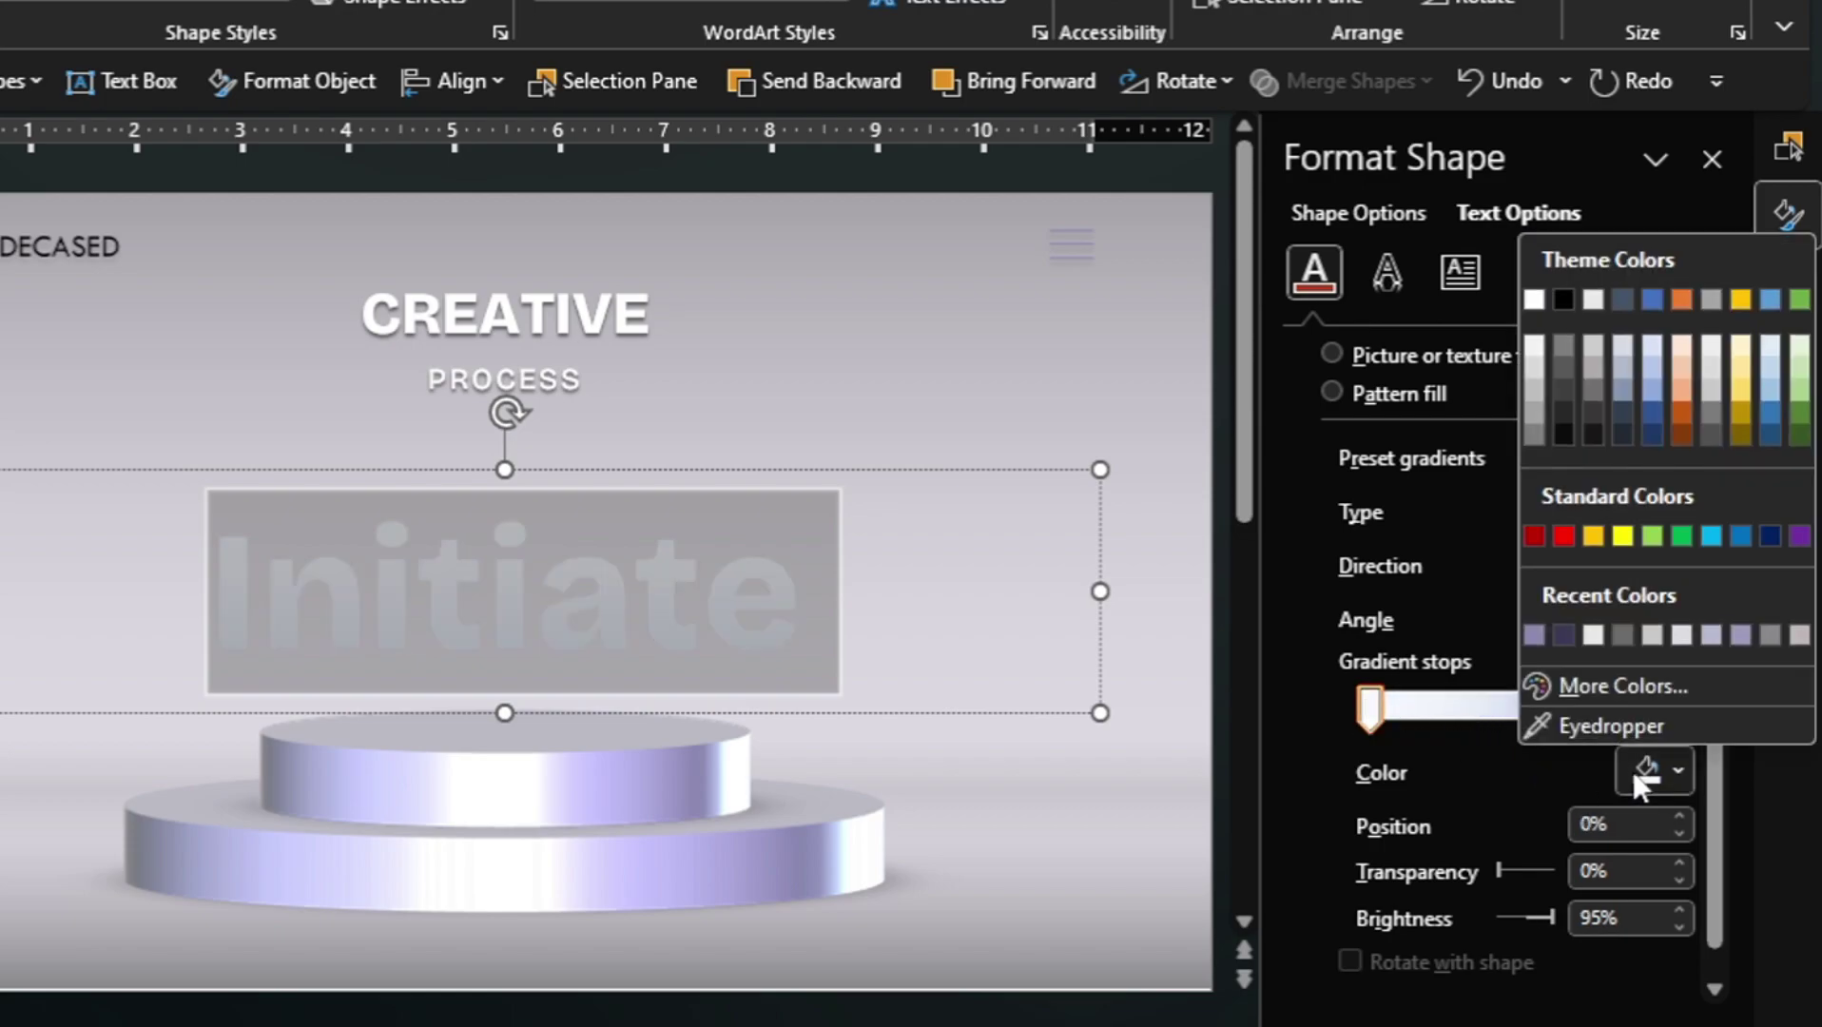
left_click(1565, 634)
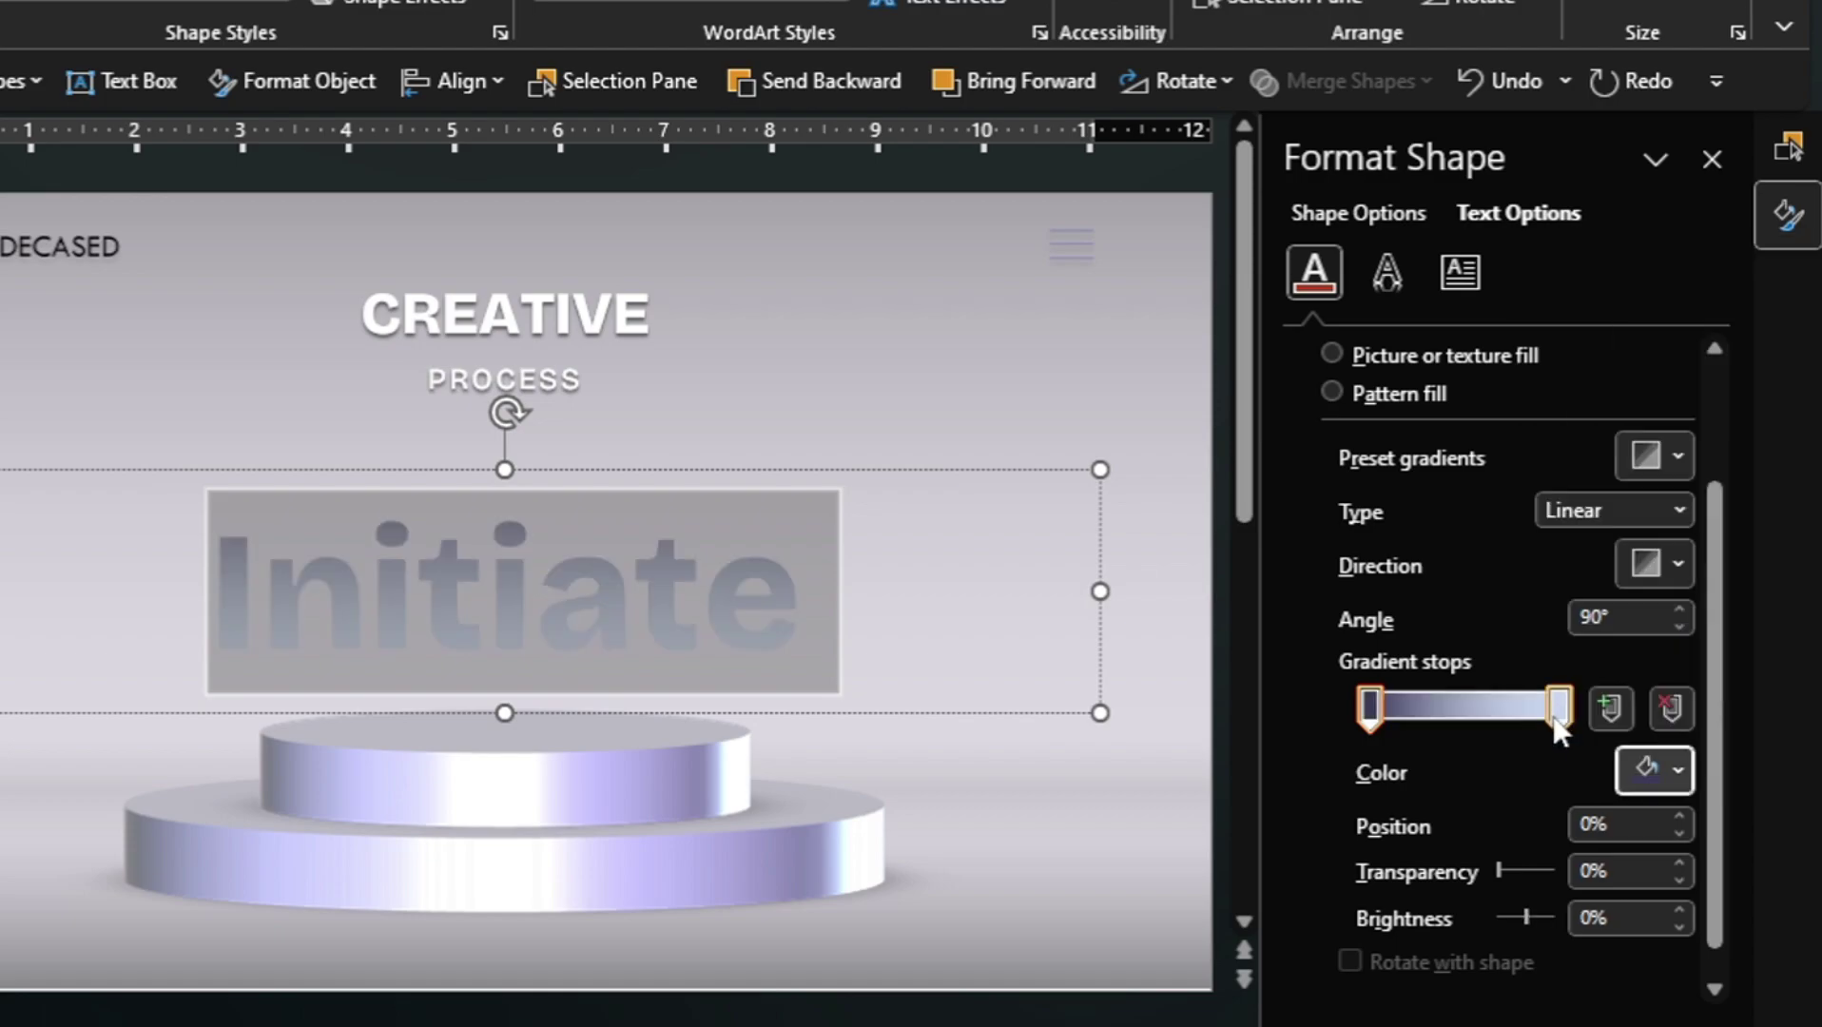
left_click(1562, 709)
left_click(1651, 766)
left_click(1564, 635)
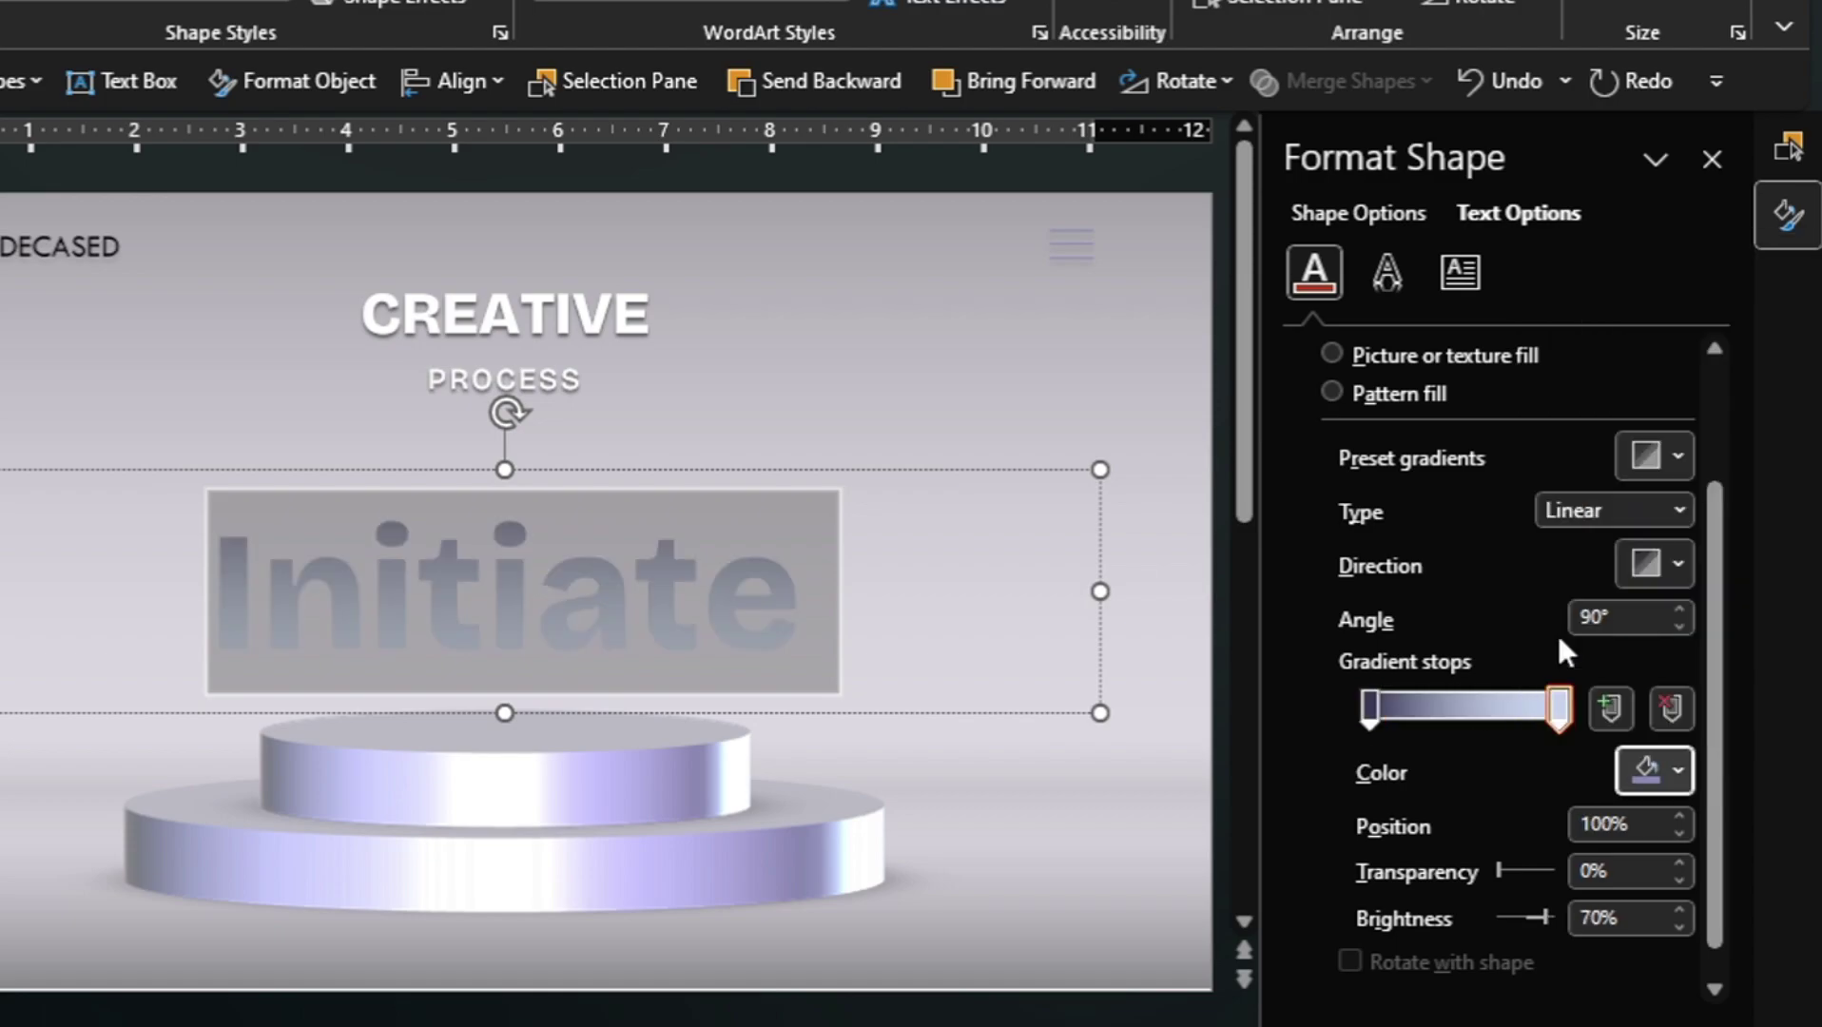
key("BackSpace")
key("BackSpace")
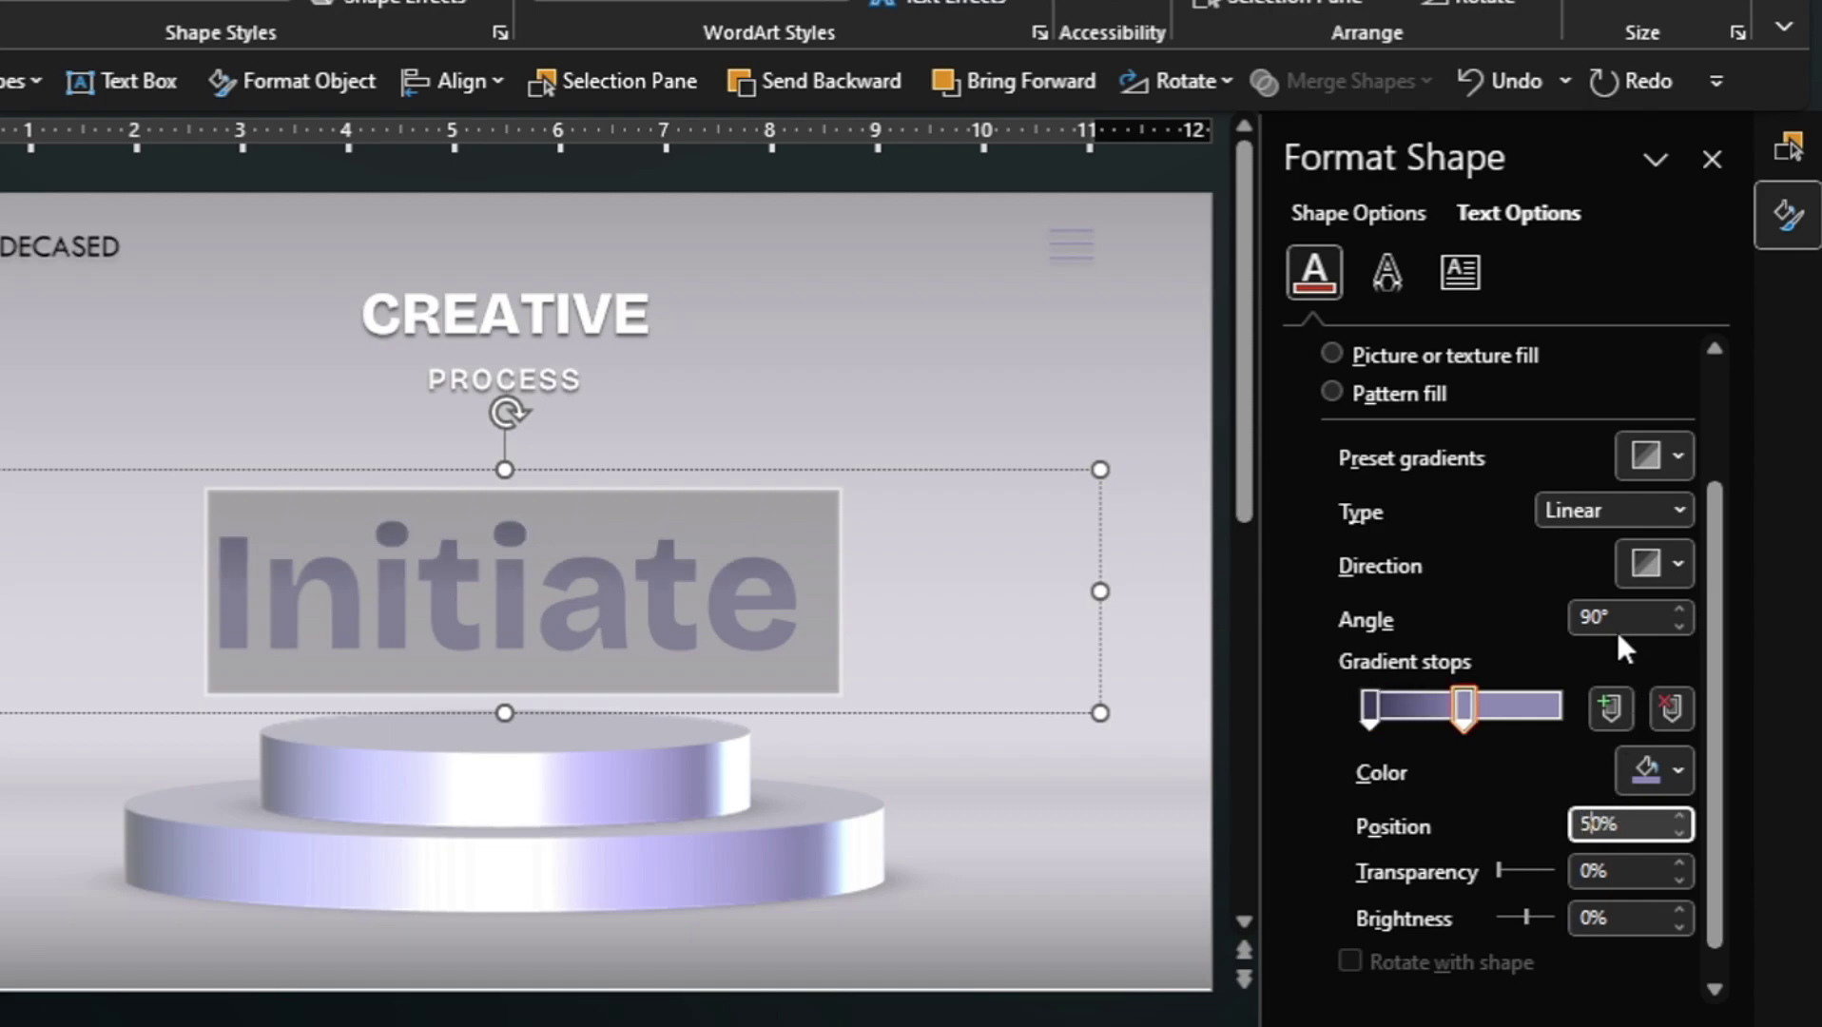
left_click(1591, 618)
key("BackSpace")
type("27")
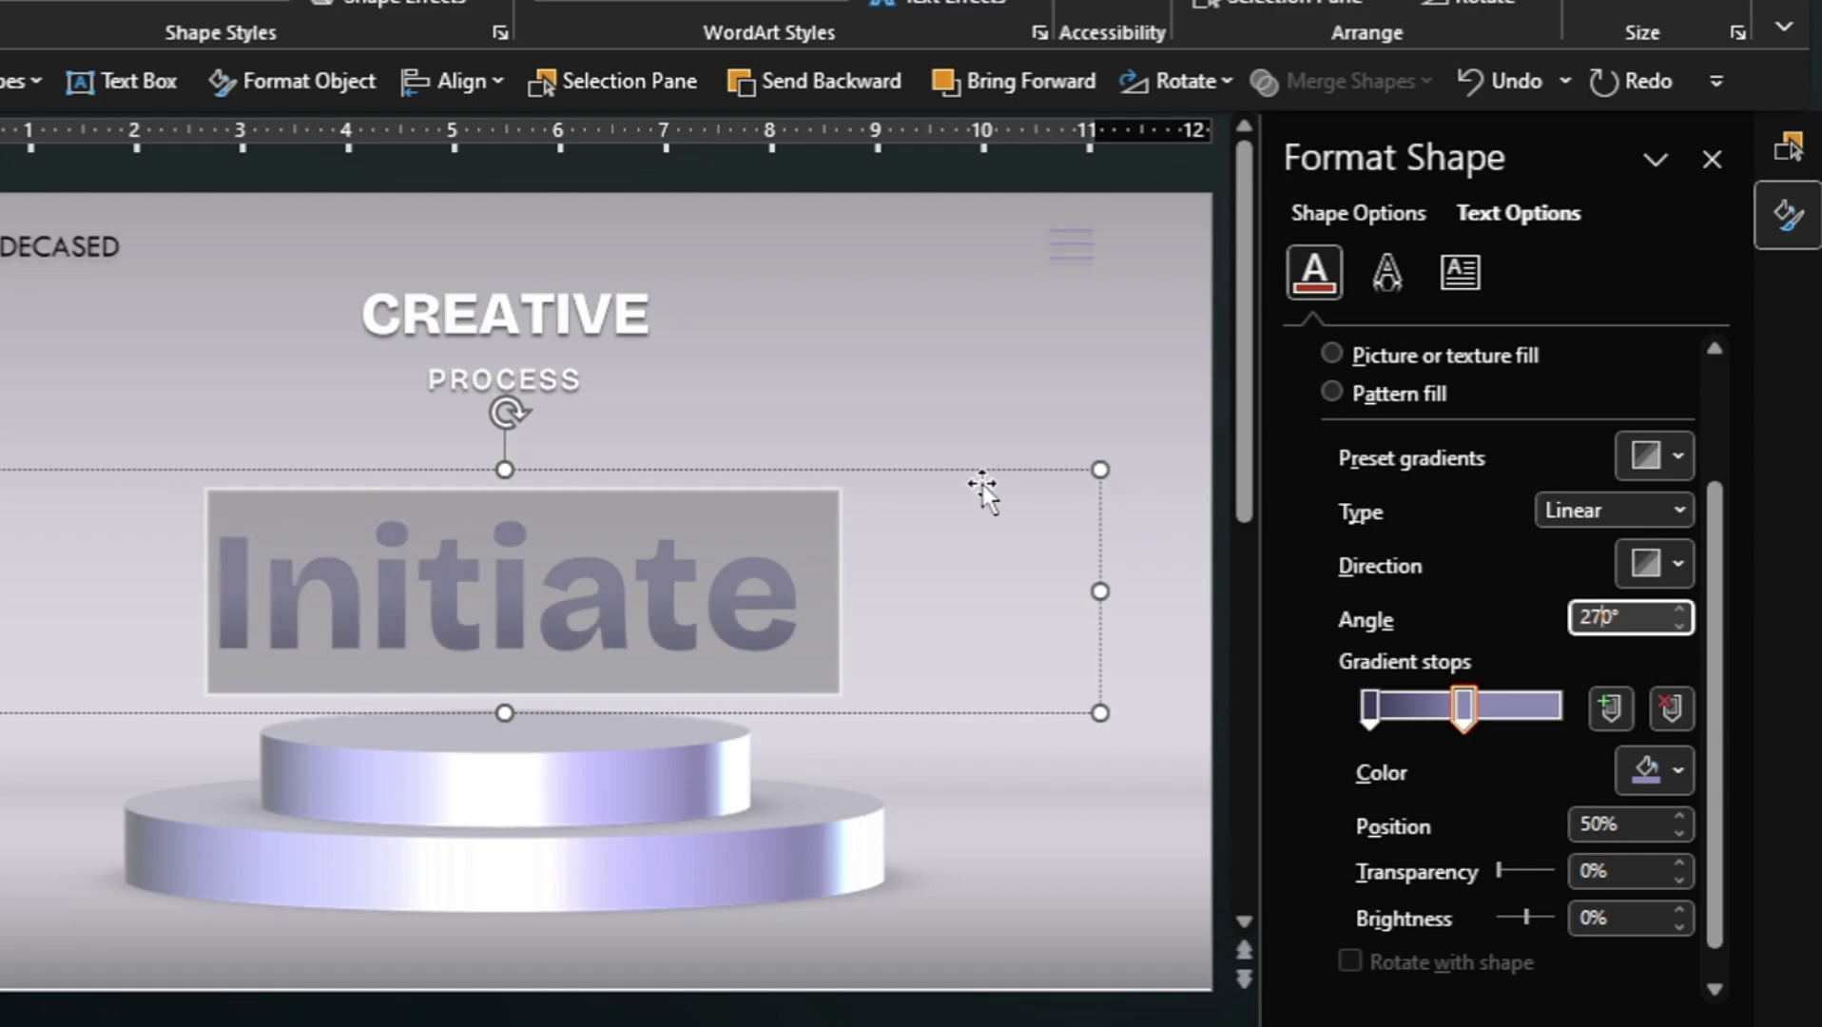
left_click(923, 470)
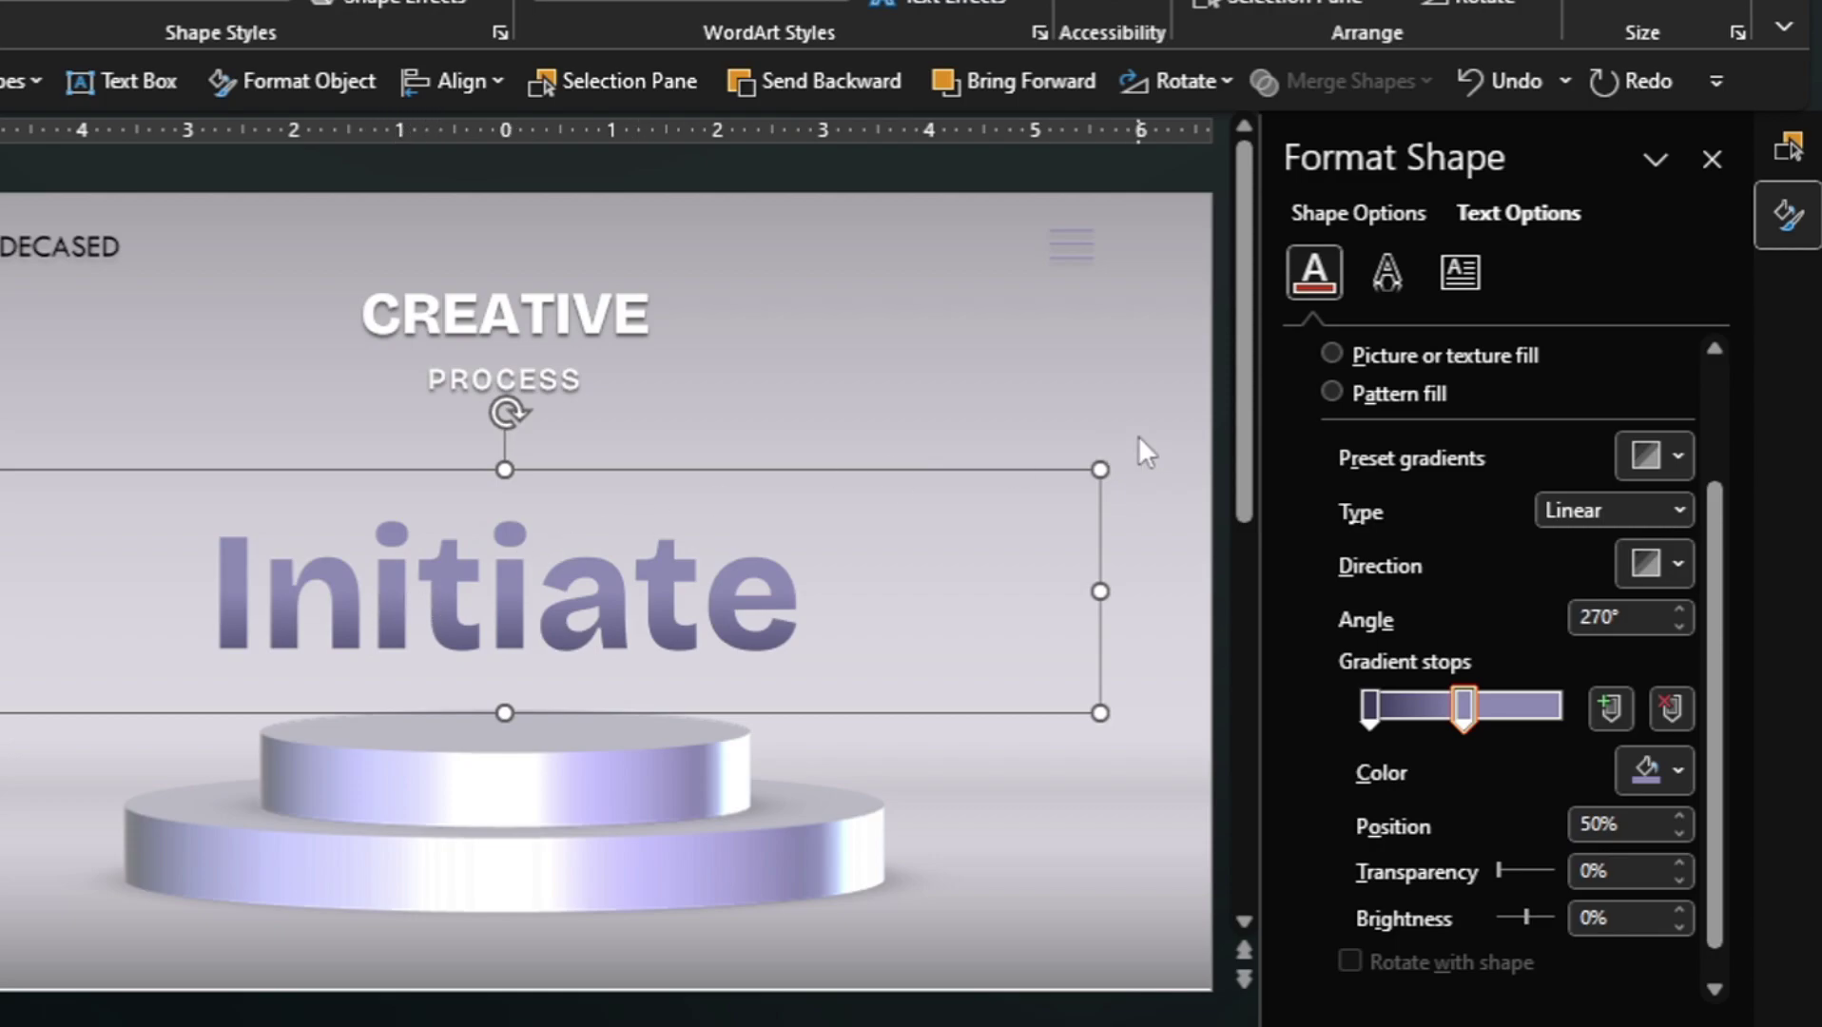
Apply a perspective 3-D rotation preset to the shape and set its perspective to 0°
left_click(1351, 201)
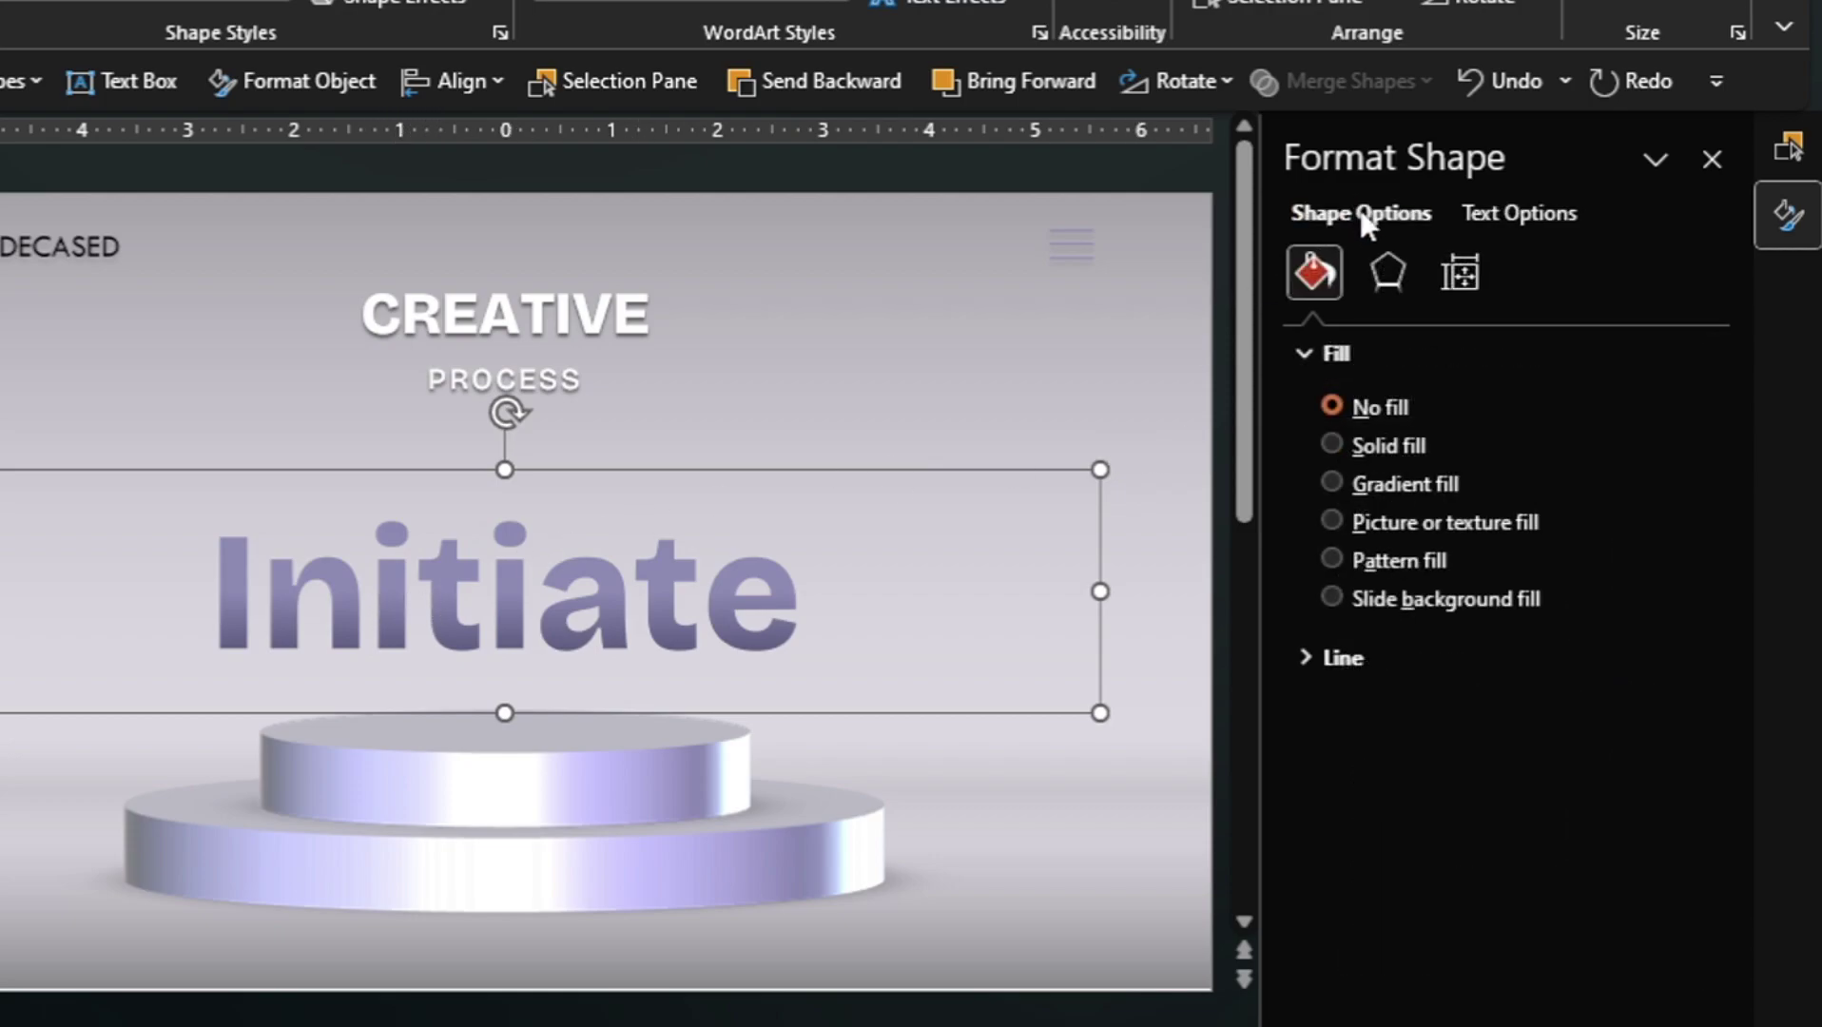
left_click(1397, 261)
left_click(1373, 595)
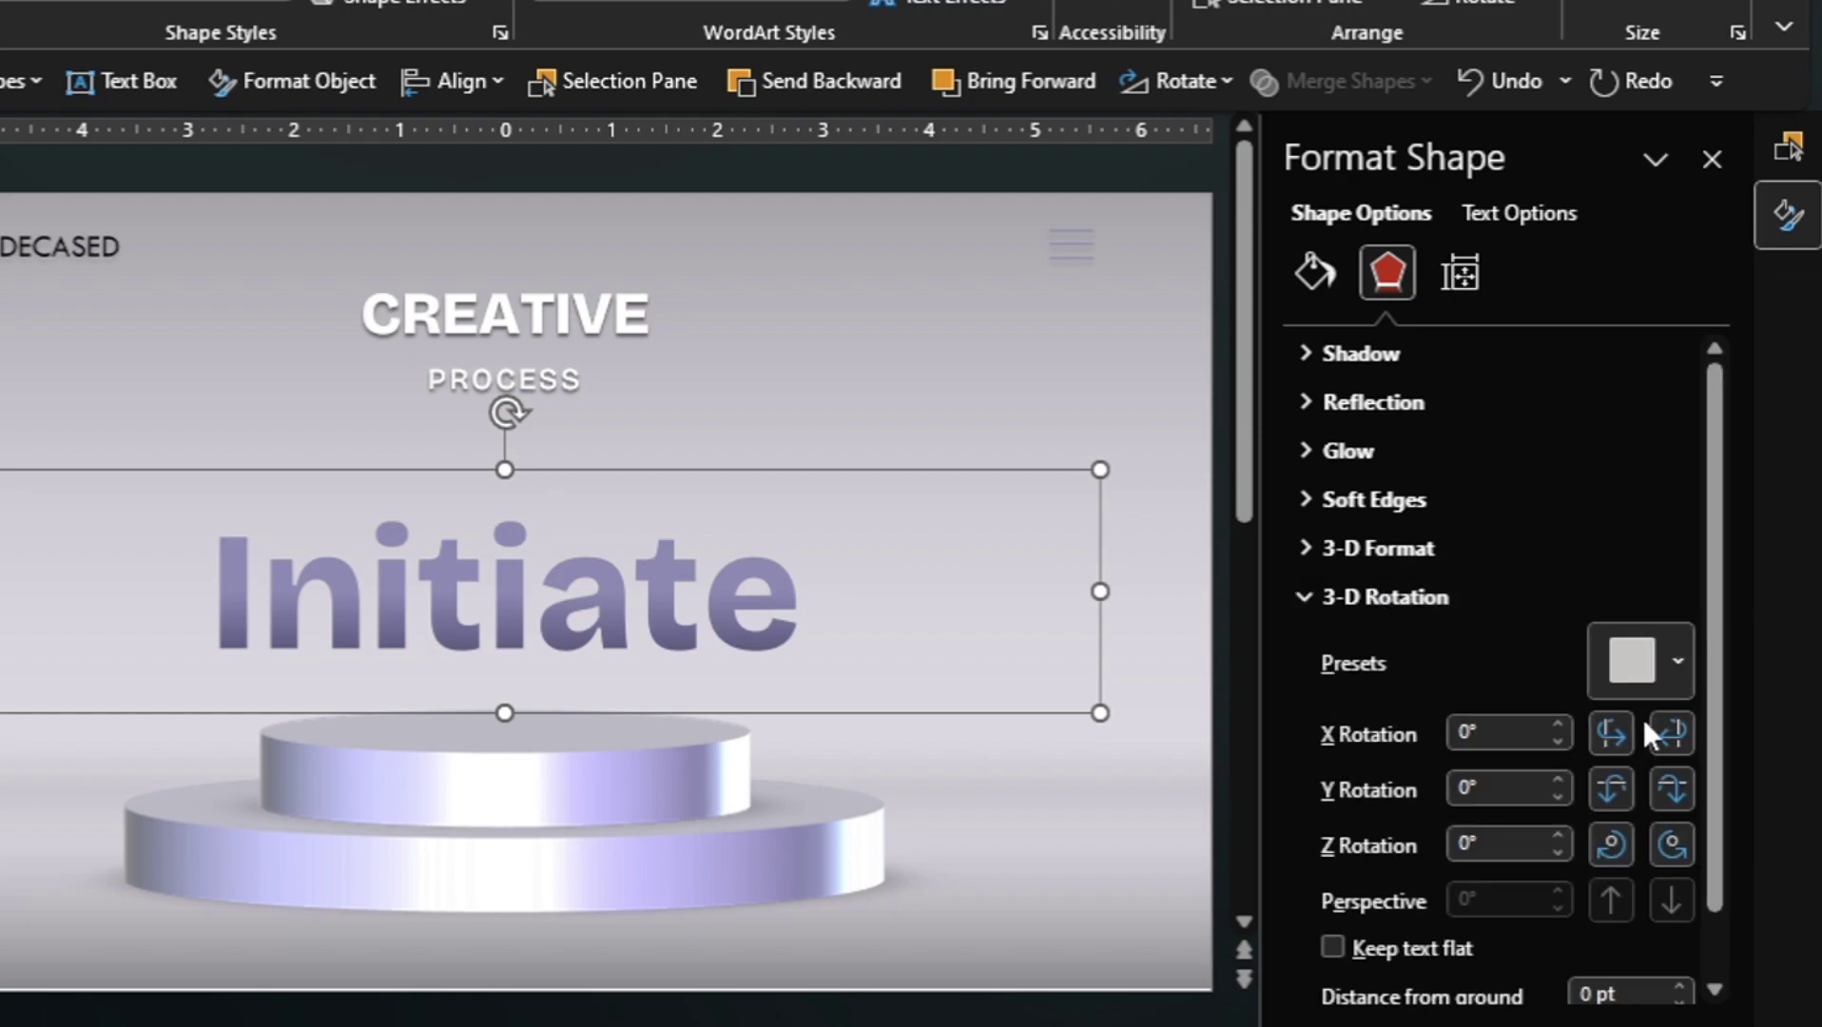
left_click(1646, 665)
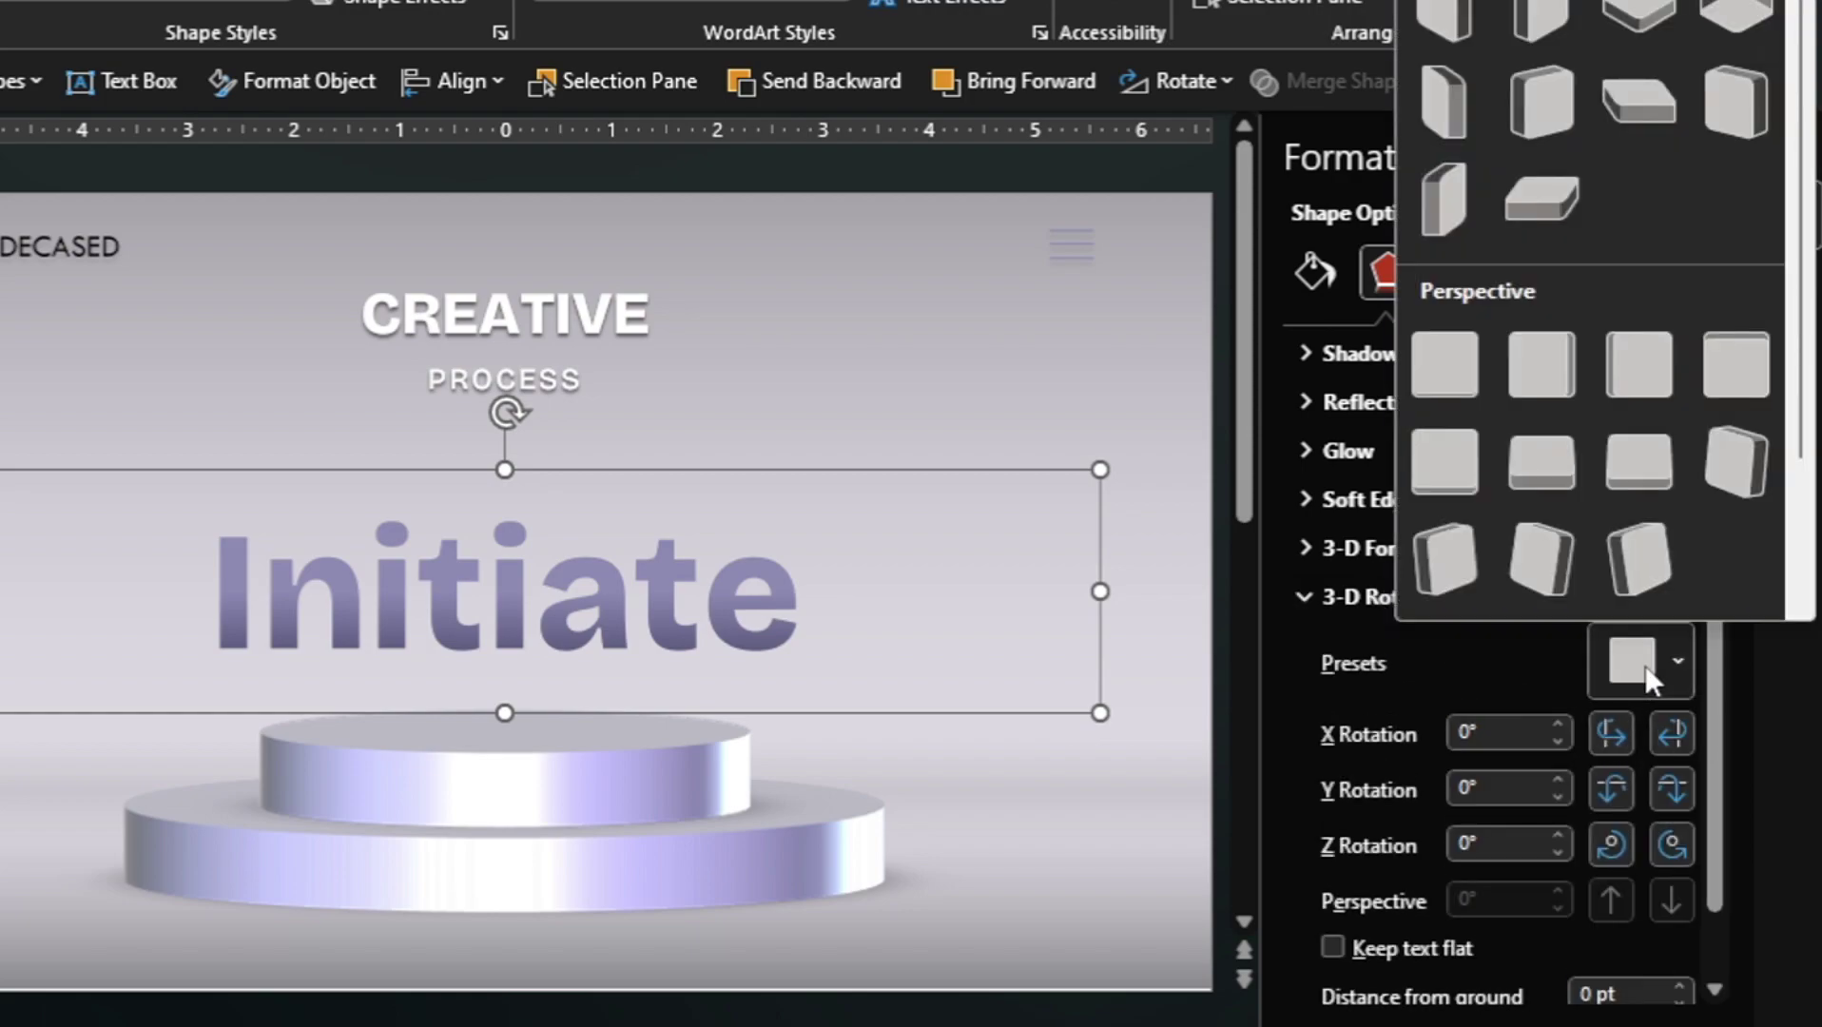
left_click(1456, 371)
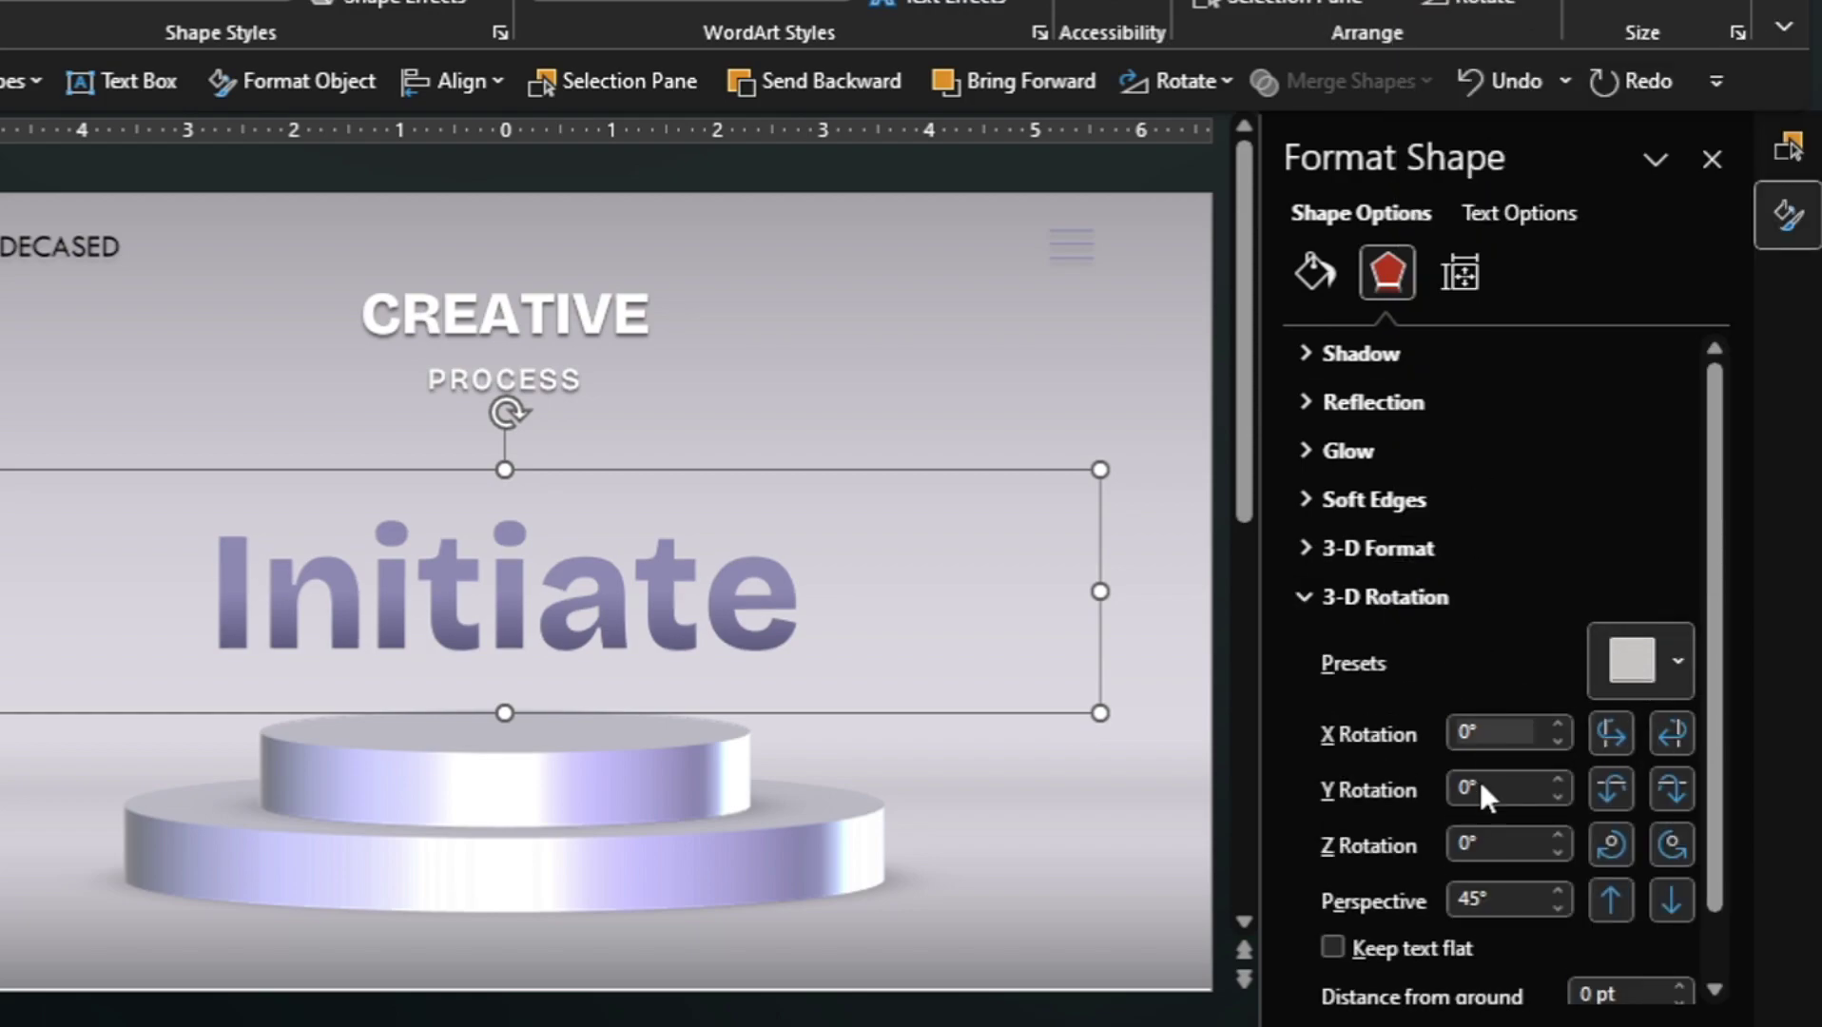
double_click(1477, 897)
key("BackSpace")
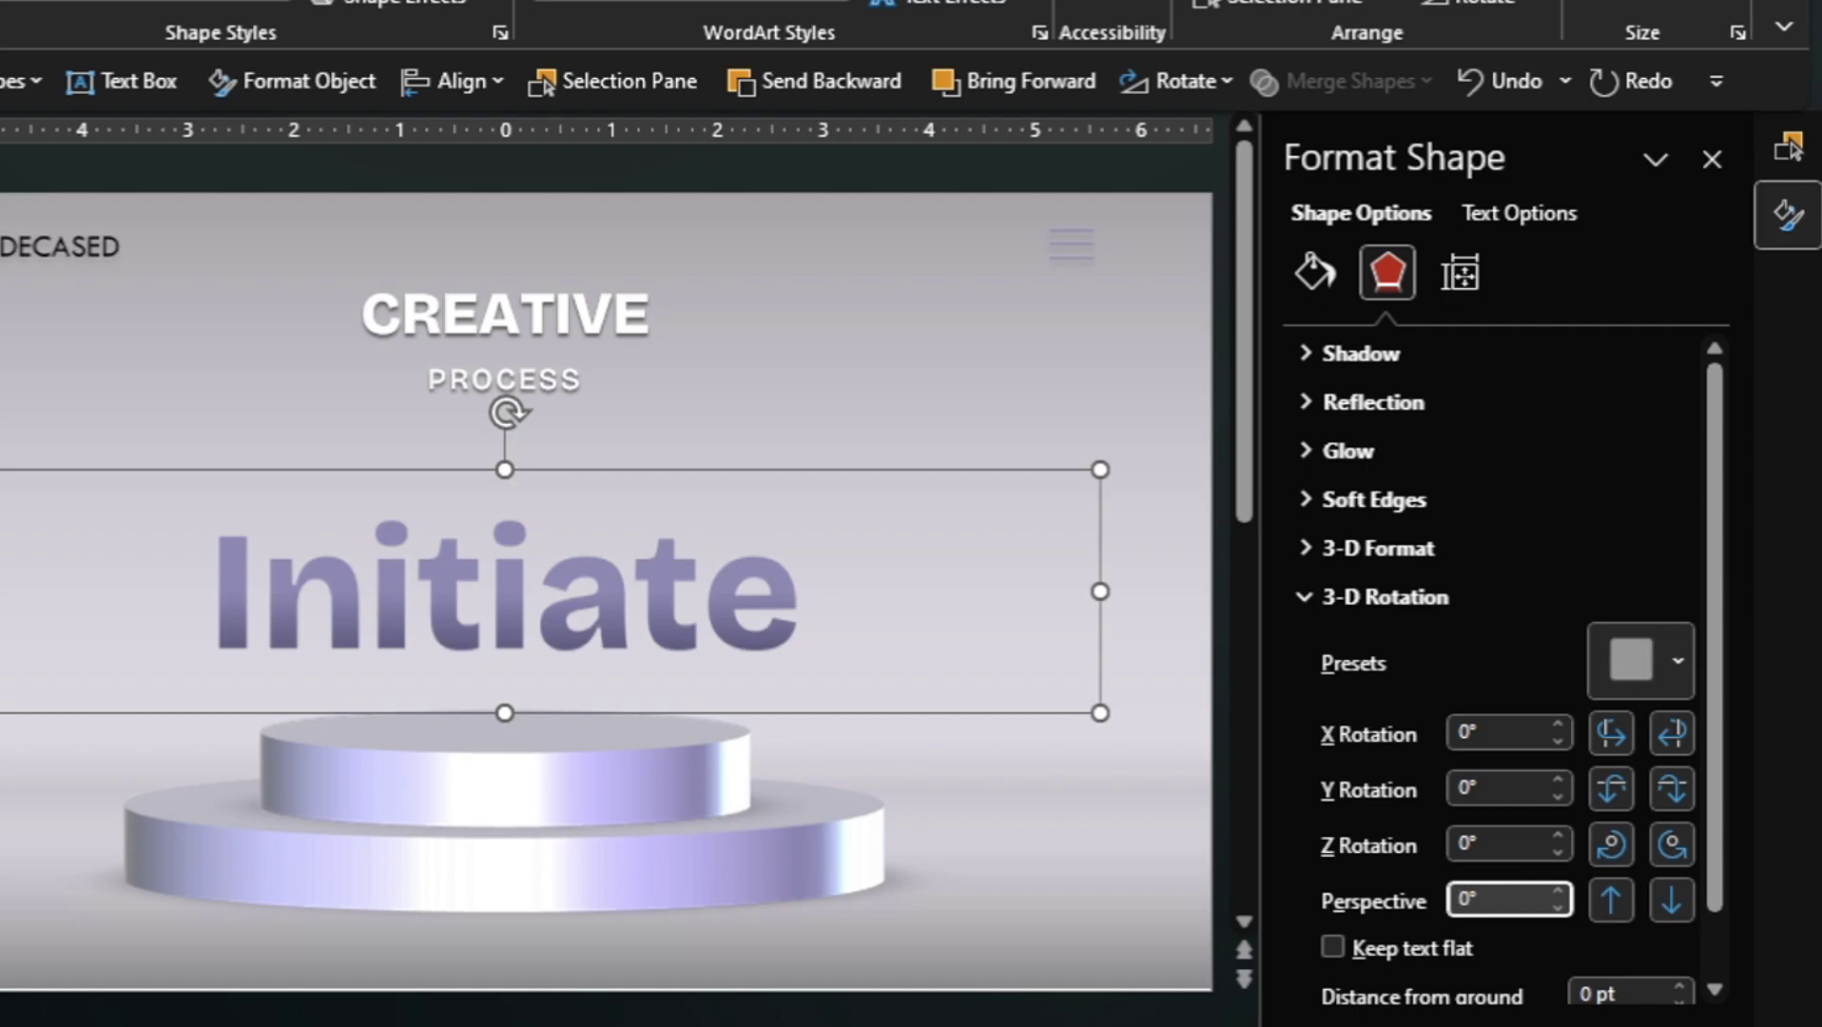
Give the Initiate text a top bevel 30 pt high and 0 pt wide
left_click(1512, 214)
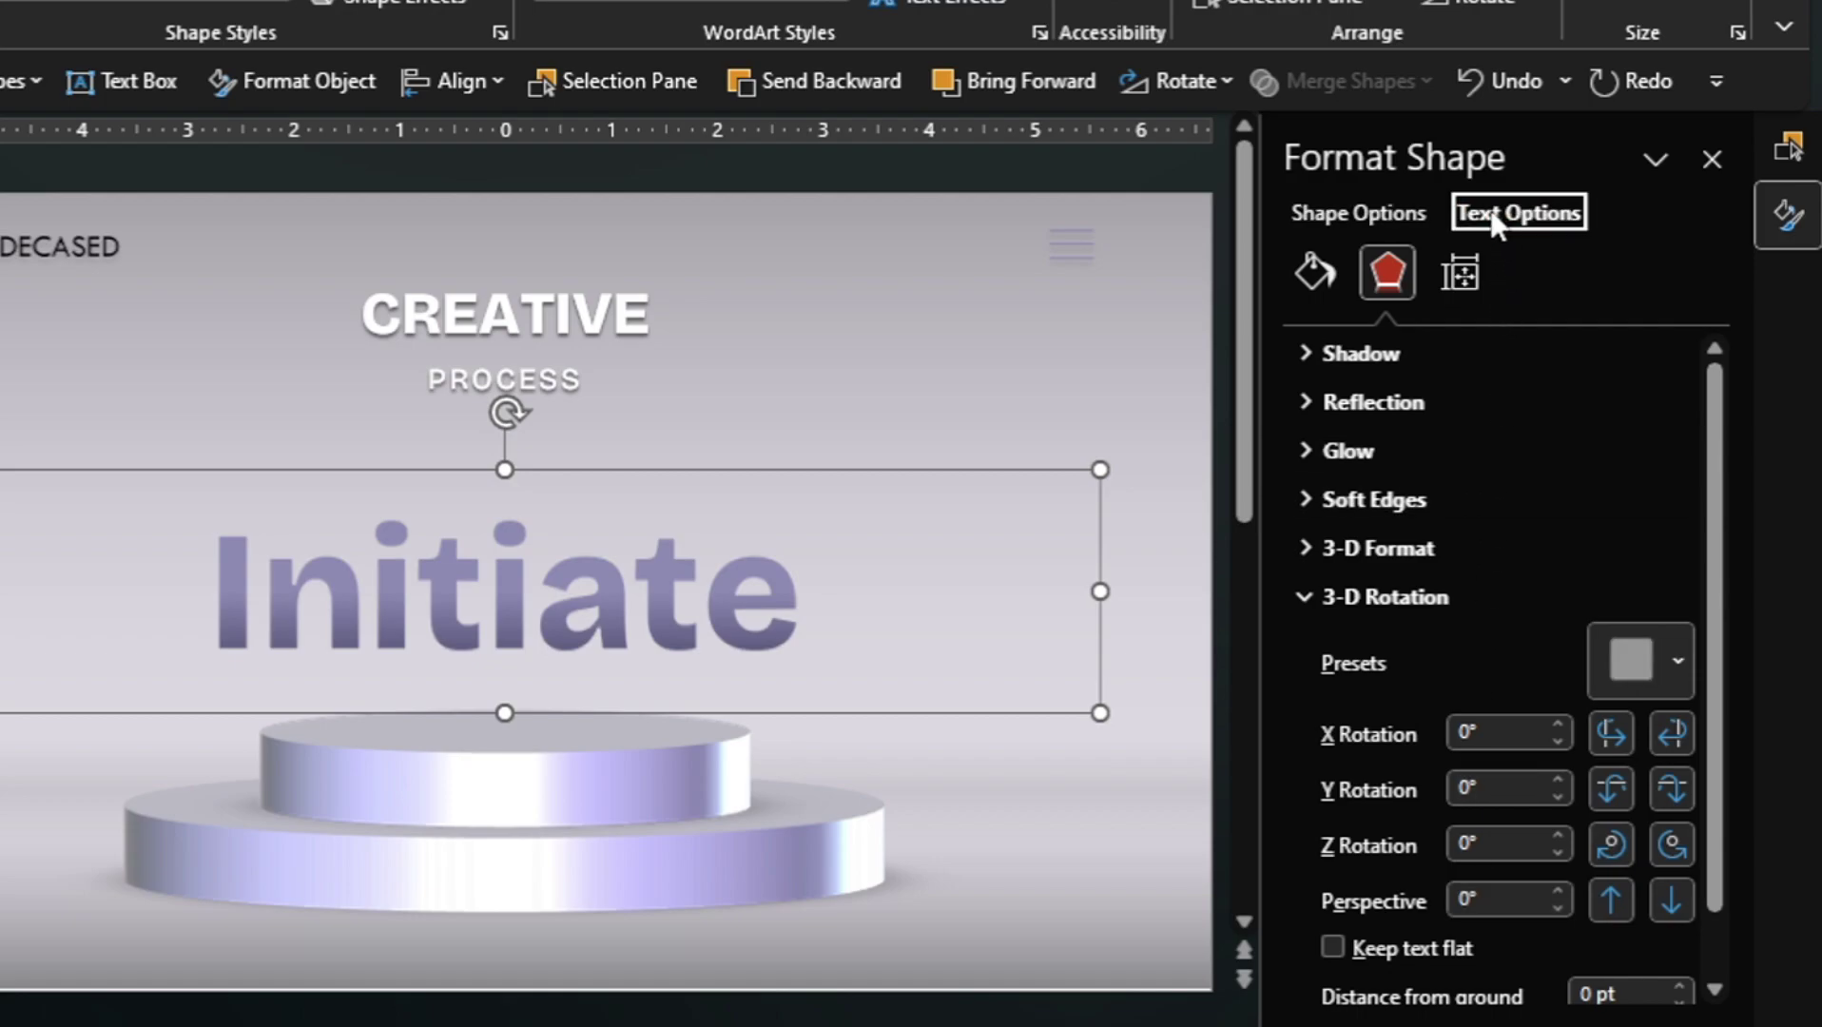
left_click(1396, 276)
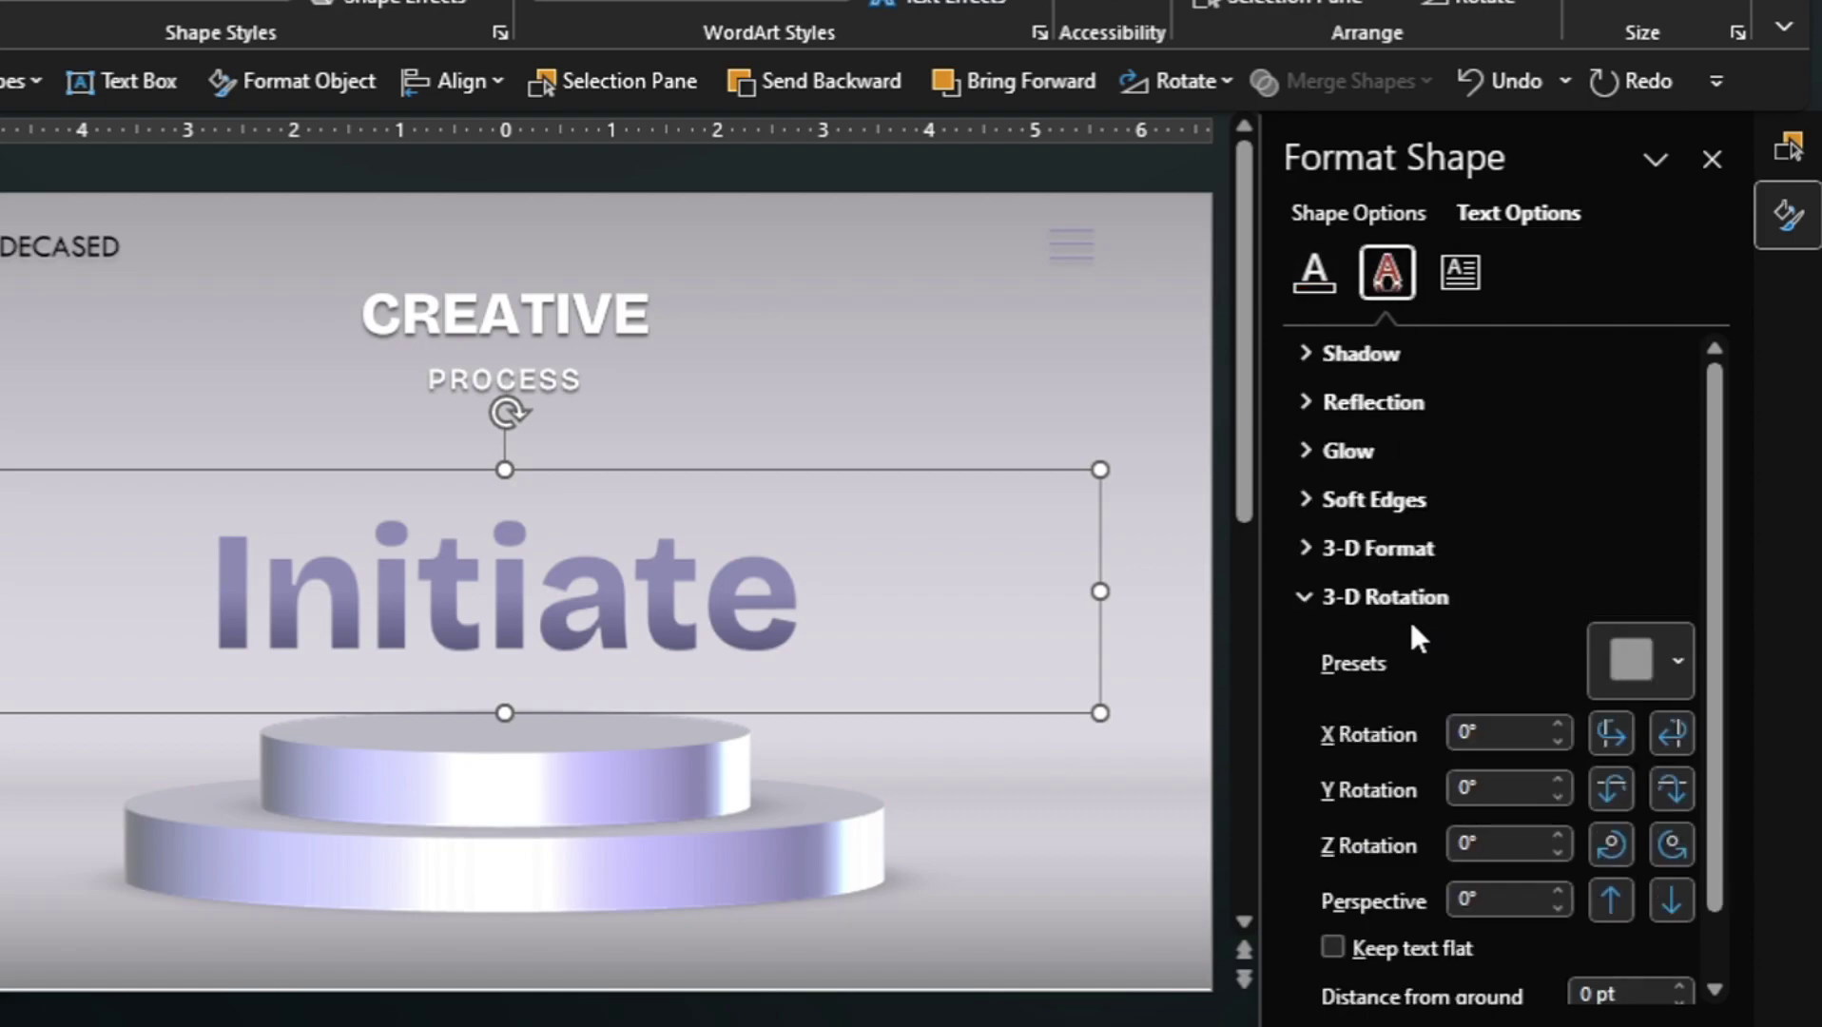
scroll(1410, 618, "down", 1)
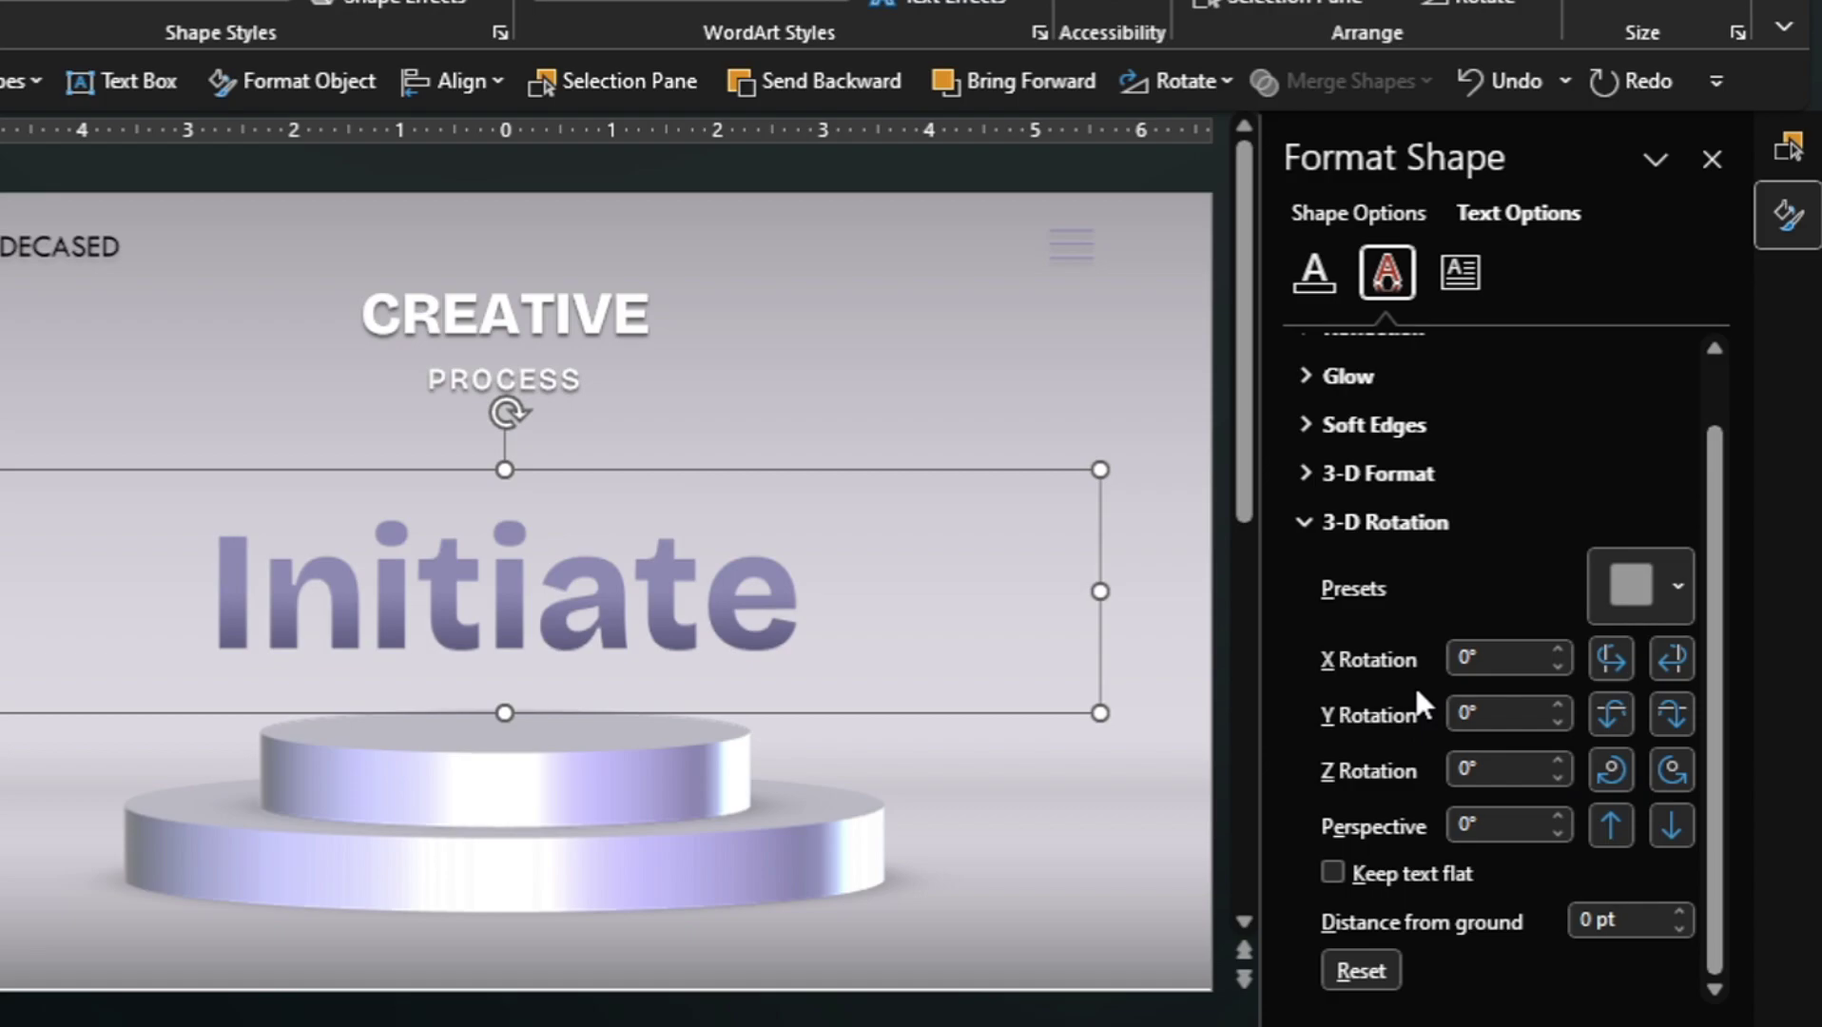
left_click(1305, 474)
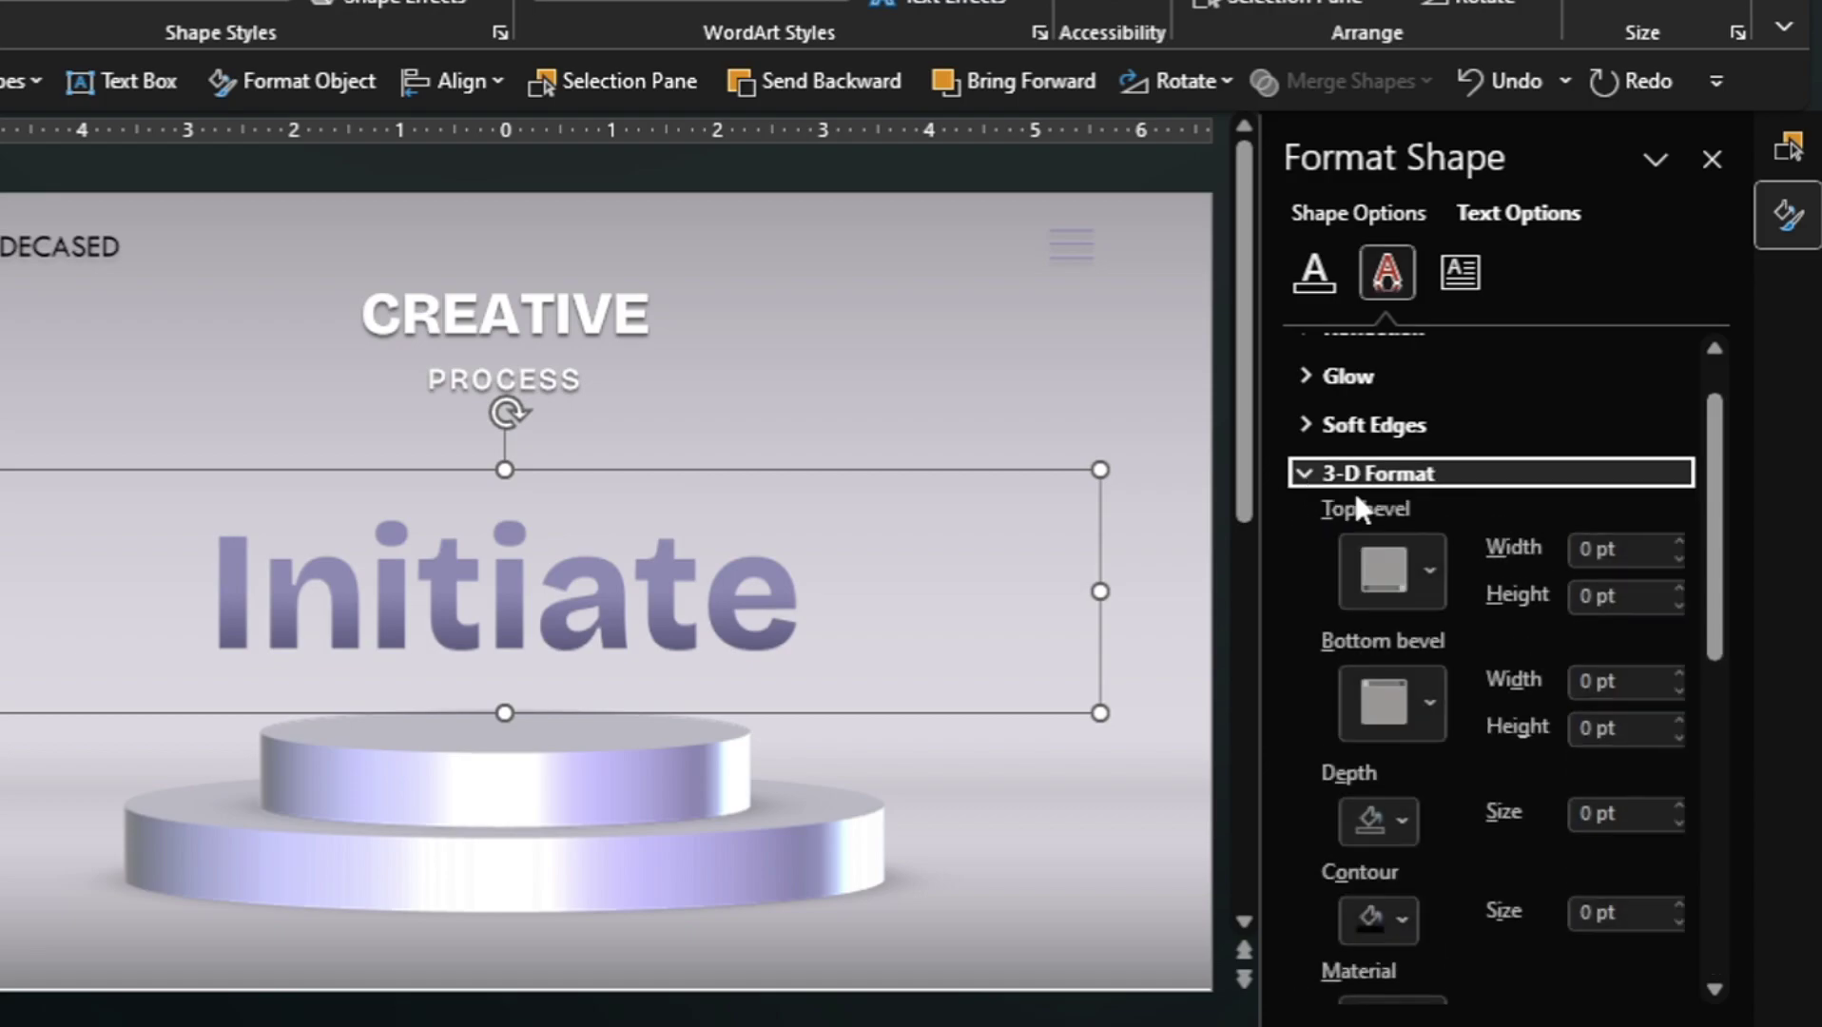
left_click(1584, 601)
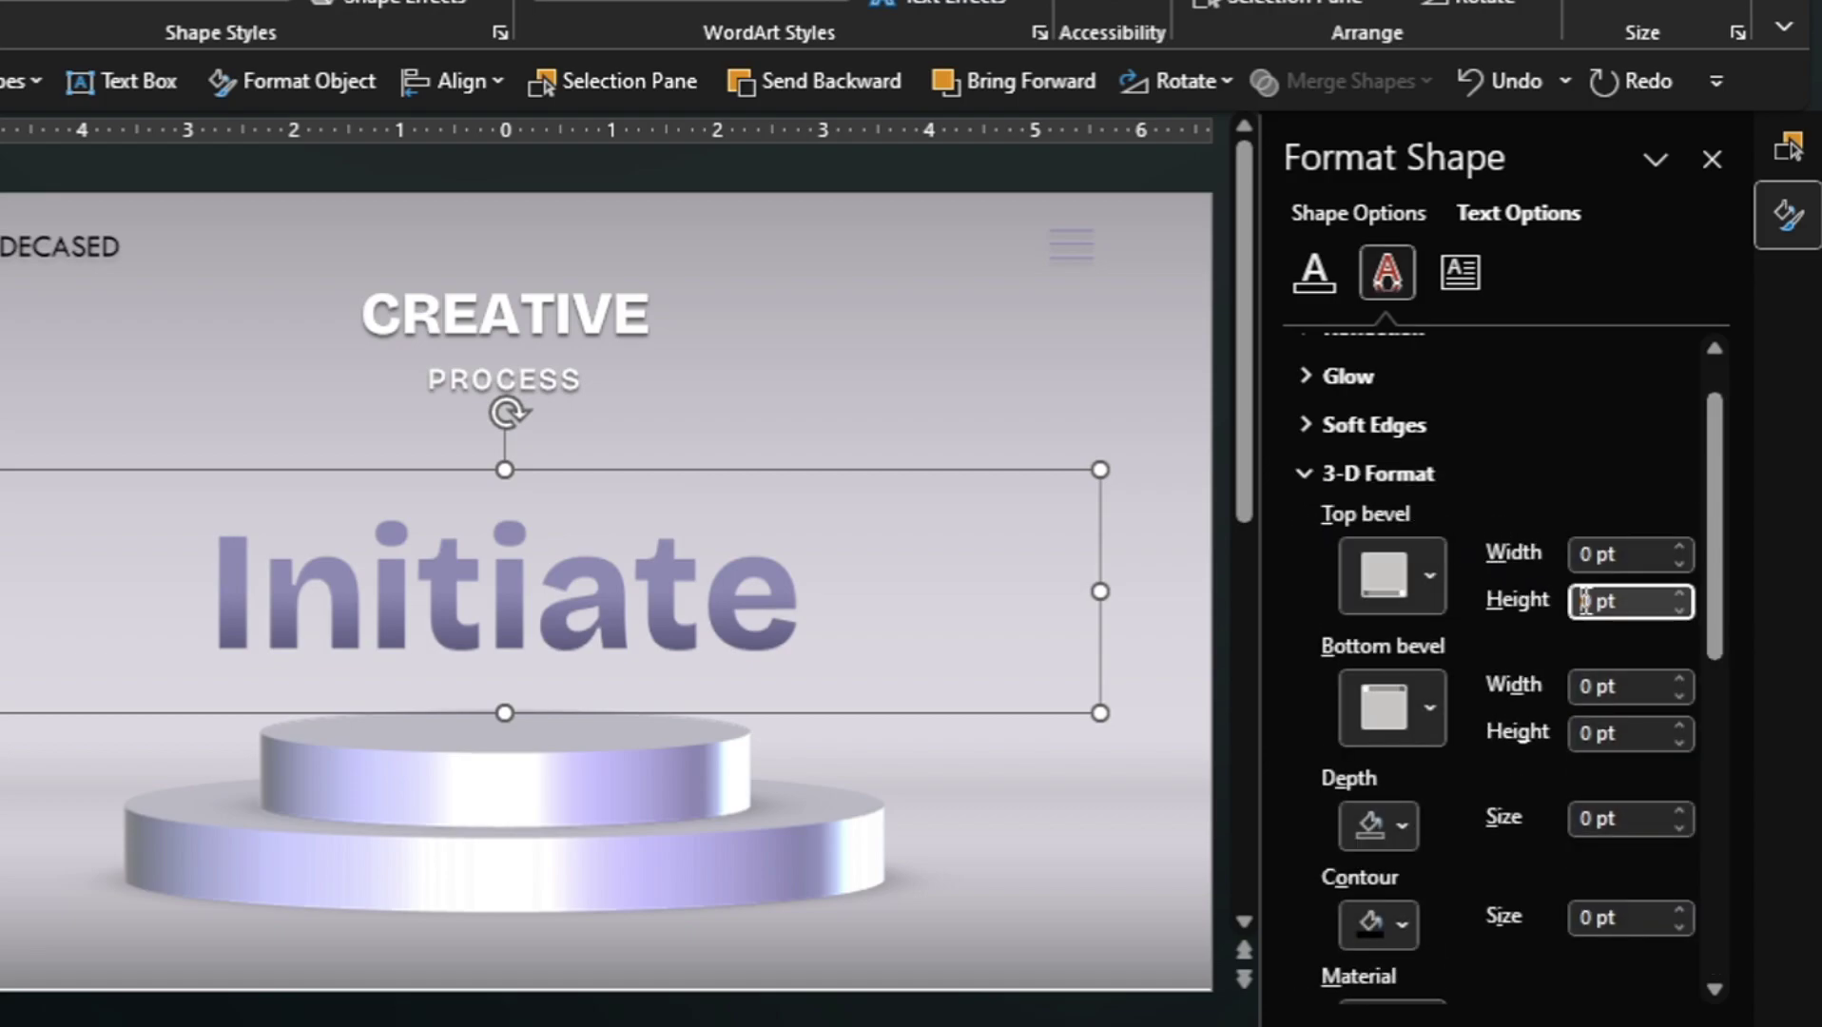
type("3")
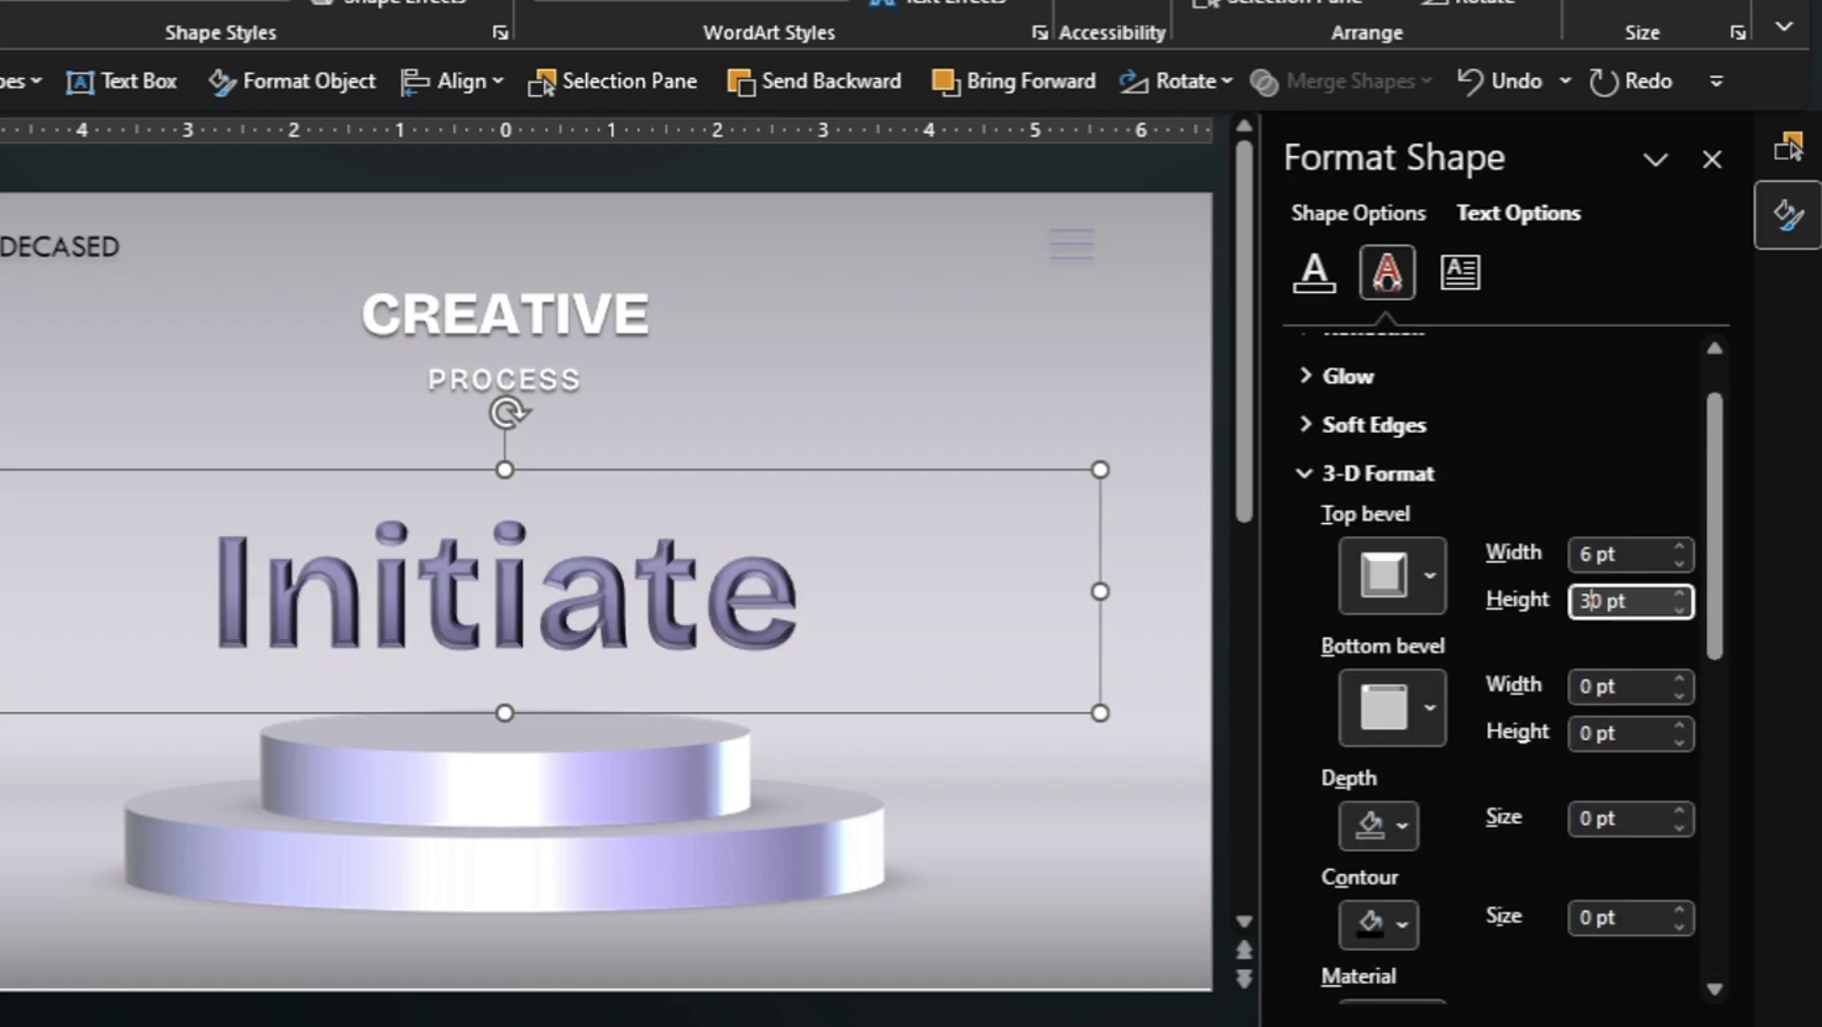
left_click(1602, 557)
key("BackSpace")
key("BackSpace")
type("0")
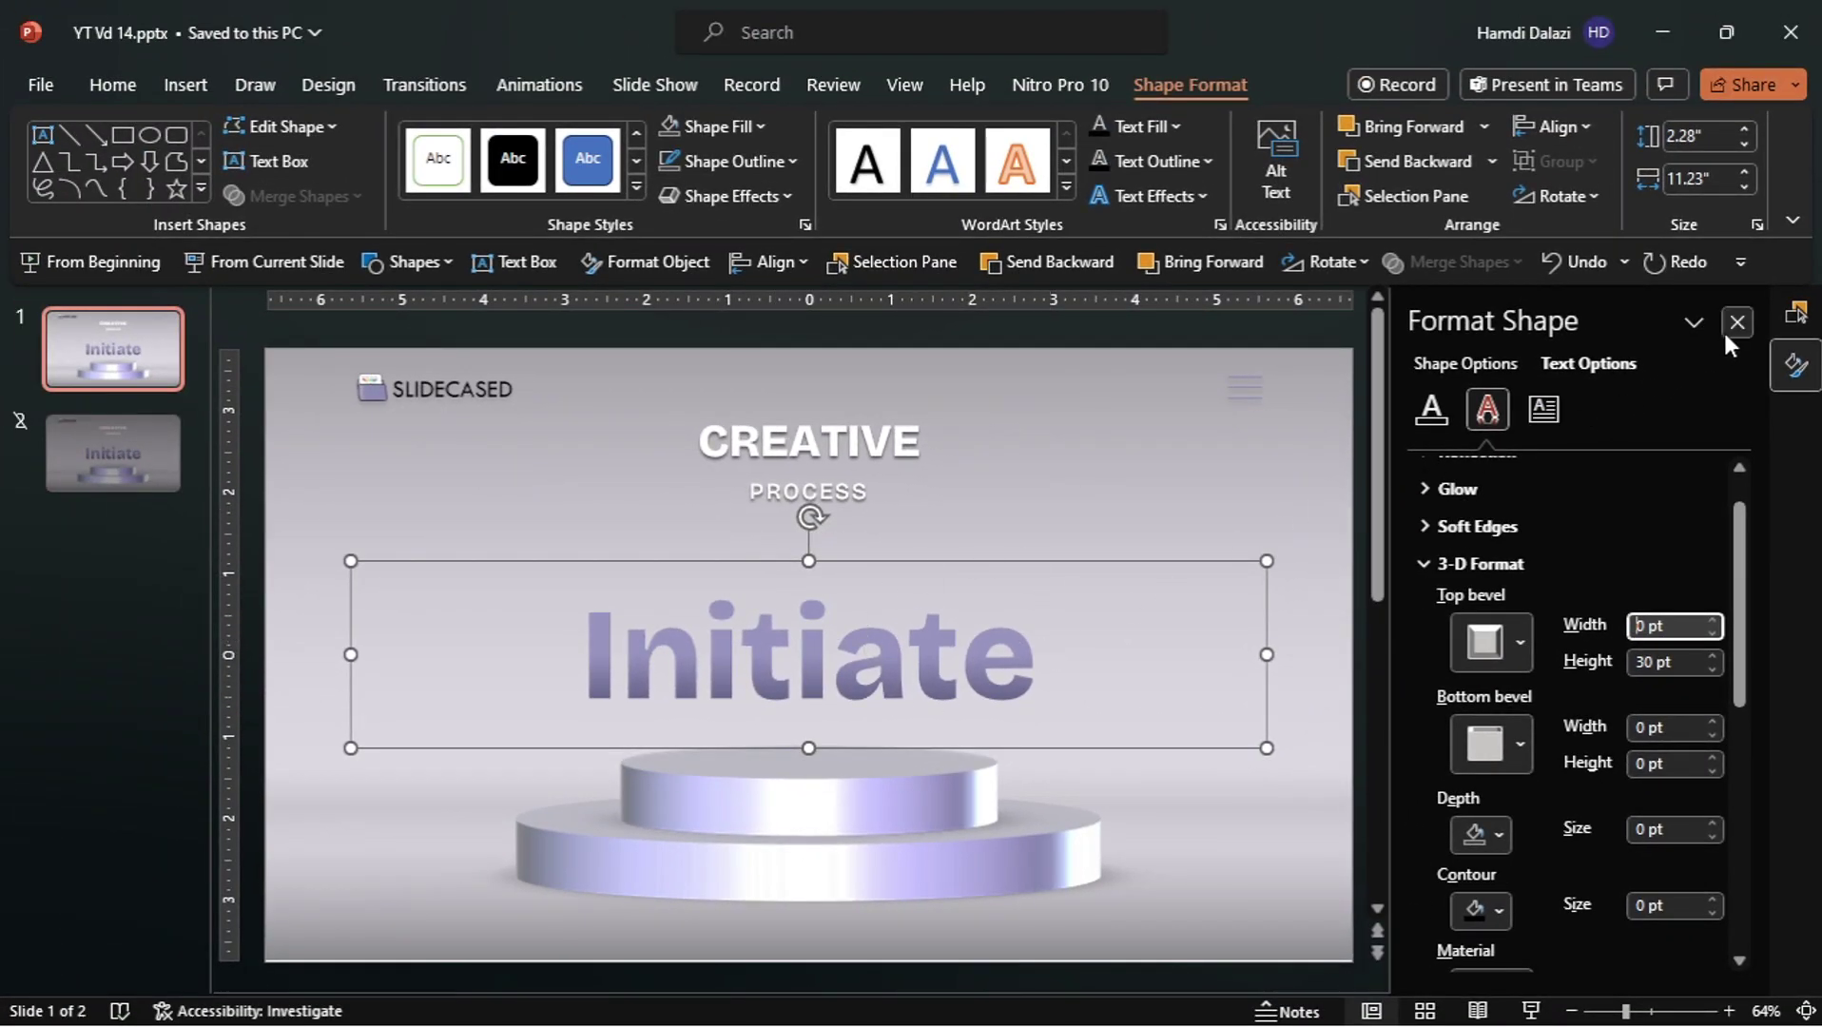
key("alt+F10")
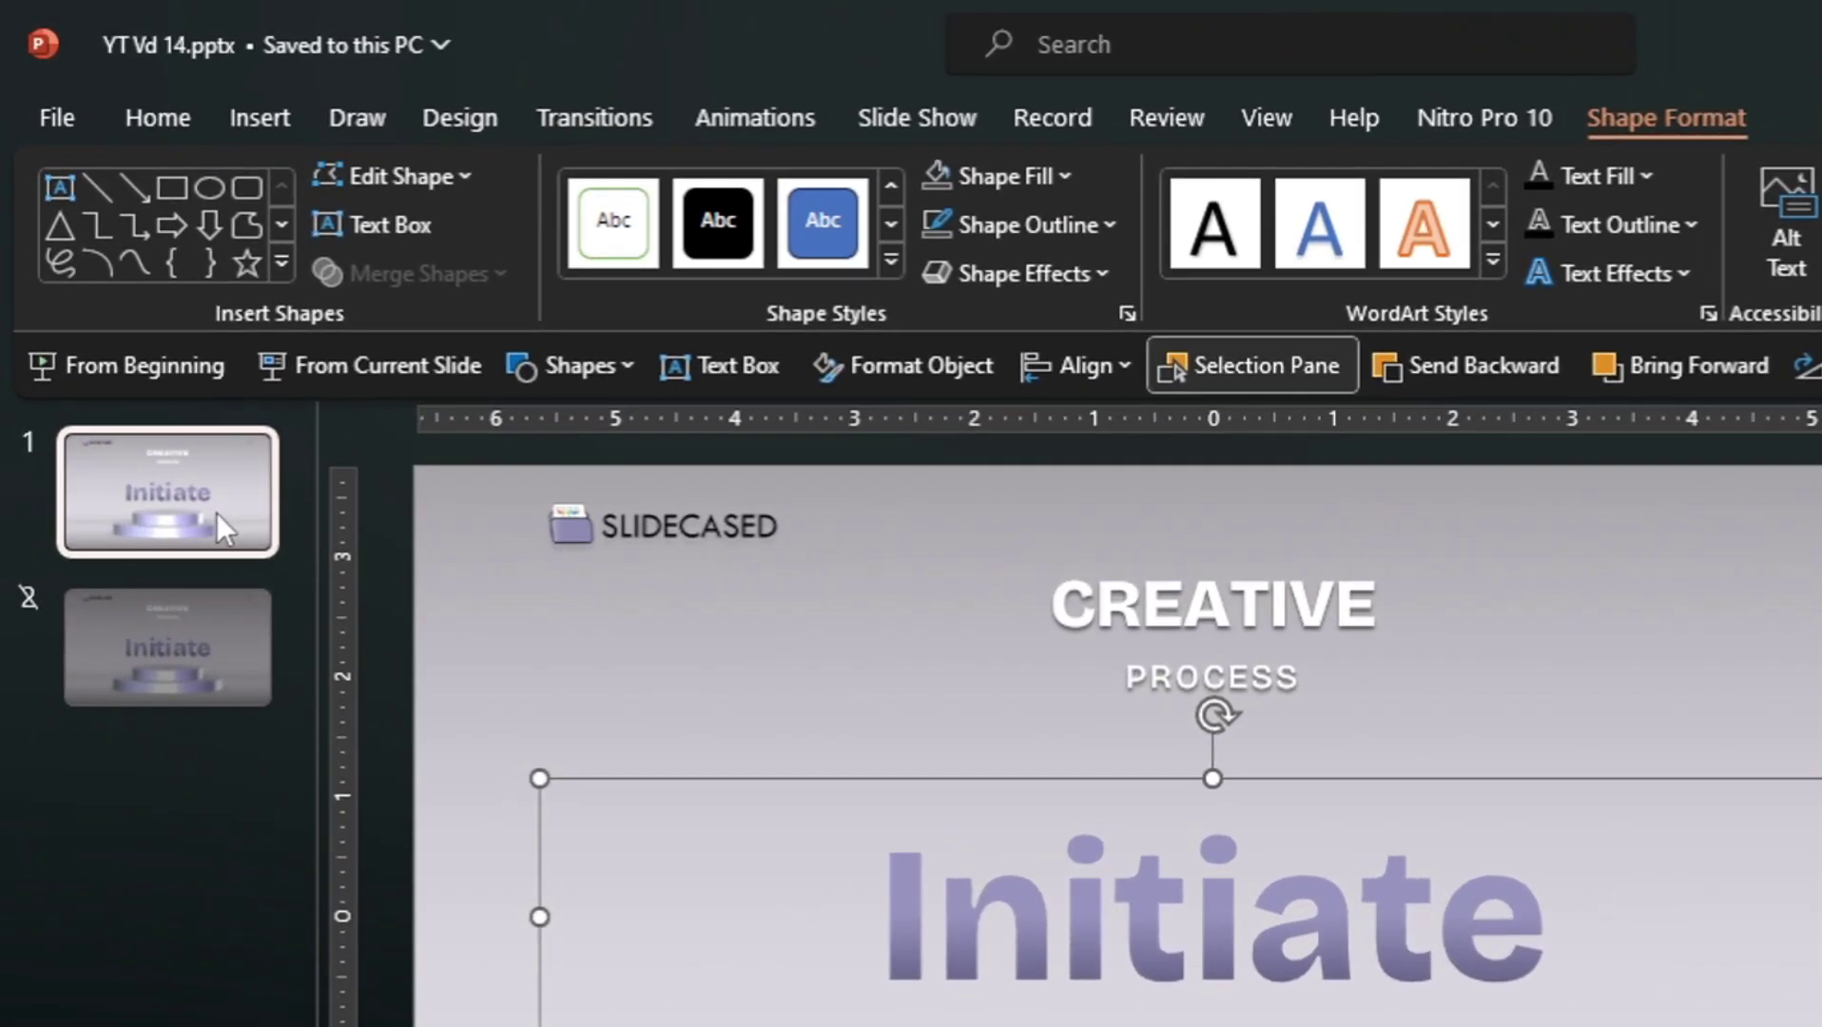
Duplicate slide 1 twice with Ctrl+D
left_click(155, 368)
key("ctrl+d")
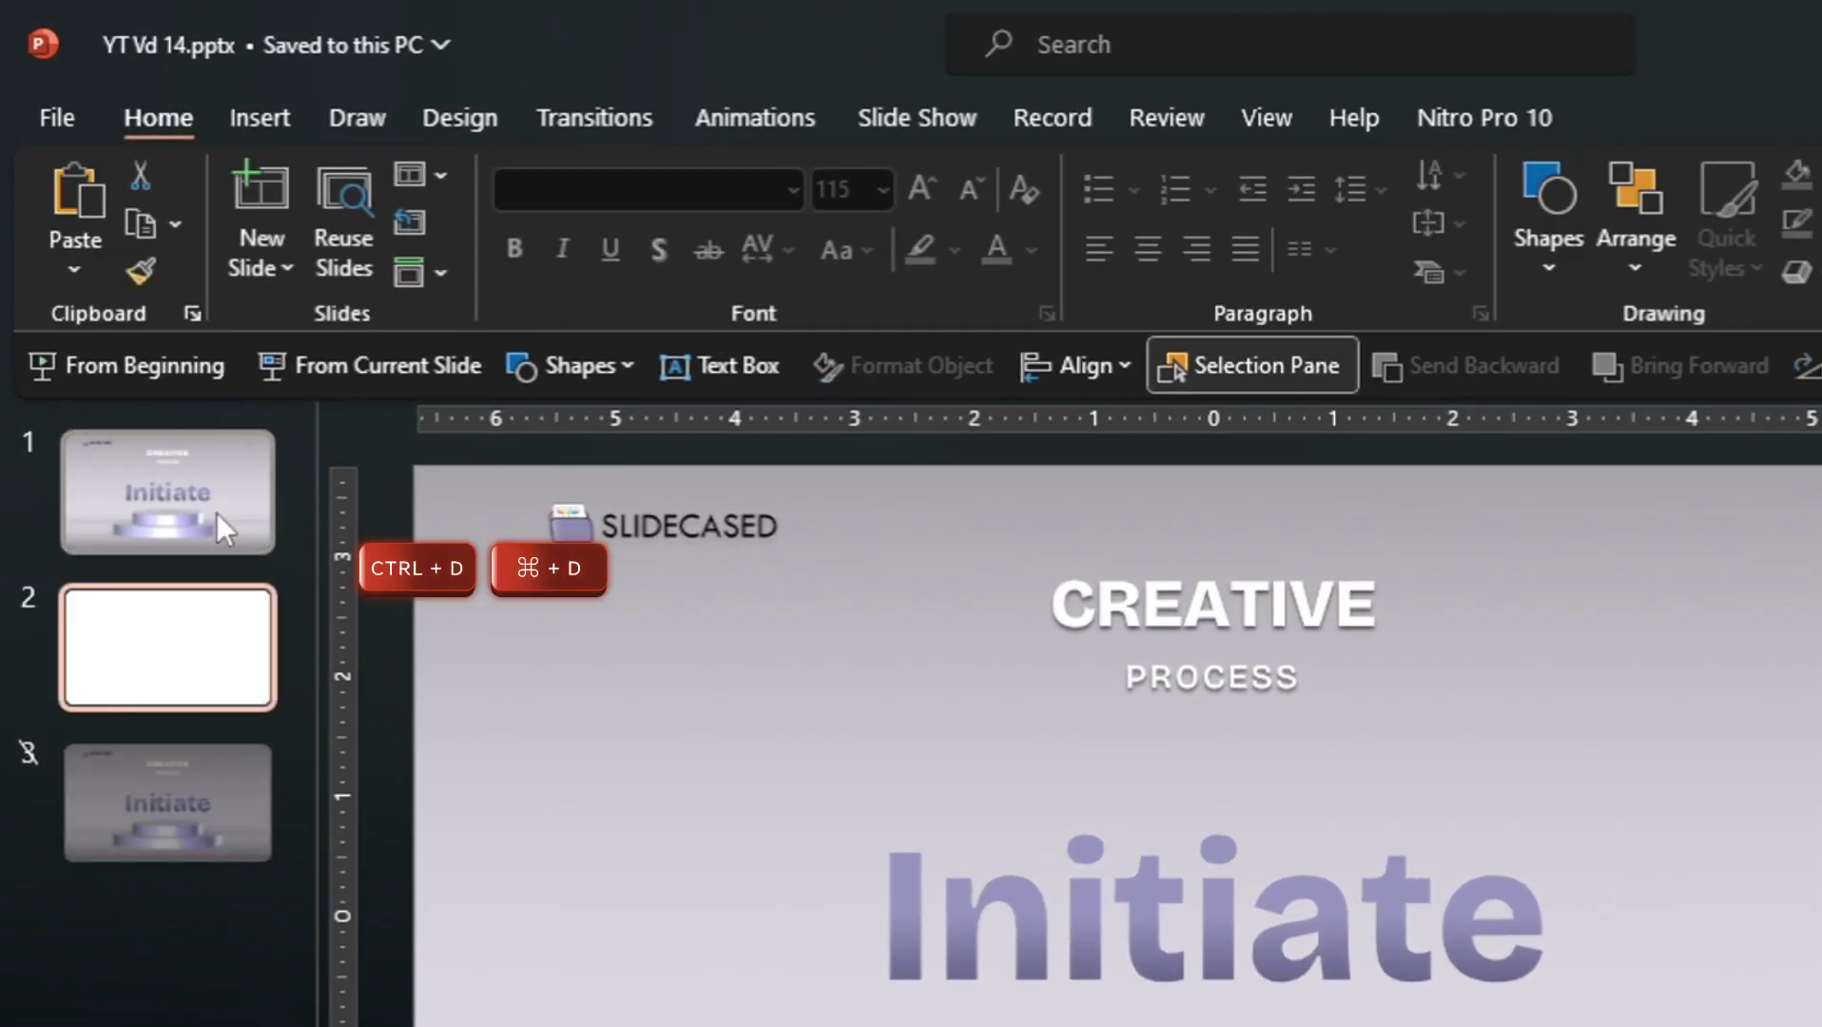
key("ctrl+d")
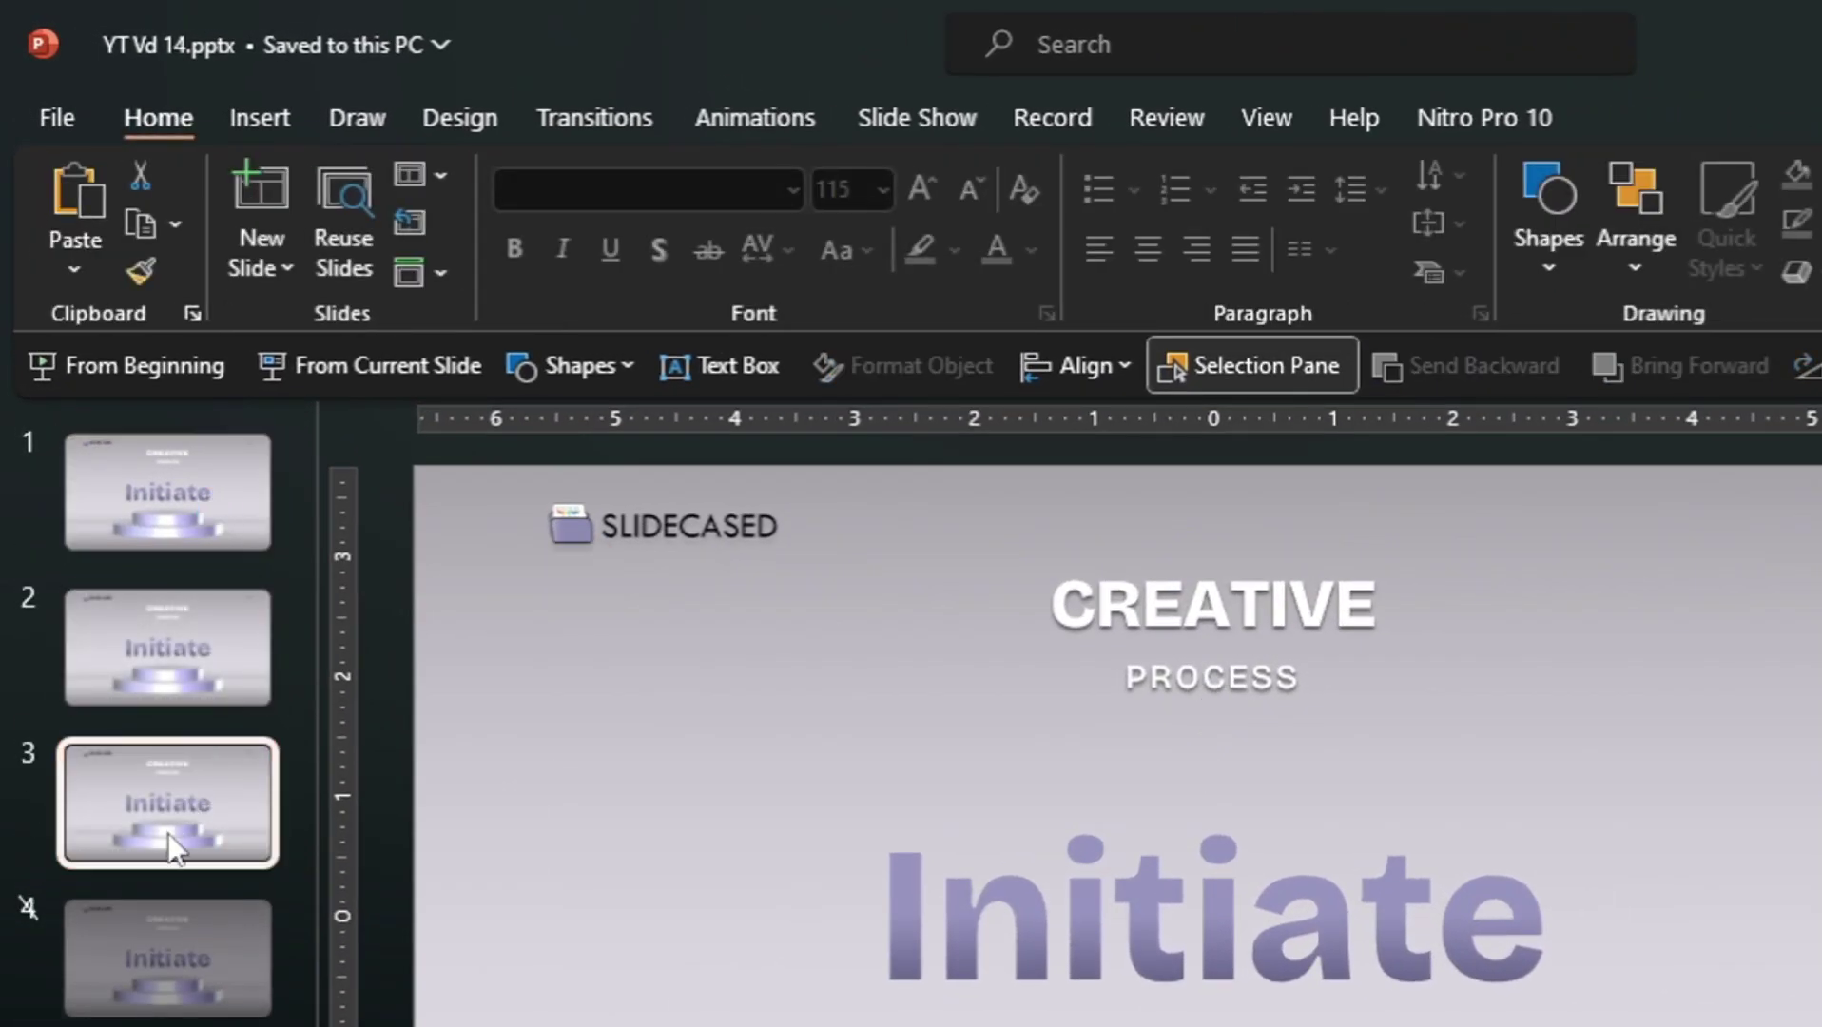
left_click(150, 666)
Change slide 3's word from Initiate to Ideate
left_click(198, 791)
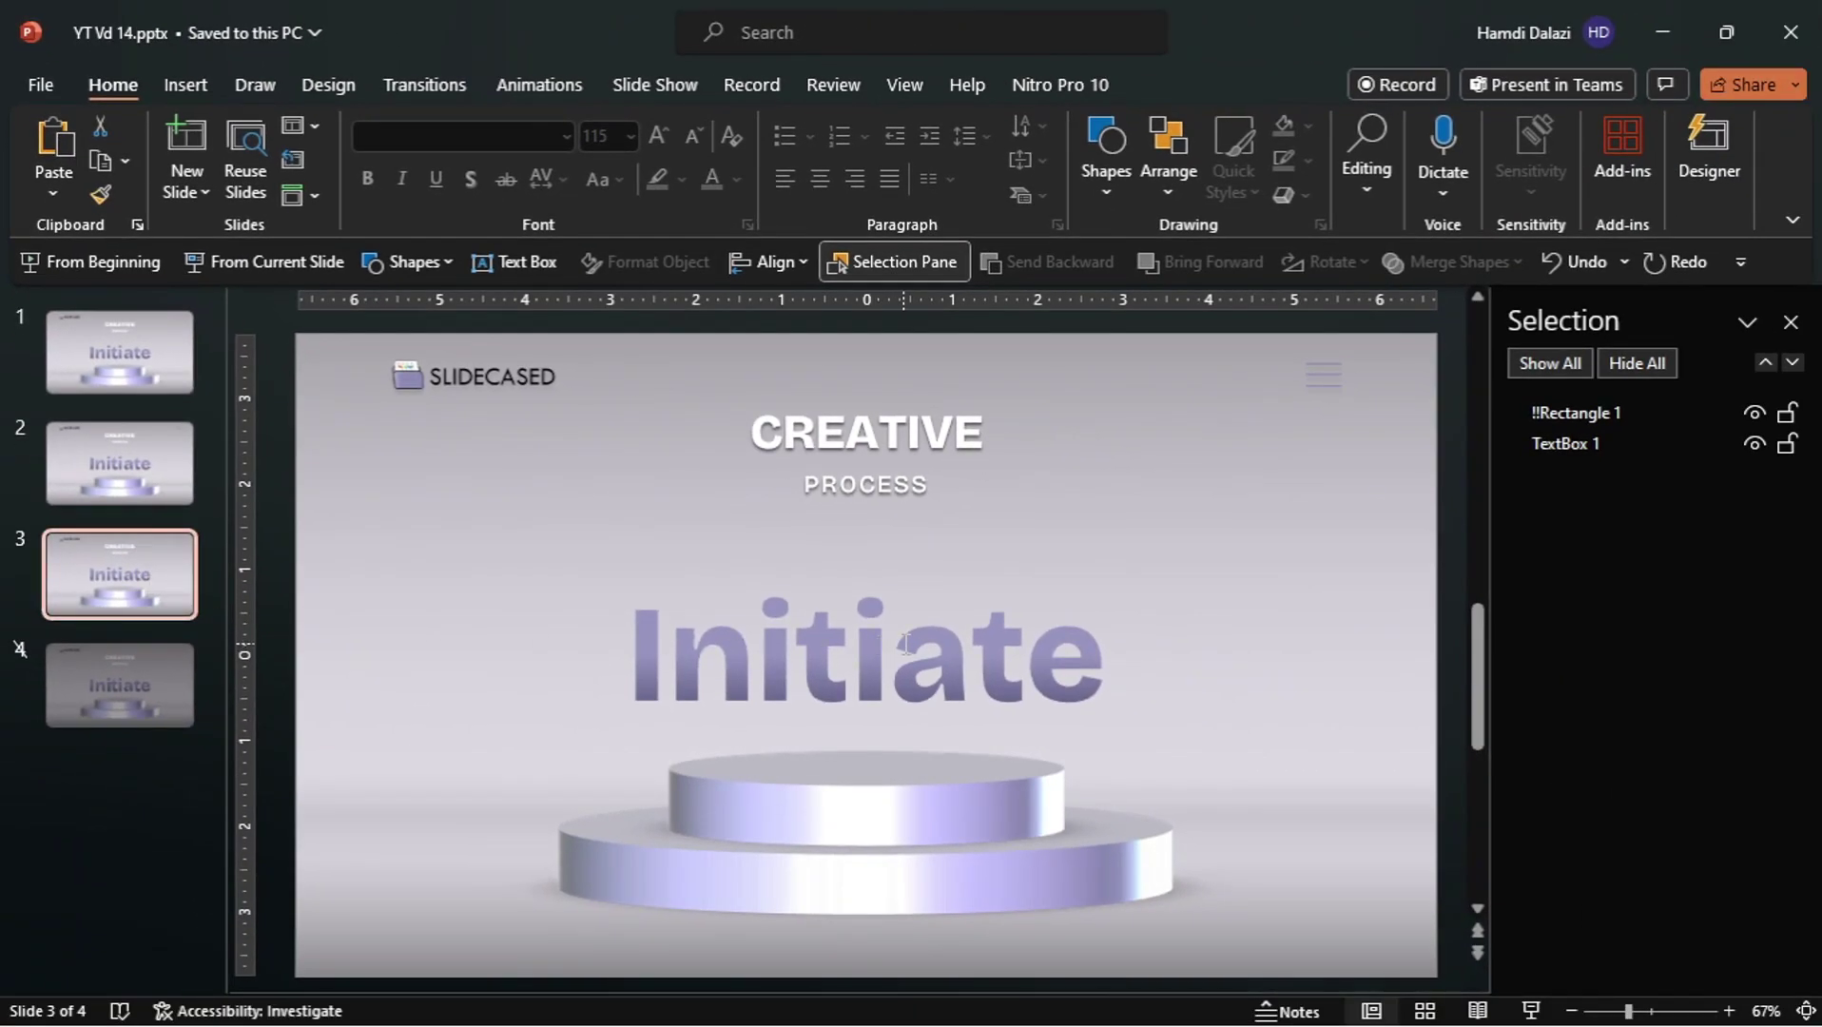
left_click(907, 644)
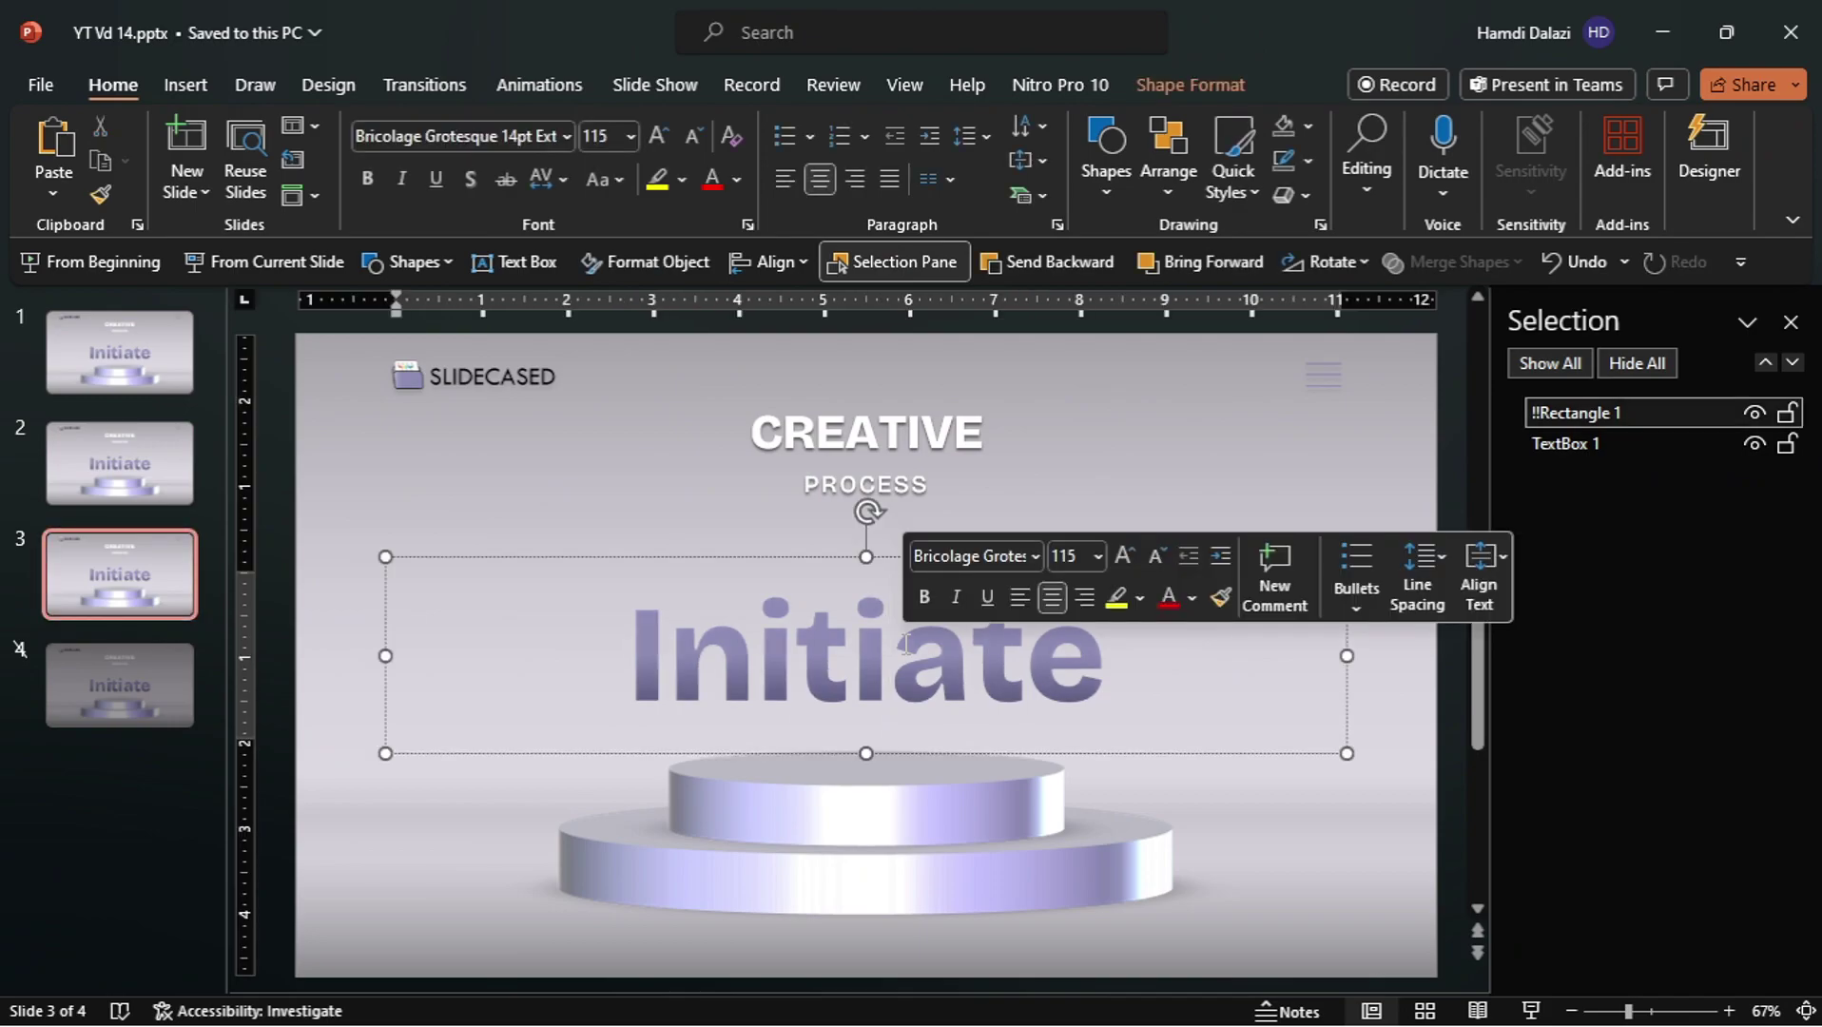
key("BackSpace")
key("BackSpace")
key("BackSpace")
key("BackSpace")
type("de")
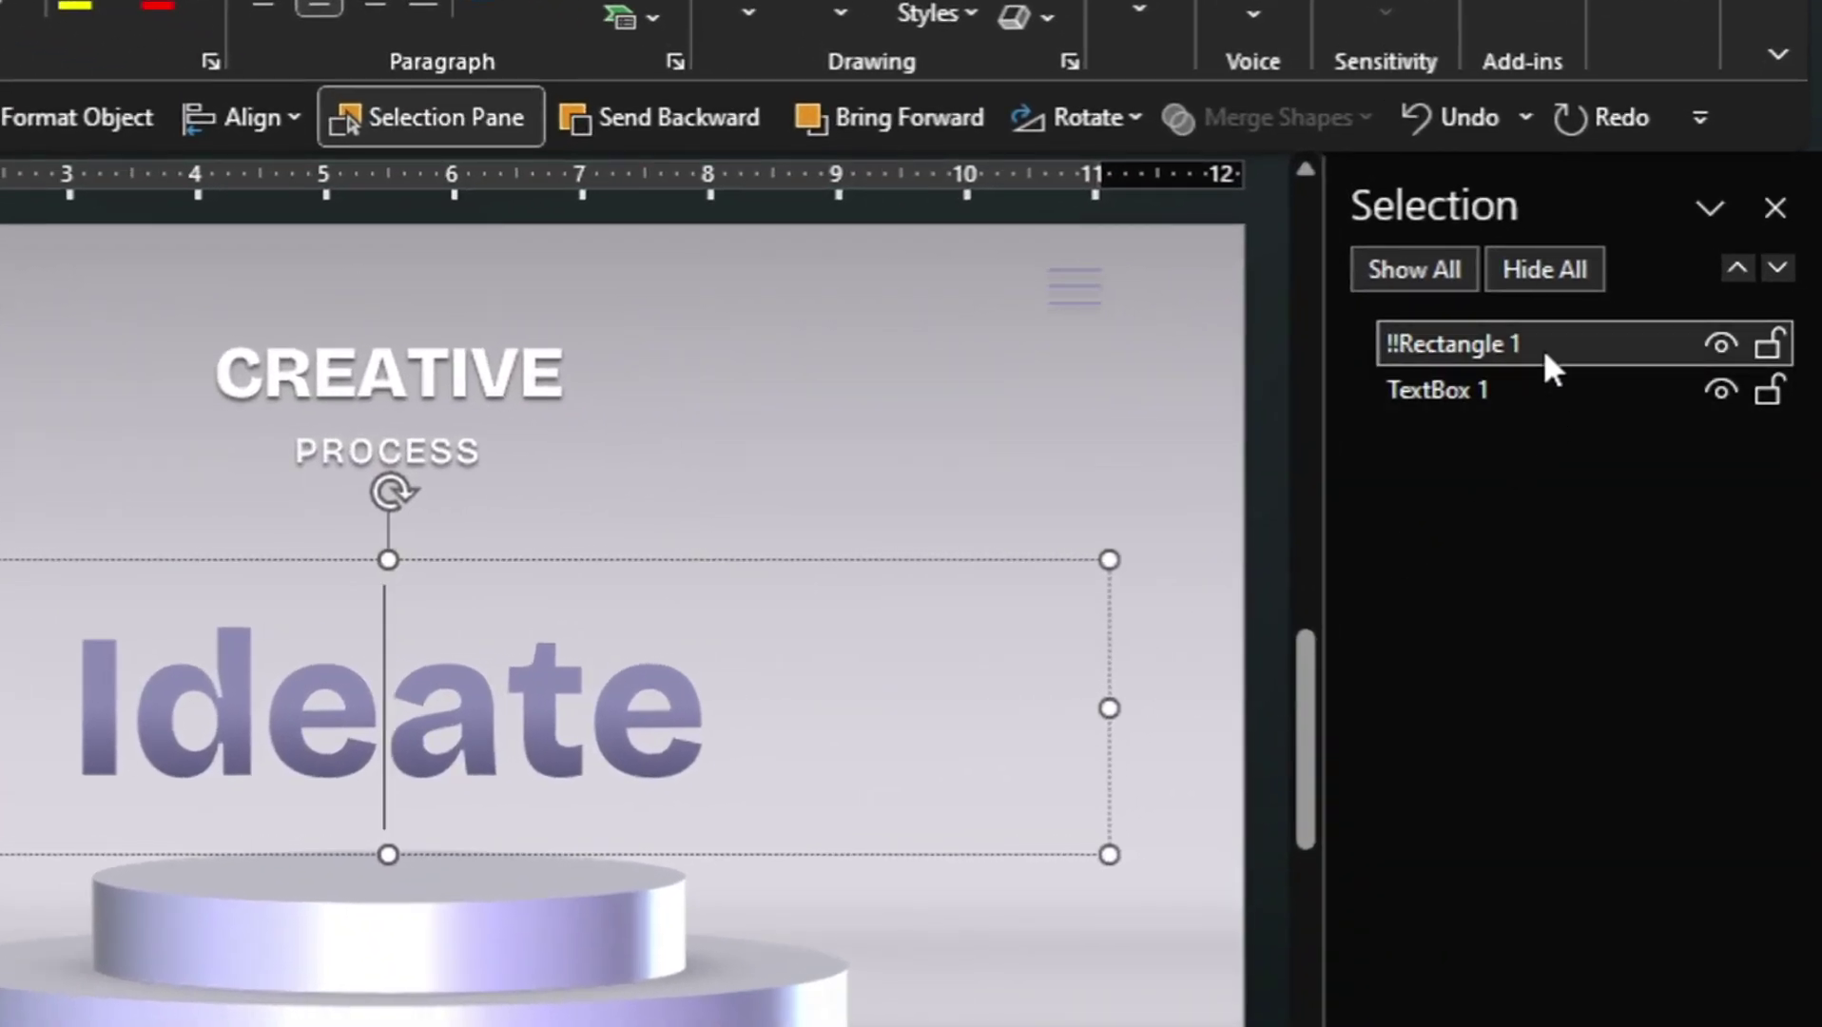
Rename slide 3's shape to '!!Rectangle 2'
left_click(1545, 346)
key("BackSpace")
type("2")
key("Return")
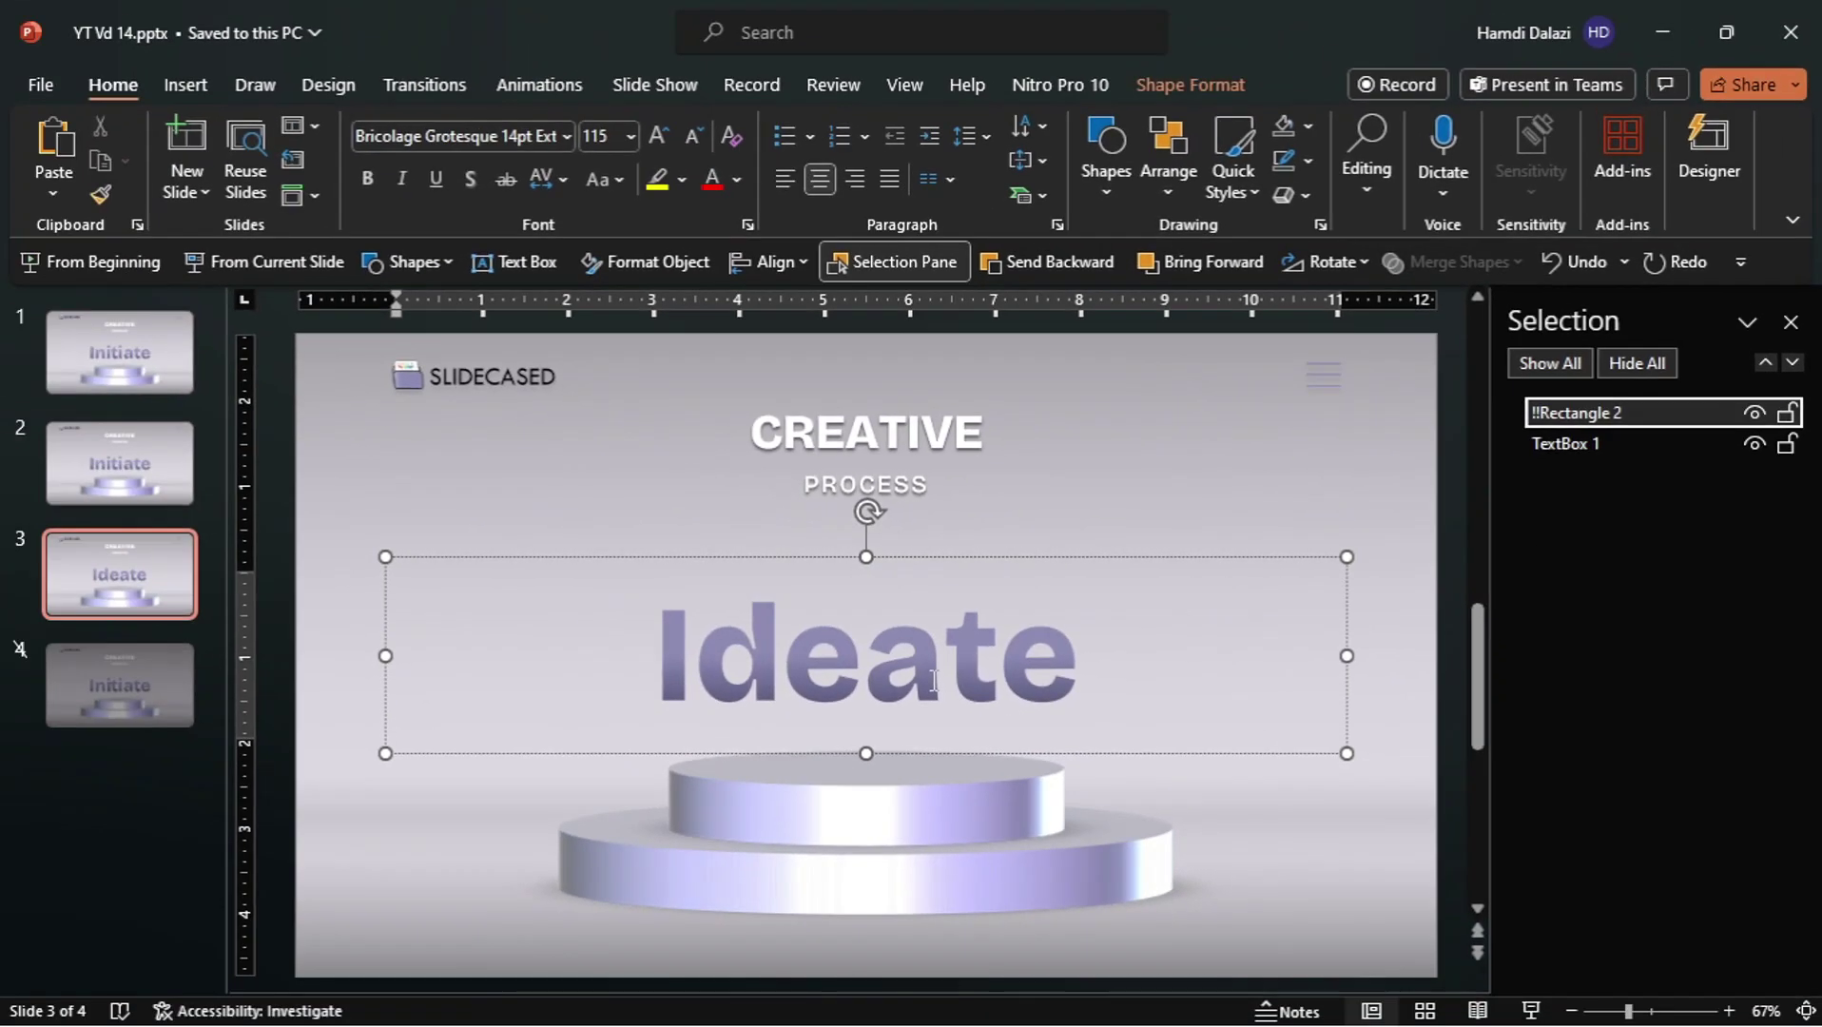
left_click(119, 463)
Set the X rotation of slide 2's Initiate shape to 270° so it shows edge-on
left_click(721, 659)
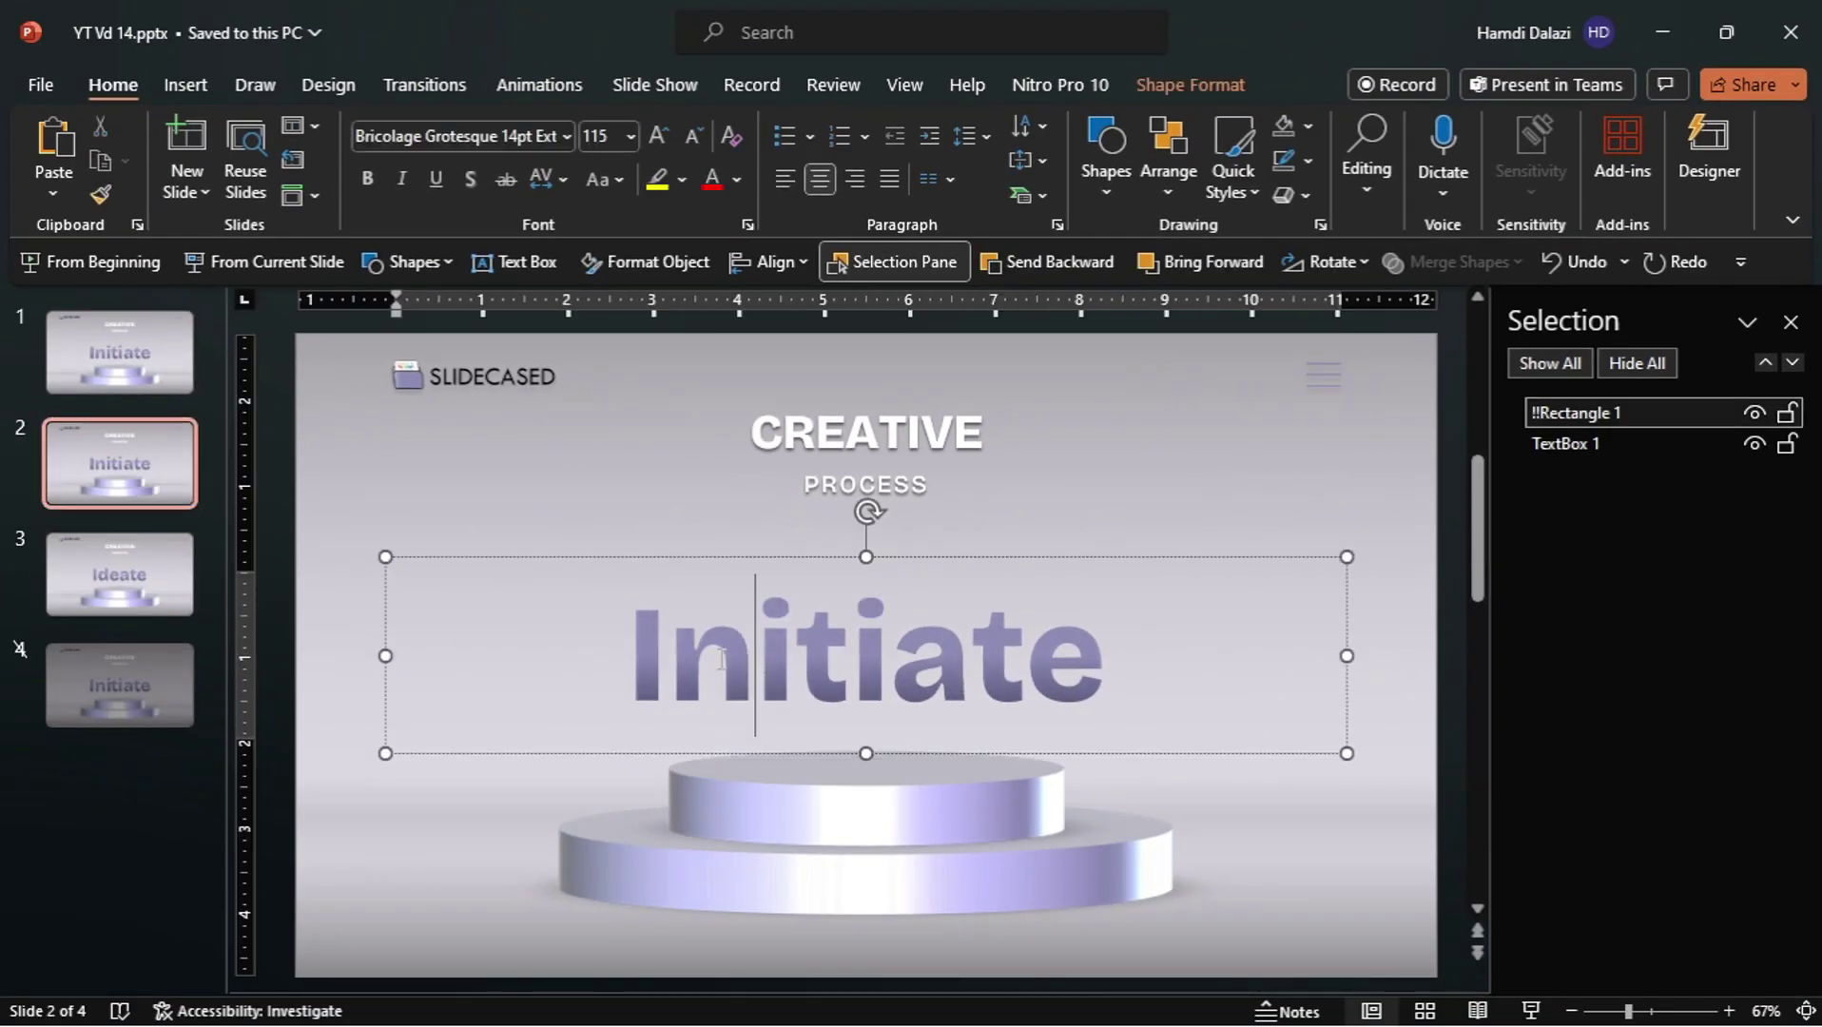
key("Escape")
left_click(659, 263)
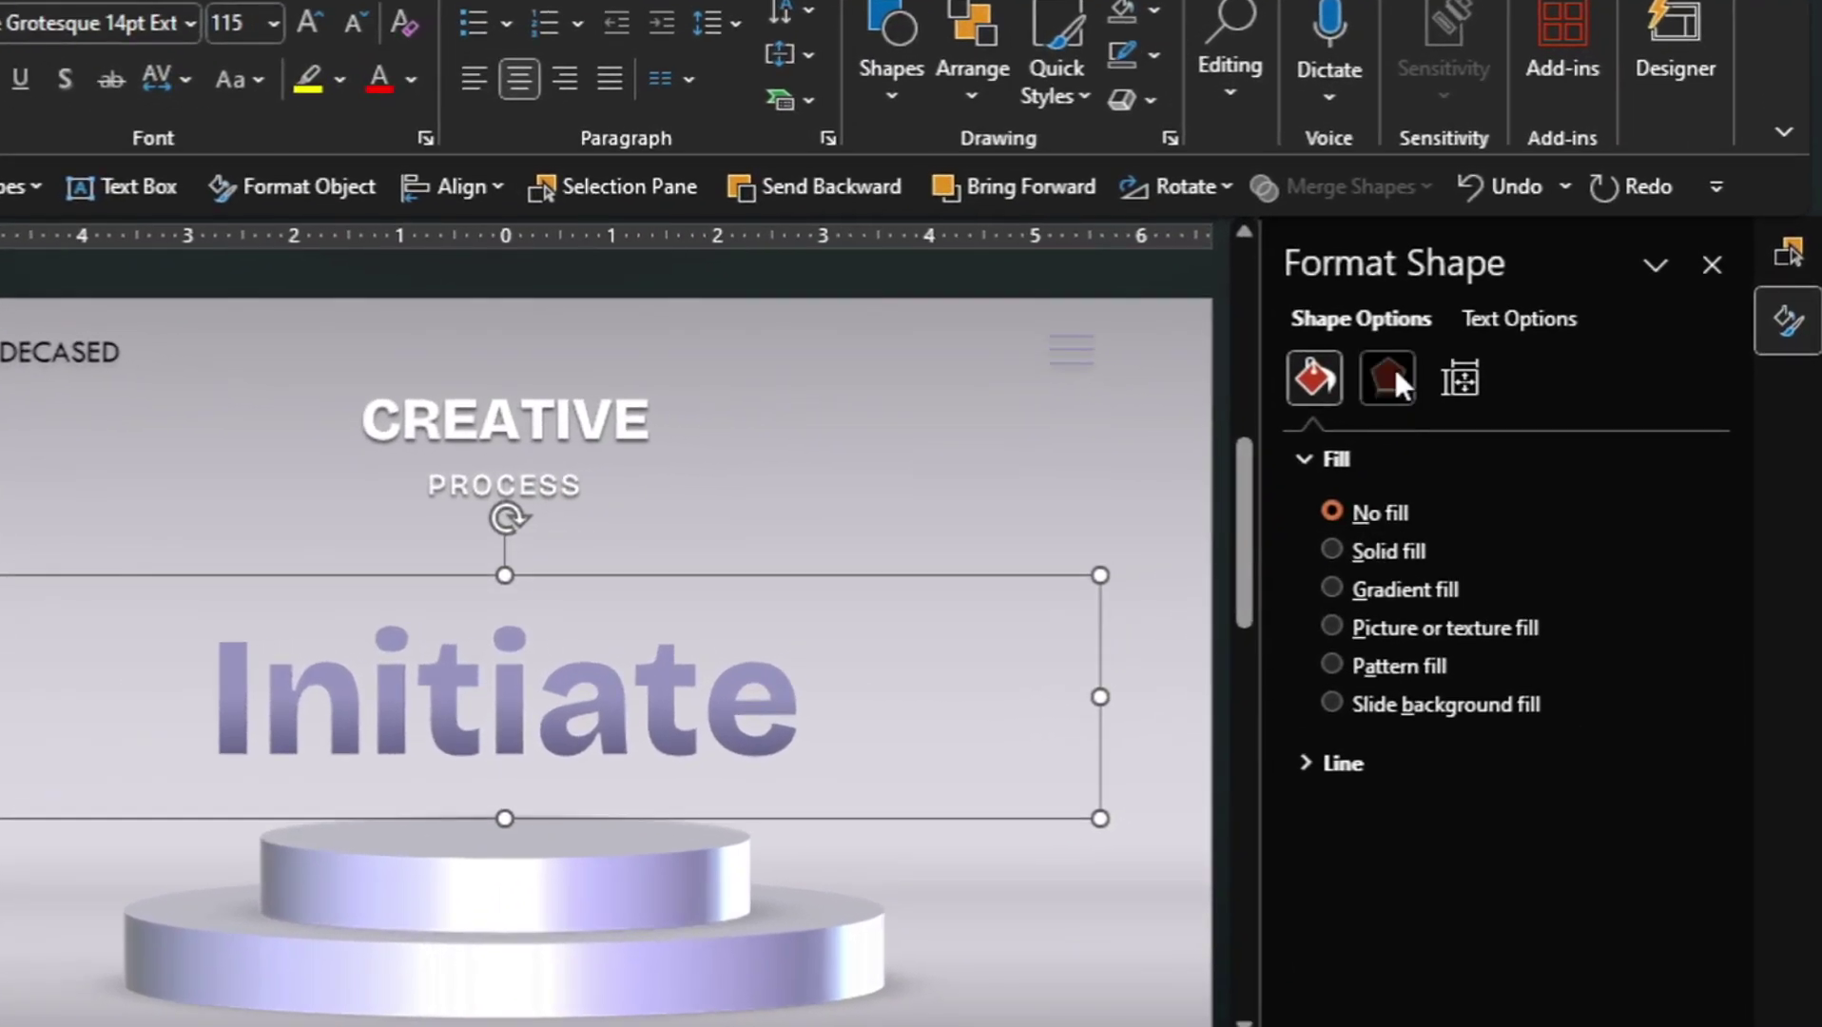
left_click(1389, 376)
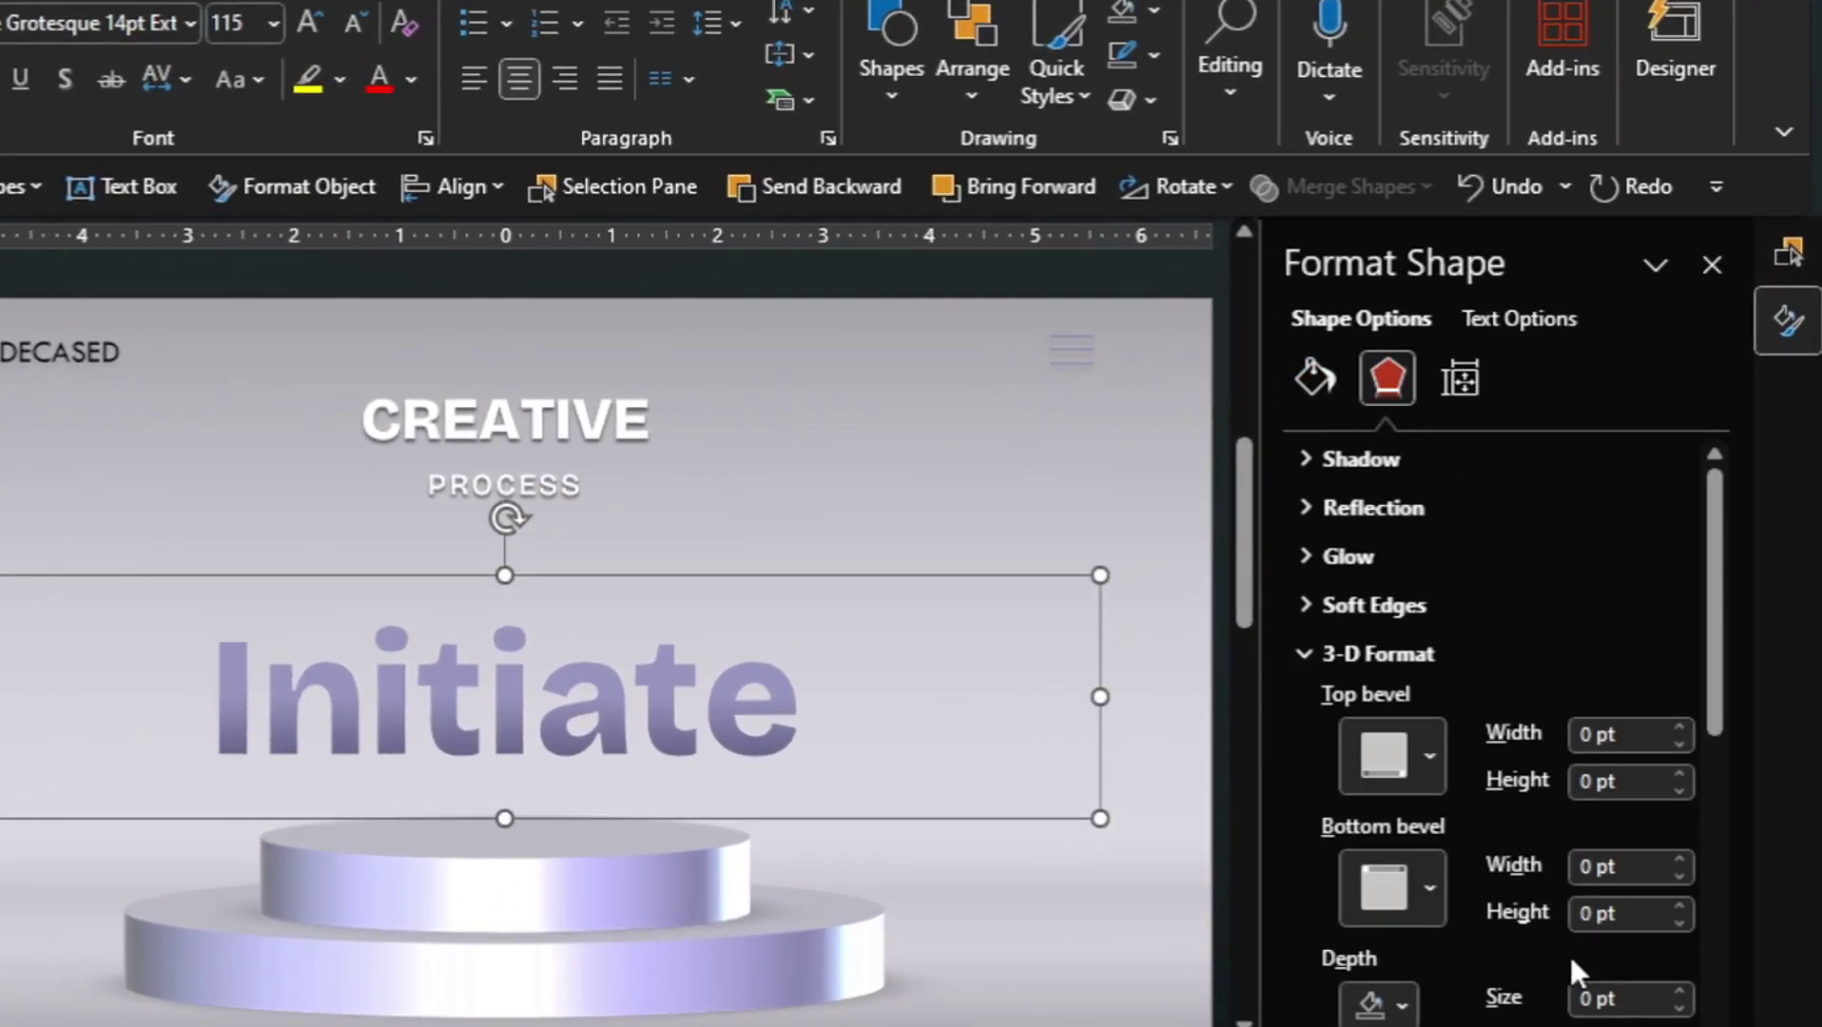
scroll(1569, 952, "down", 8)
double_click(1470, 761)
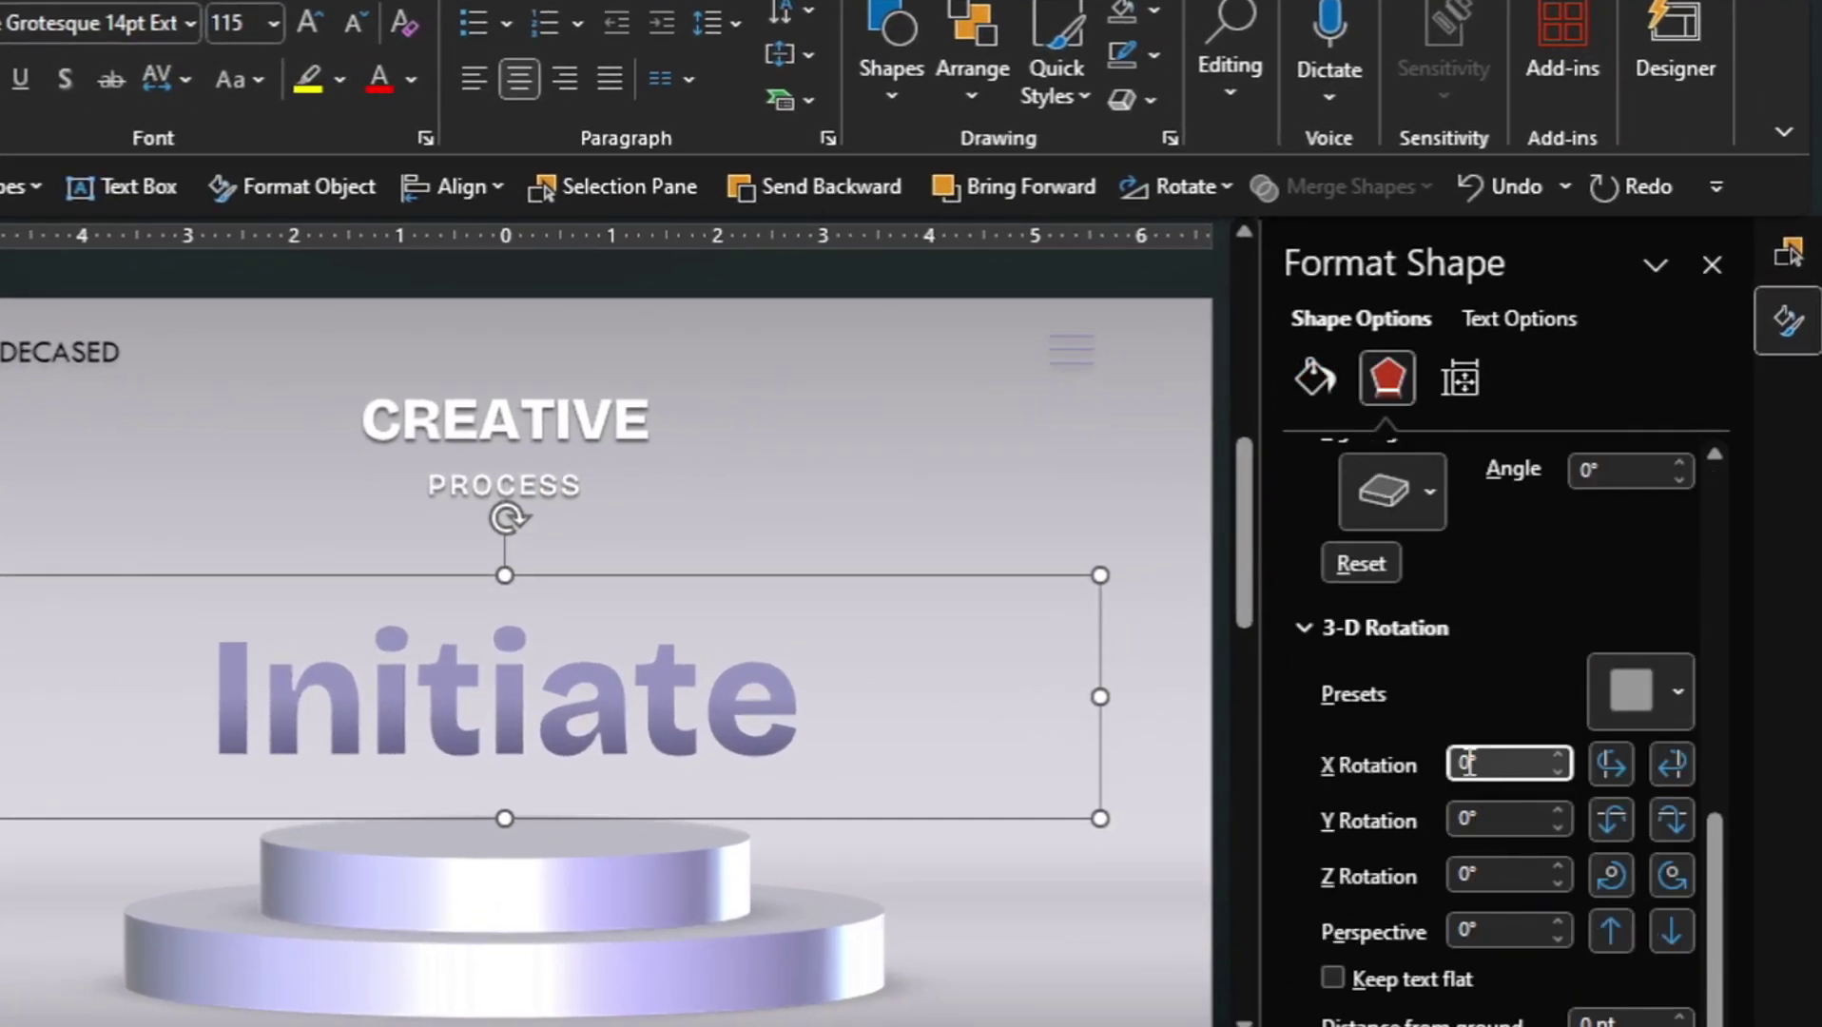
type("20")
key("Return")
type("270")
key("Return")
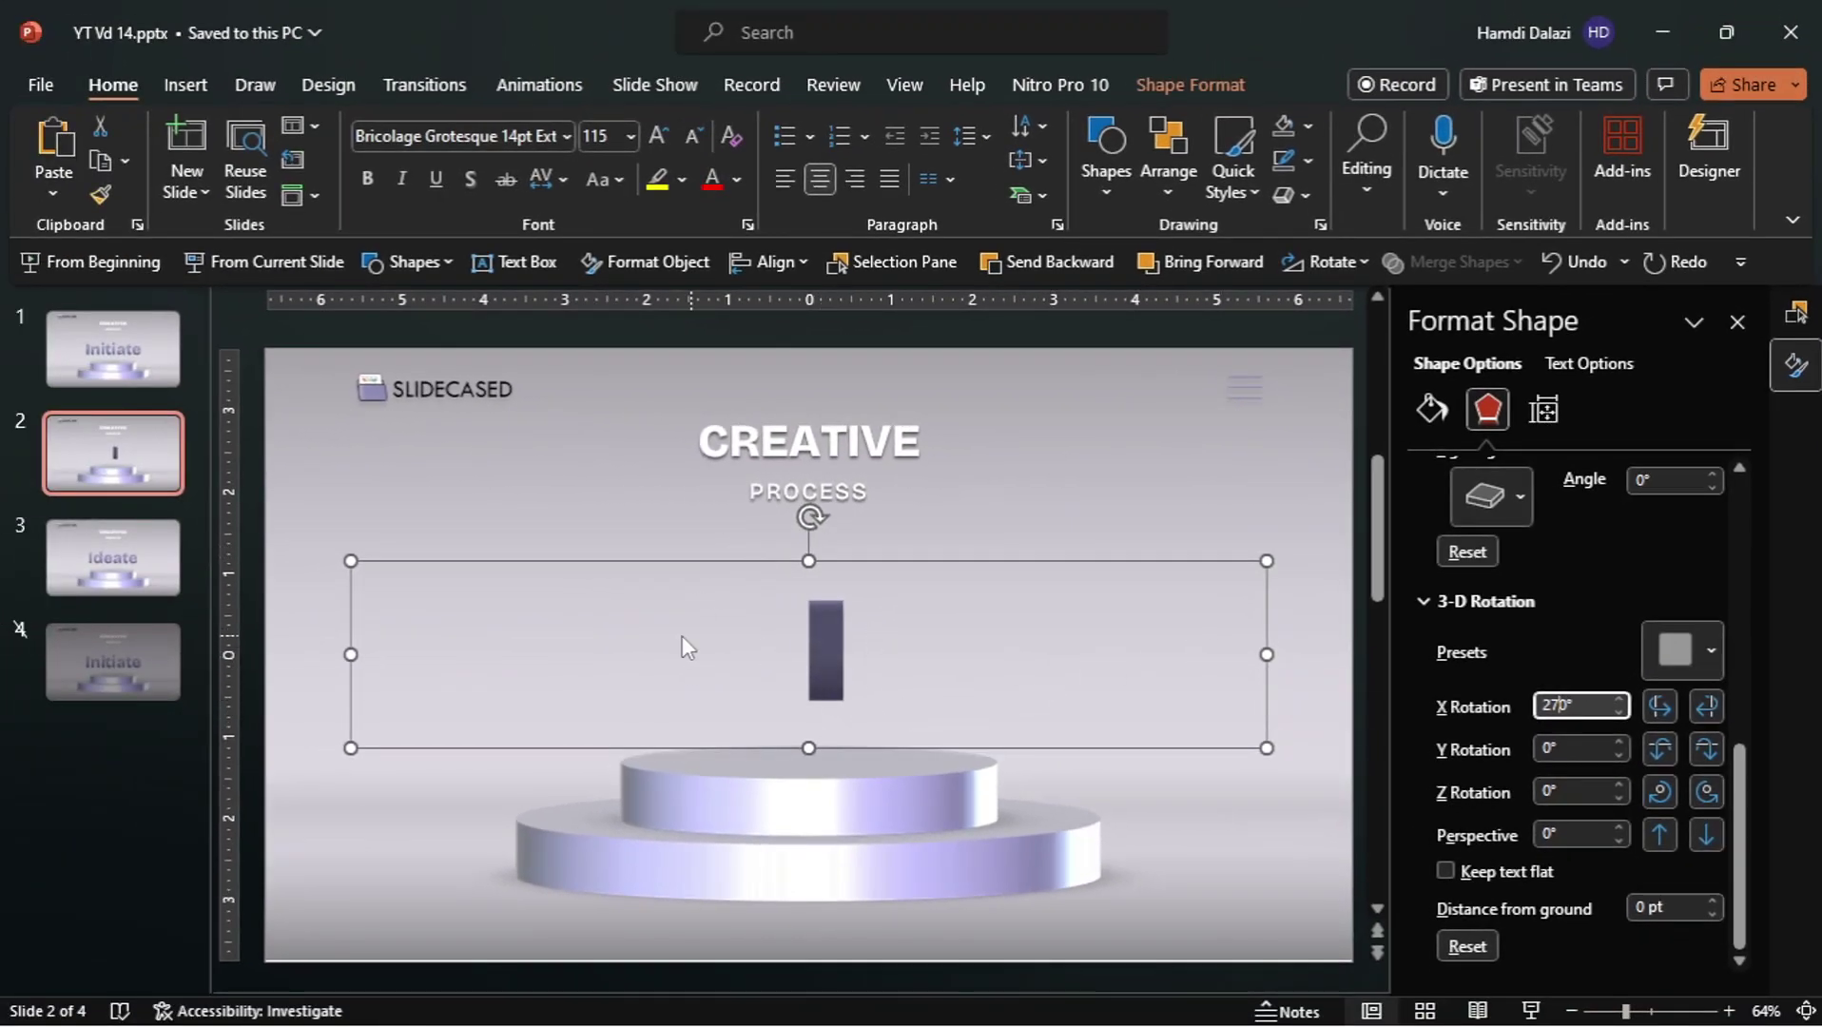
left_click(164, 567)
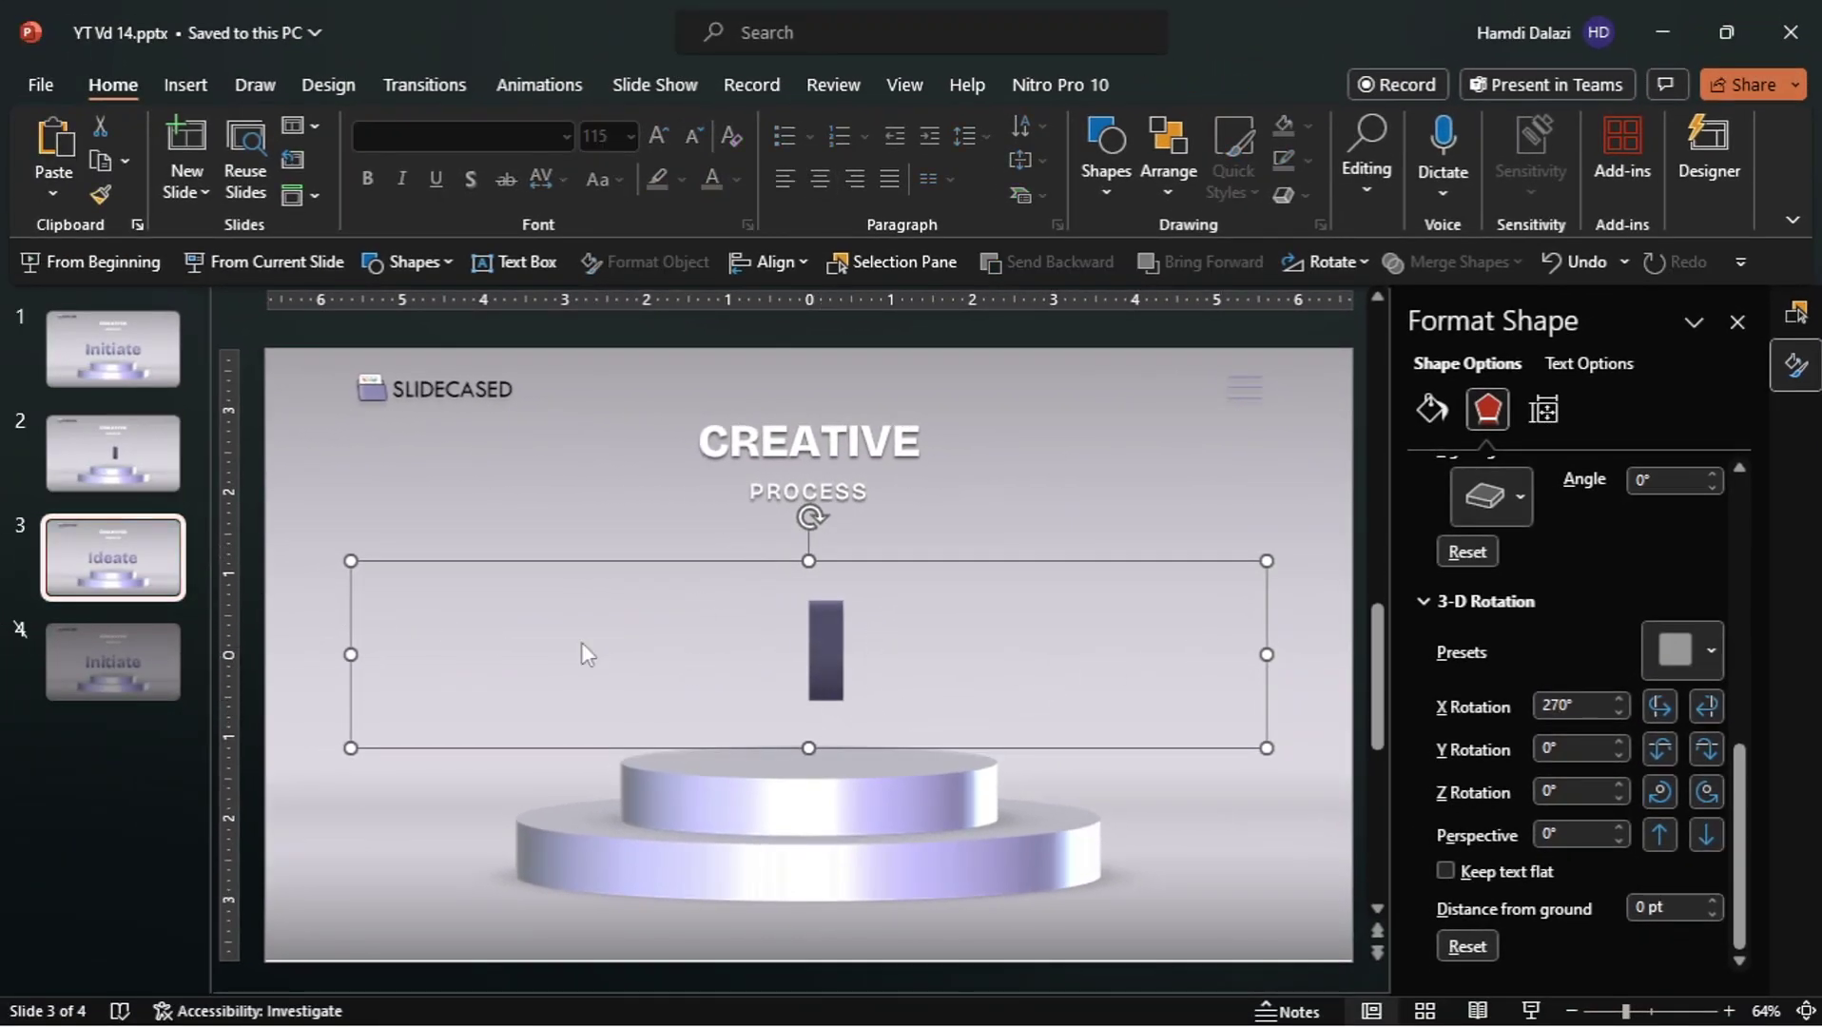
Copy the Ideate box from slide 3 and paste it onto slide 2
left_click(837, 639)
key("Escape")
key("ctrl+c")
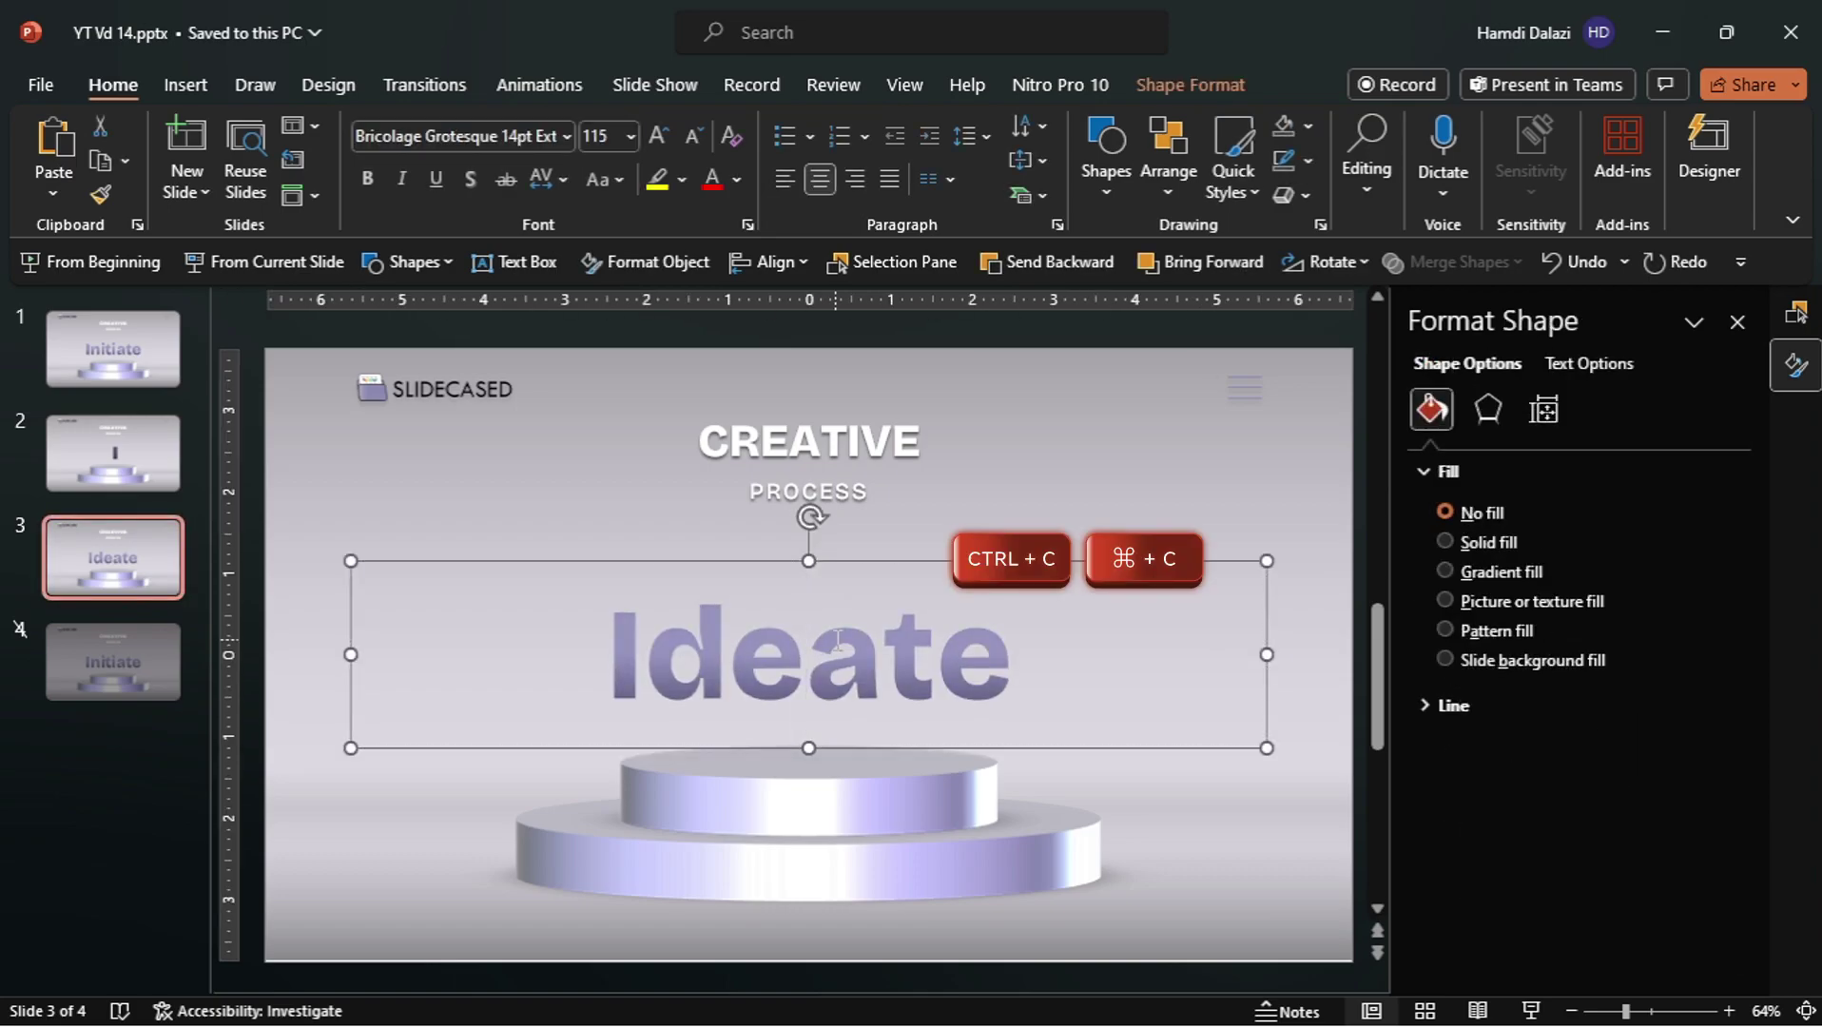
left_click(148, 452)
key("ctrl+v")
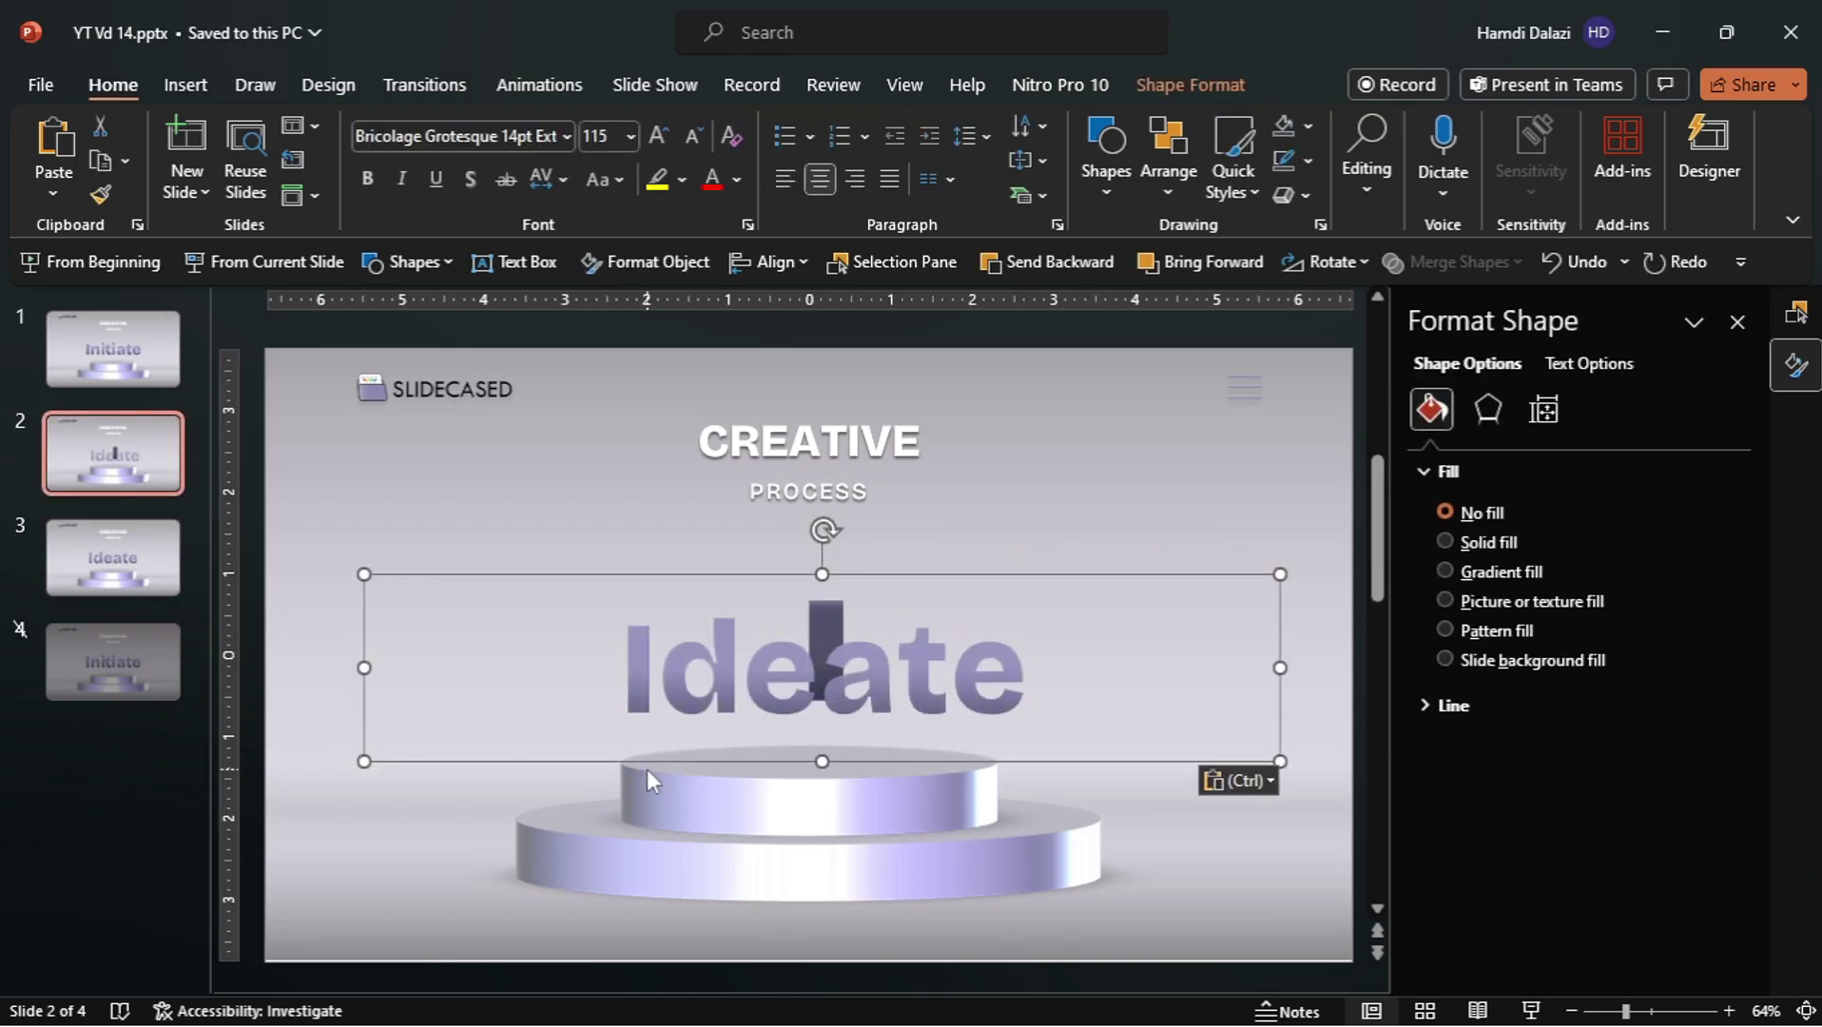
Align the Ideate box's left and top edges with !!Rectangle 1, then select !!Rectangle 2
left_click(1795, 312)
left_click(1569, 433, "ctrl")
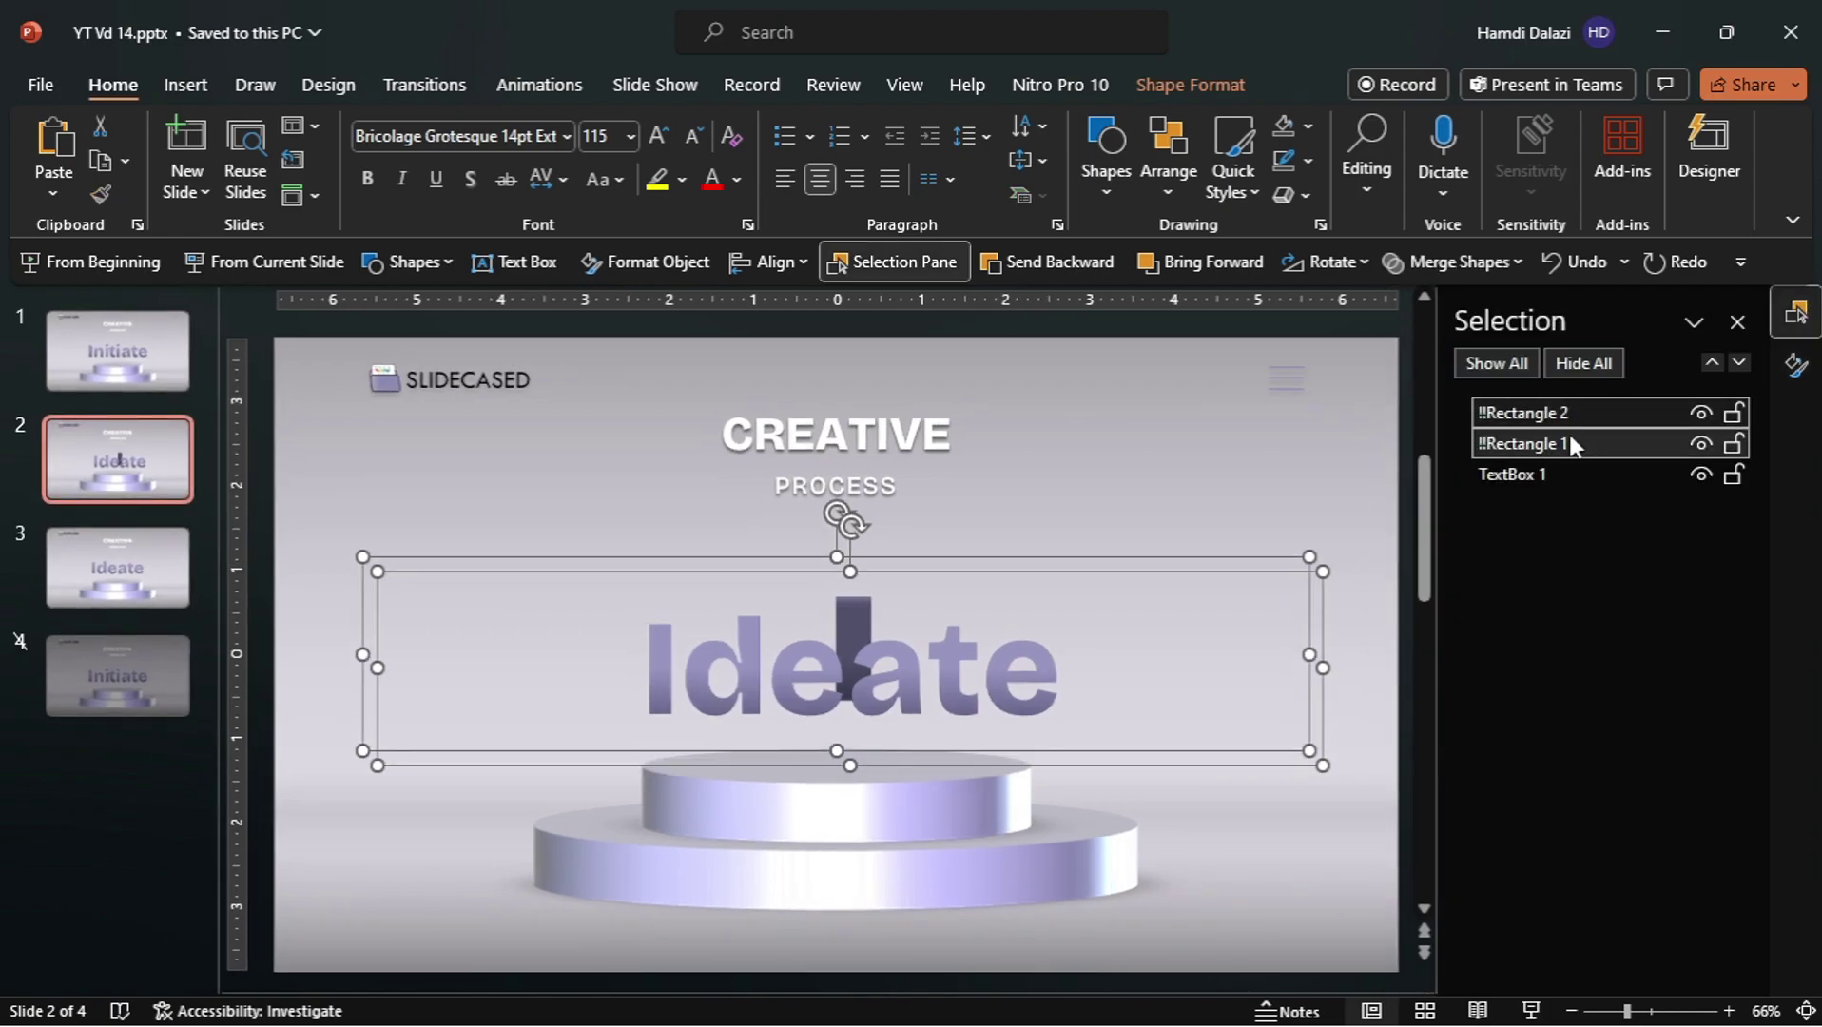
left_click(771, 267)
left_click(780, 303)
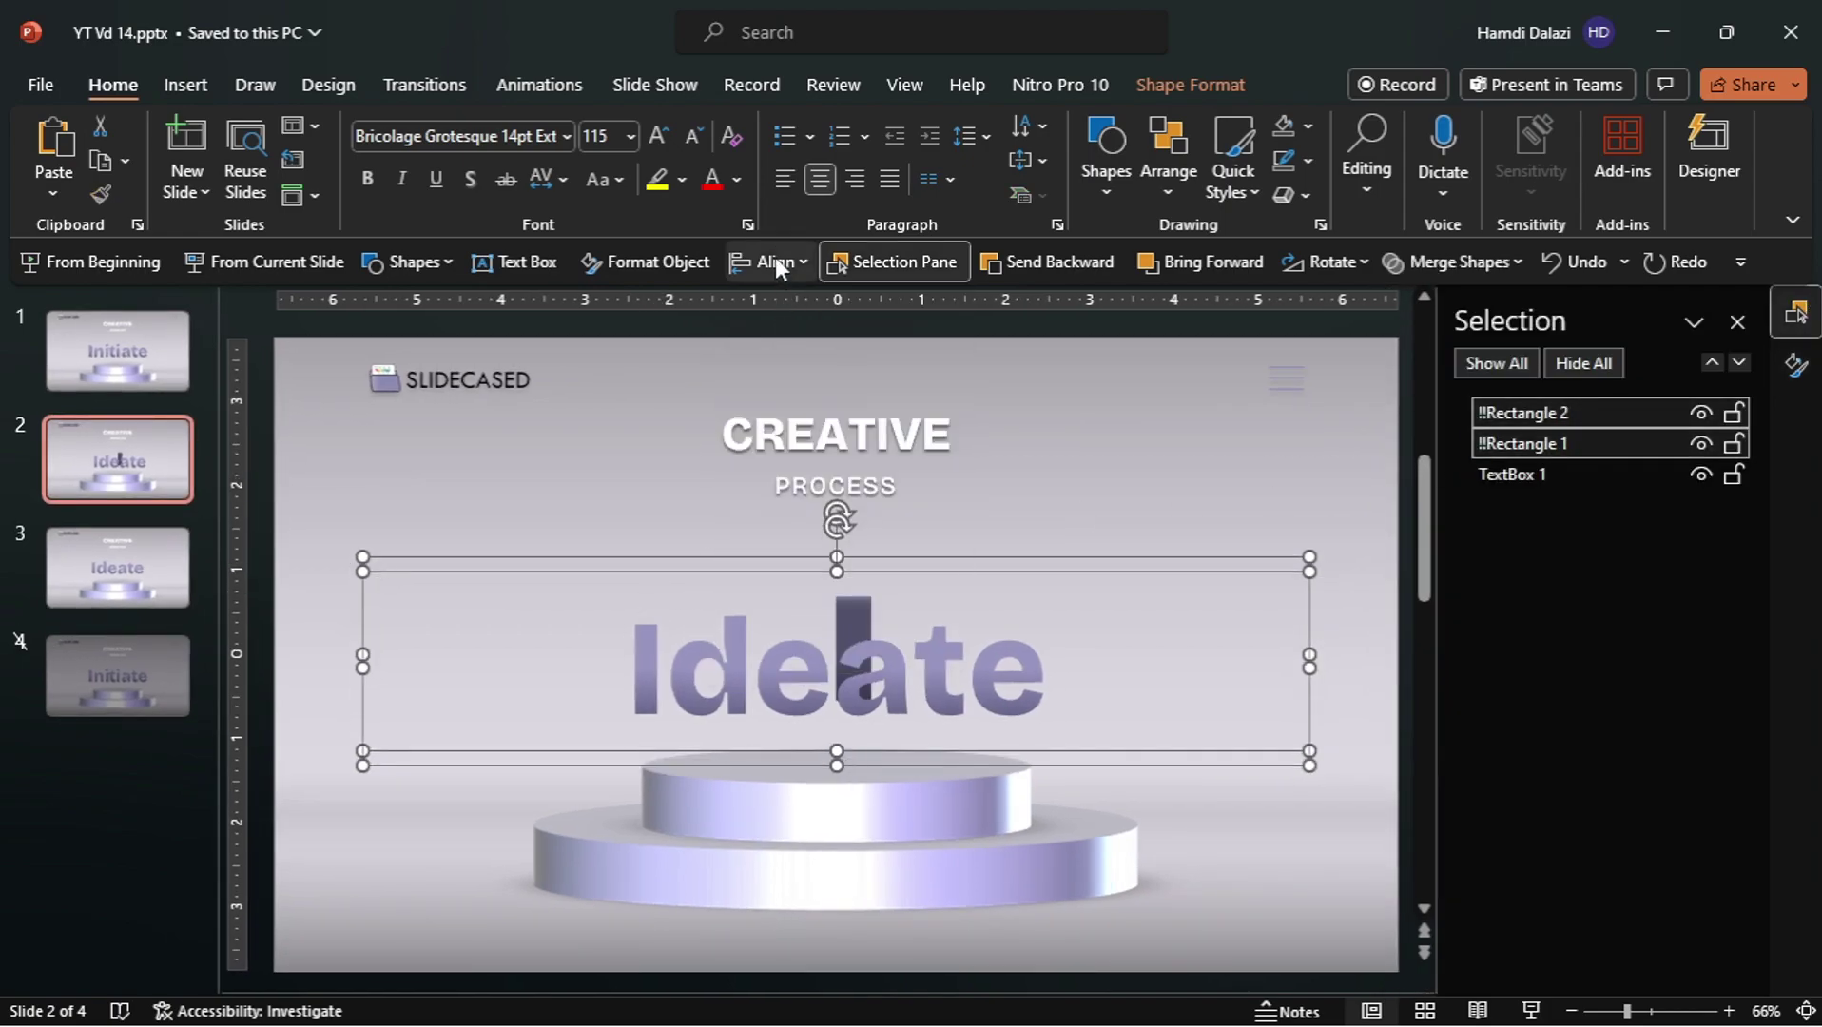
left_click(775, 259)
left_click(836, 432)
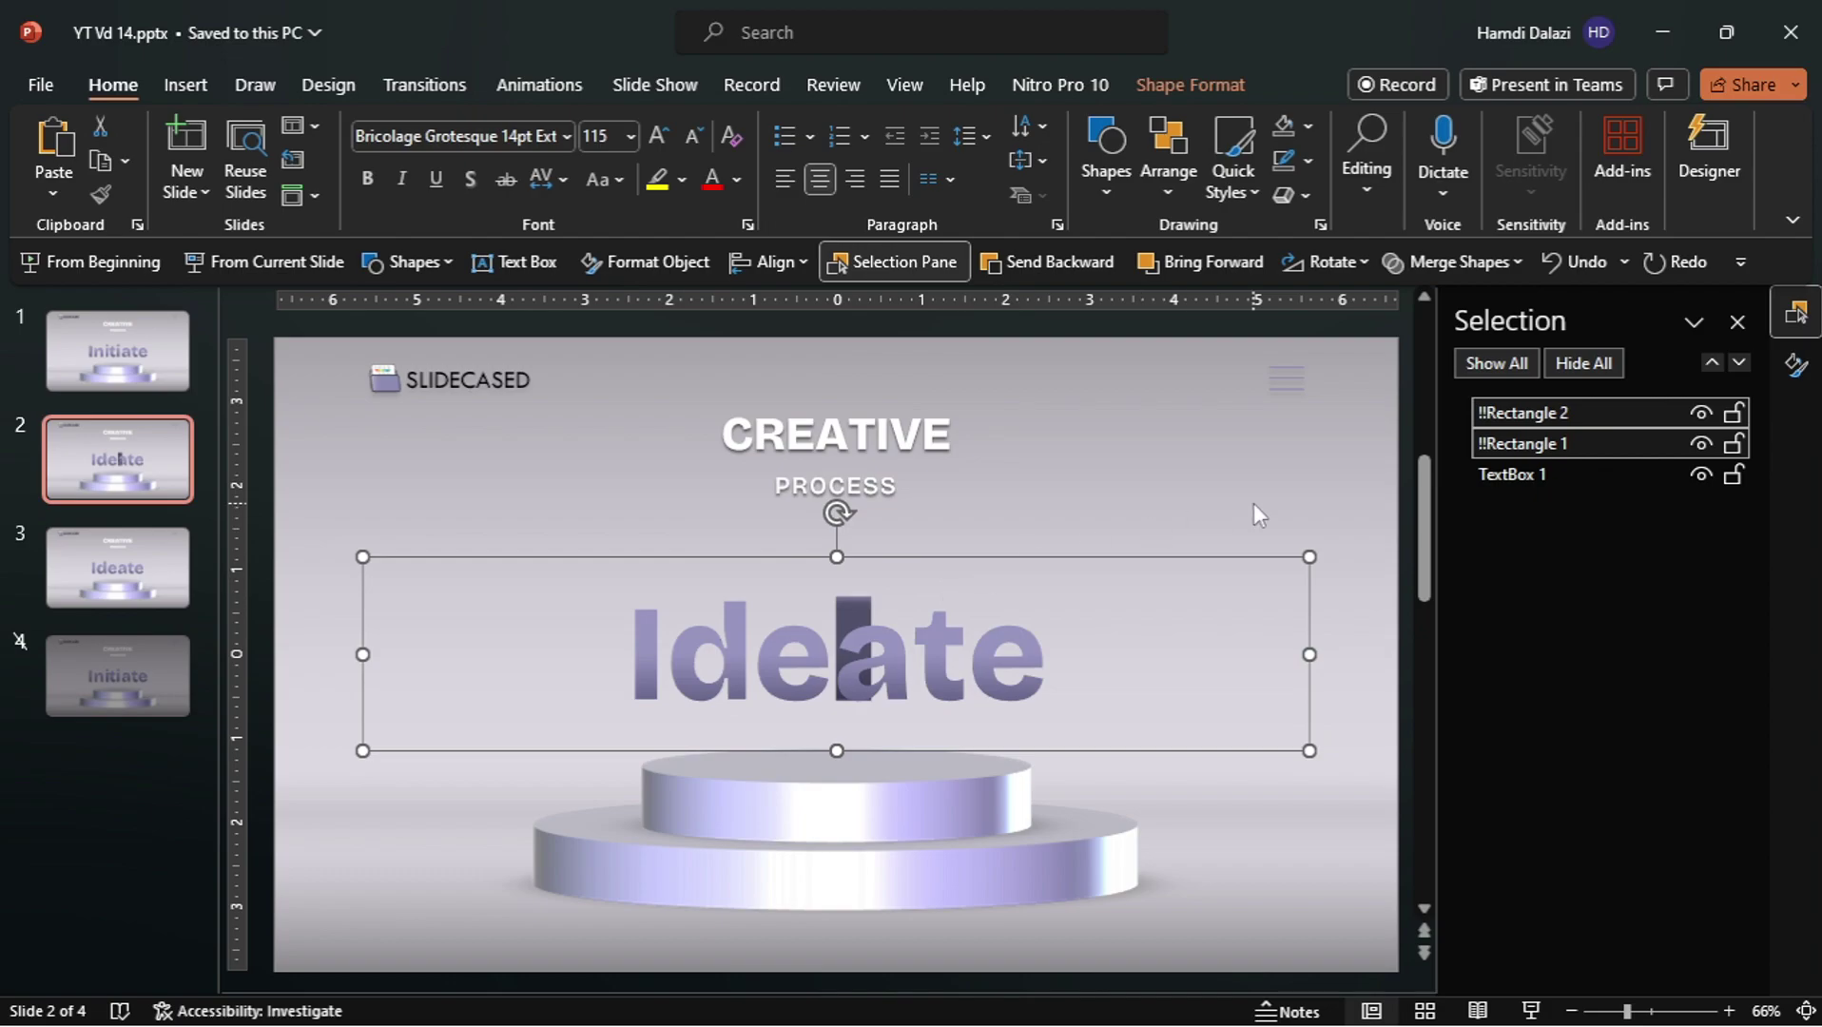
left_click(1334, 505)
left_click(1545, 418)
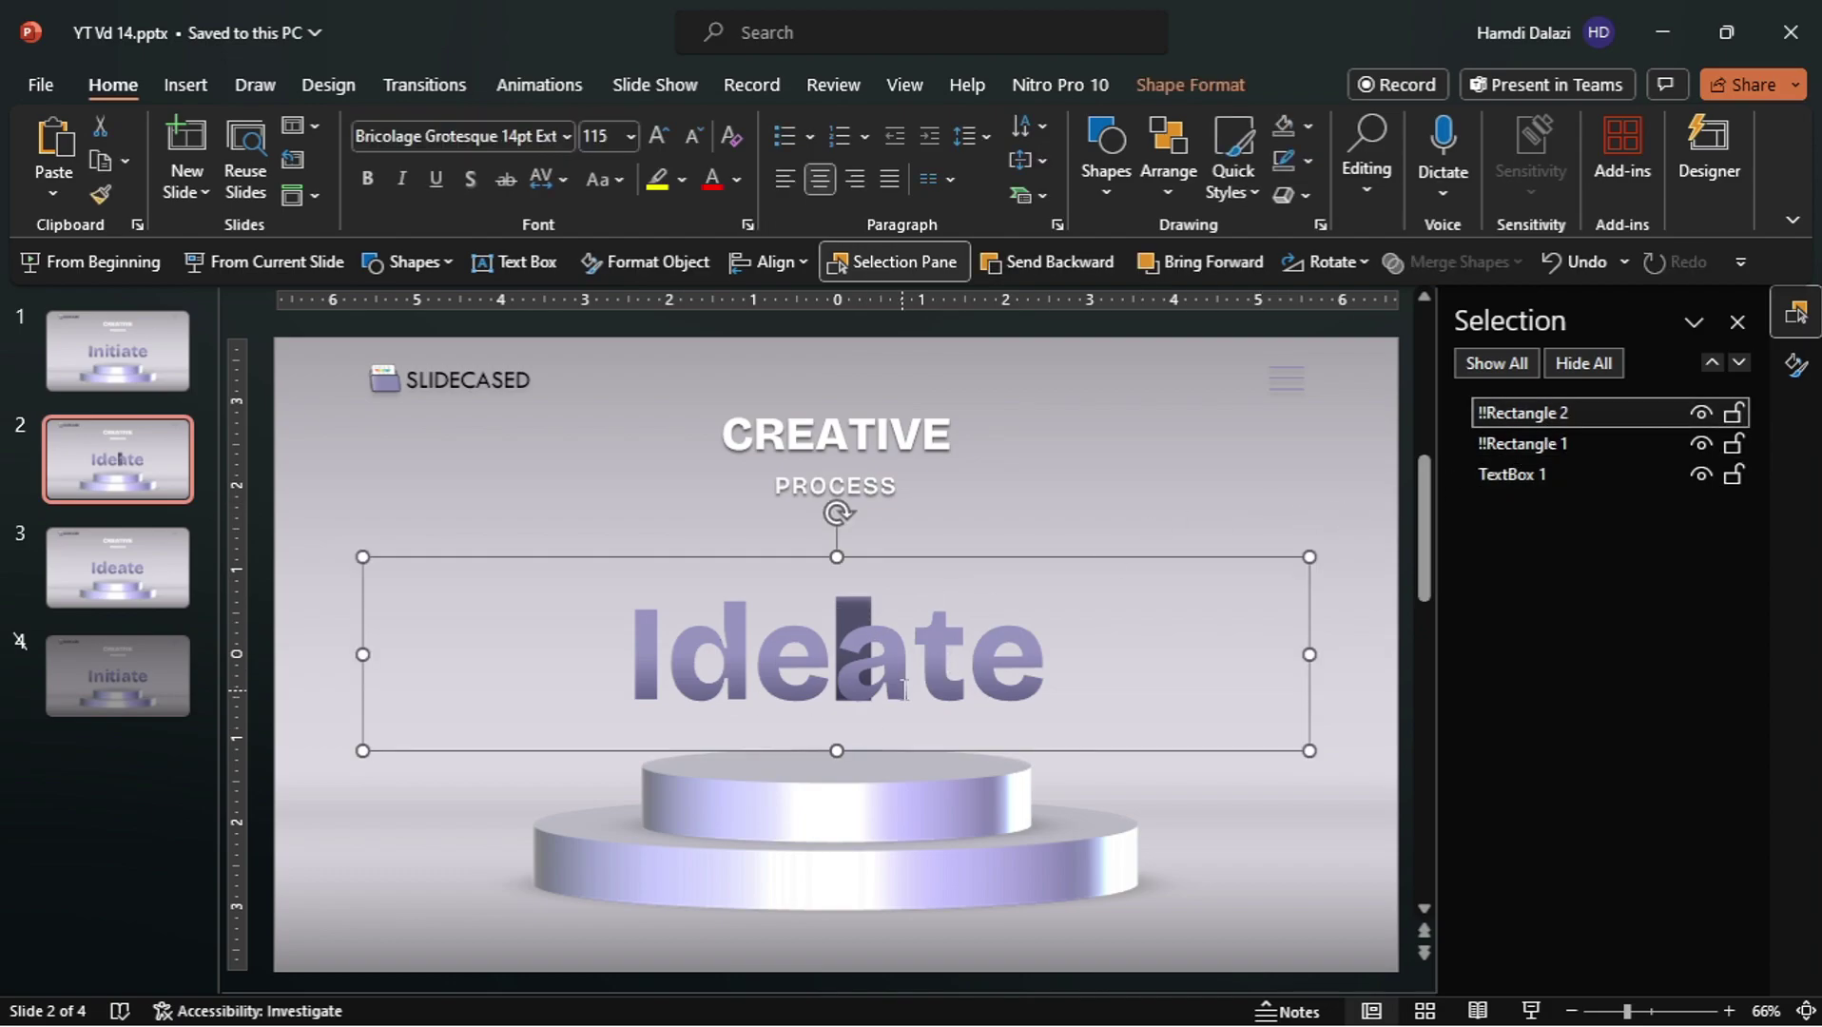
left_click(1796, 364)
Rotate the Ideate word 90° on X and nudge it slightly right
left_click(1489, 409)
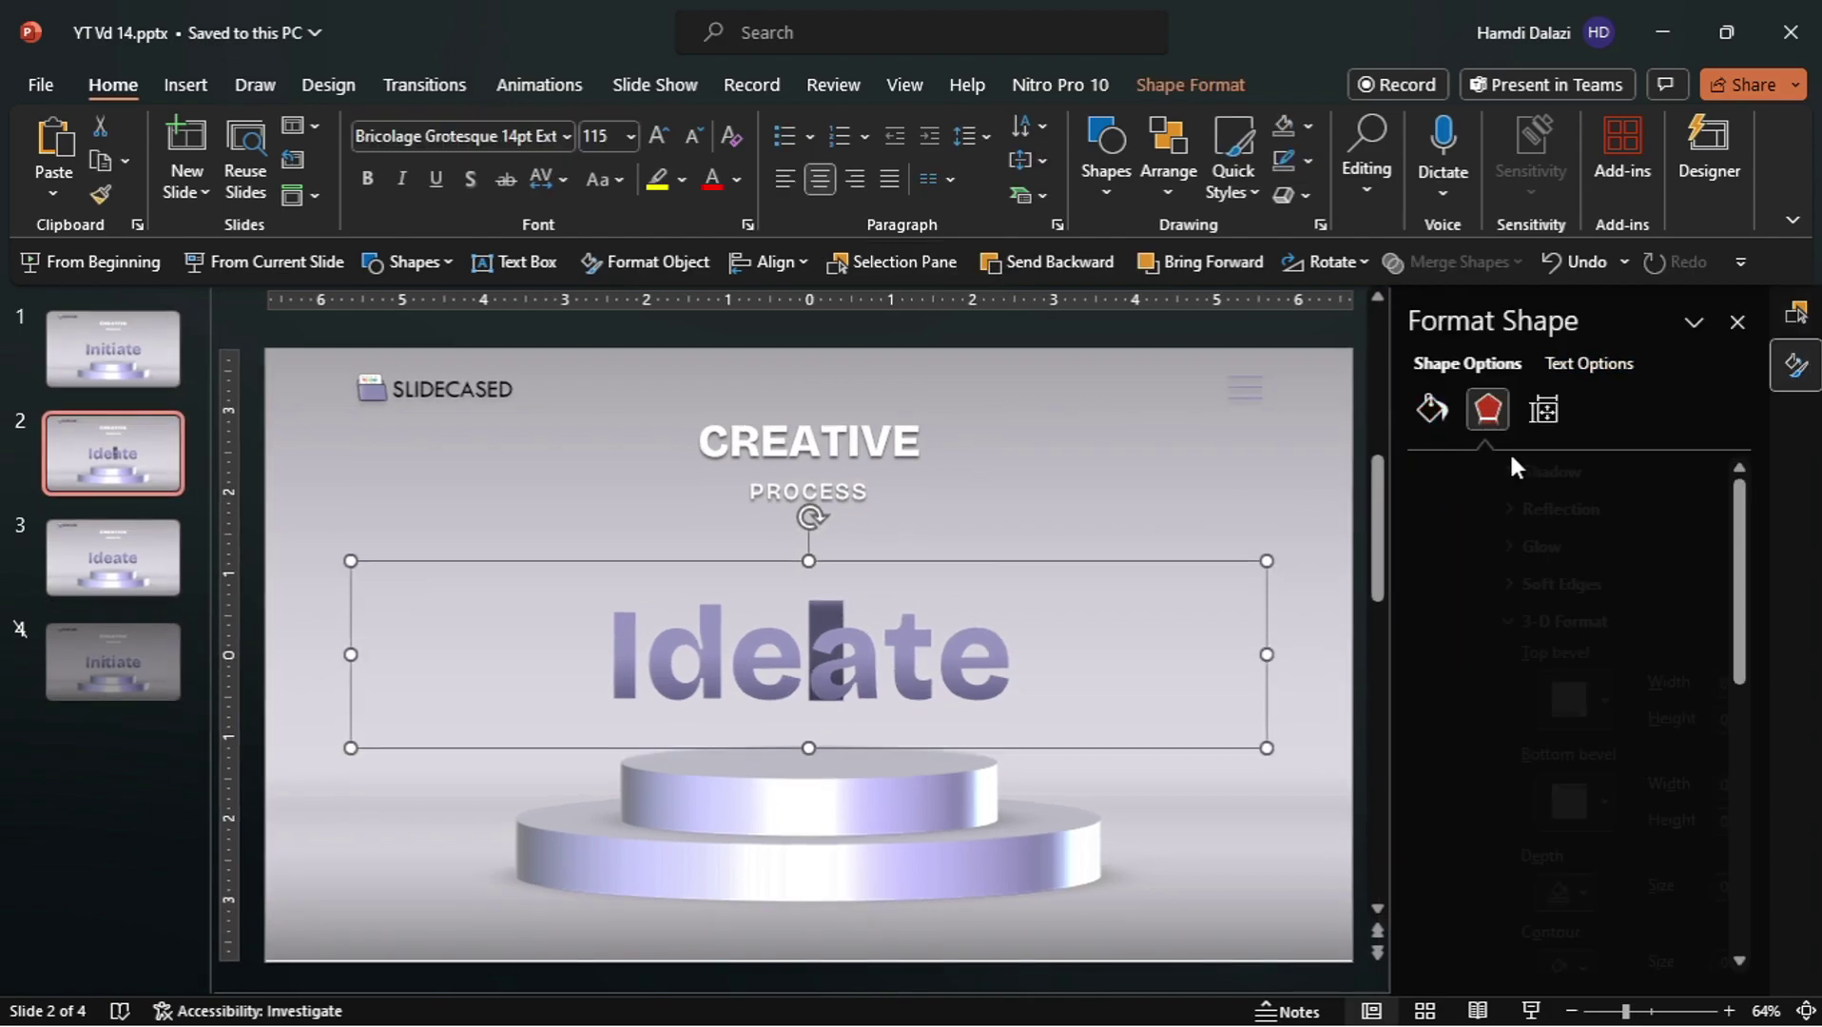
scroll(1586, 813, "down", 6)
left_click(1542, 723)
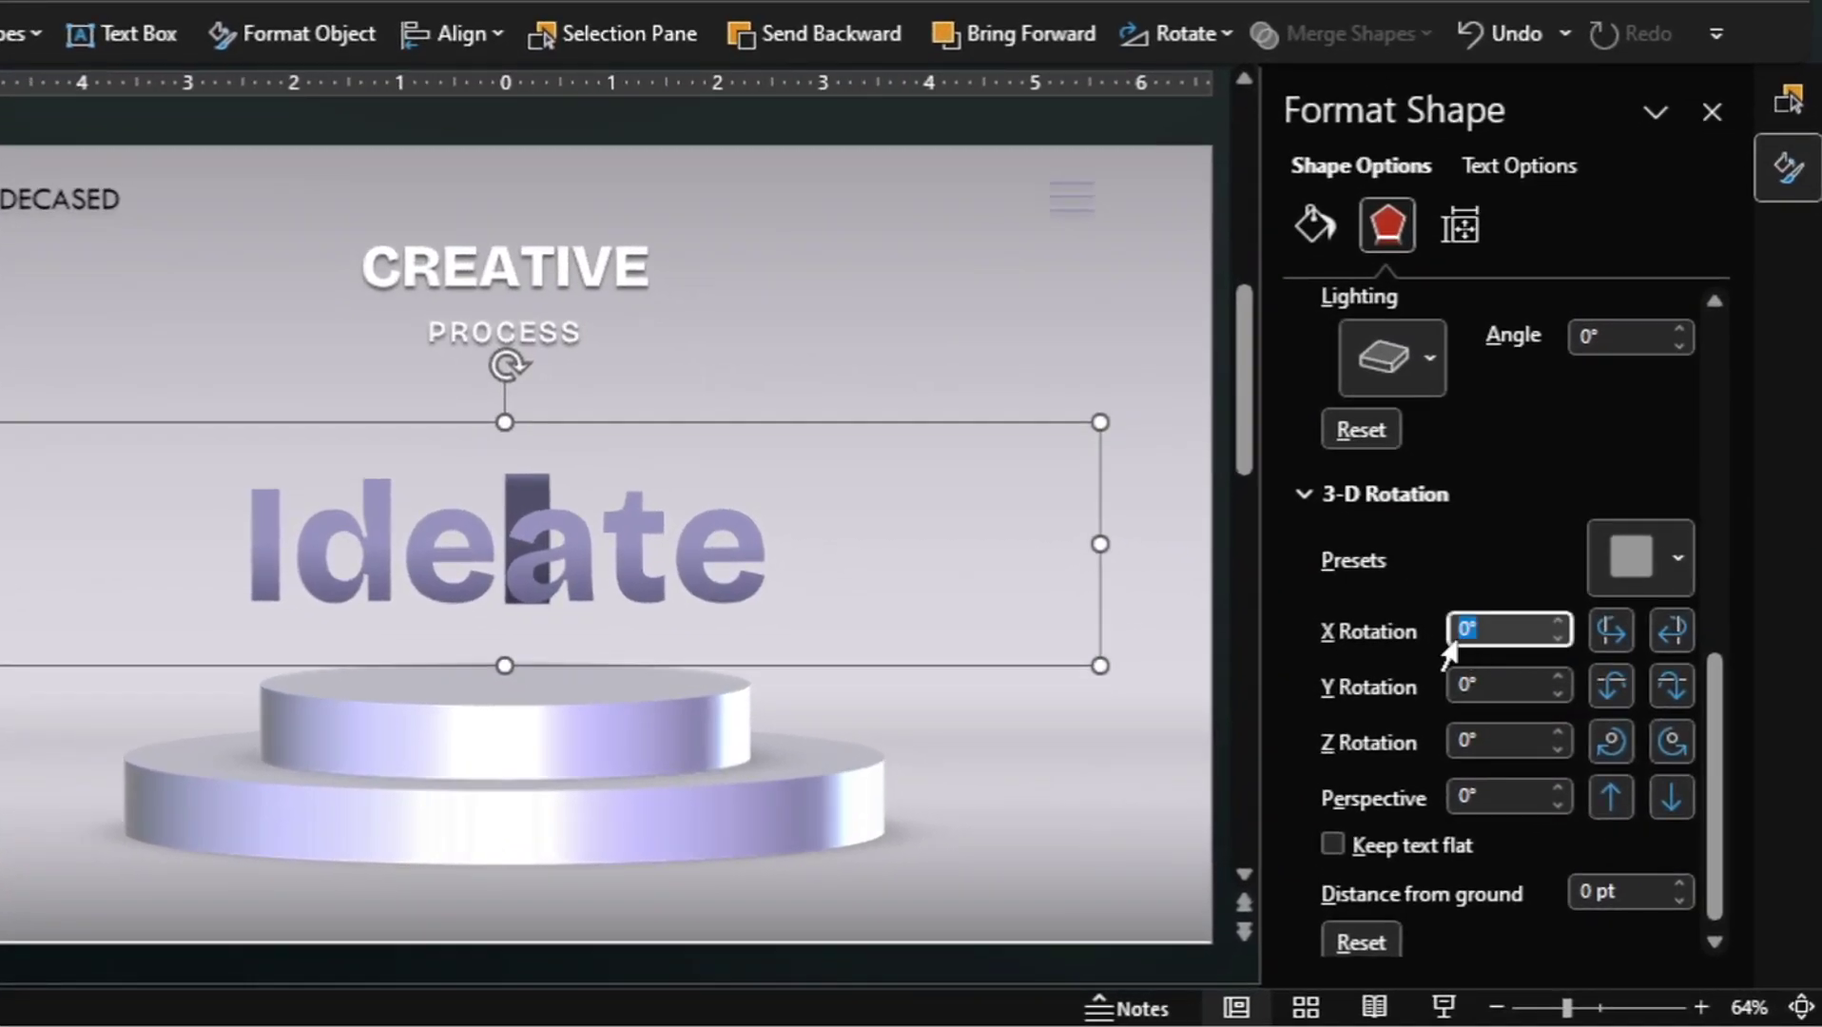
type("90")
key("Return")
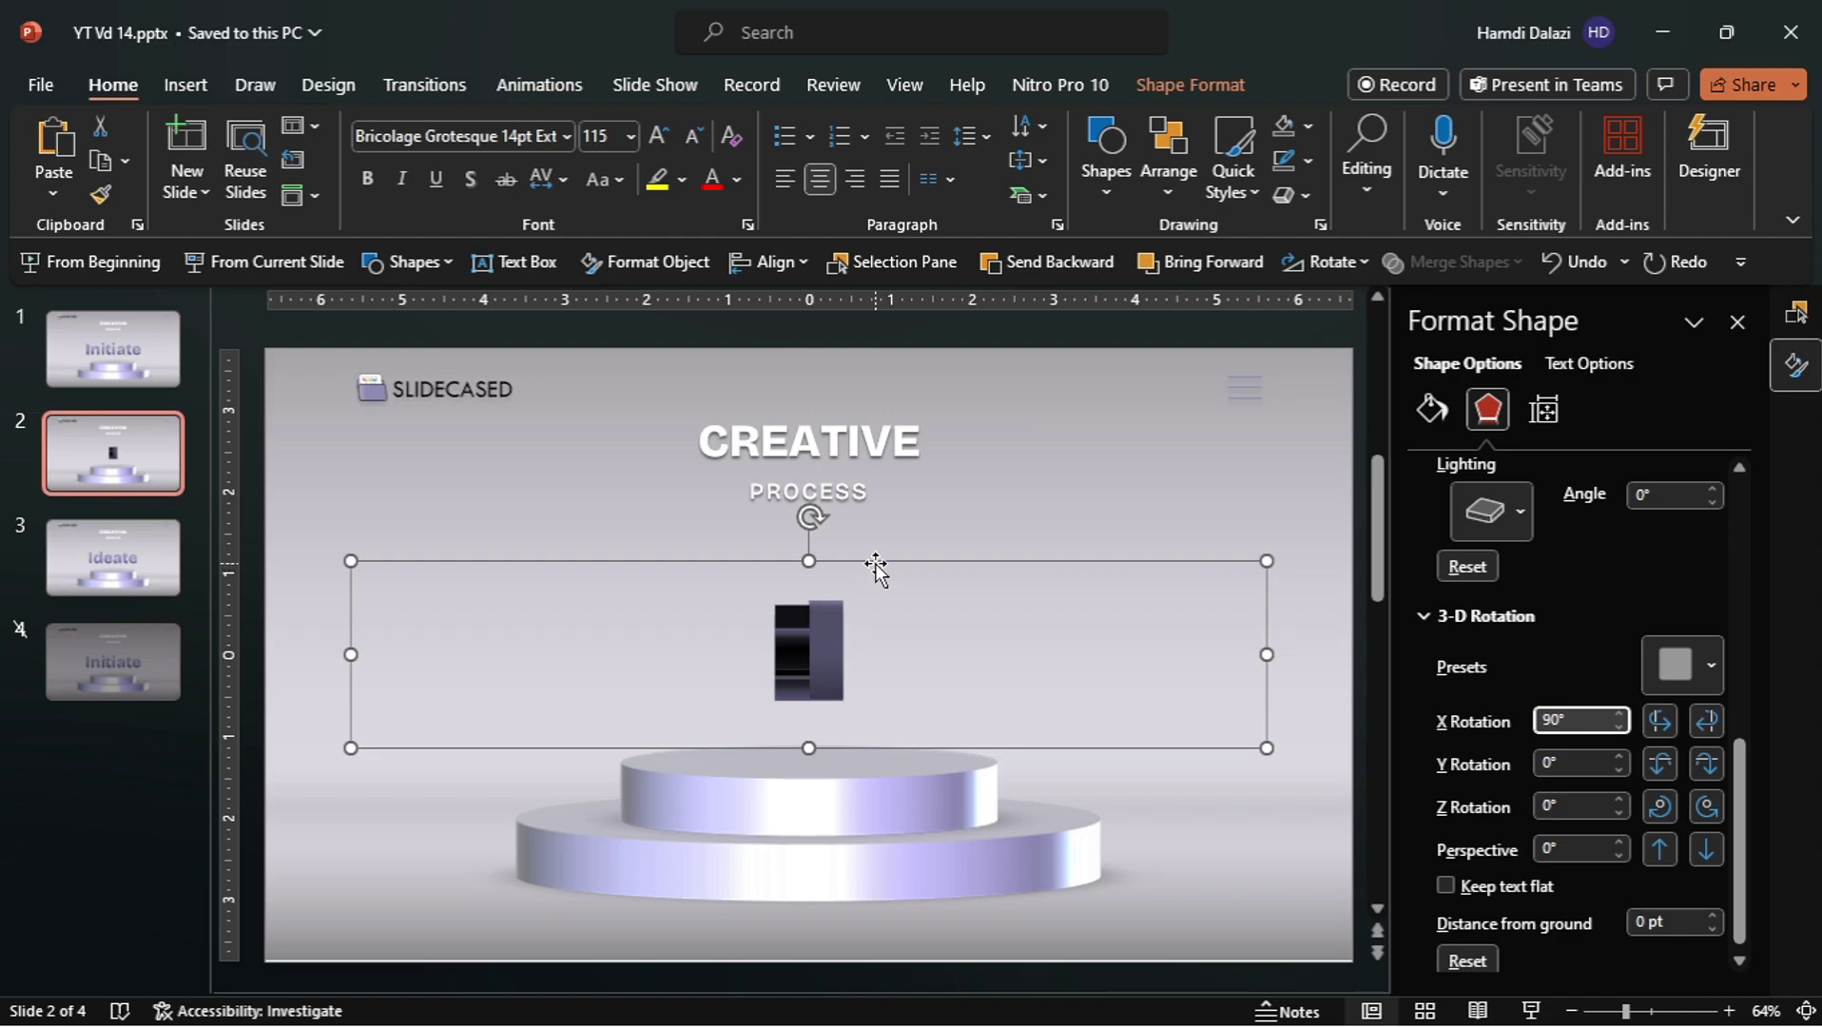
left_click(876, 569)
scroll(834, 598, "up", 5)
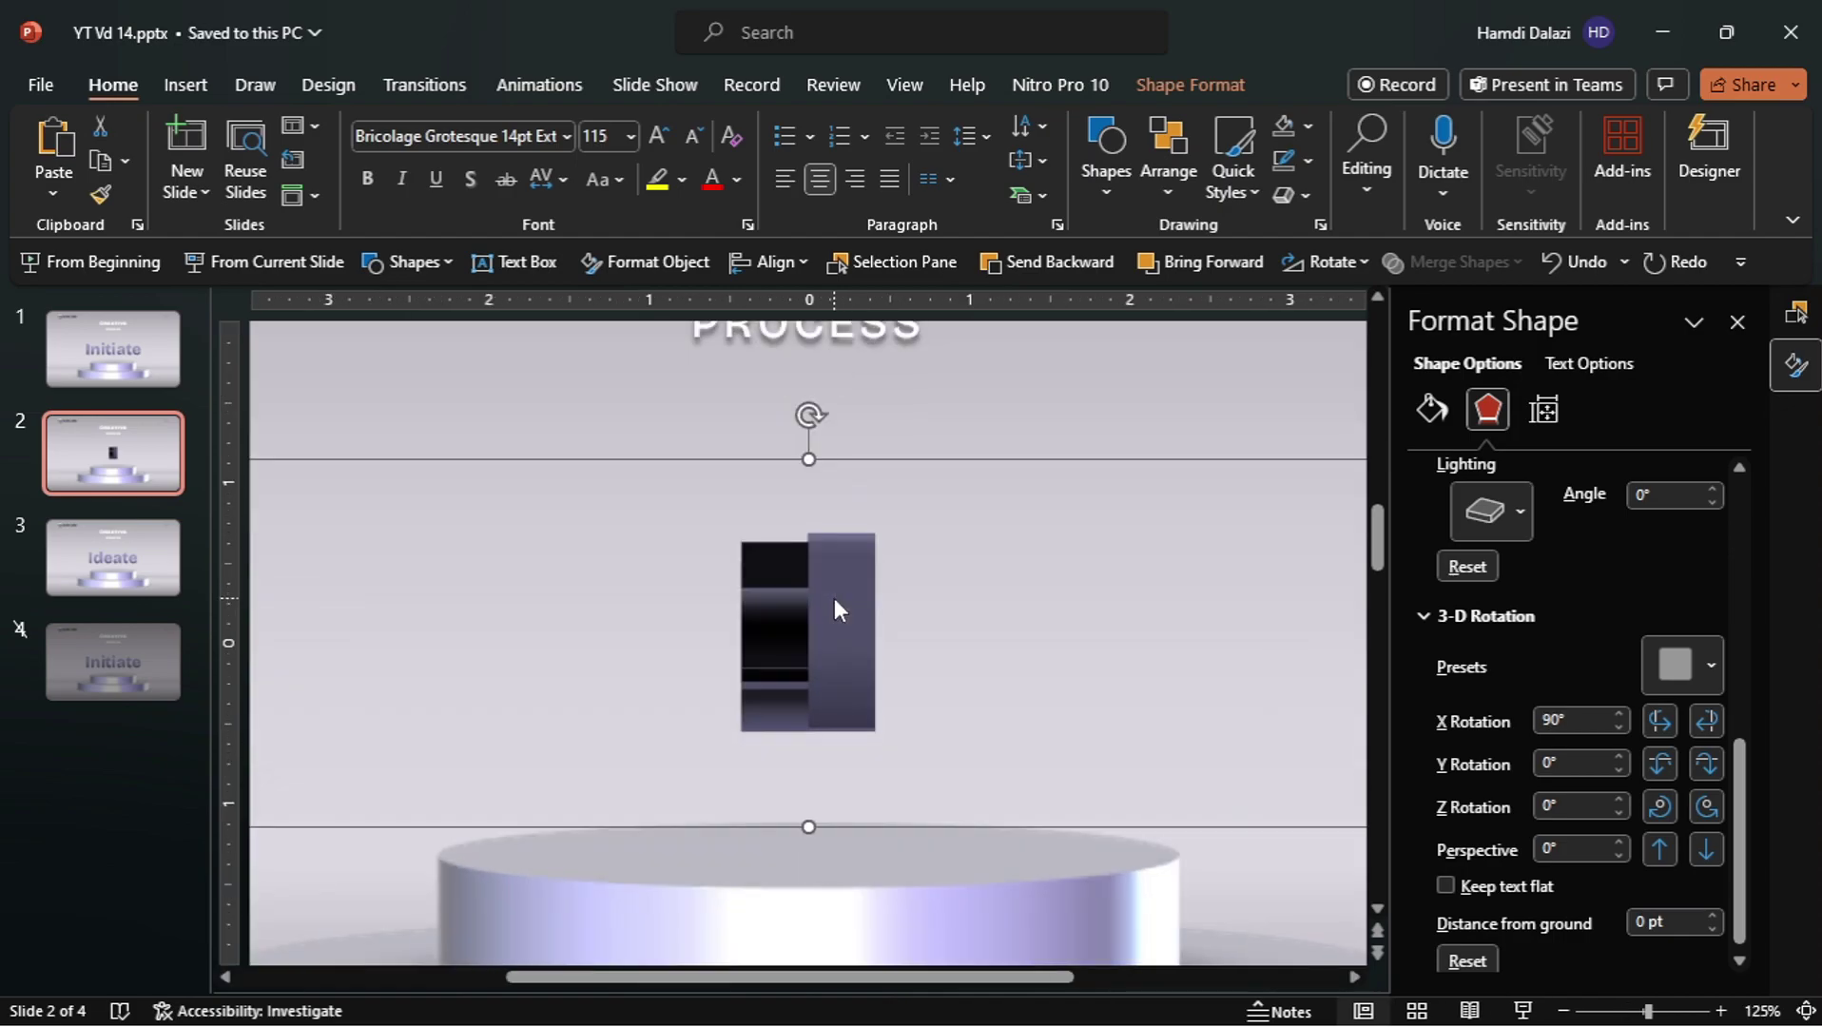
key("ctrl+Right")
key("ctrl+Right")
key("ctrl+Right")
key("ctrl+Right")
key("ctrl+Right")
key("ctrl+Right")
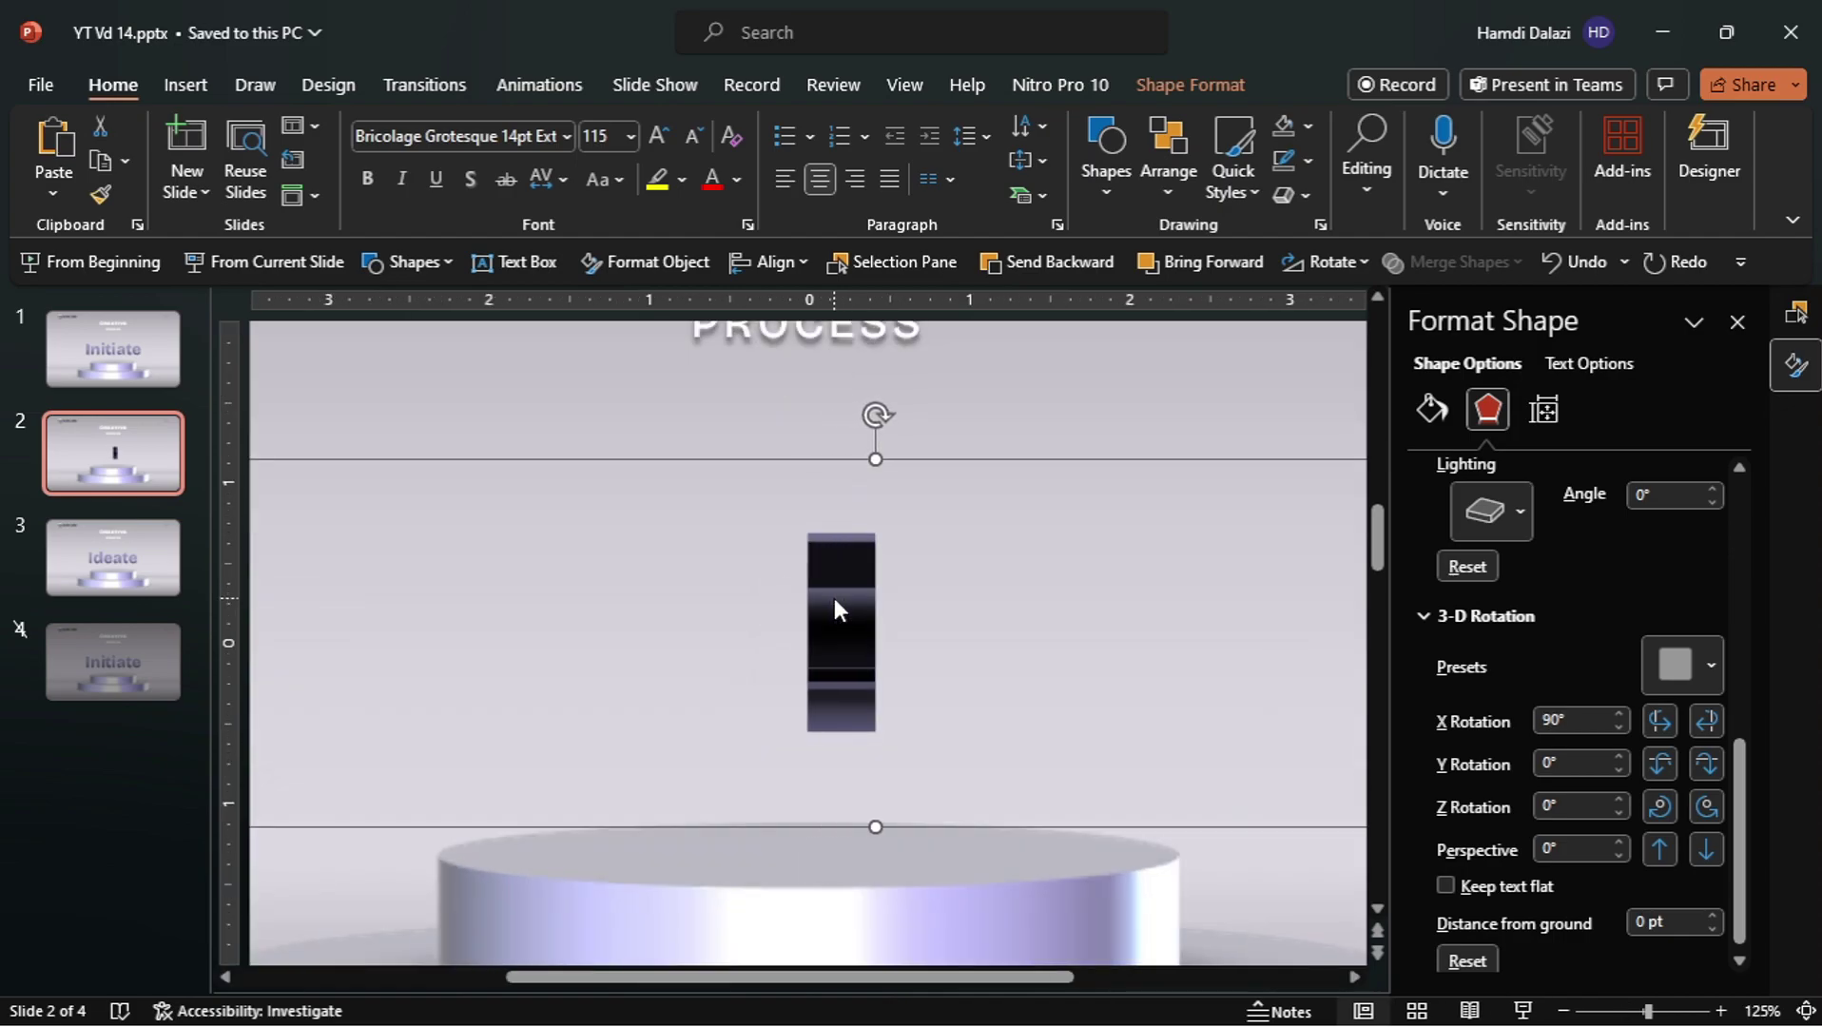
Give both rectangles' text a different lighting preset angled at 270°
left_click(1796, 311)
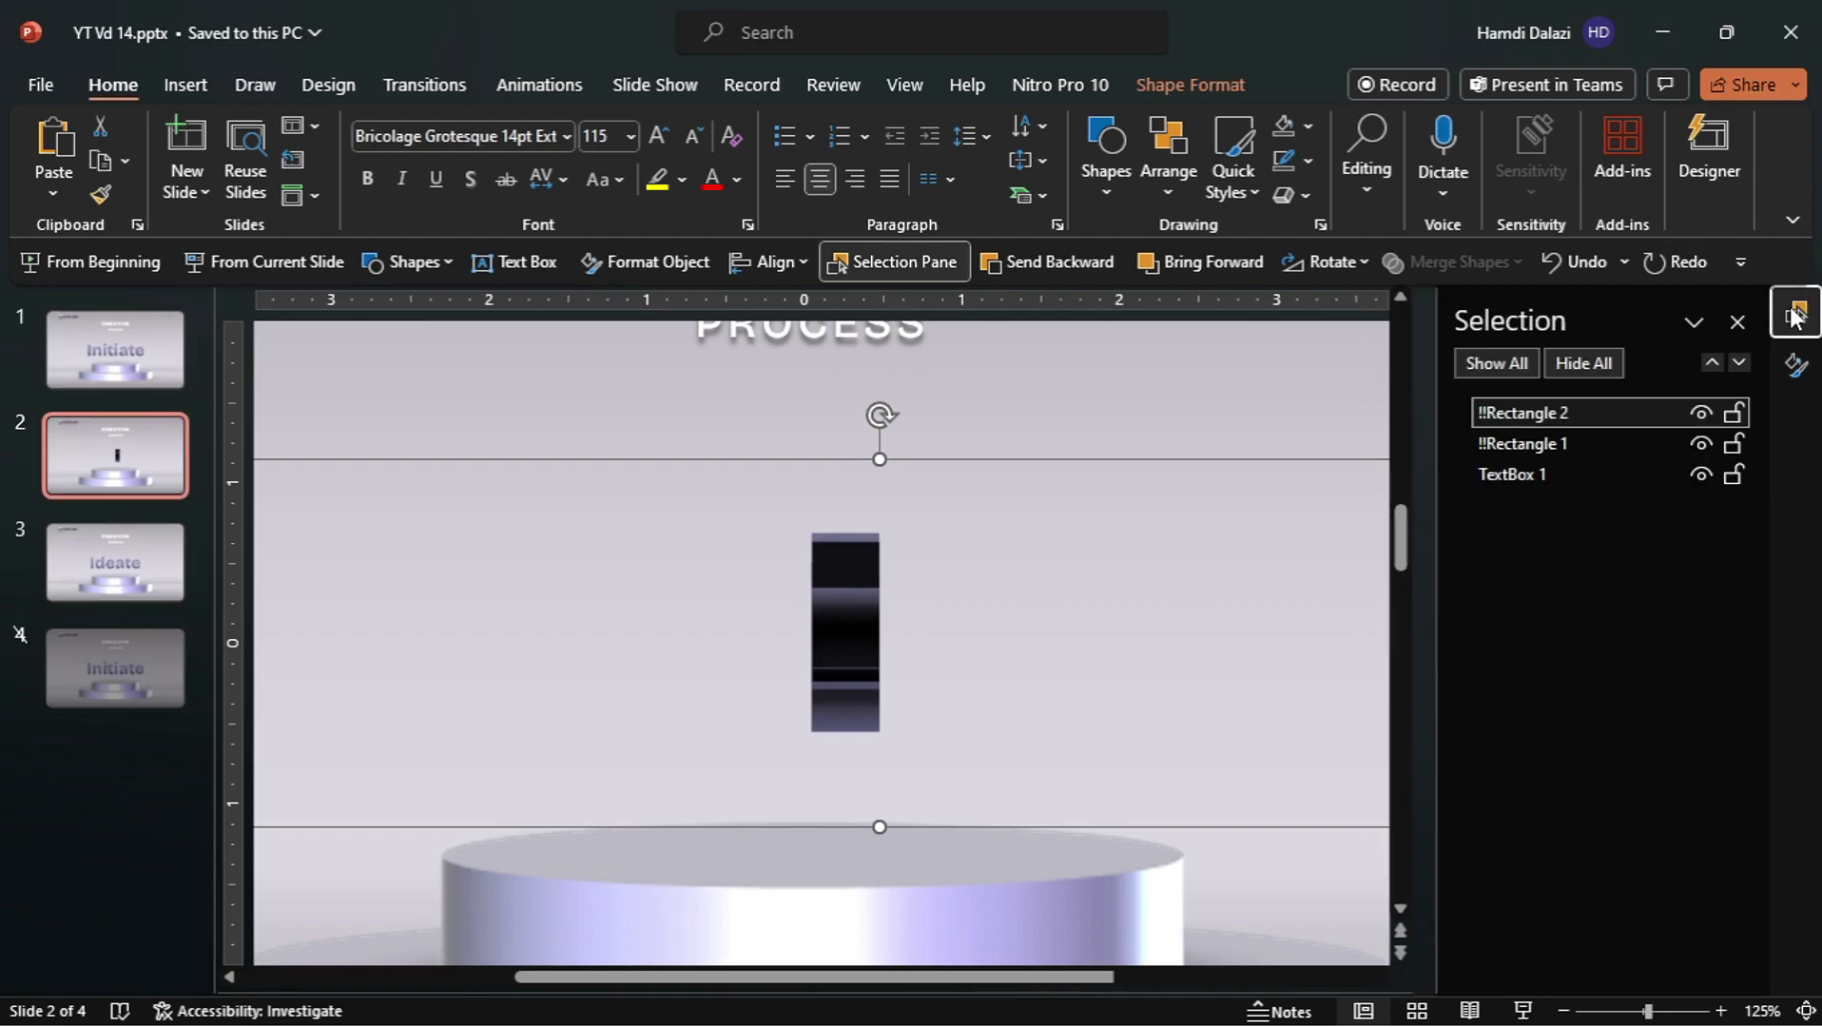
left_click(1550, 442, "ctrl")
left_click(1794, 375)
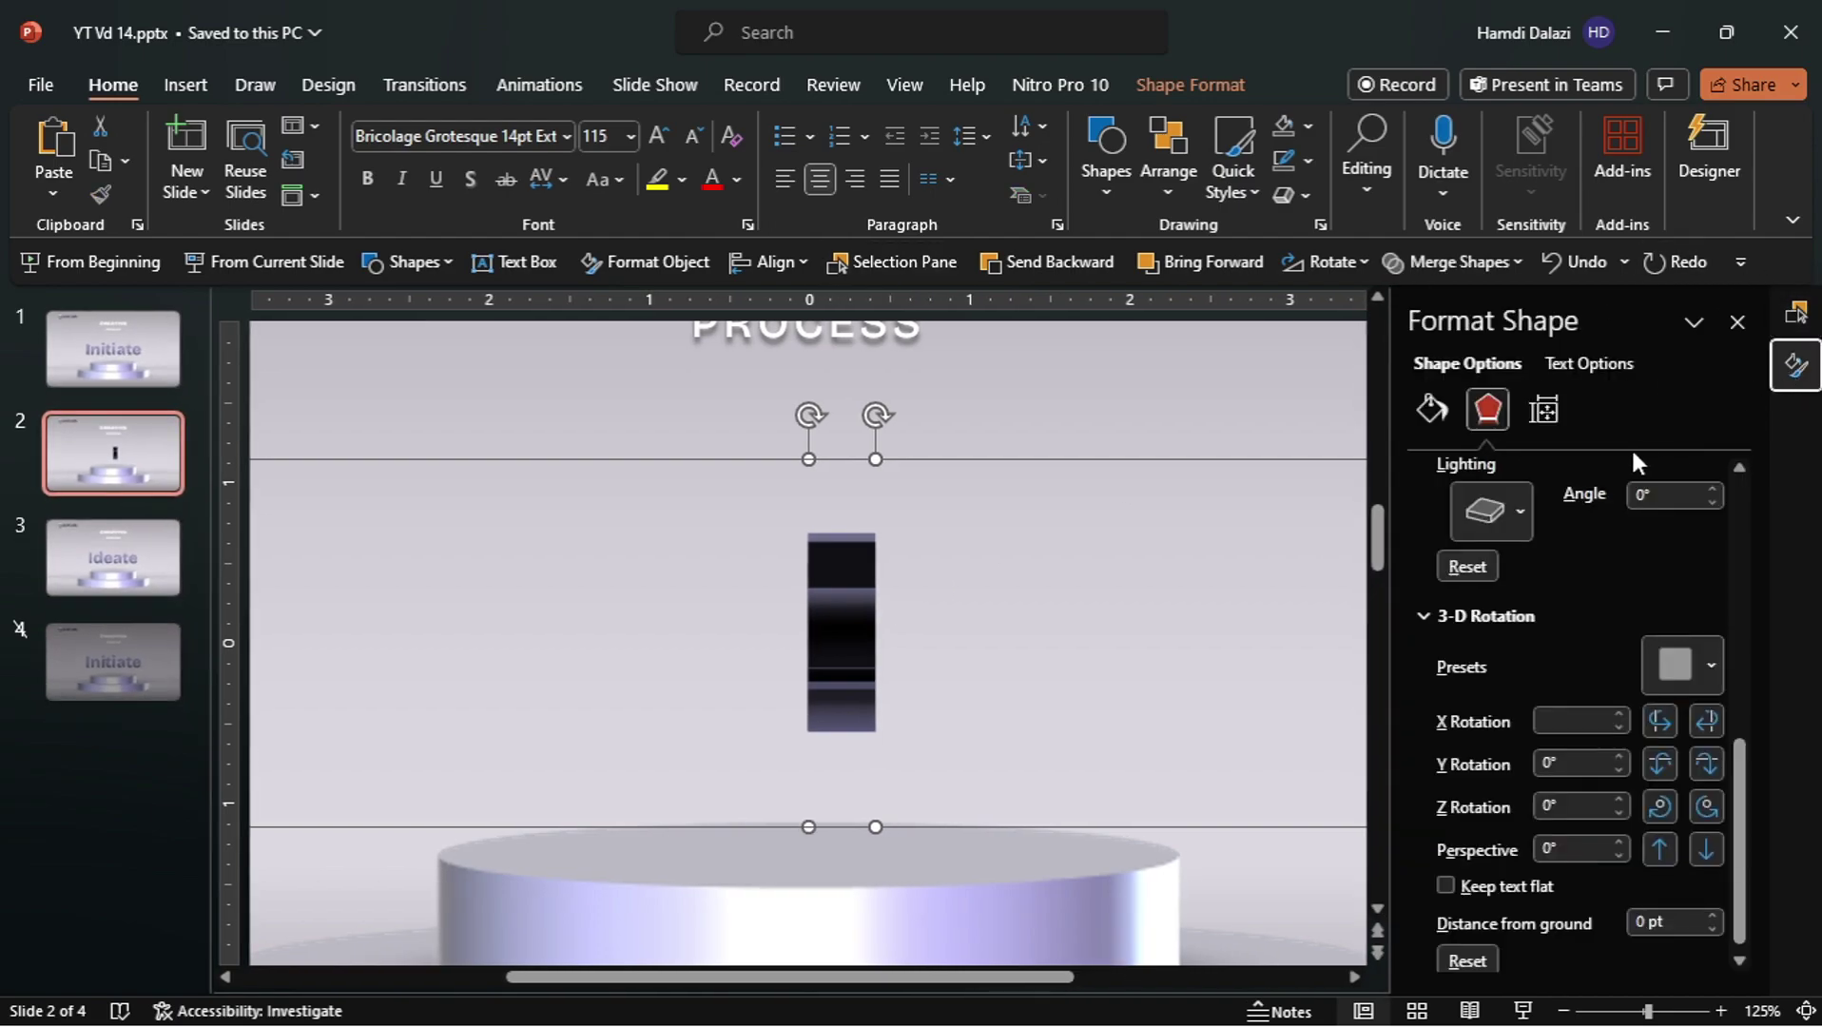
scroll(1564, 519, "up", 6)
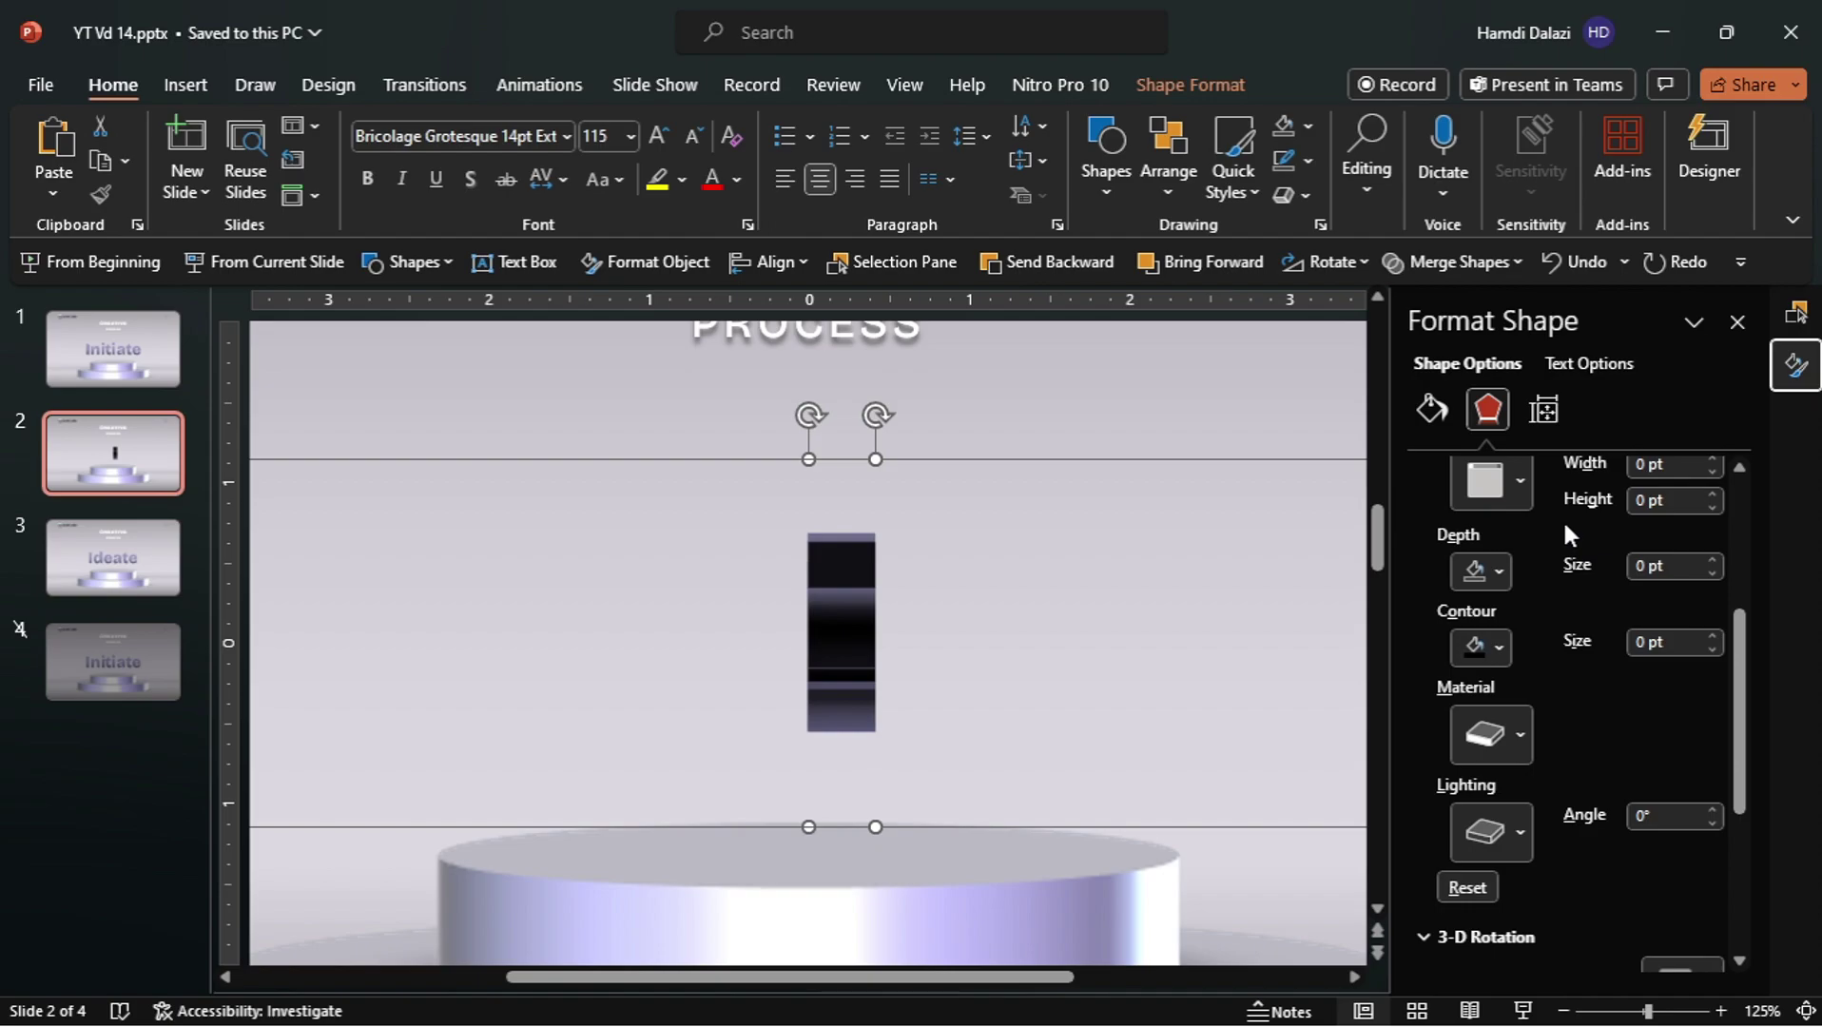
left_click(1570, 366)
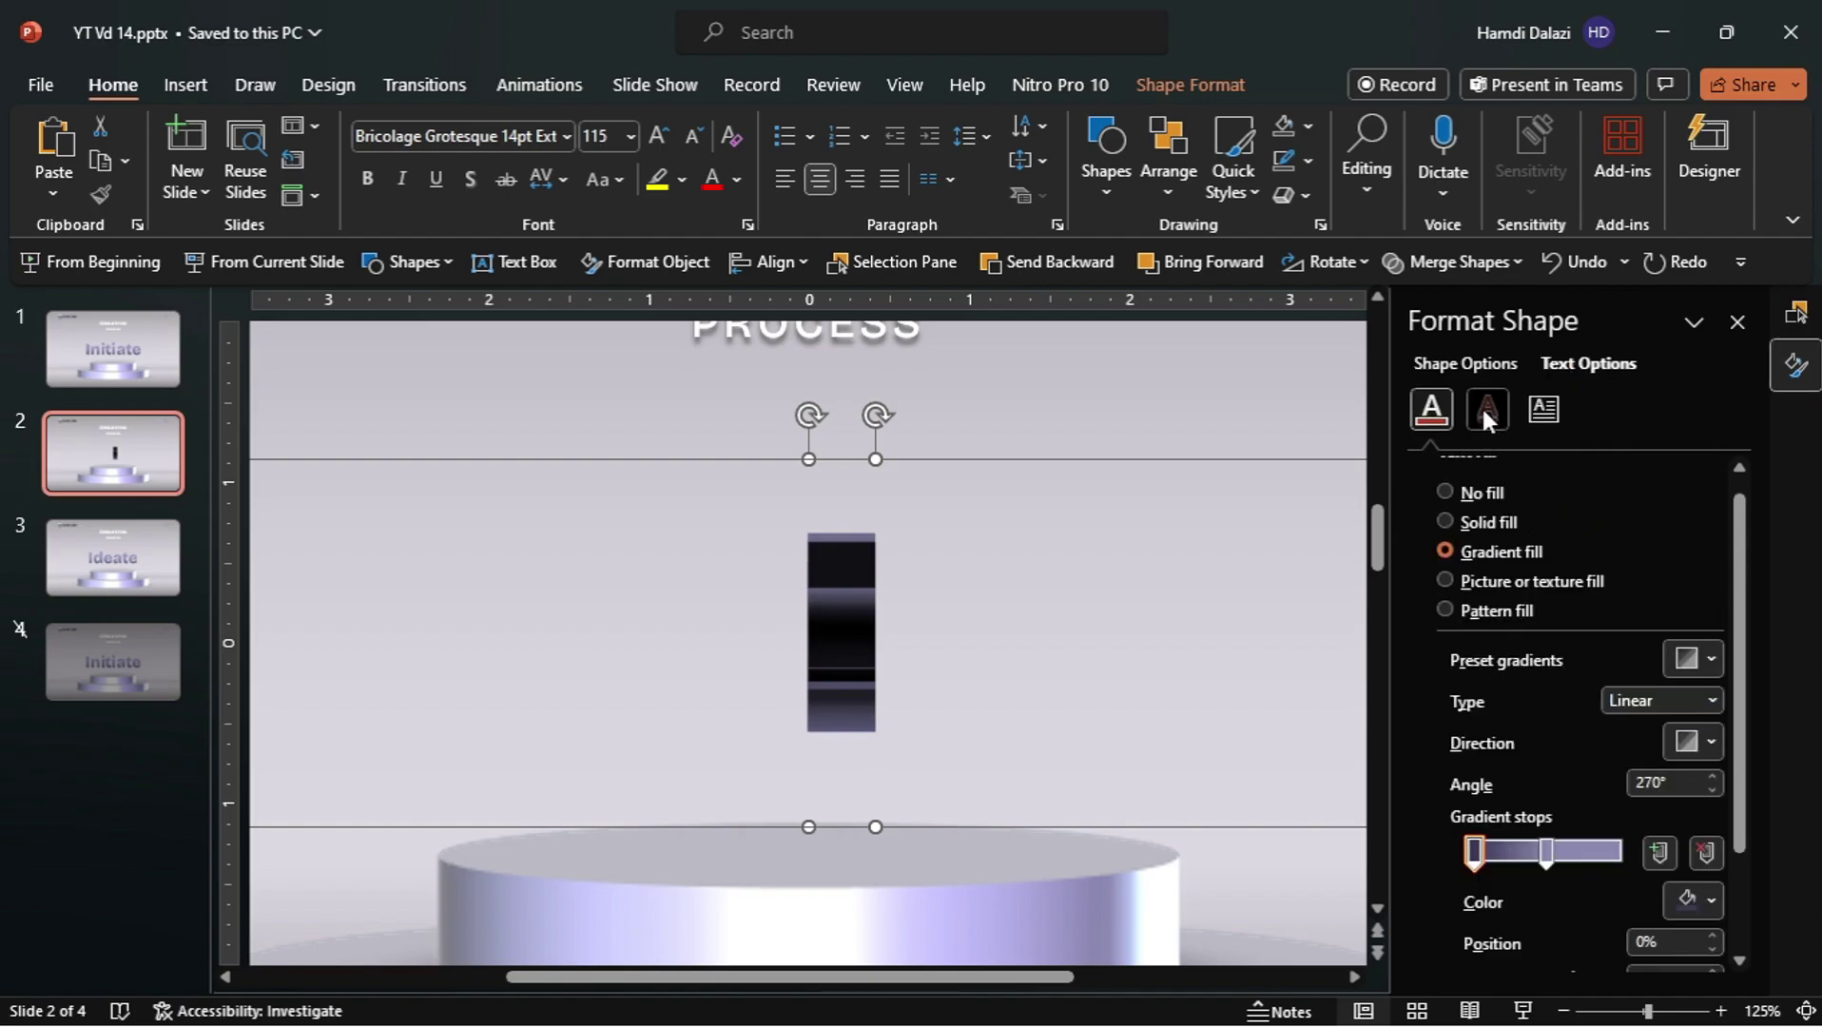
left_click(1488, 409)
scroll(1547, 714, "down", 3)
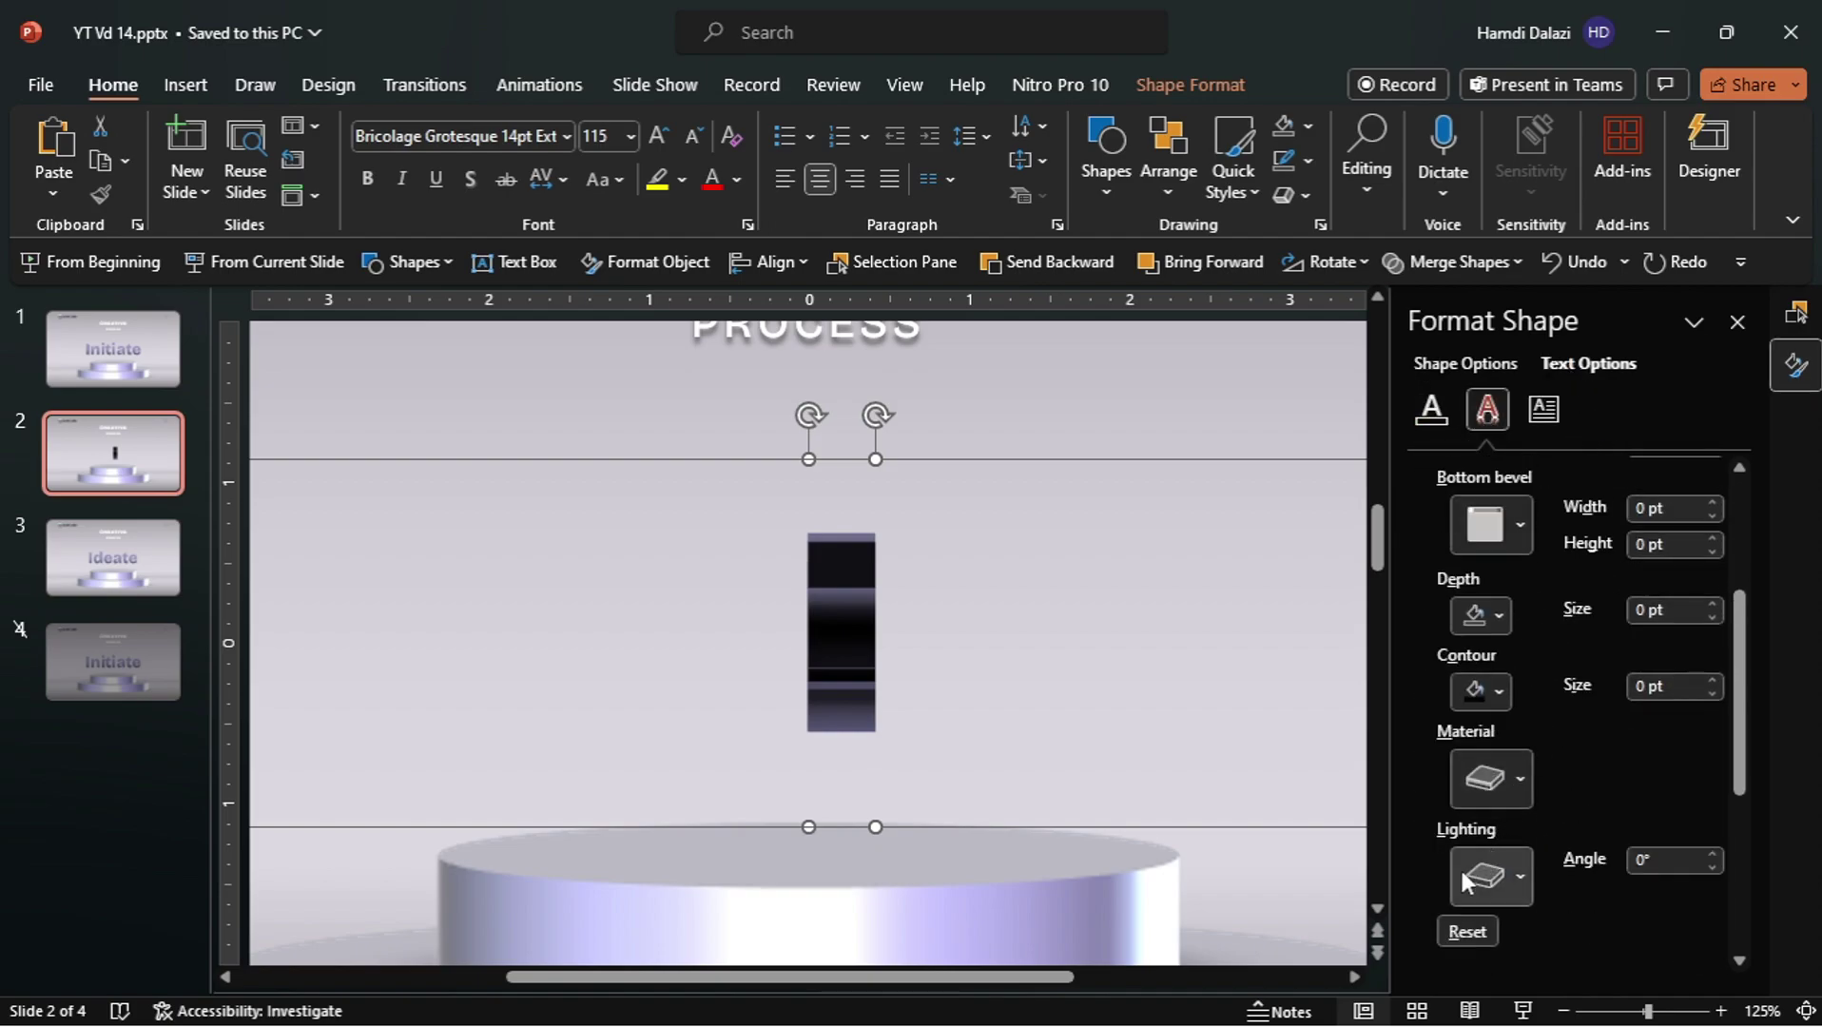
scroll(1558, 795, "up", 2)
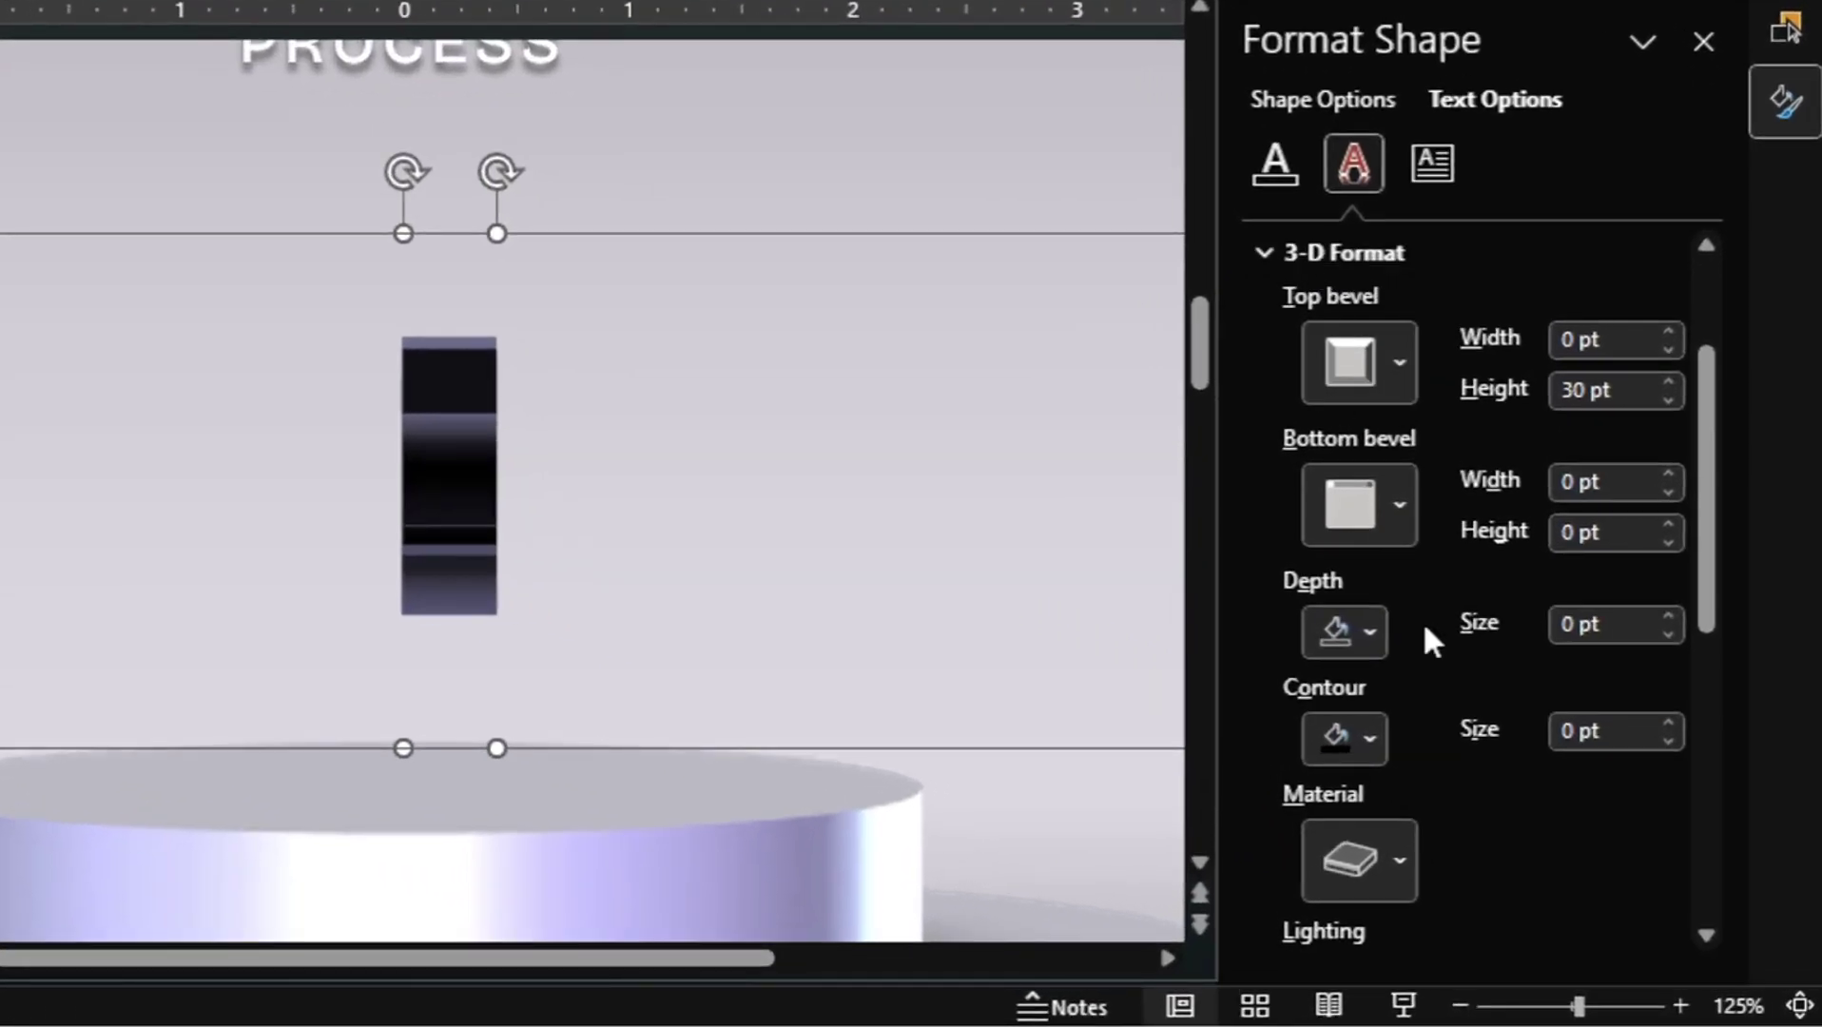
scroll(1451, 829, "down", 2)
left_click(1408, 732)
left_click(1453, 407)
left_click(1567, 703)
type("270")
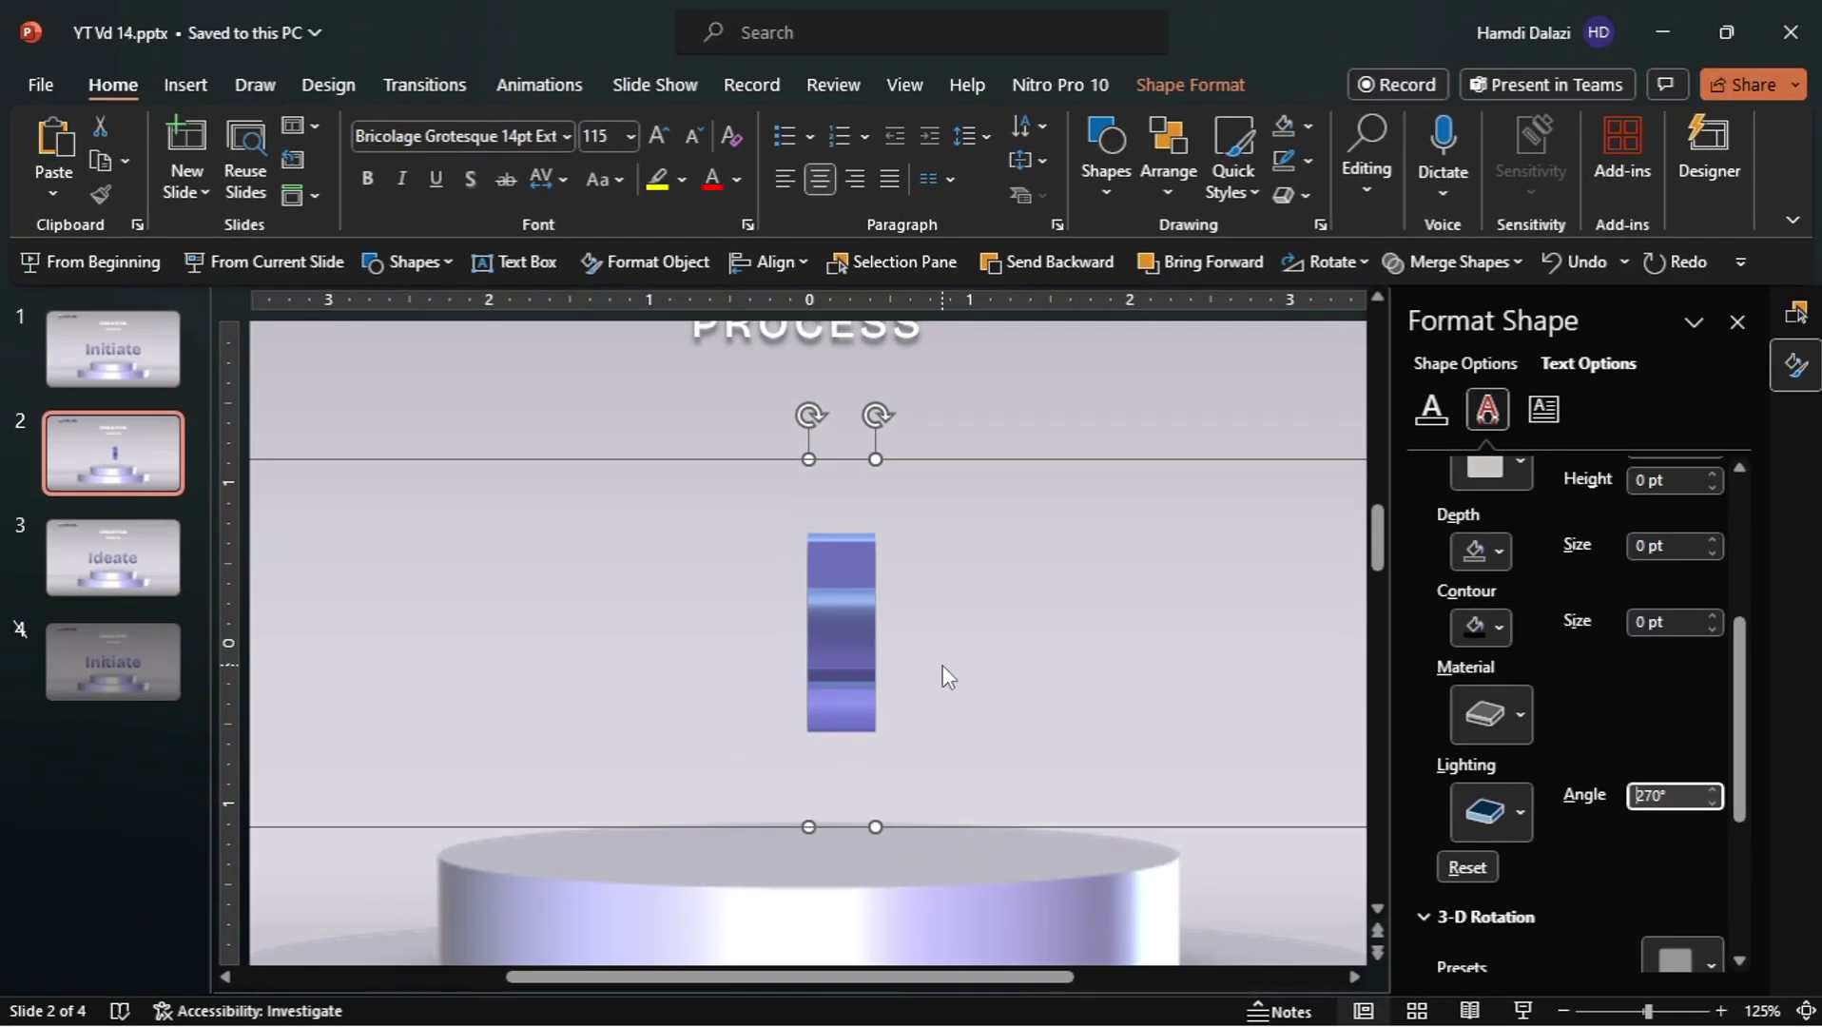
scroll(943, 665, "down", 6)
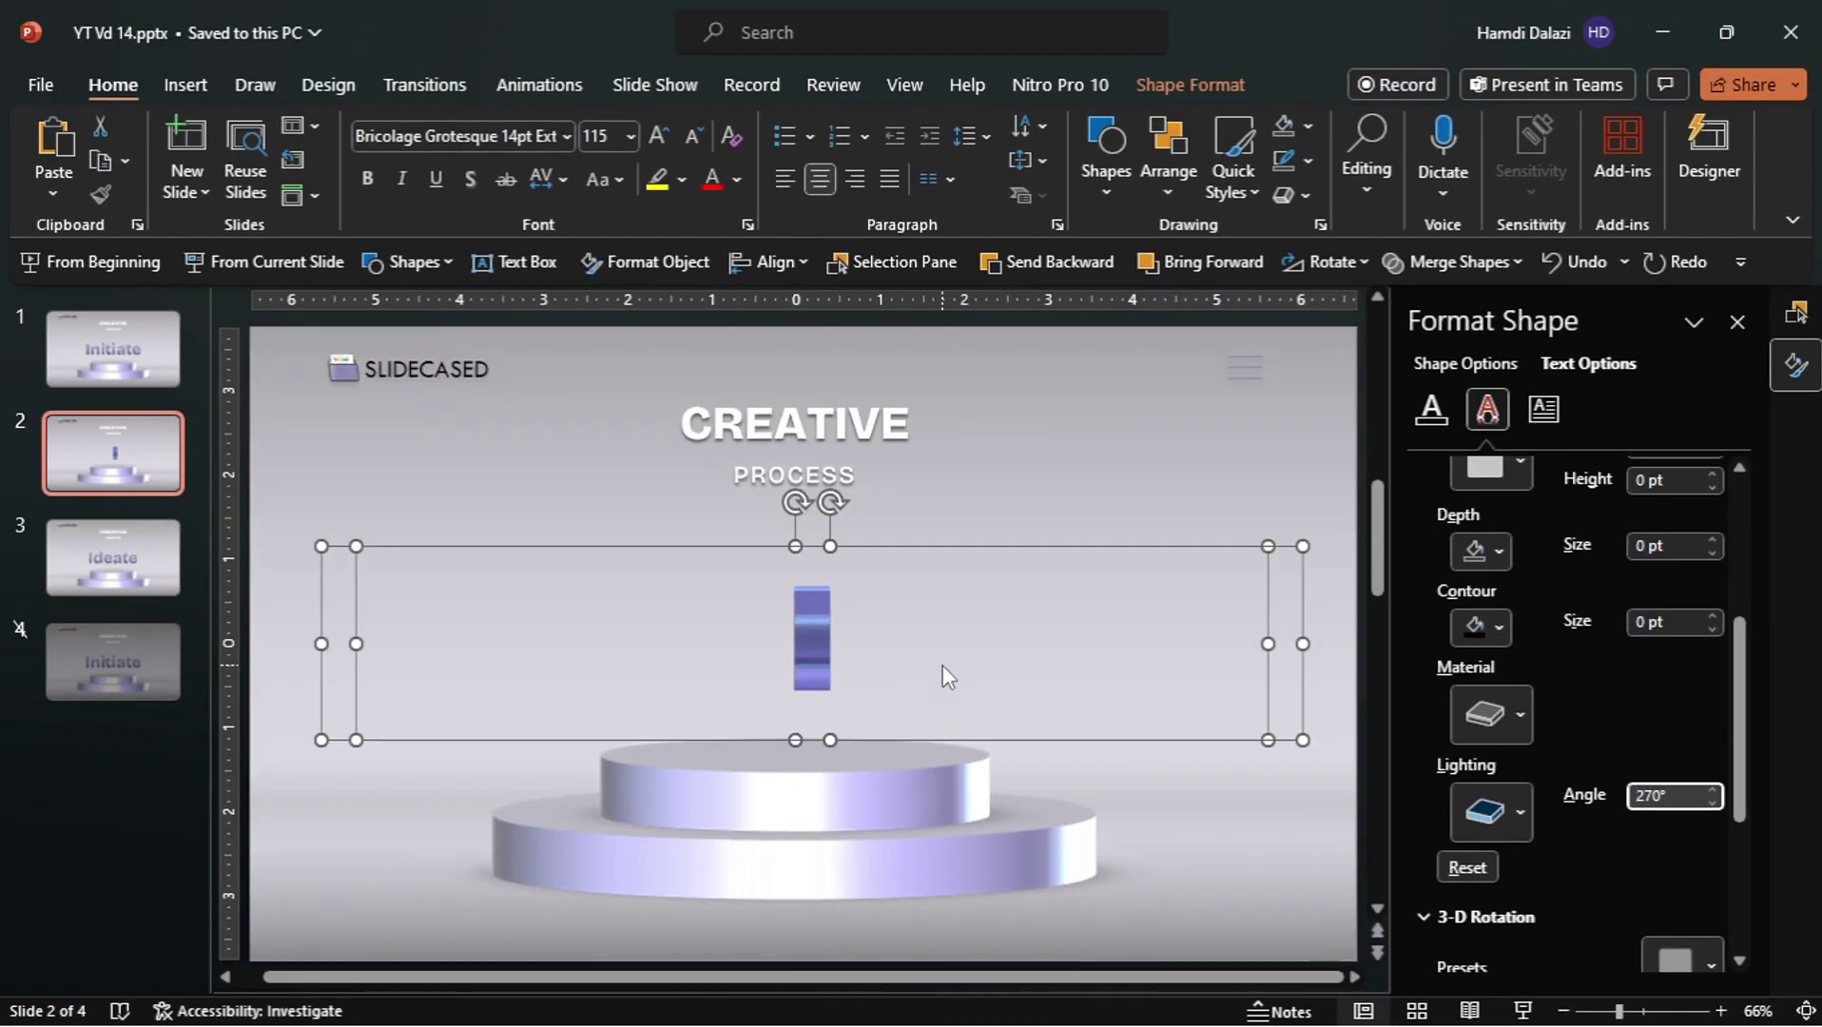
Apply a Morph transition lasting 01.20 and play the slideshow from slide 1
left_click(828, 579)
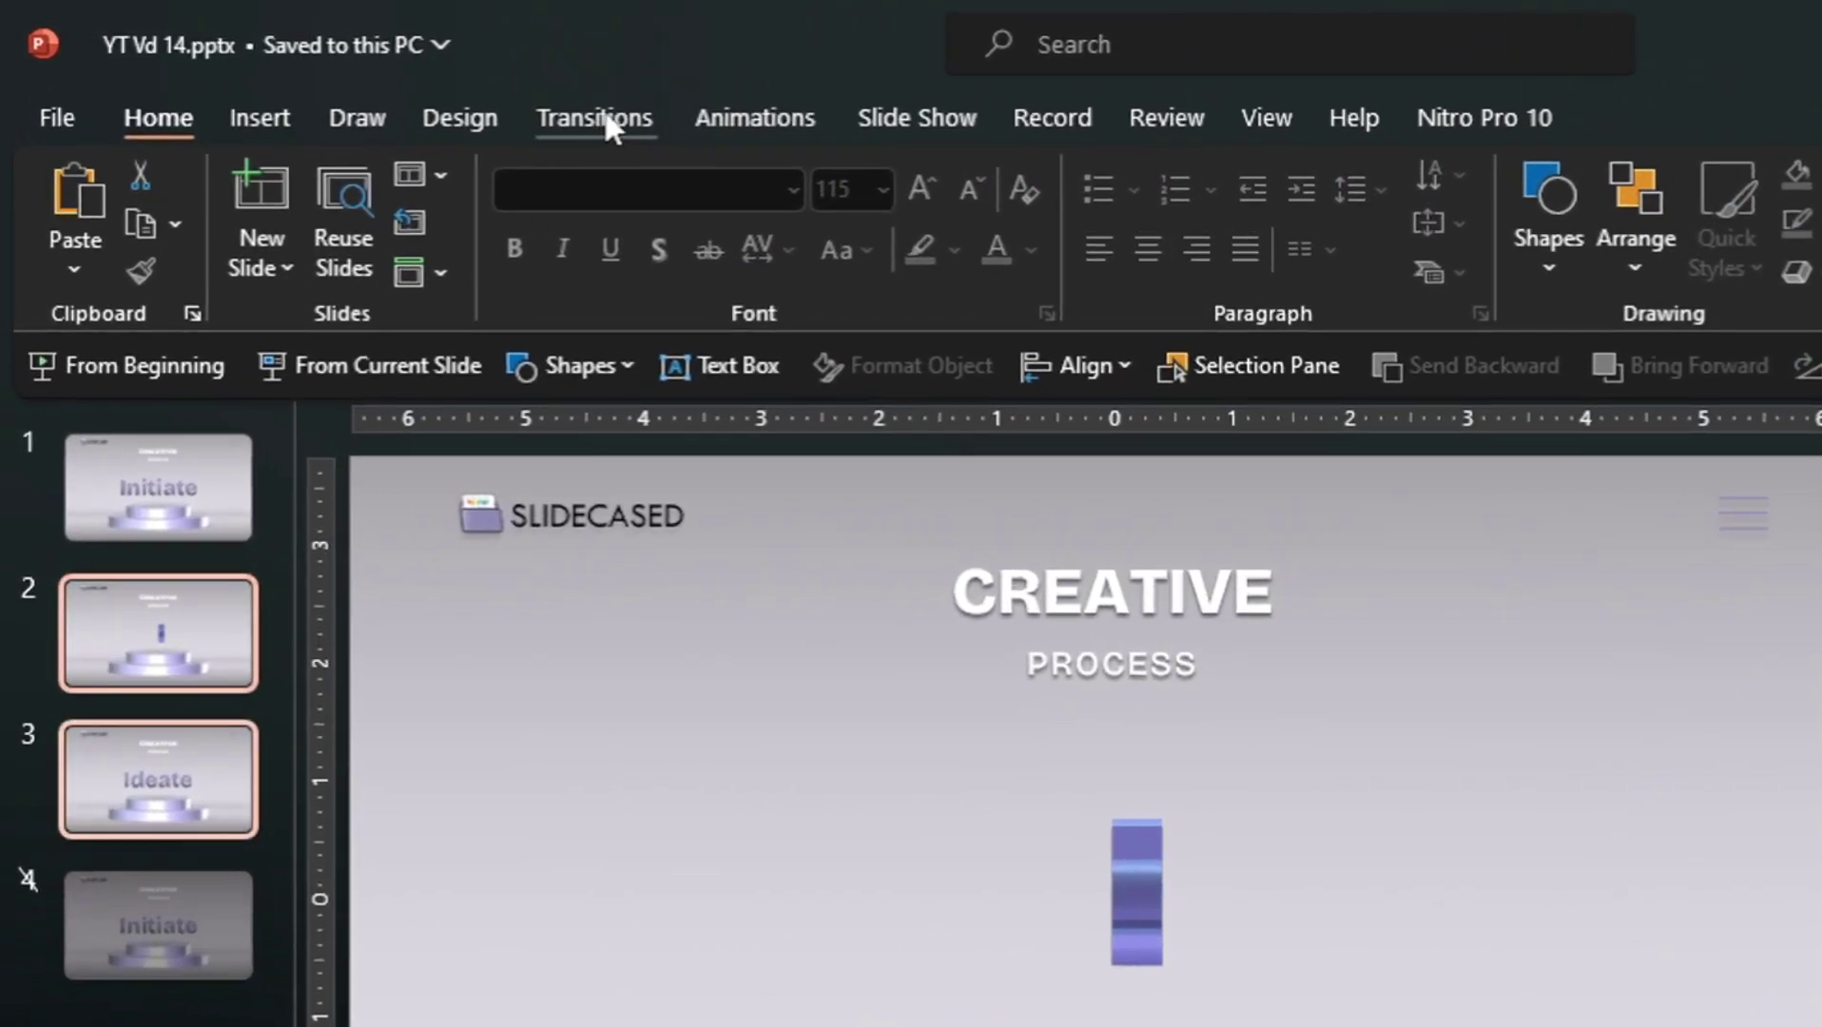
left_click(607, 118)
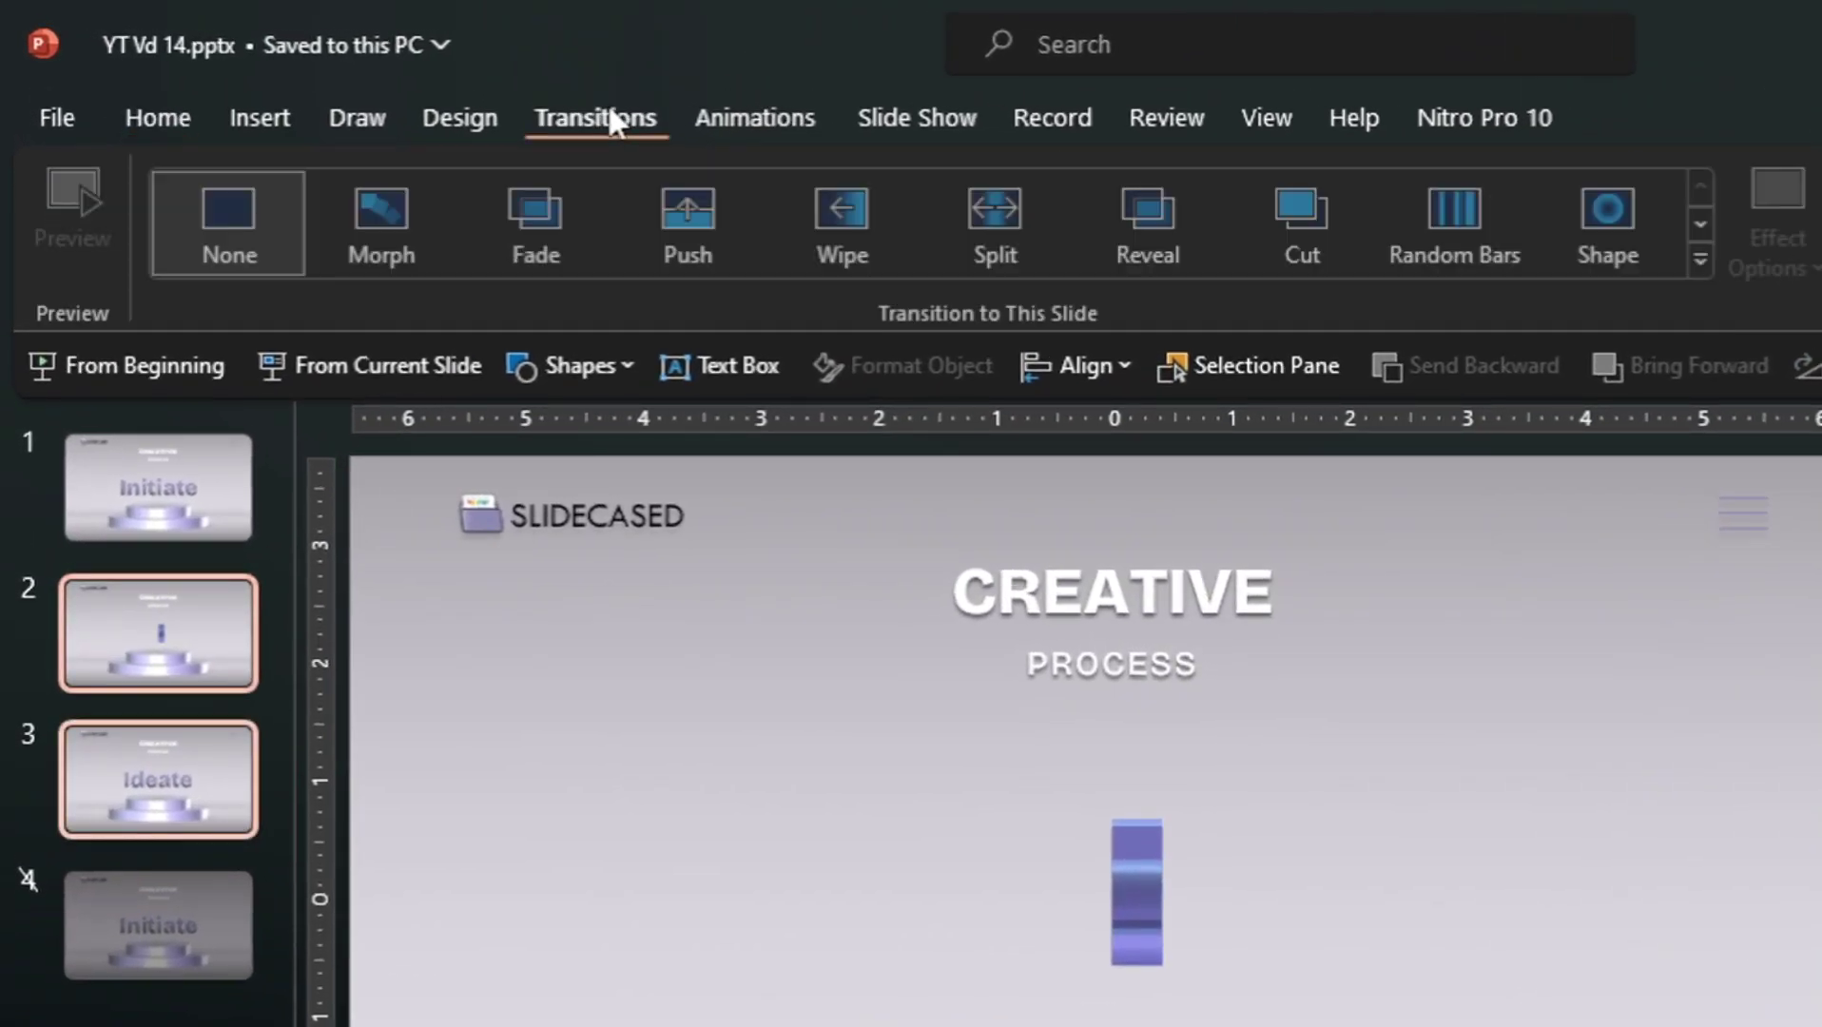
left_click(370, 229)
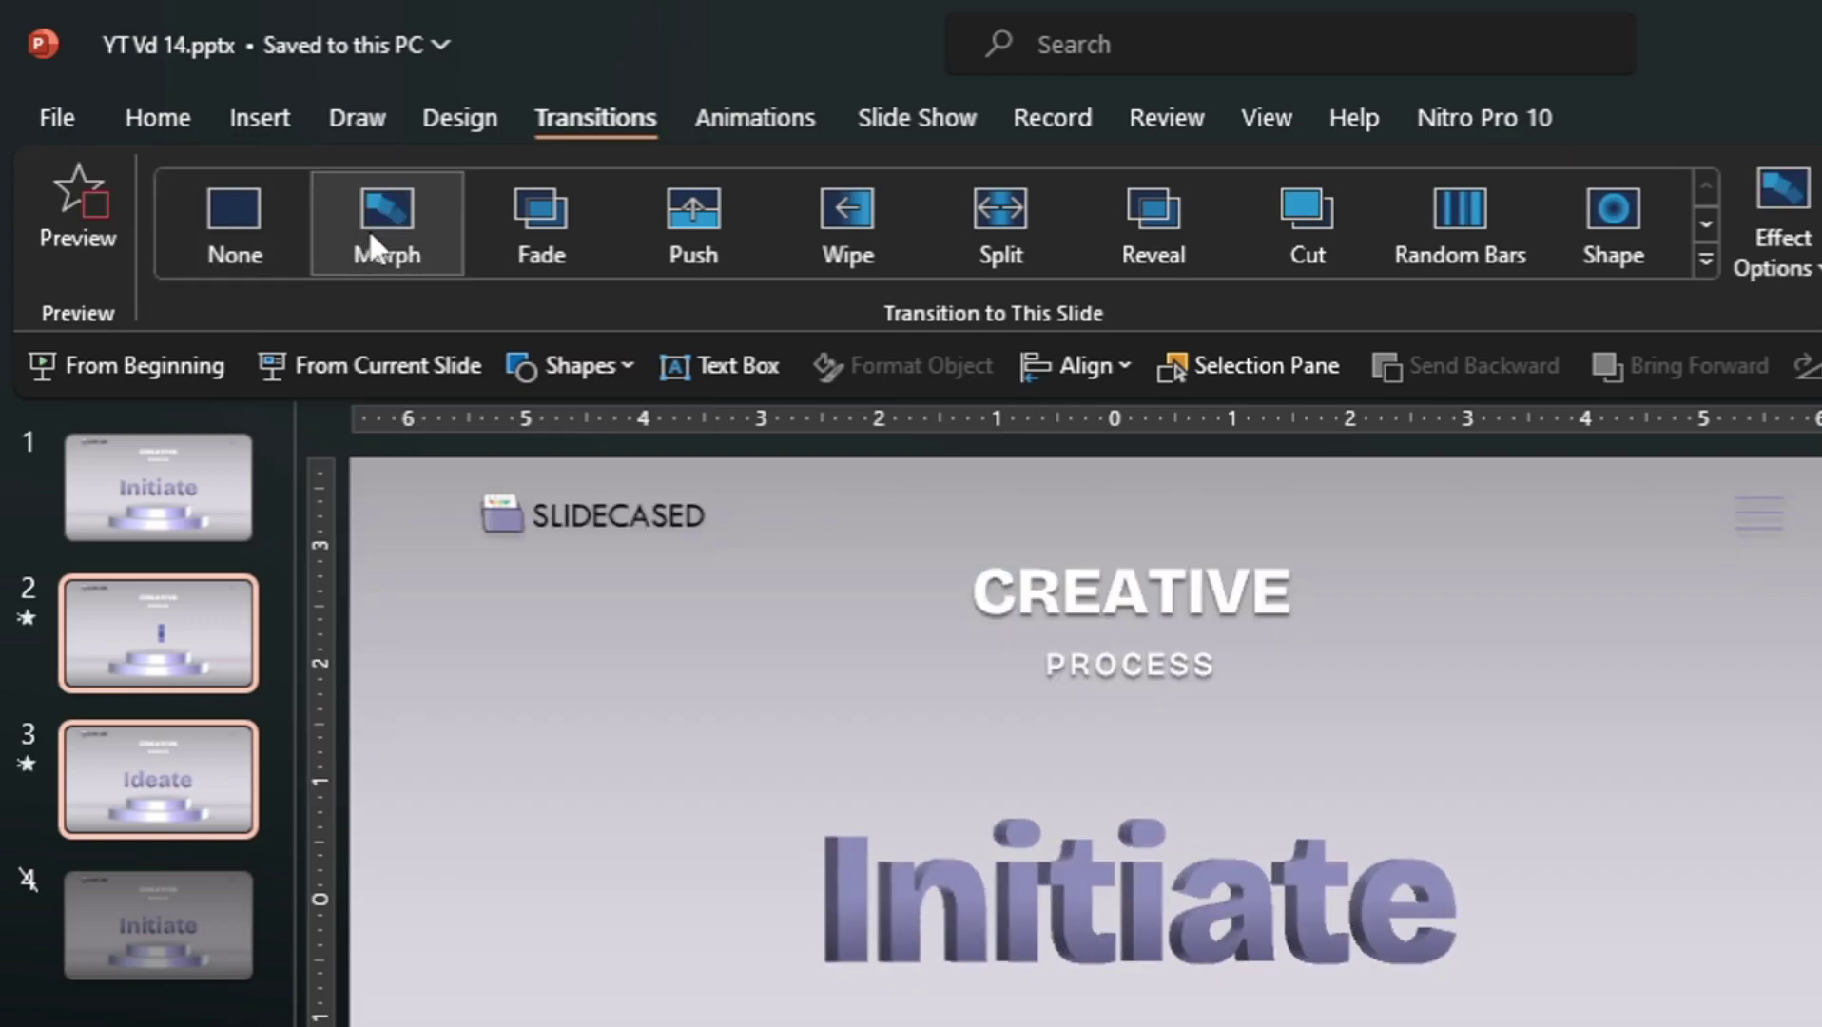
key("BackSpace")
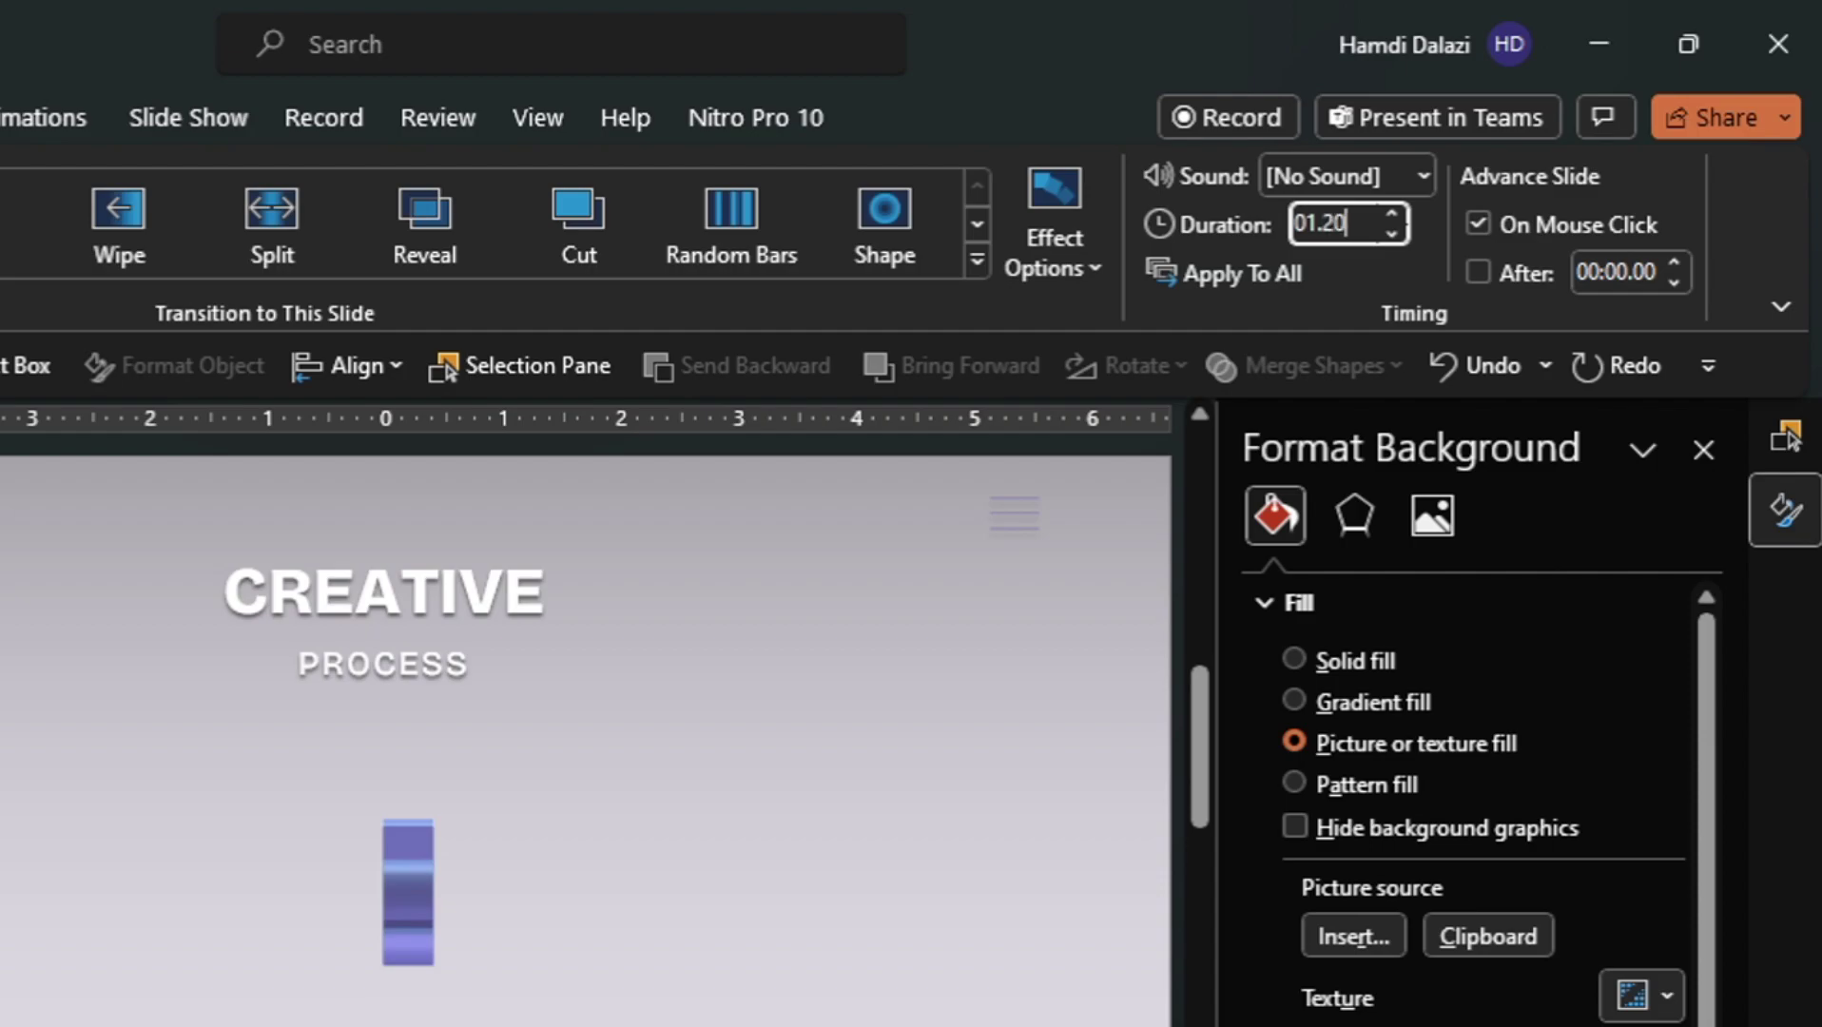
key("Return")
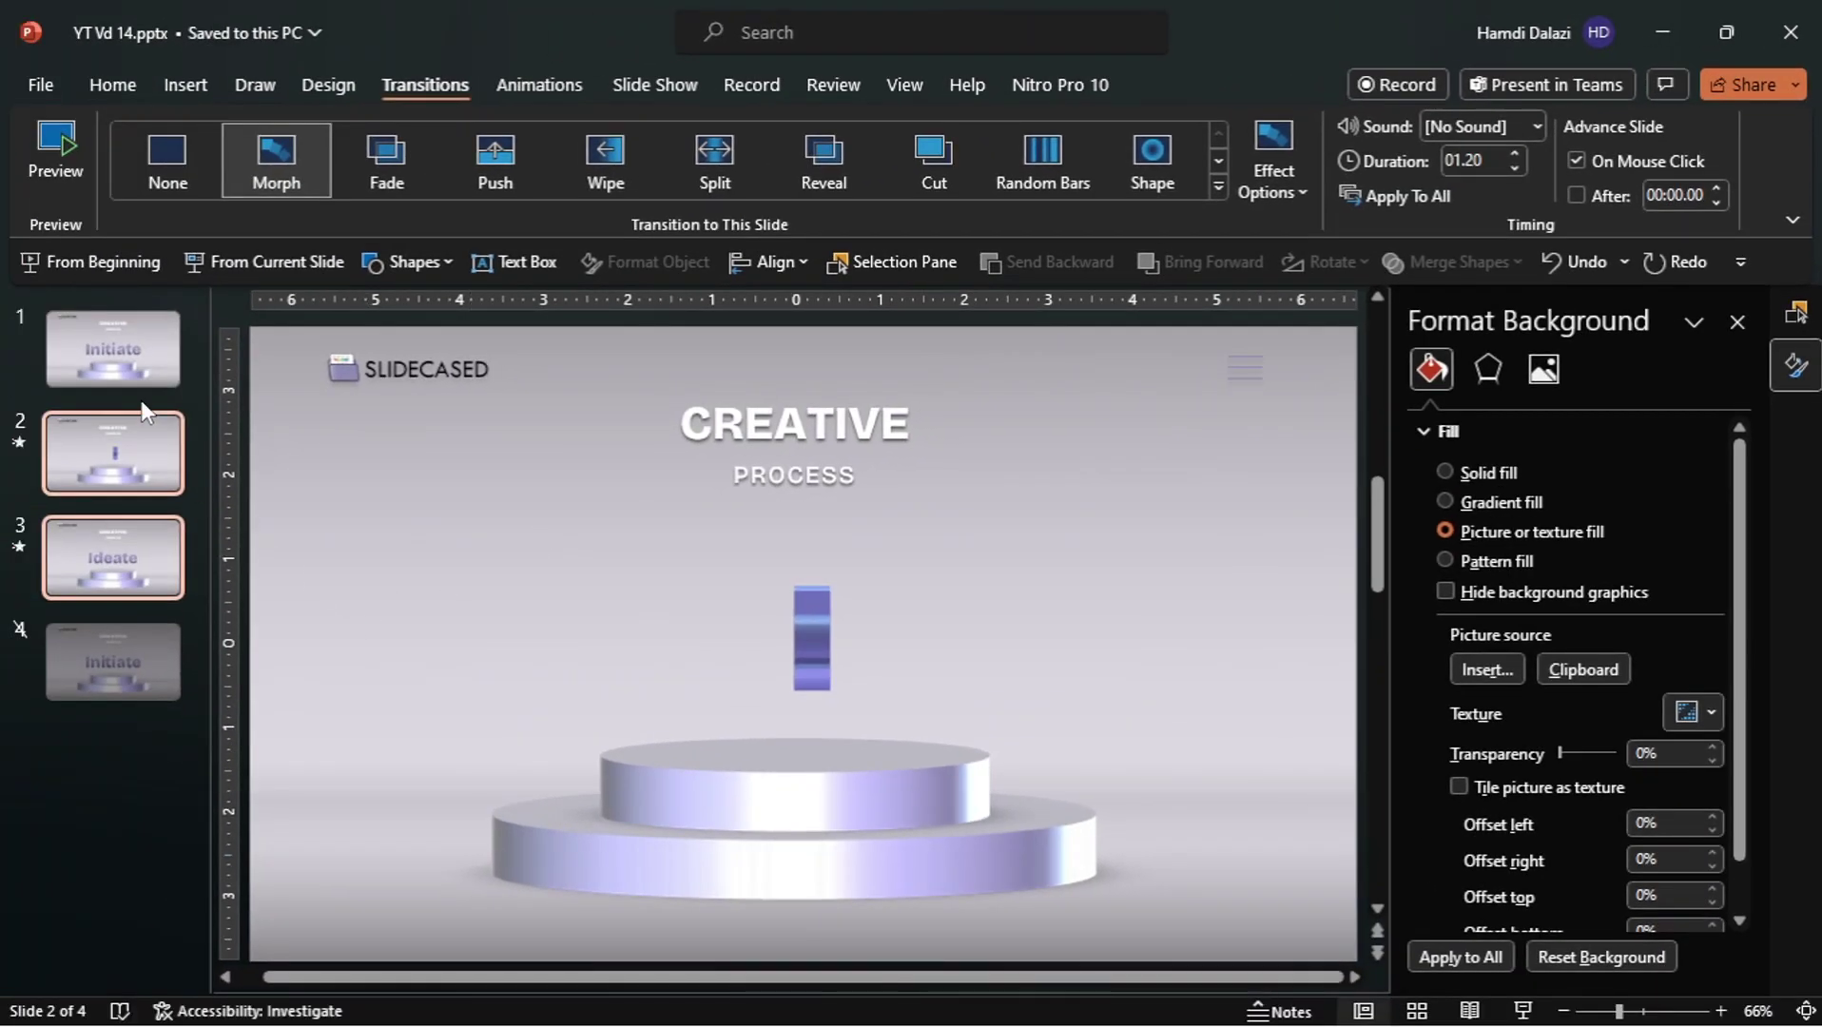
left_click(133, 371)
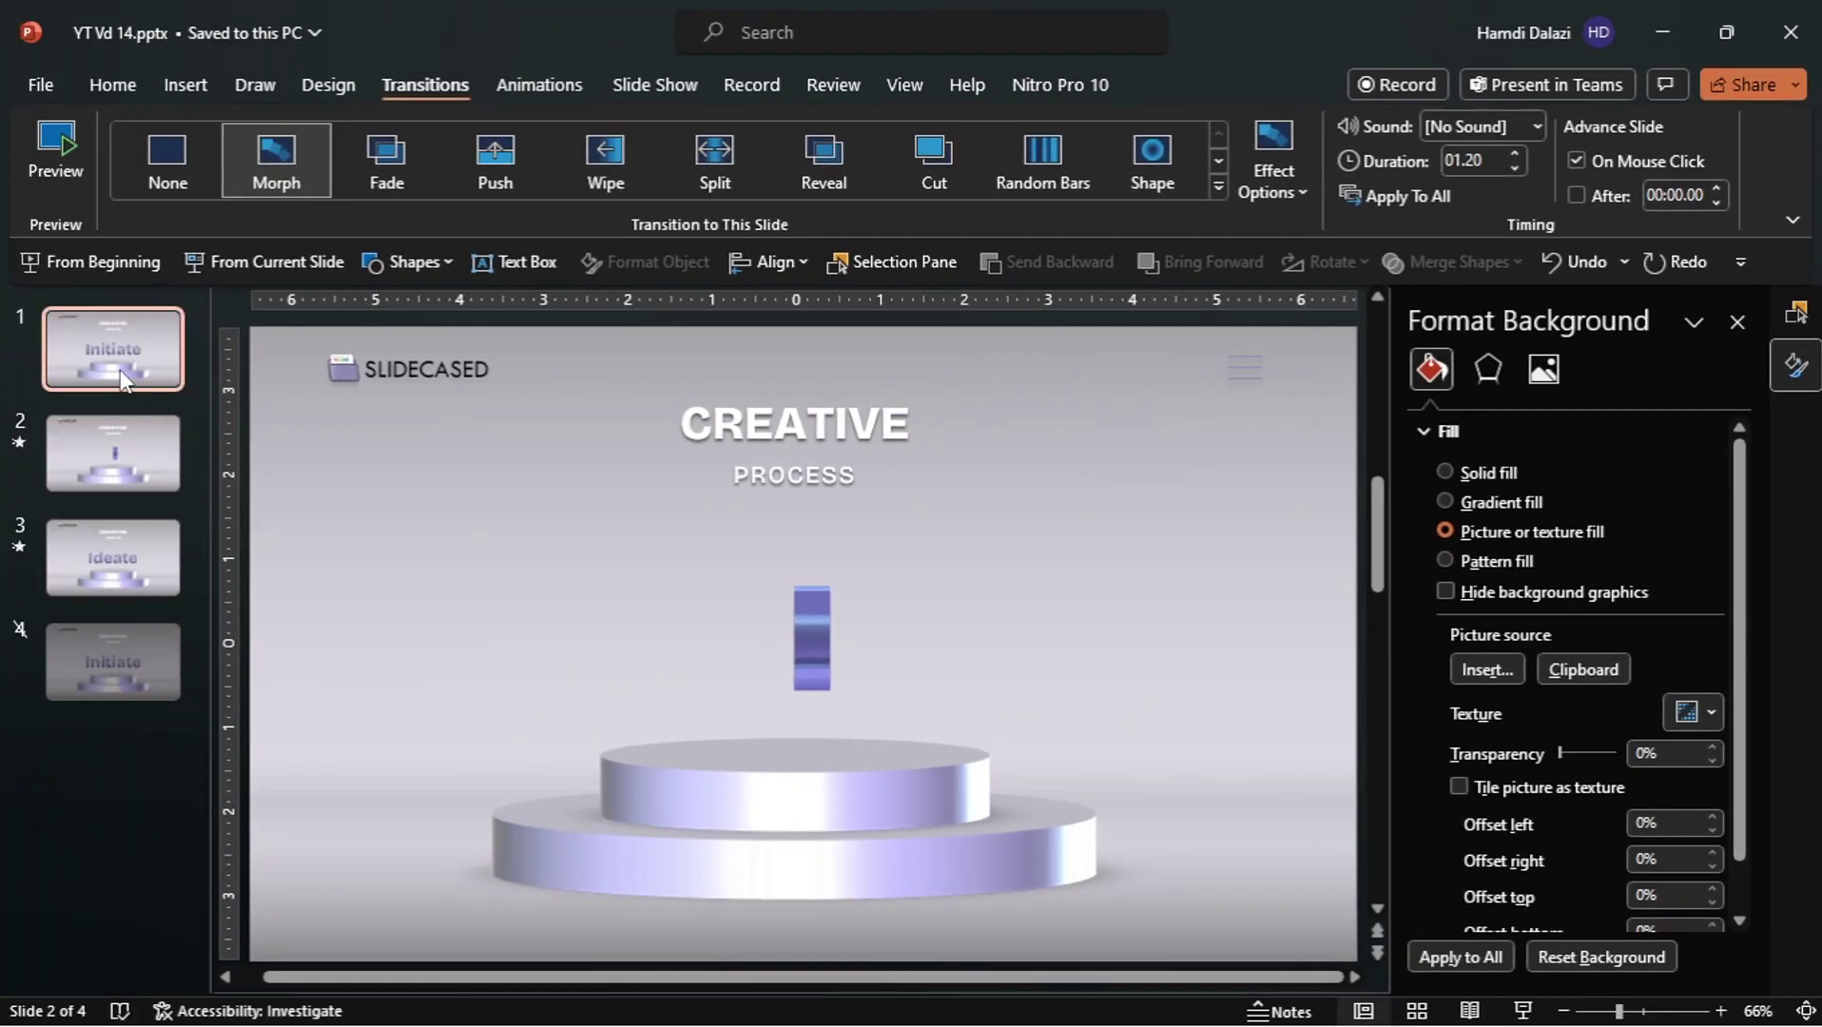
left_click(126, 258)
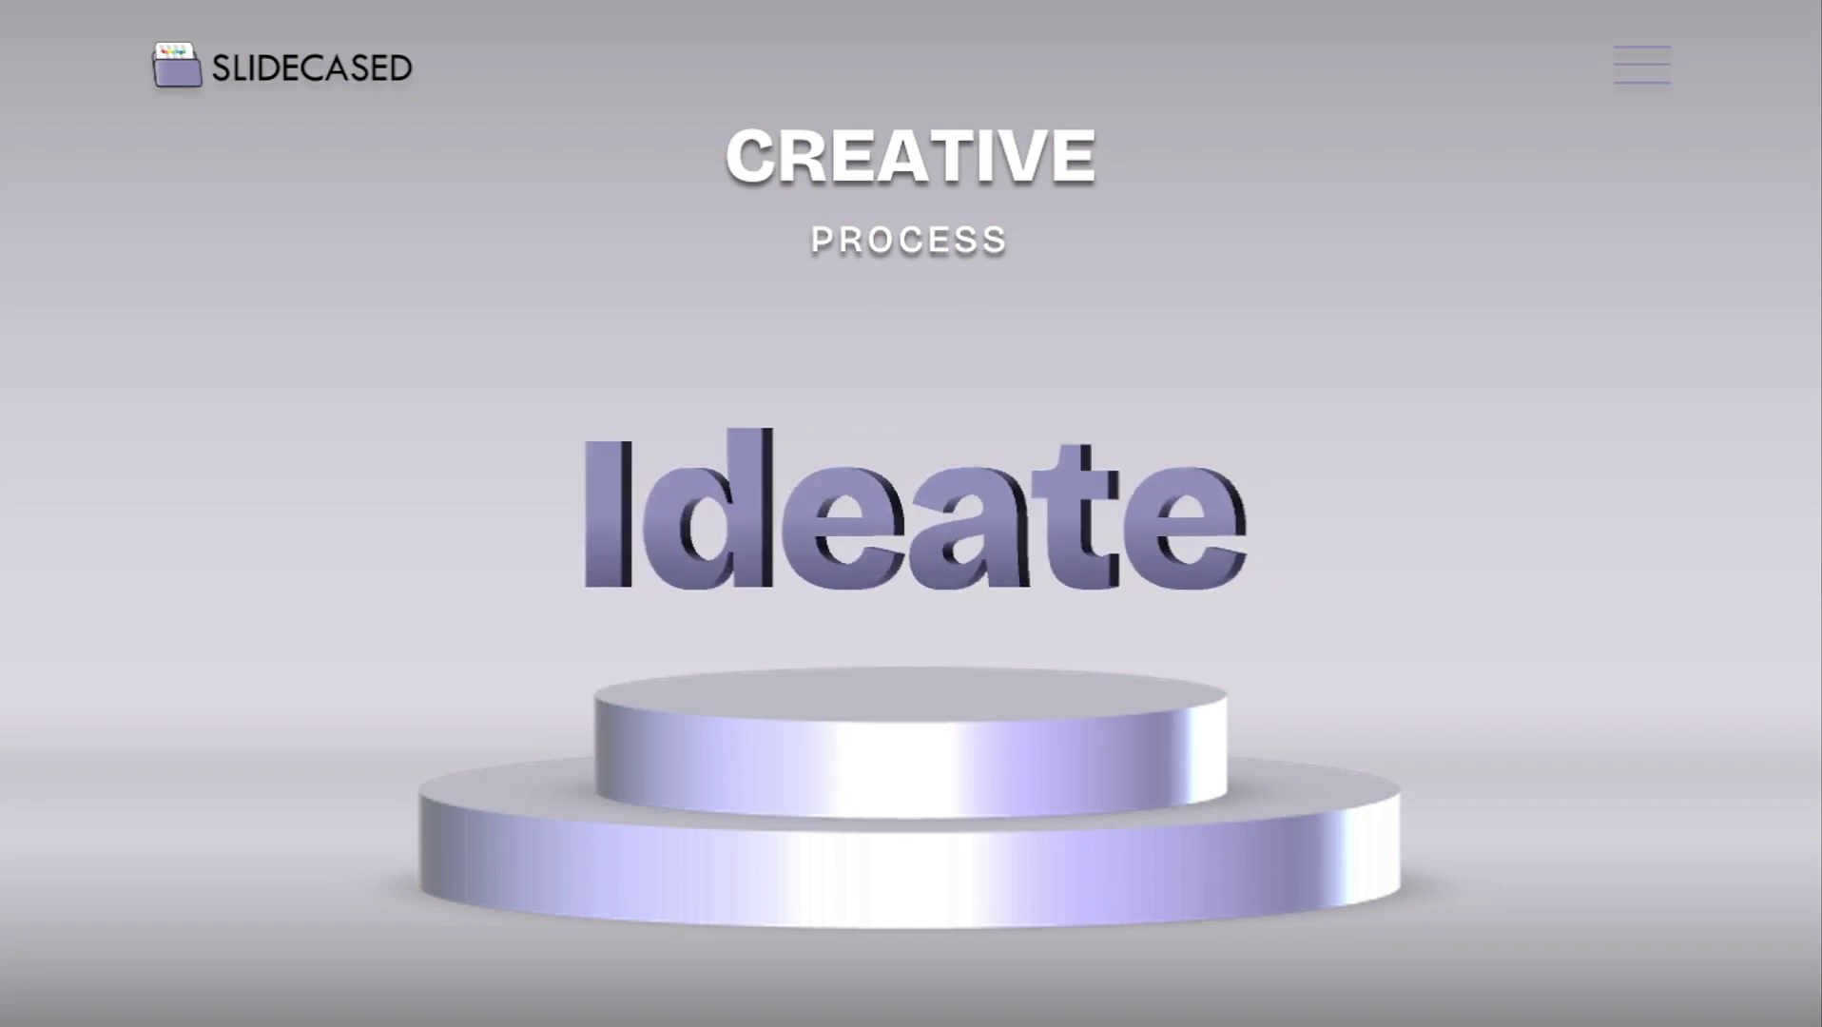
Exit the slide show preview and return to editing slide 2
key("Escape")
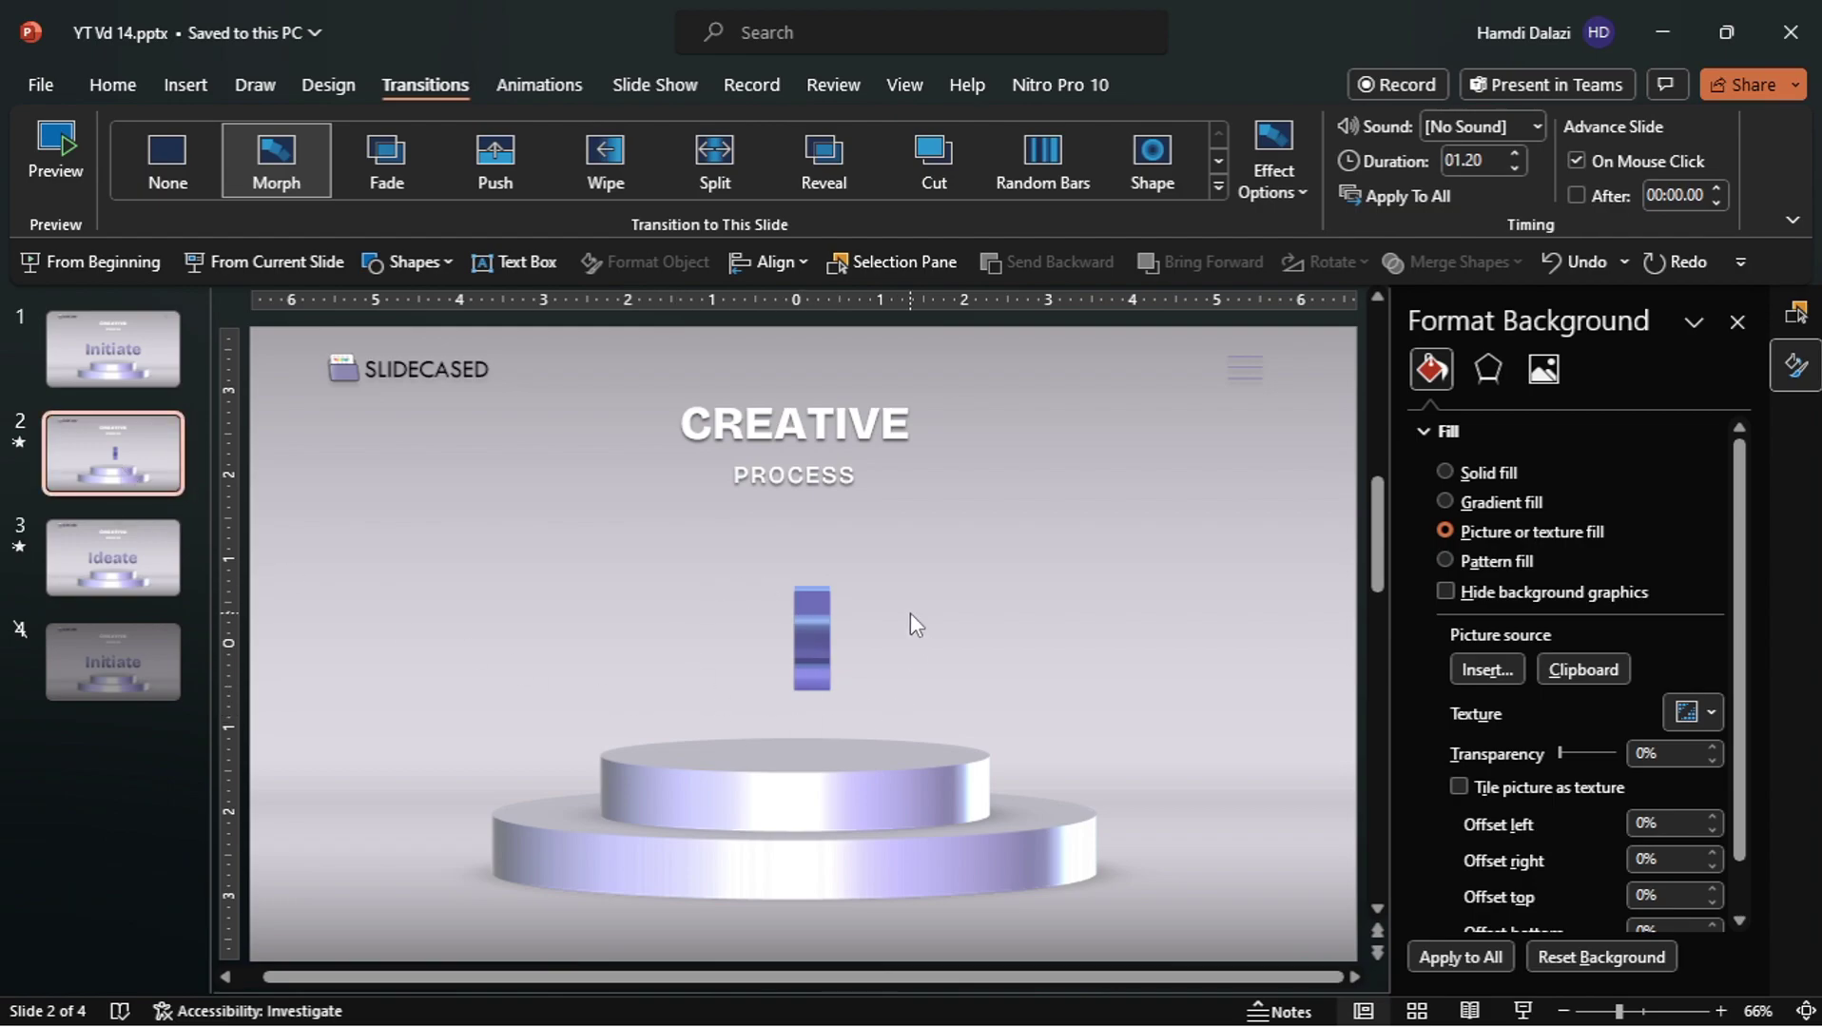
Give Rectangle 1 on slide 2 a Disappear exit animation
left_click(1796, 312)
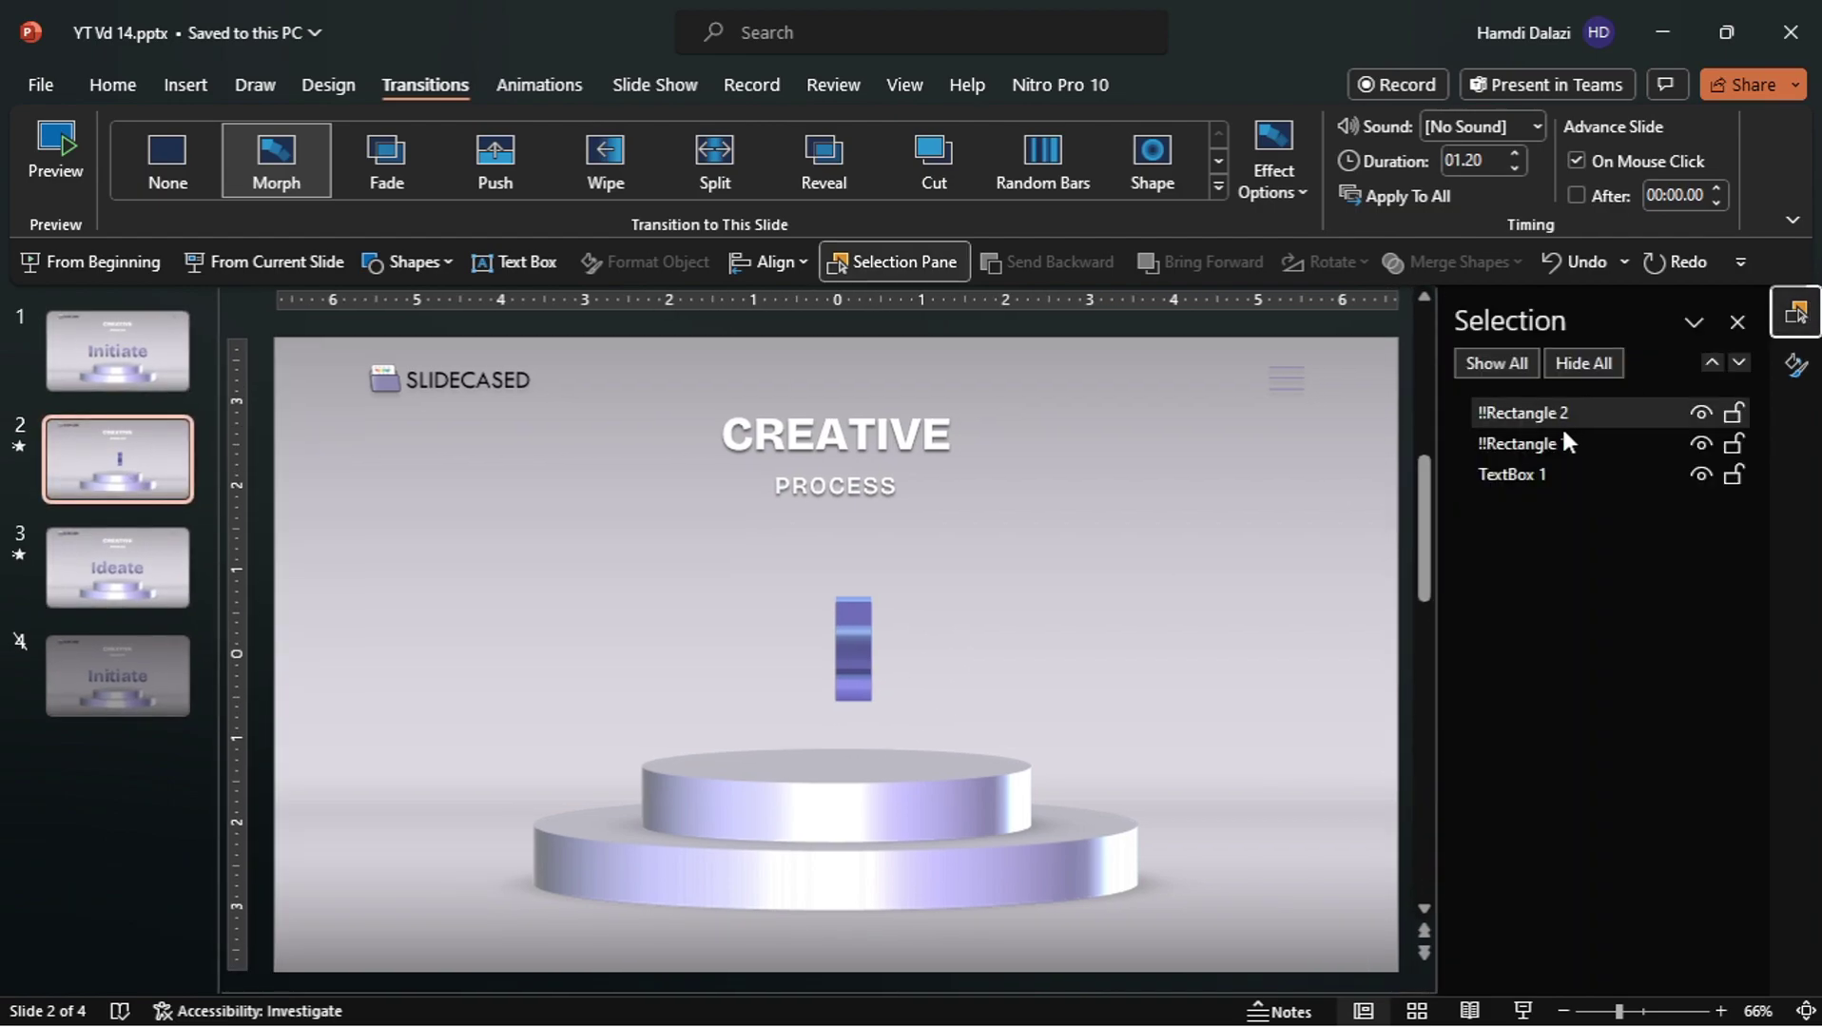
left_click(1559, 440)
left_click(528, 95)
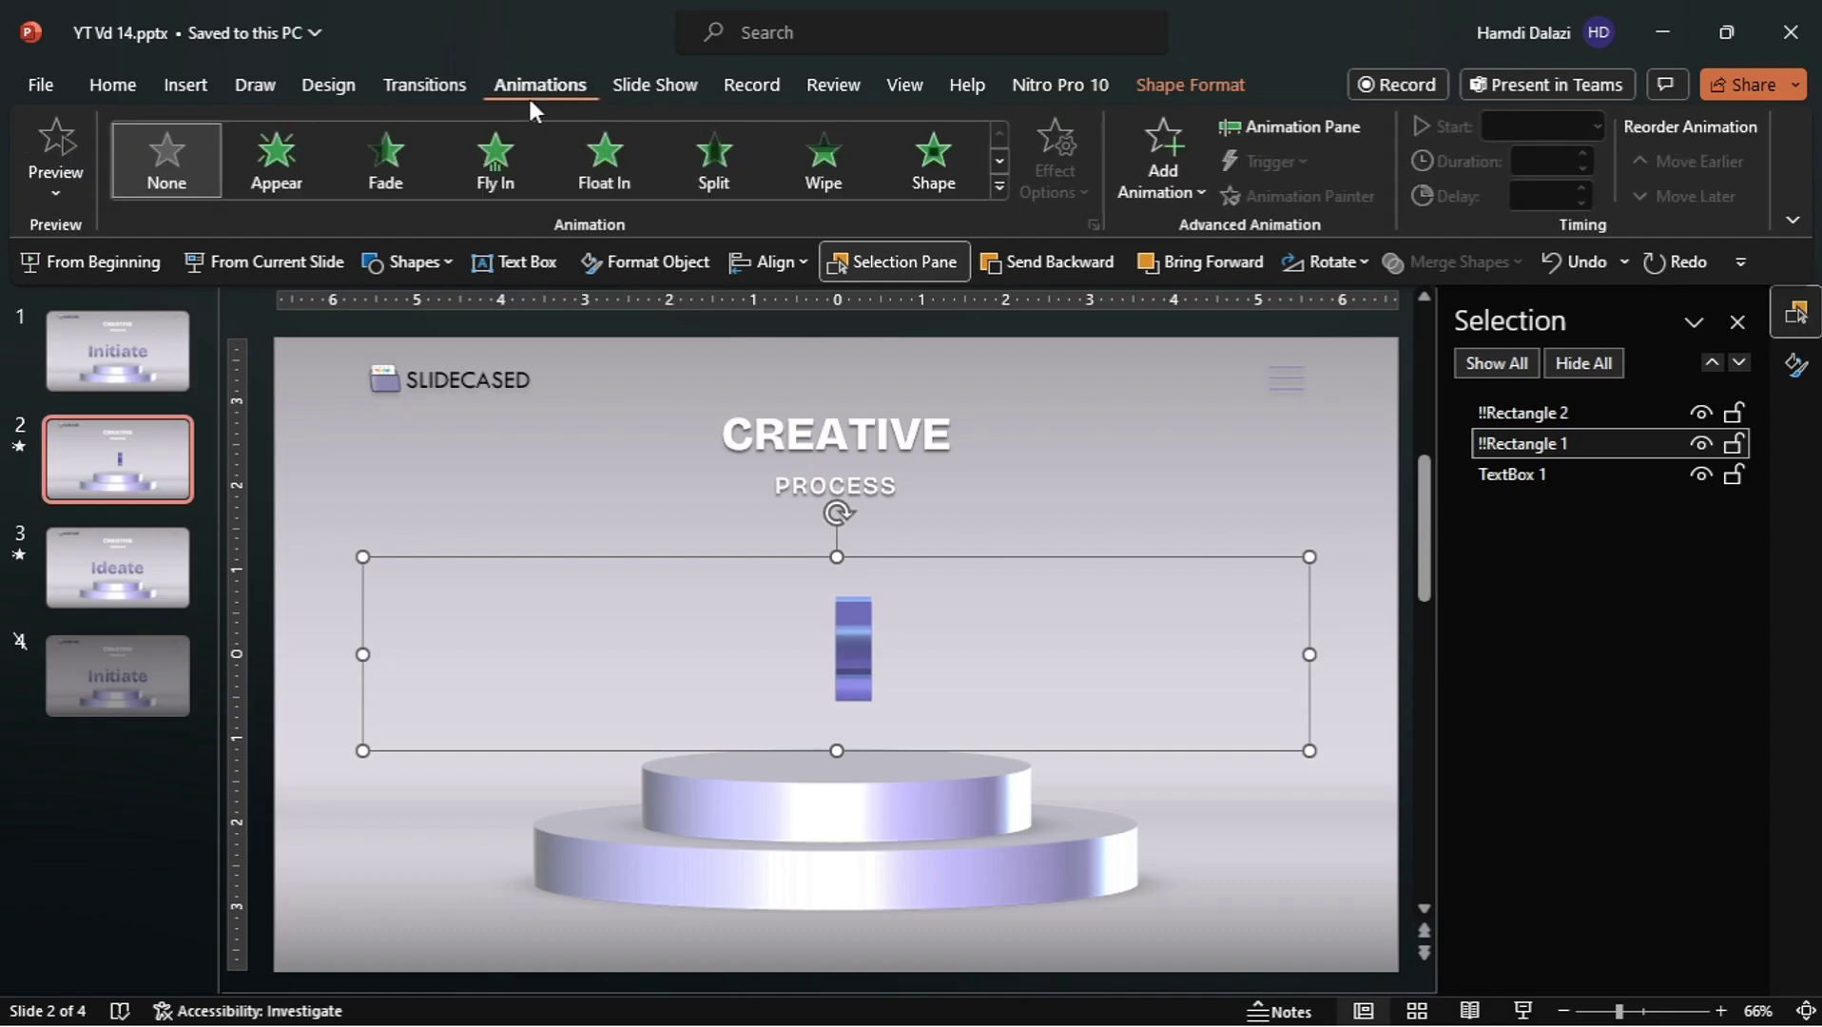
left_click(999, 183)
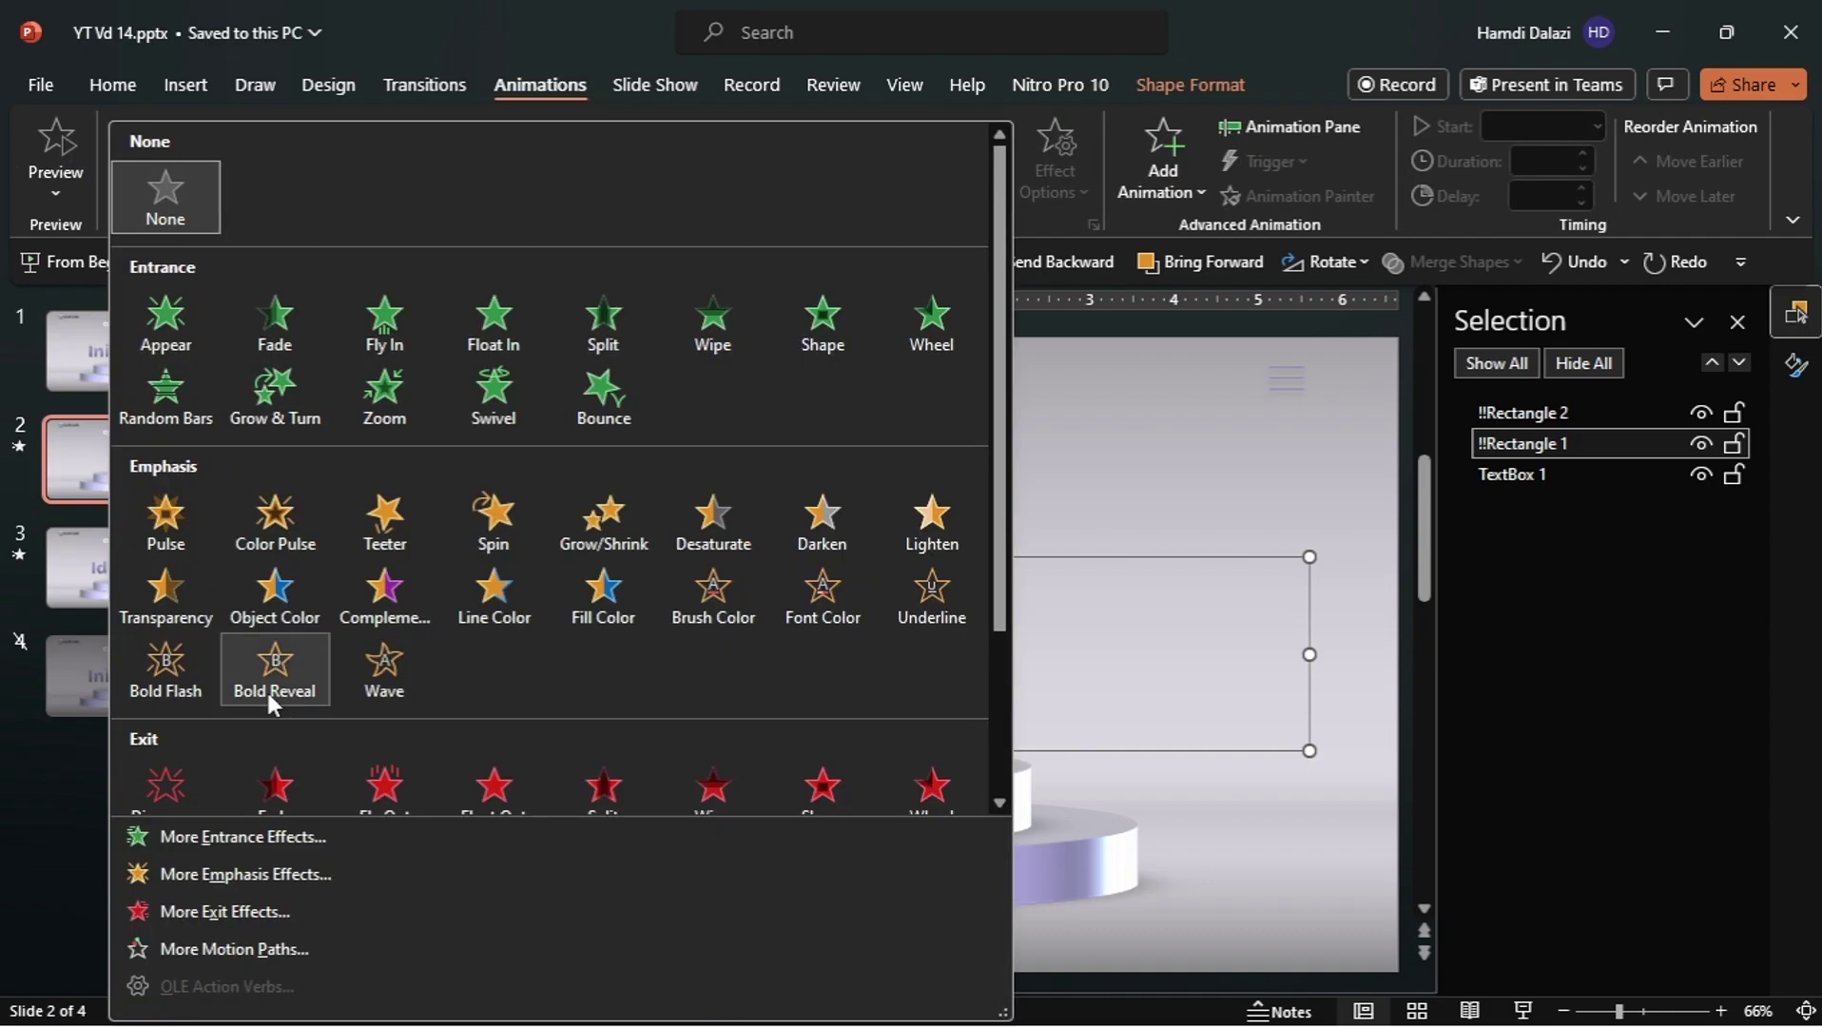
scroll(1004, 628, "down", 1)
scroll(951, 666, "down", 1)
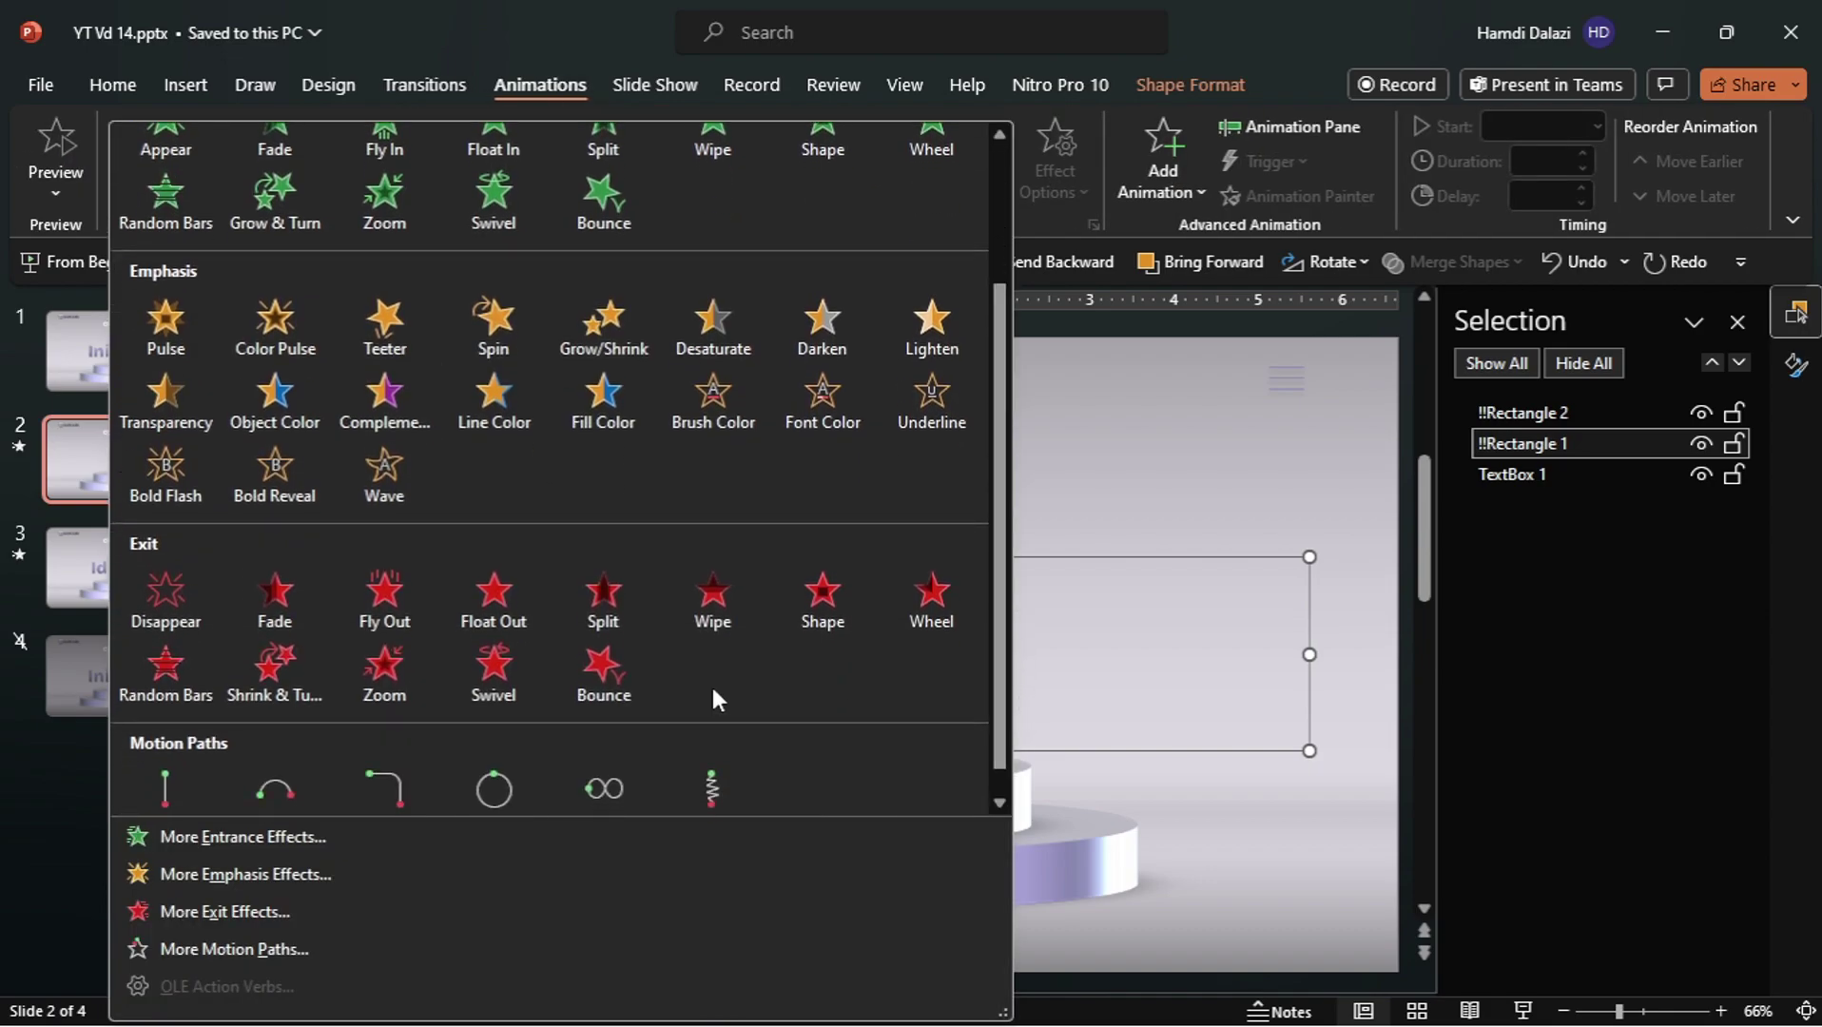
left_click(197, 606)
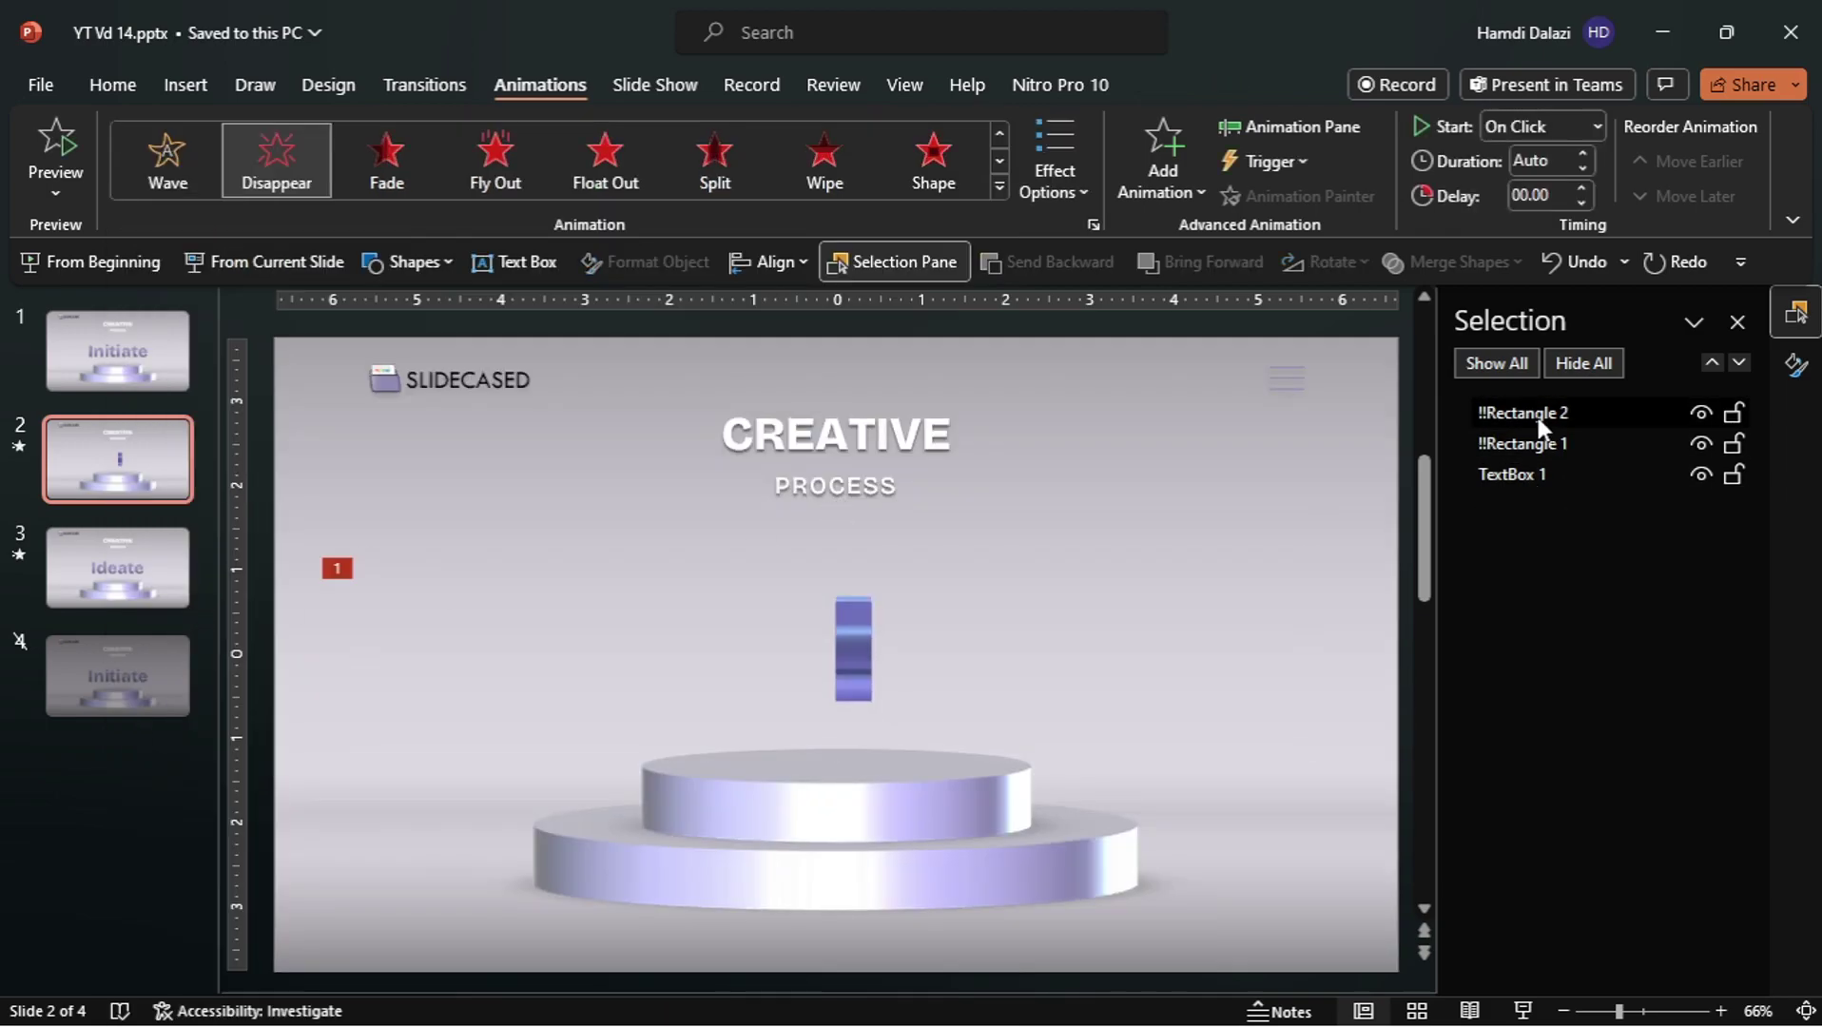
Give Rectangle 2 an Appear entrance animation and show the Animation Pane
left_click(1534, 413)
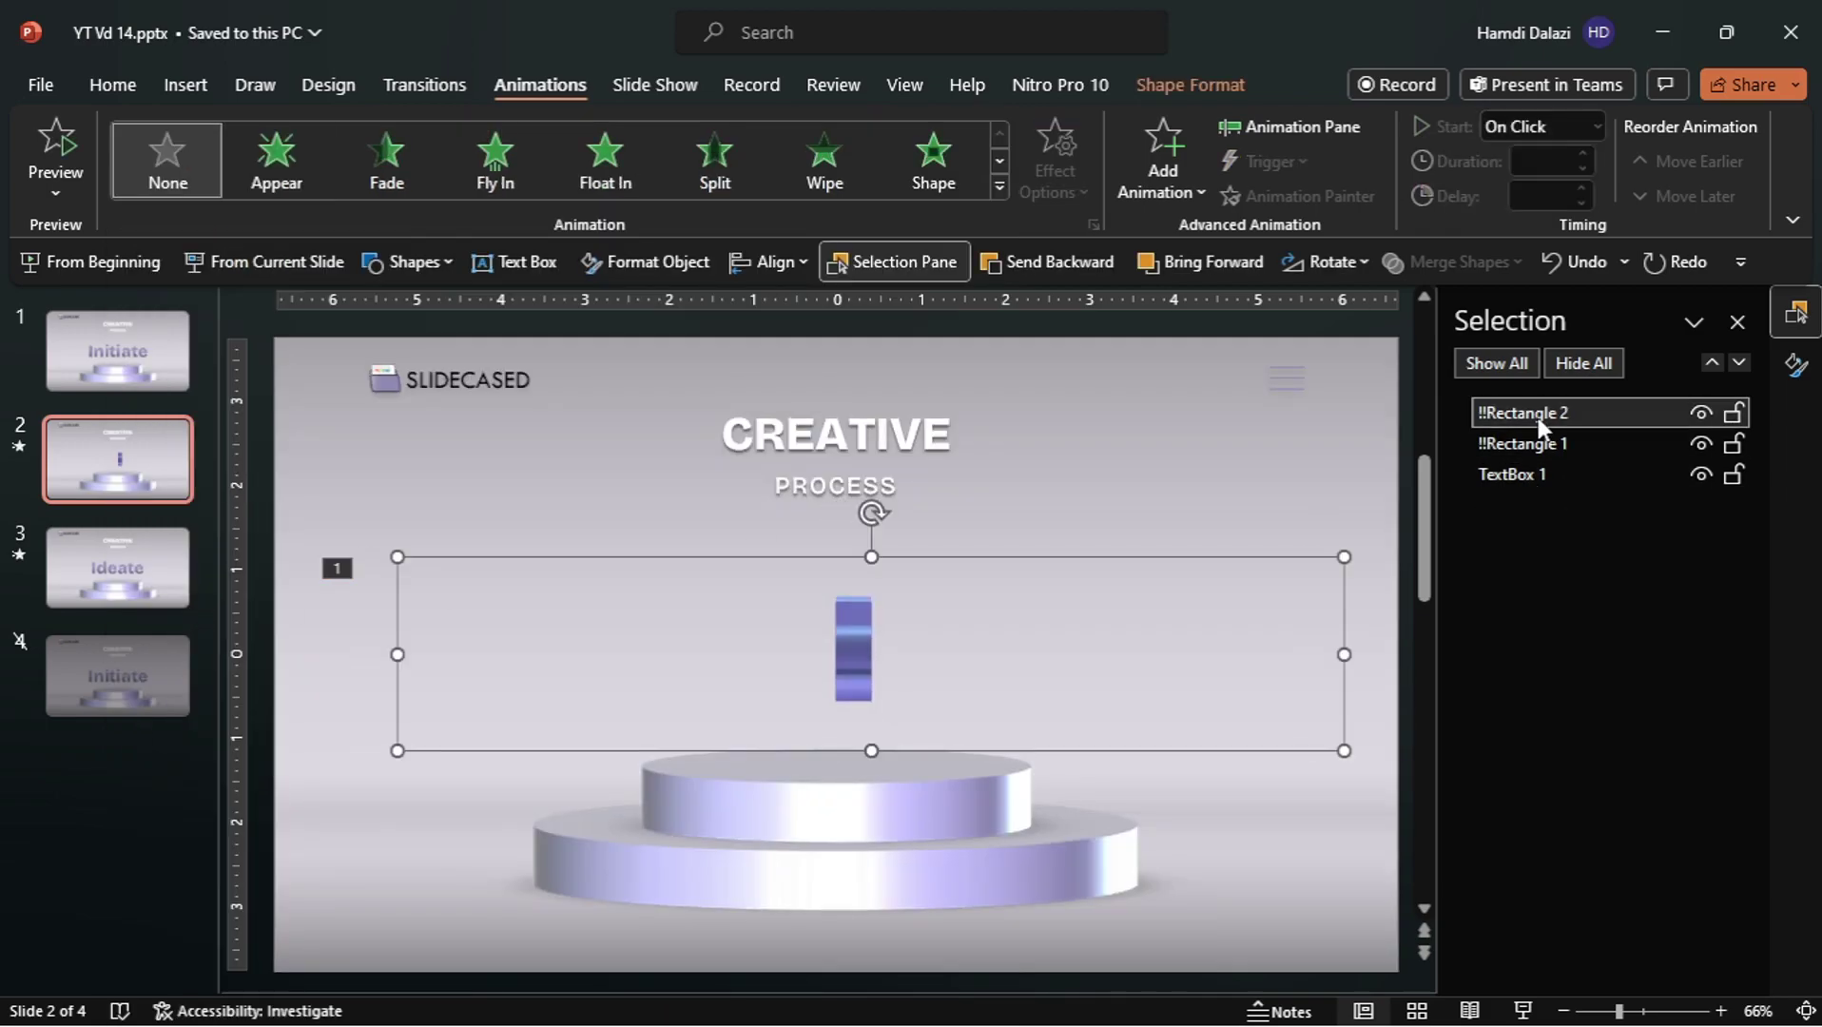
left_click(255, 155)
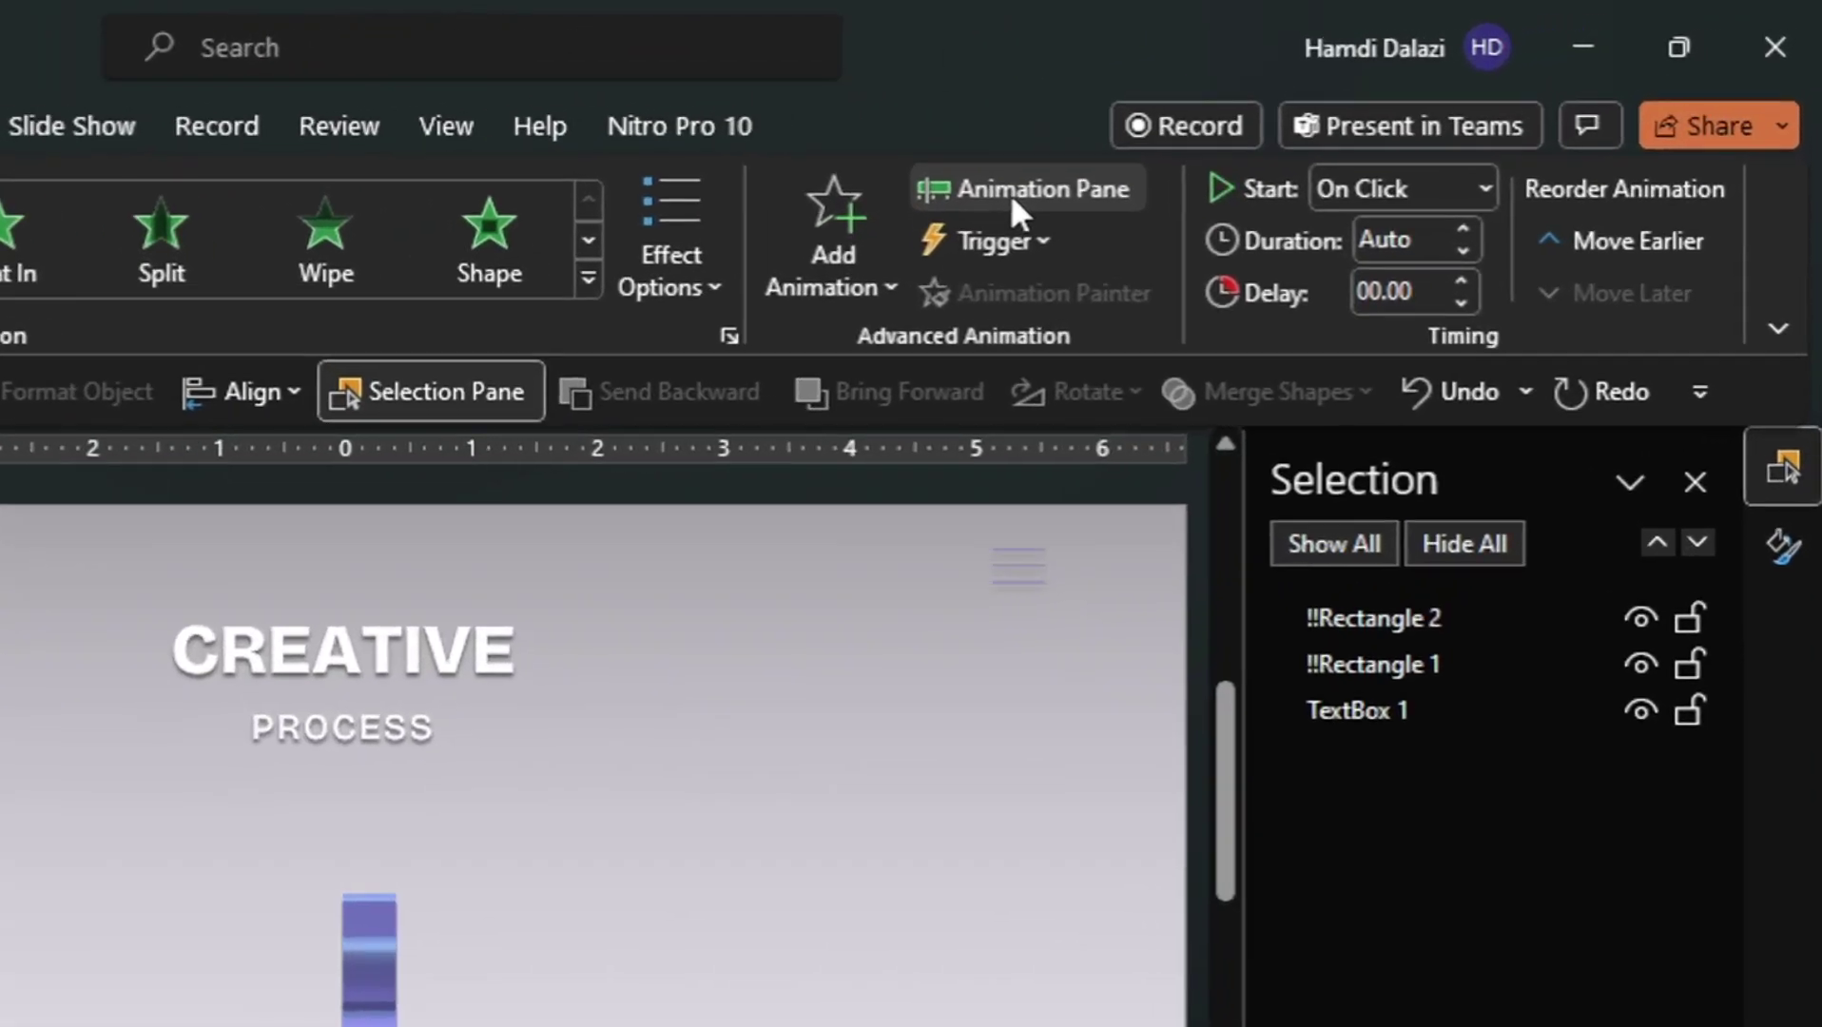
left_click(1009, 194)
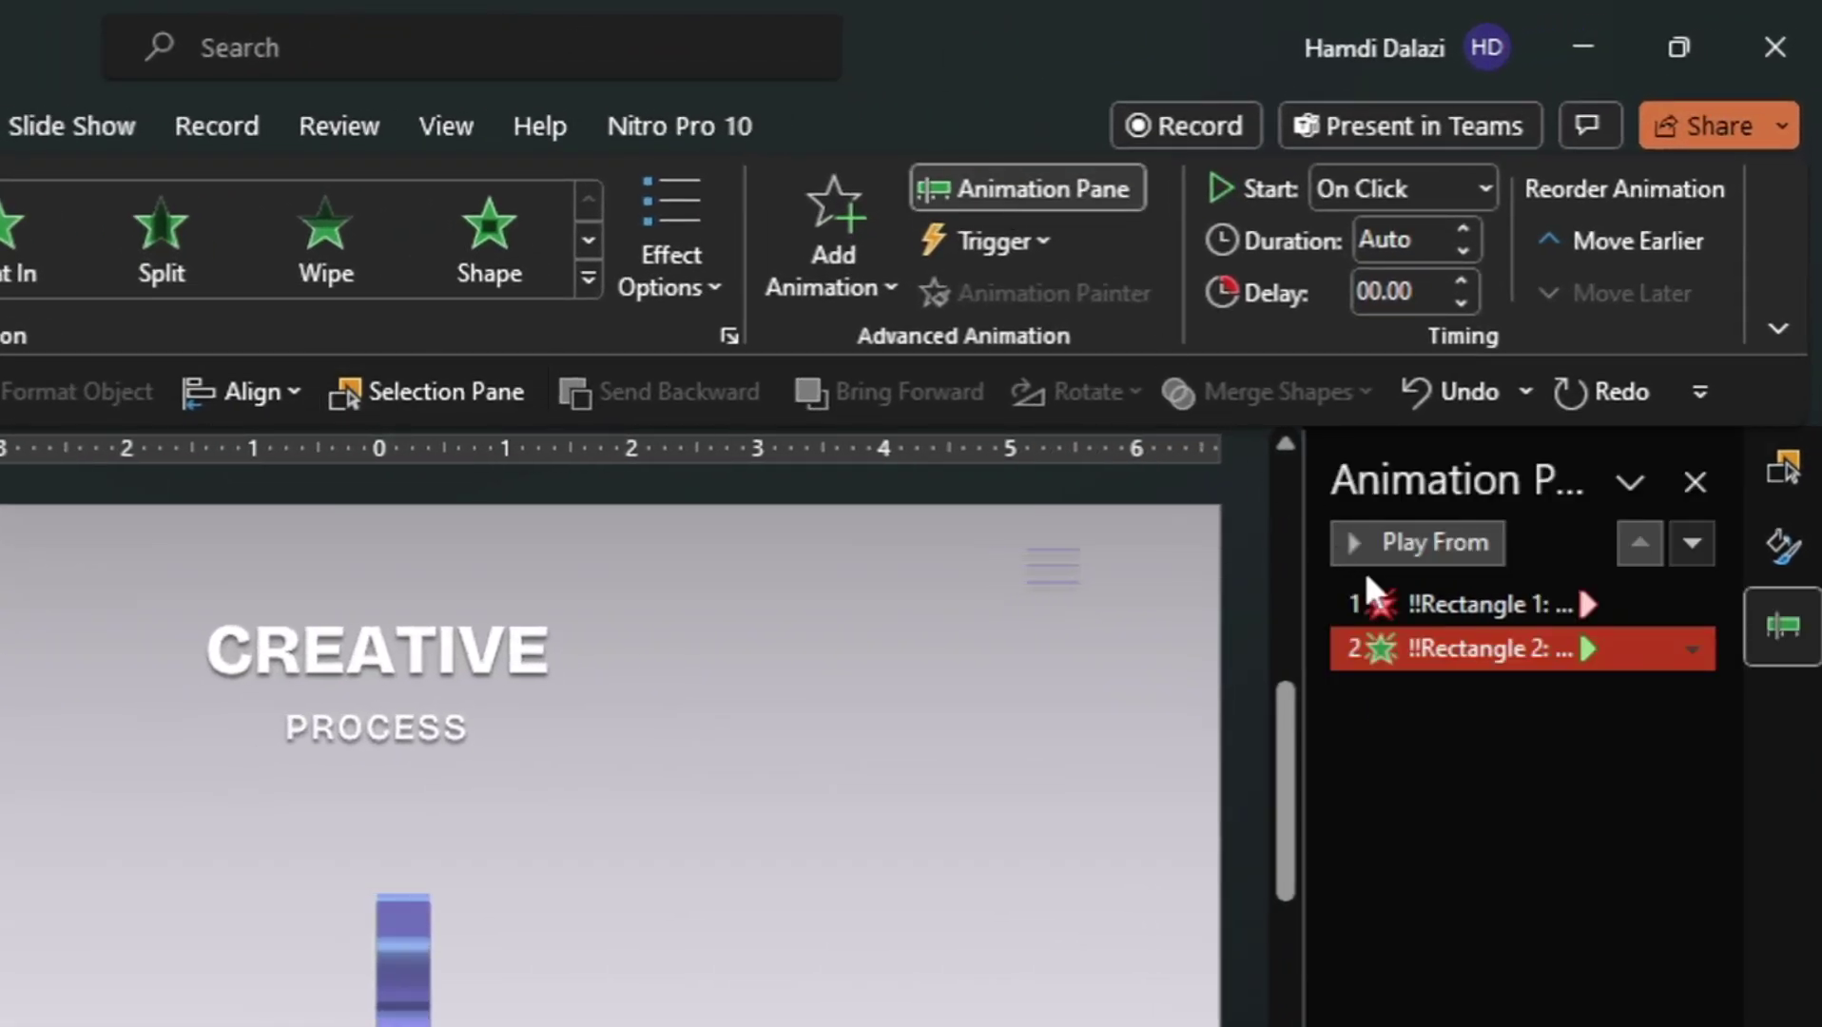
Make Rectangle 1's Disappear animation start With Previous
left_click(1408, 595)
left_click(1693, 605)
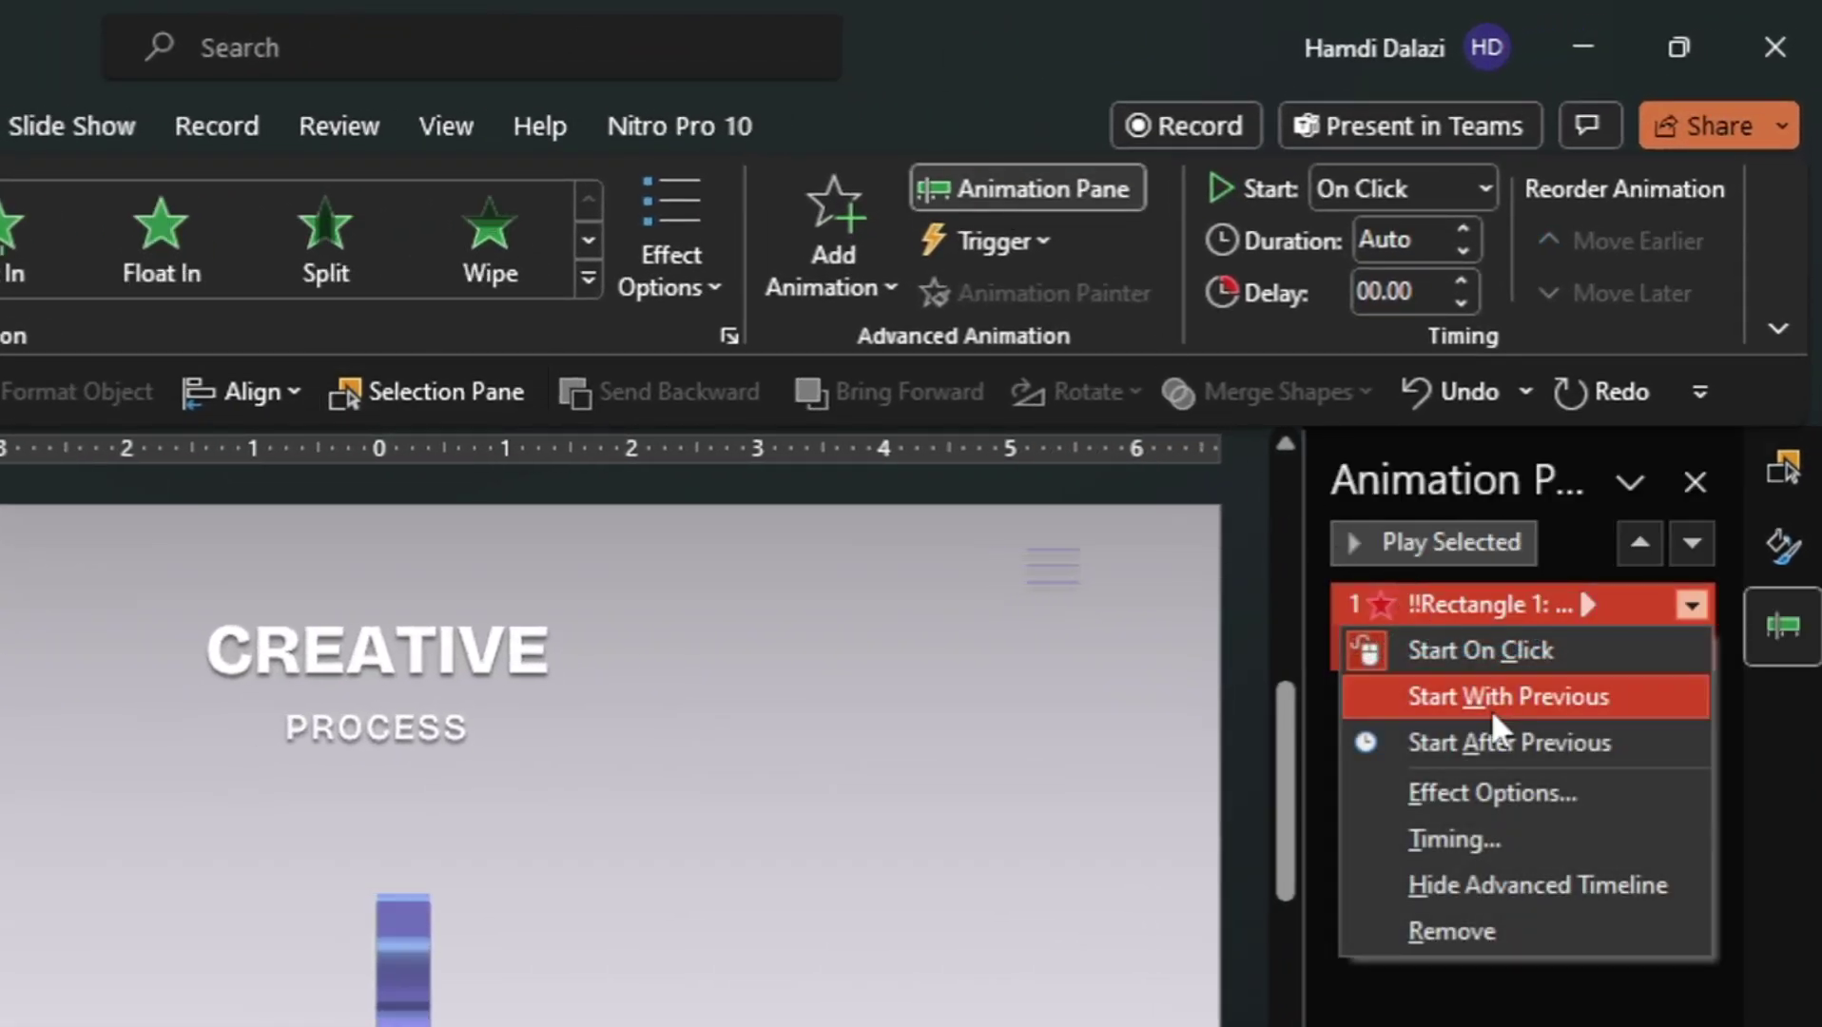
left_click(1493, 704)
left_click(1430, 605)
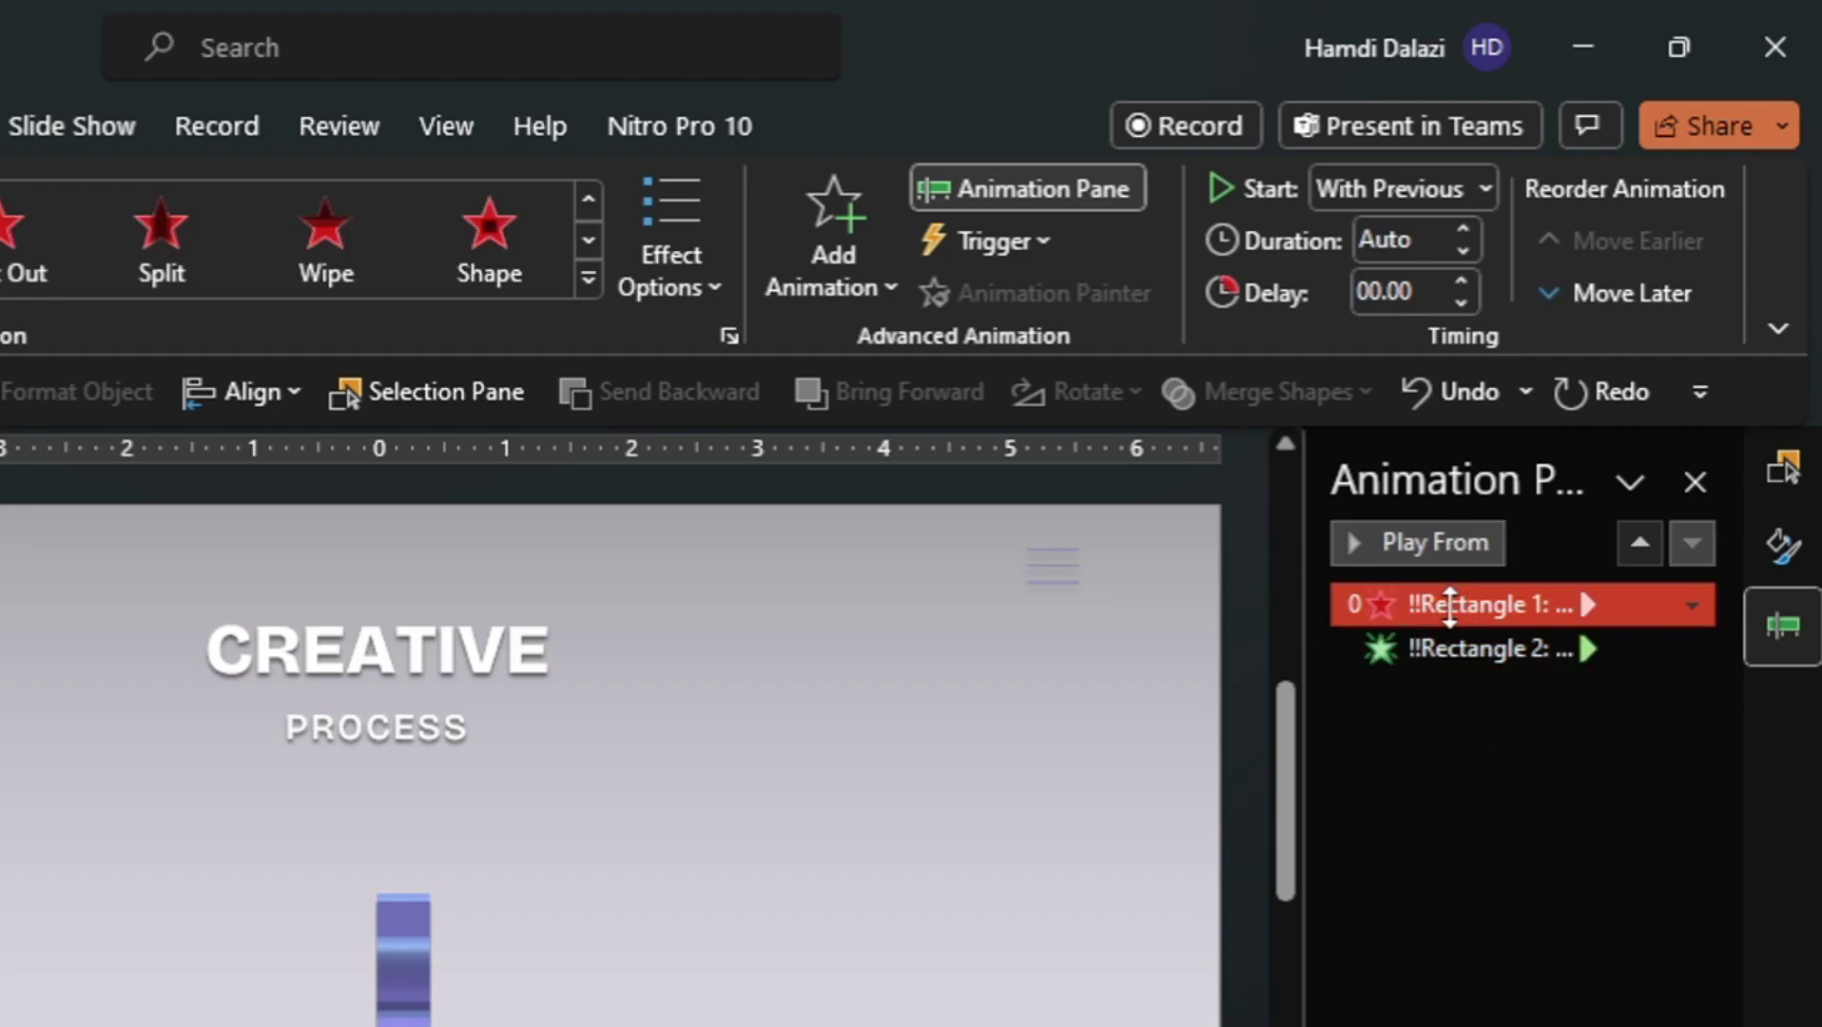
Set Rectangle 2's Appear animation delay to 00.01 seconds
left_click(1449, 632)
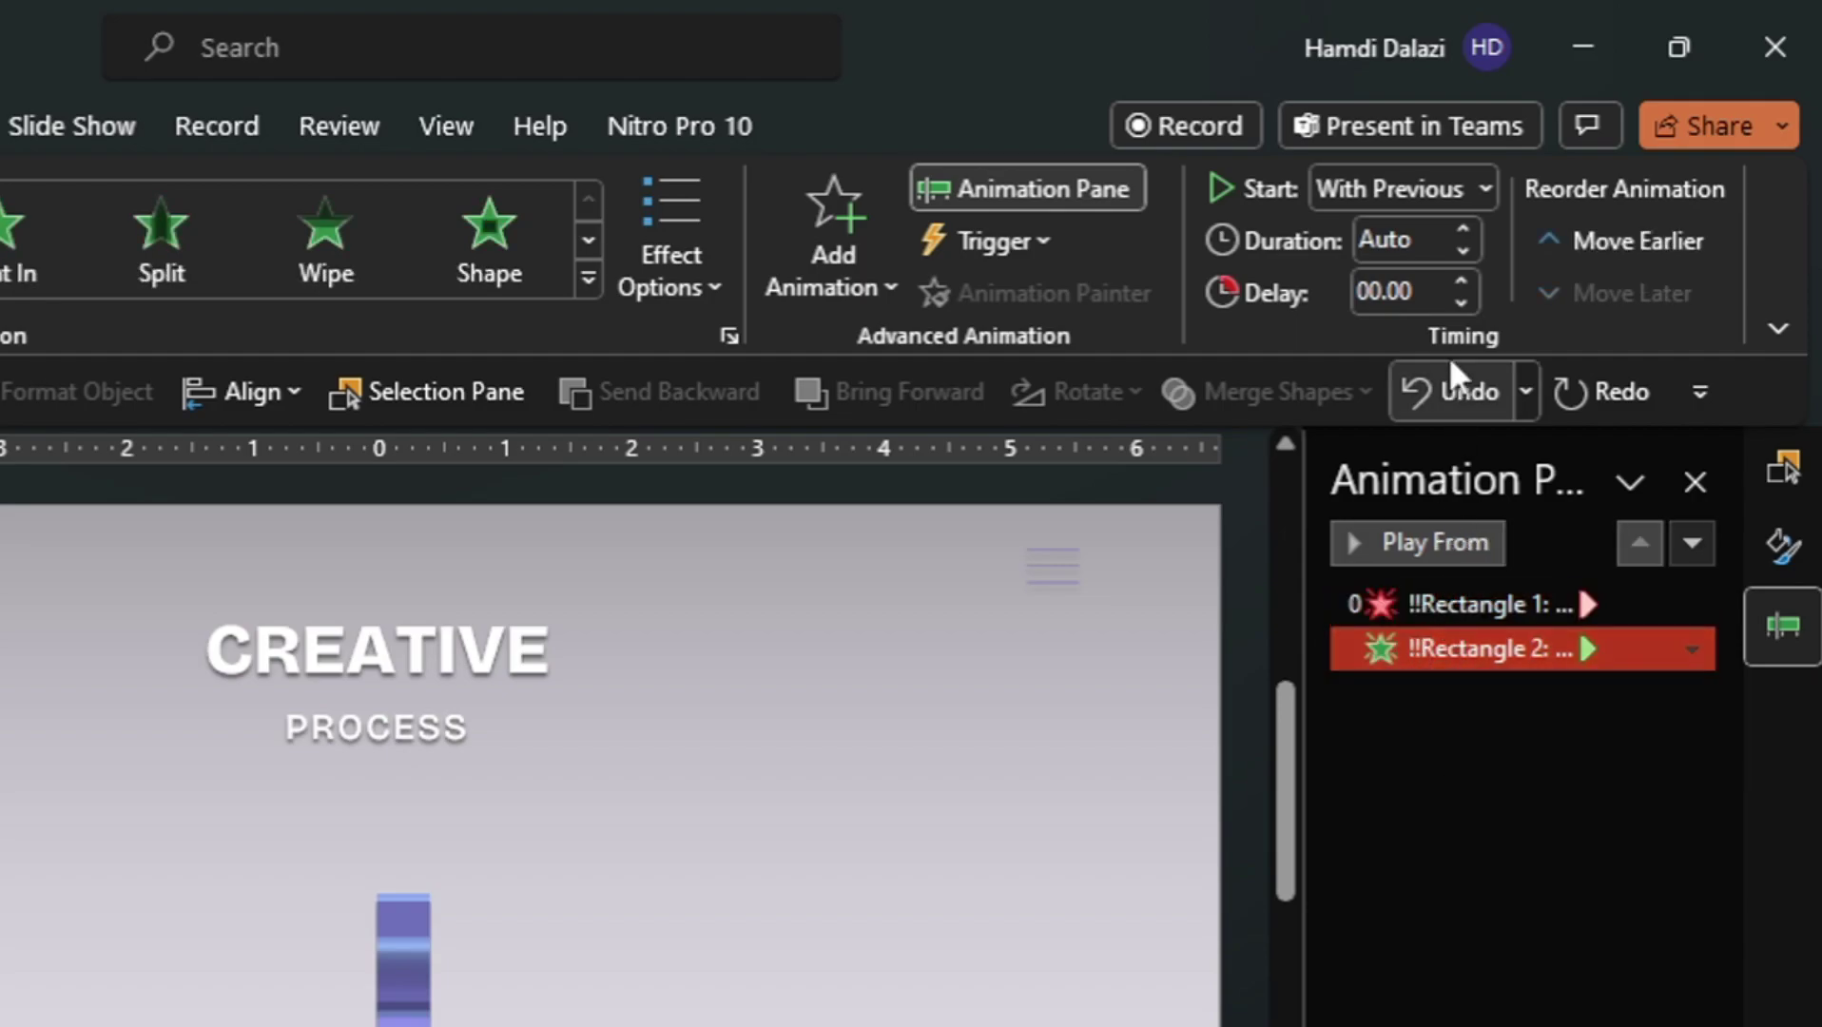
left_click(1424, 306)
key("BackSpace")
type("1")
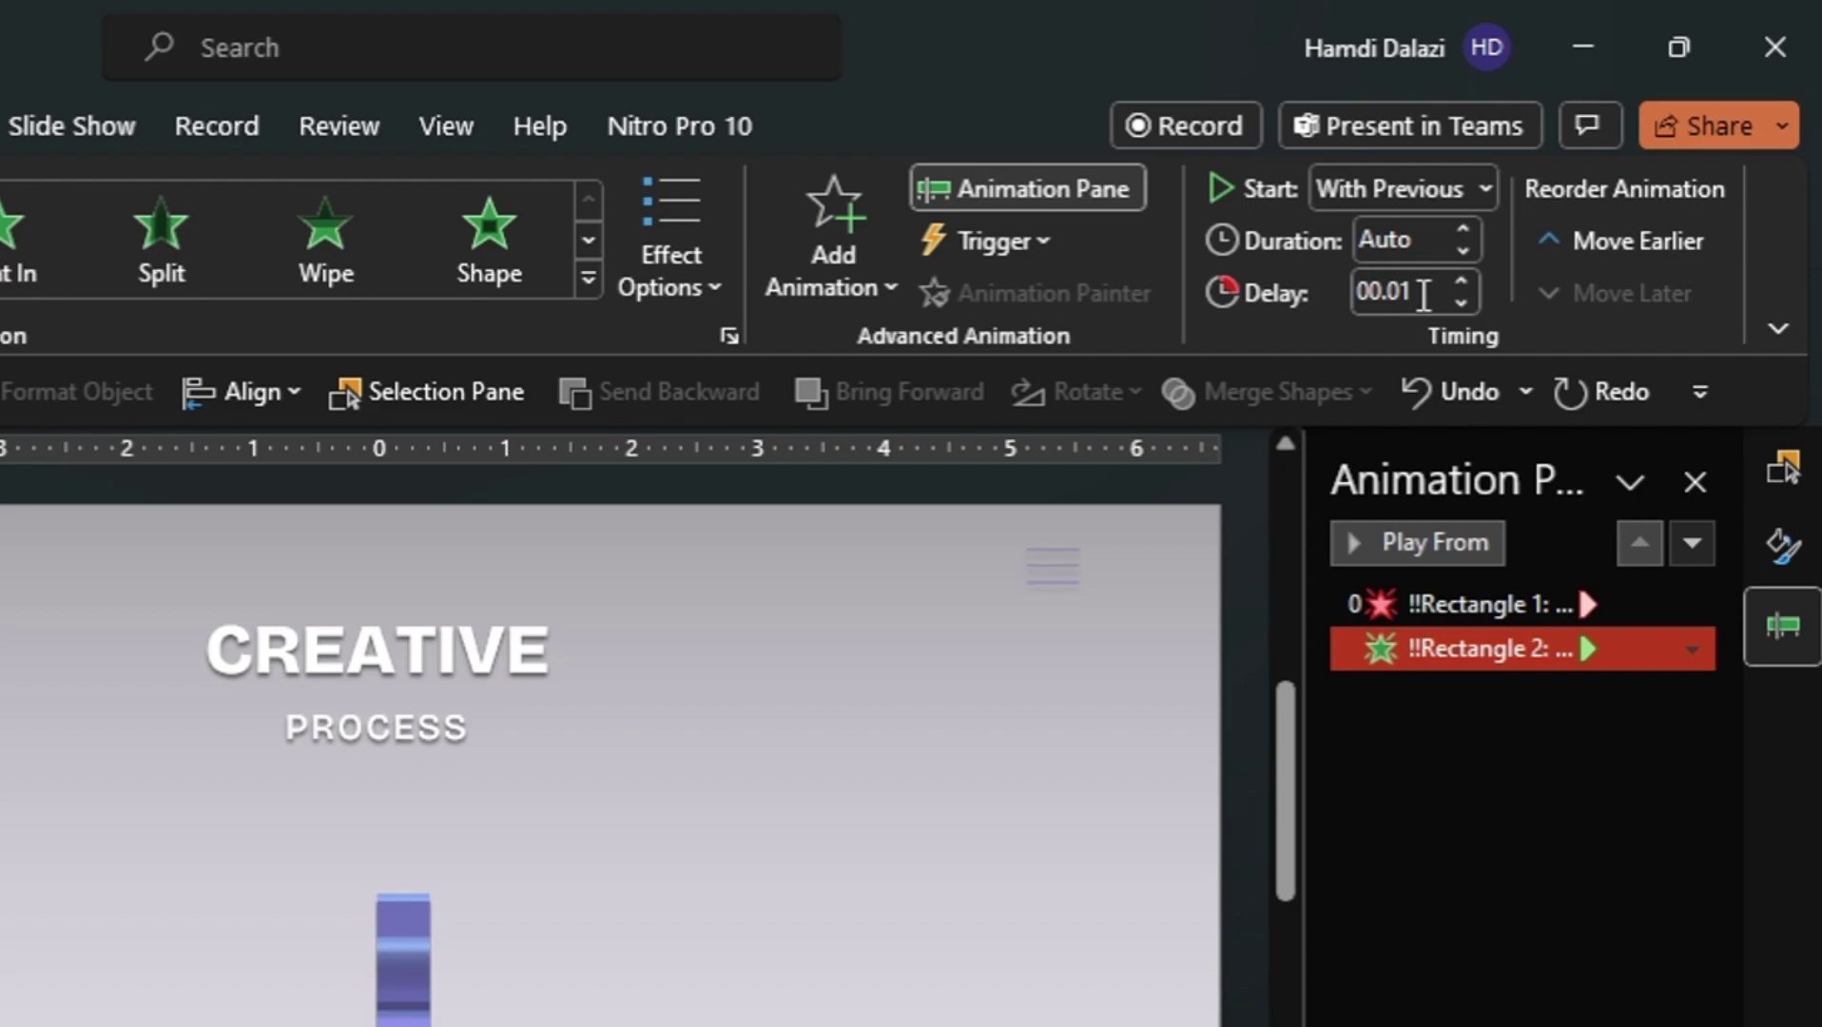
Set Rectangle 1's Disappear animation delay to 00.02 seconds, then return to slide 1
left_click(1426, 605)
left_click(1417, 286)
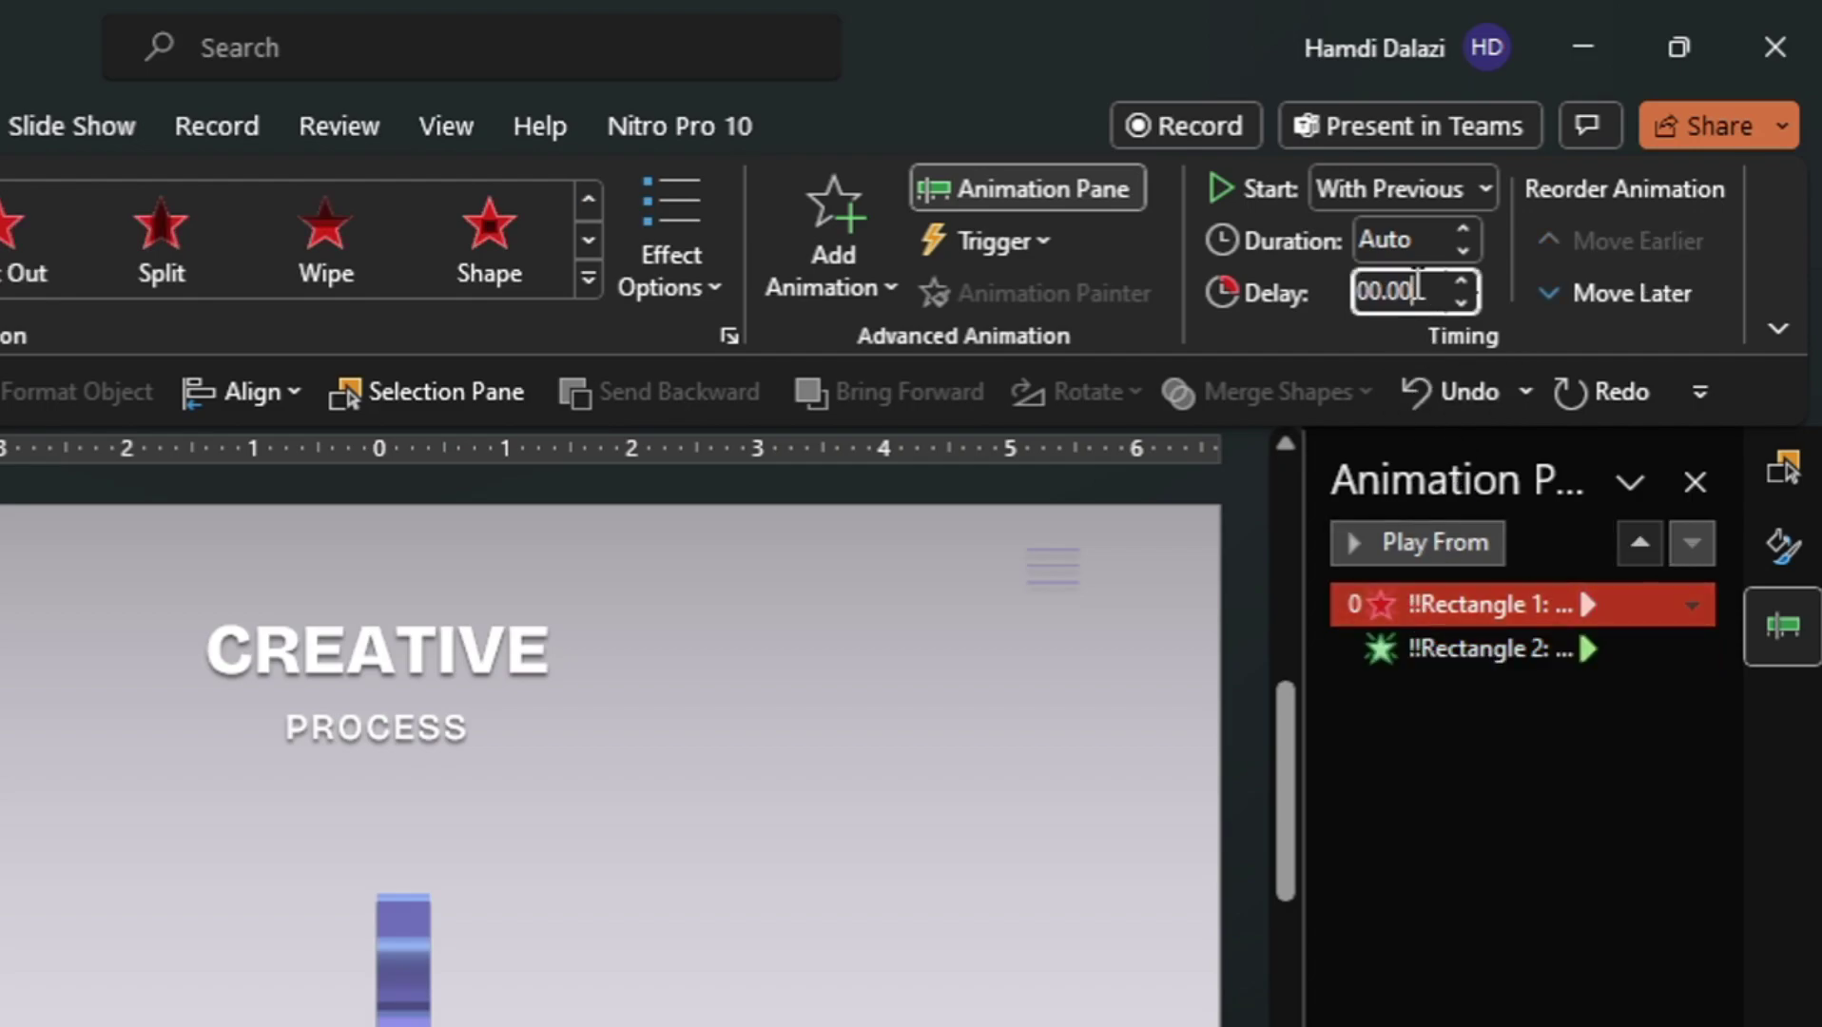
type("2")
key("Return")
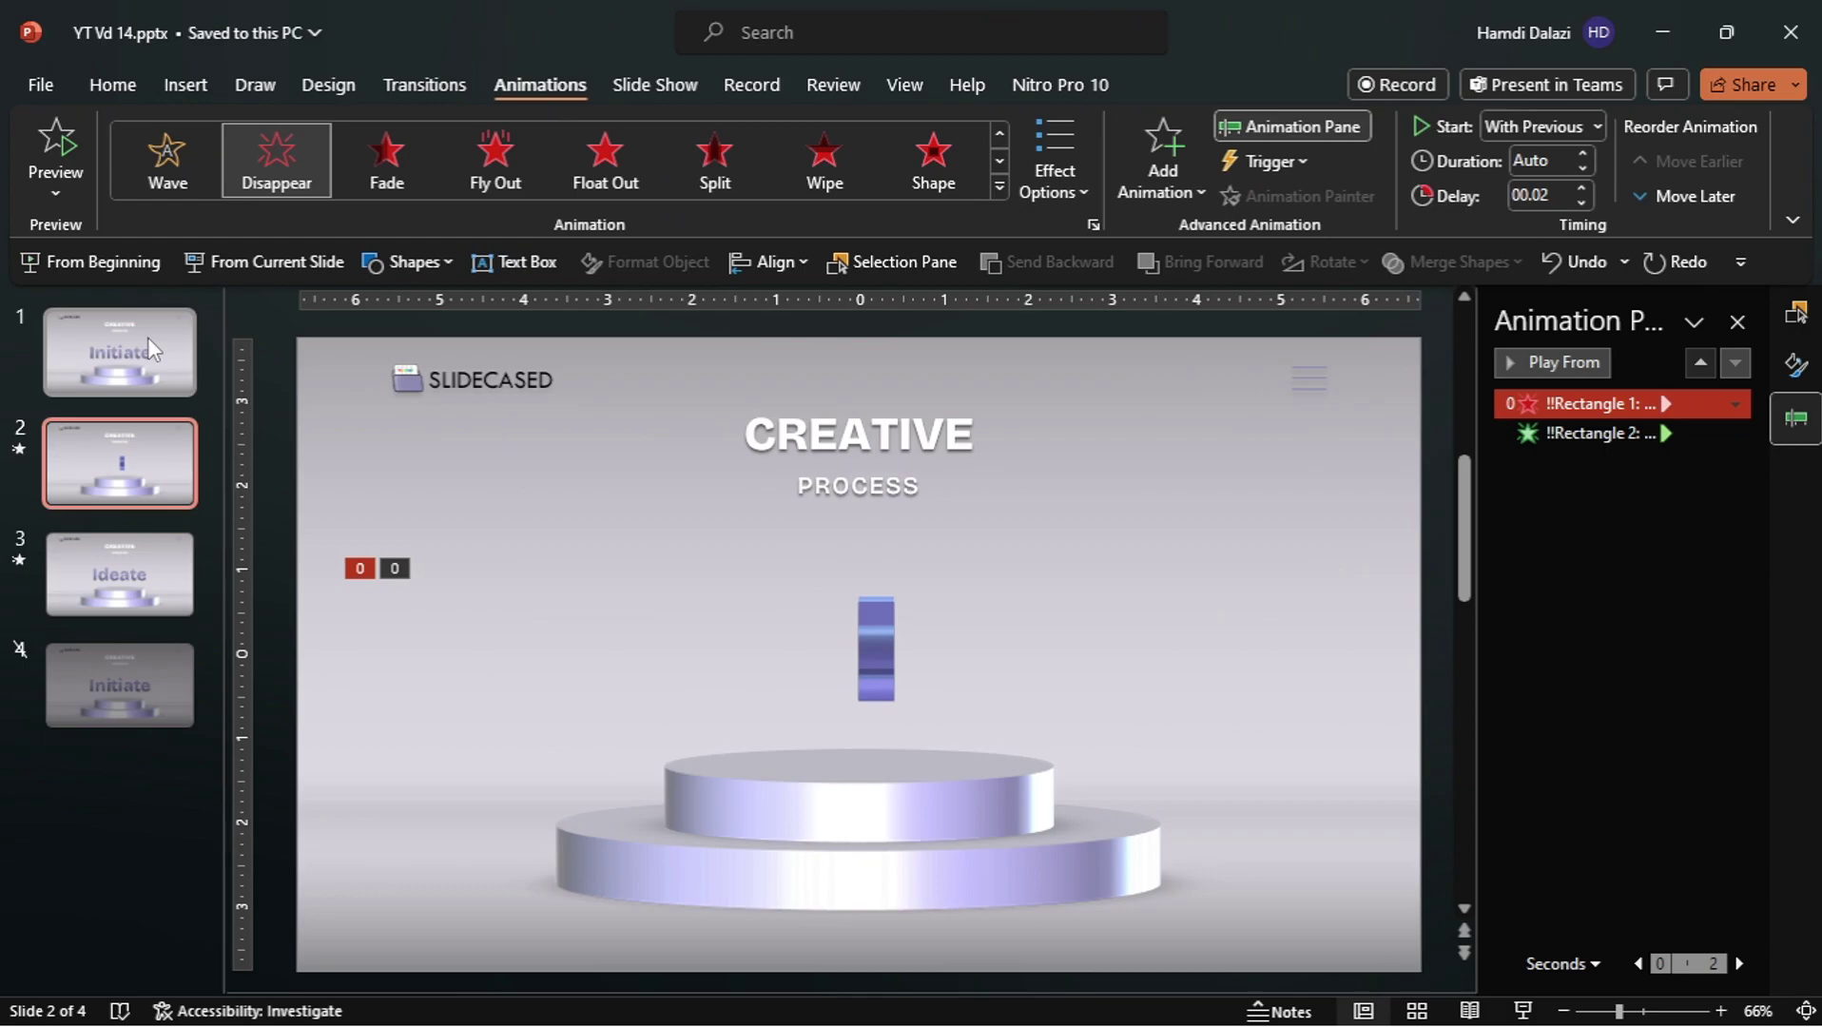
left_click(149, 339)
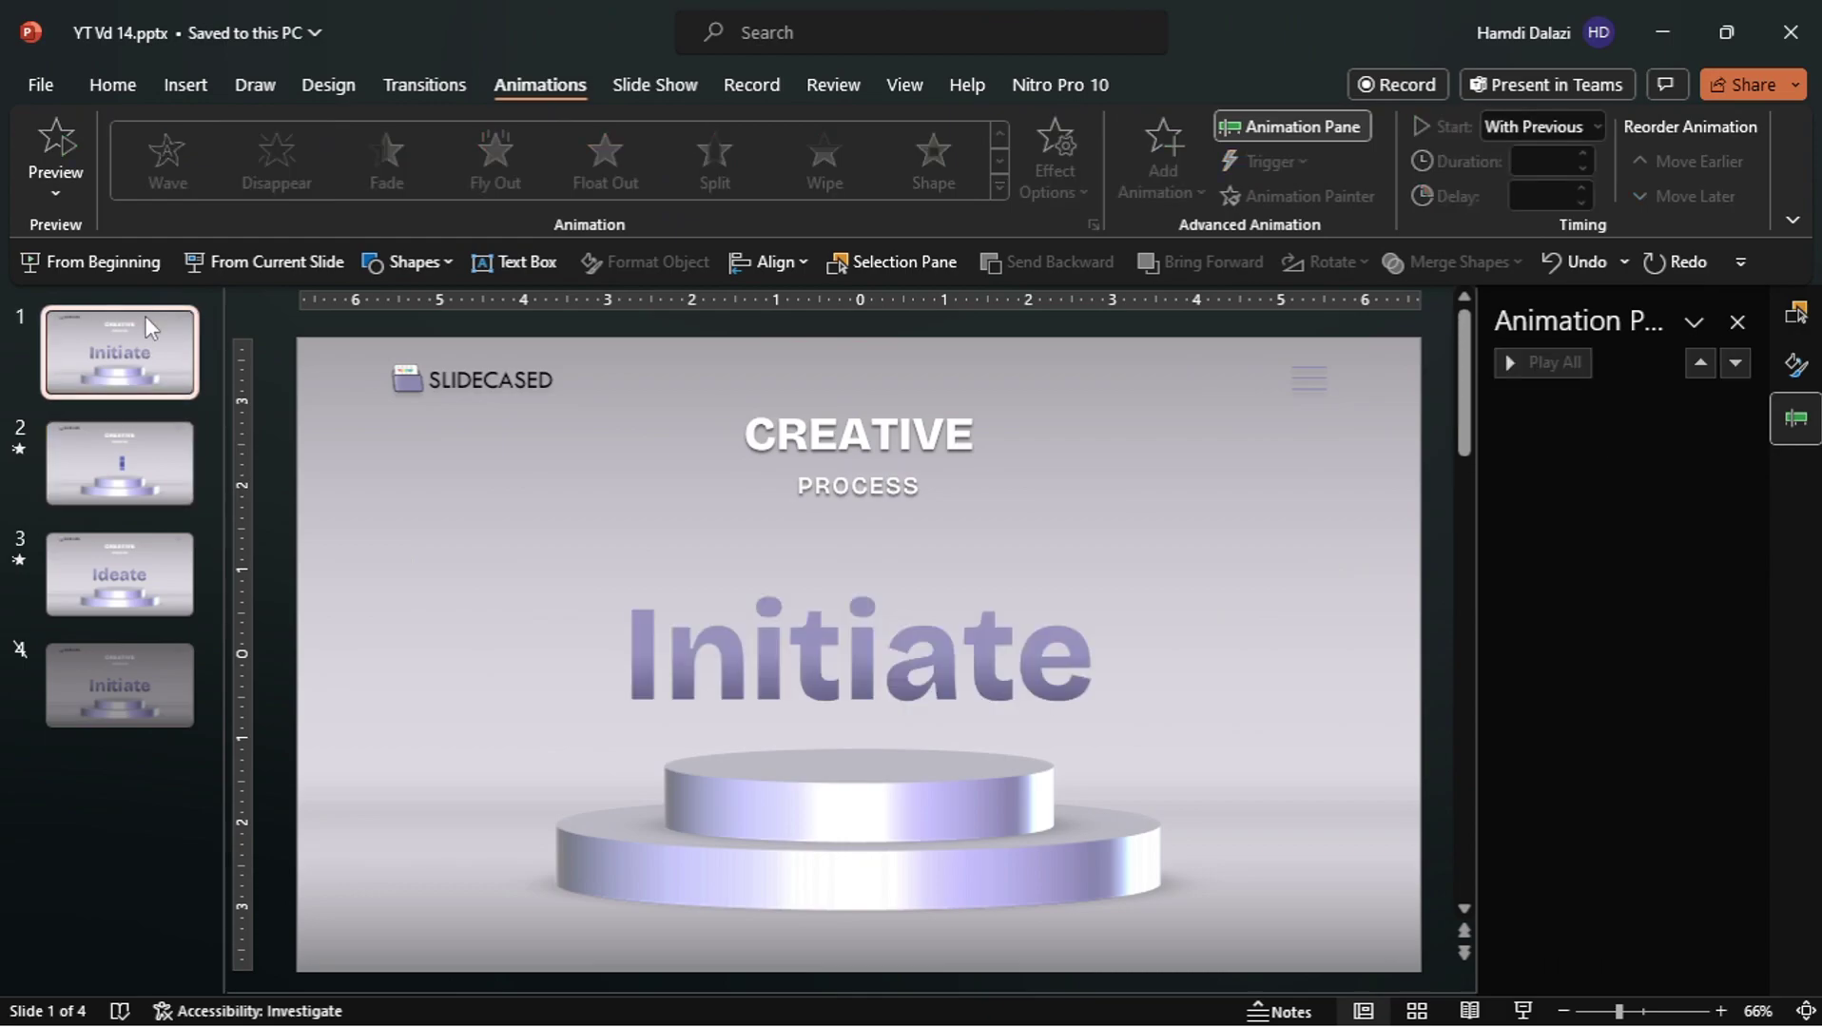
Play the show from the beginning to watch Initiate flip into Ideate, then reopen slide 2
left_click(126, 267)
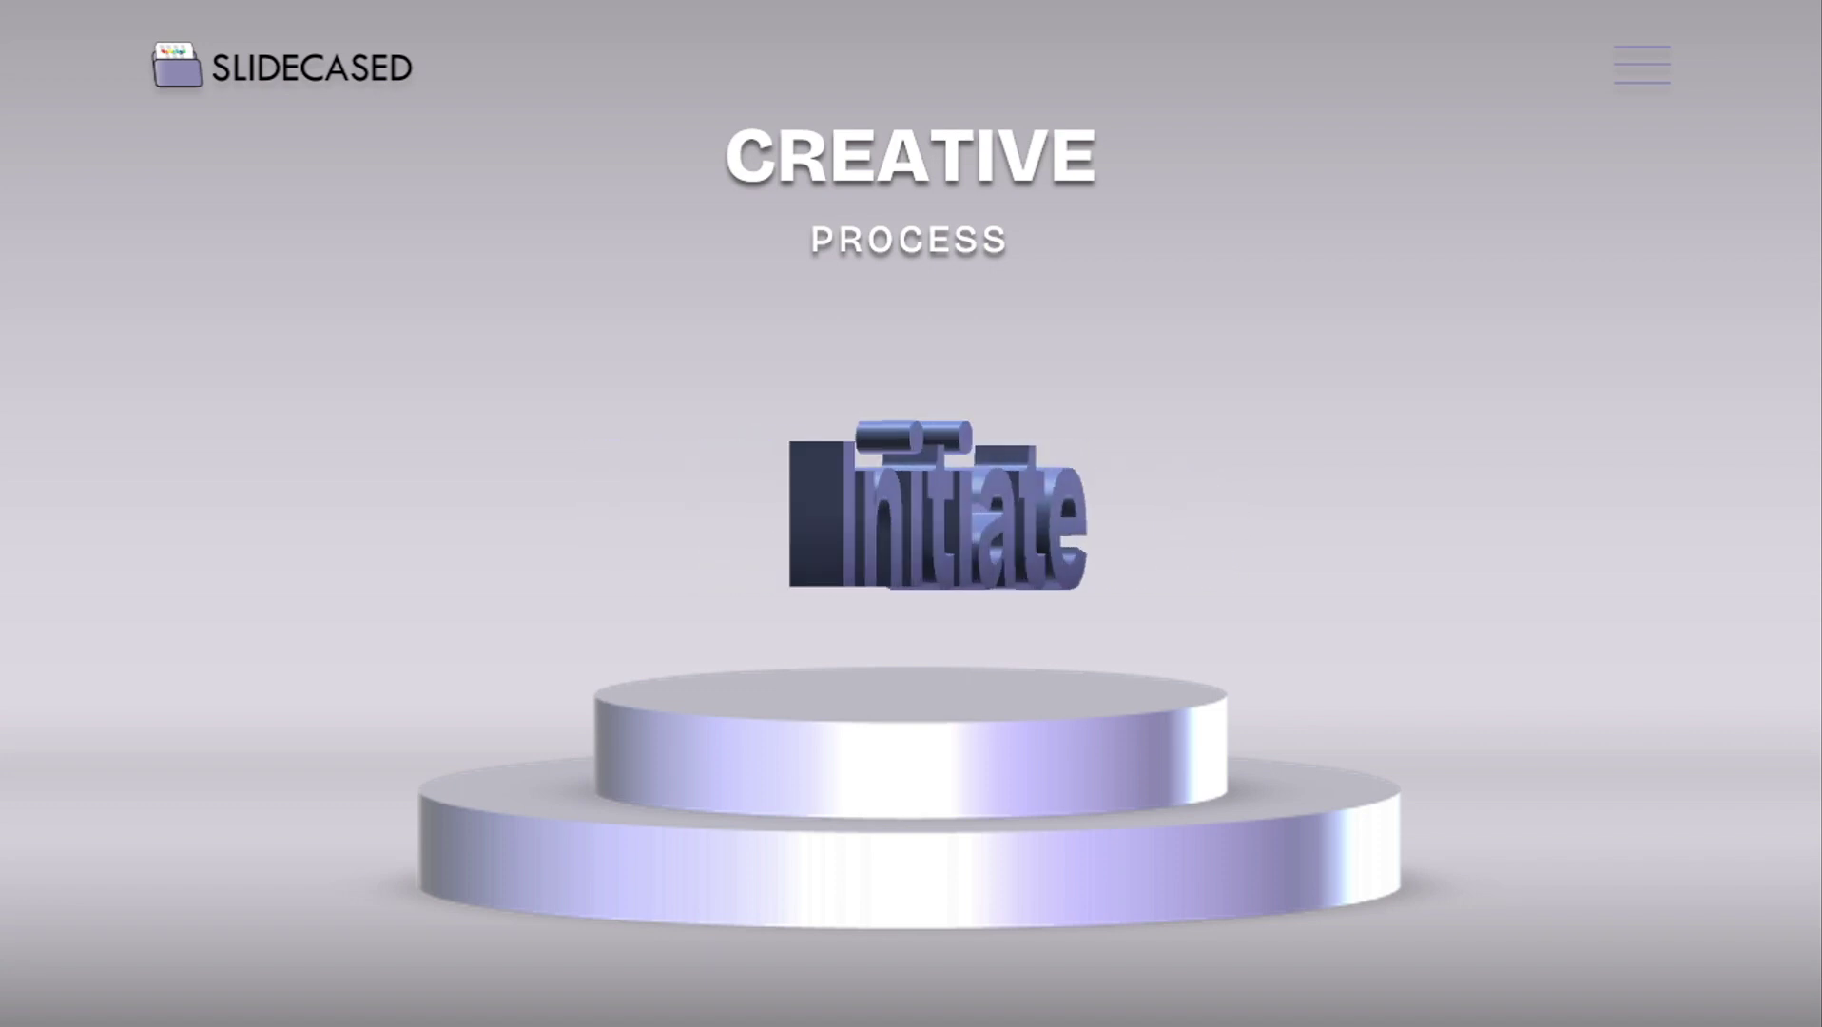
key("Escape")
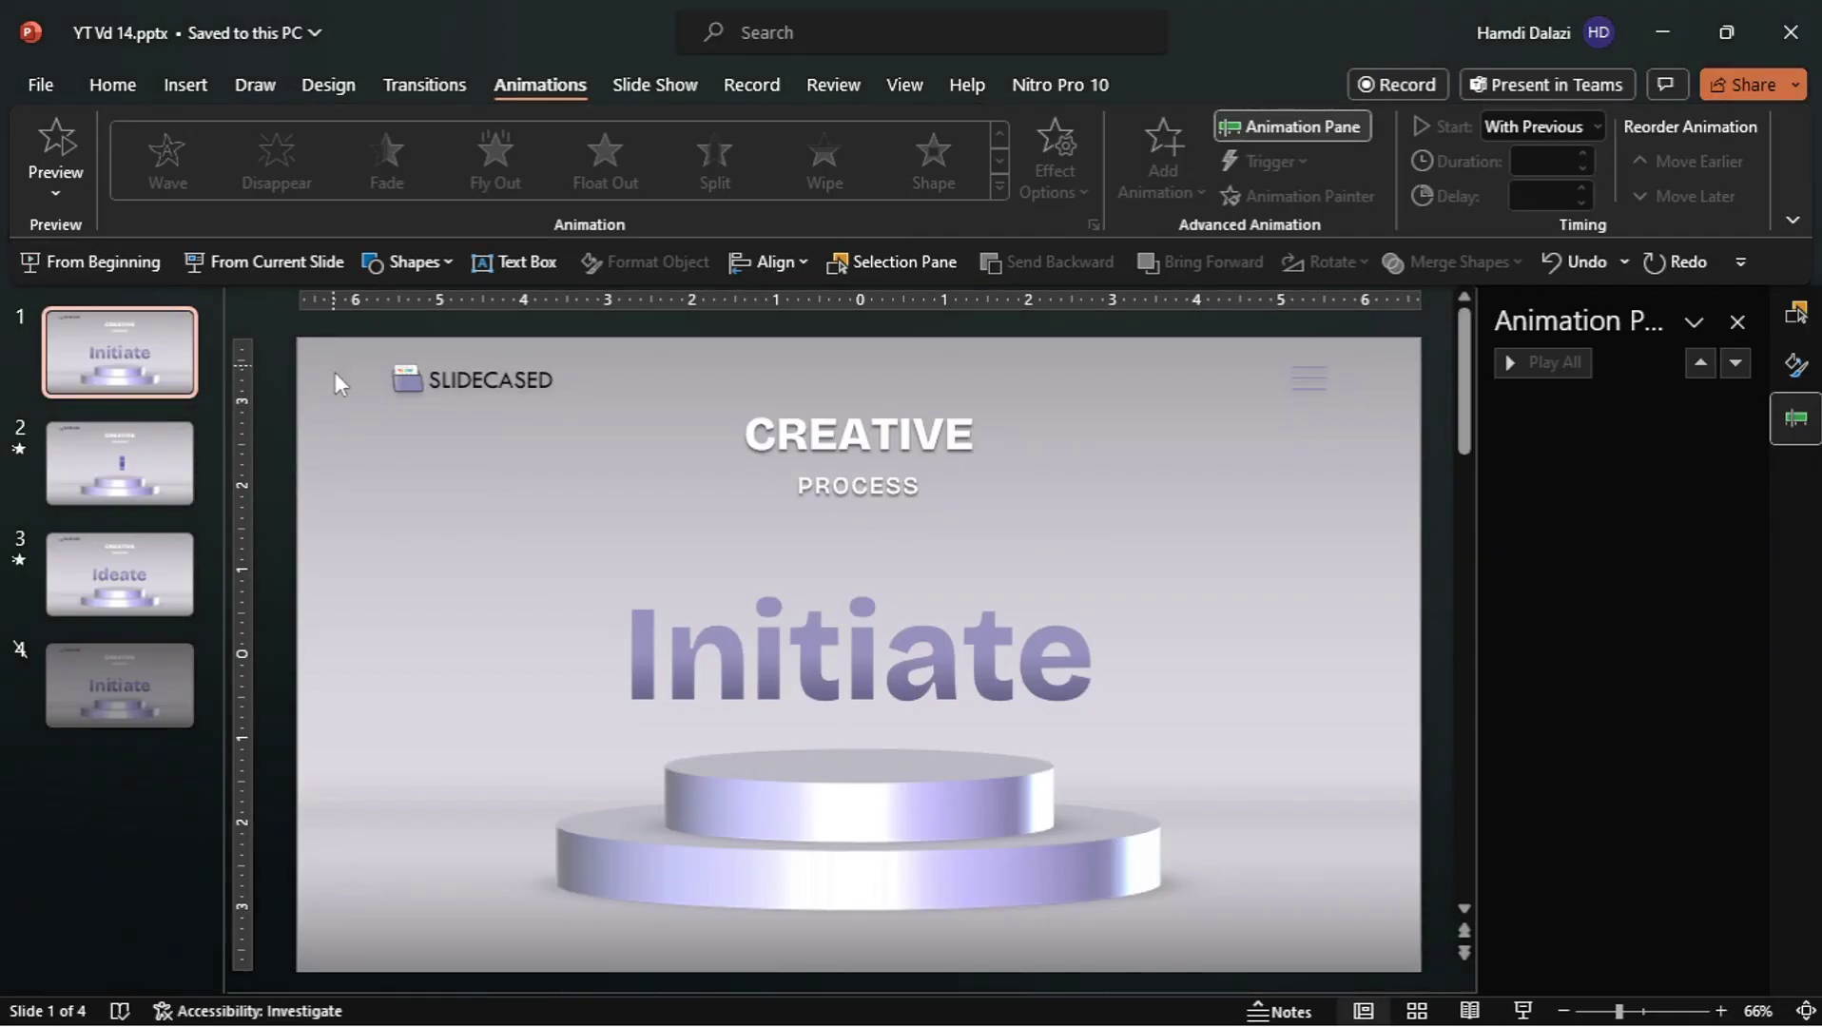
left_click(120, 463)
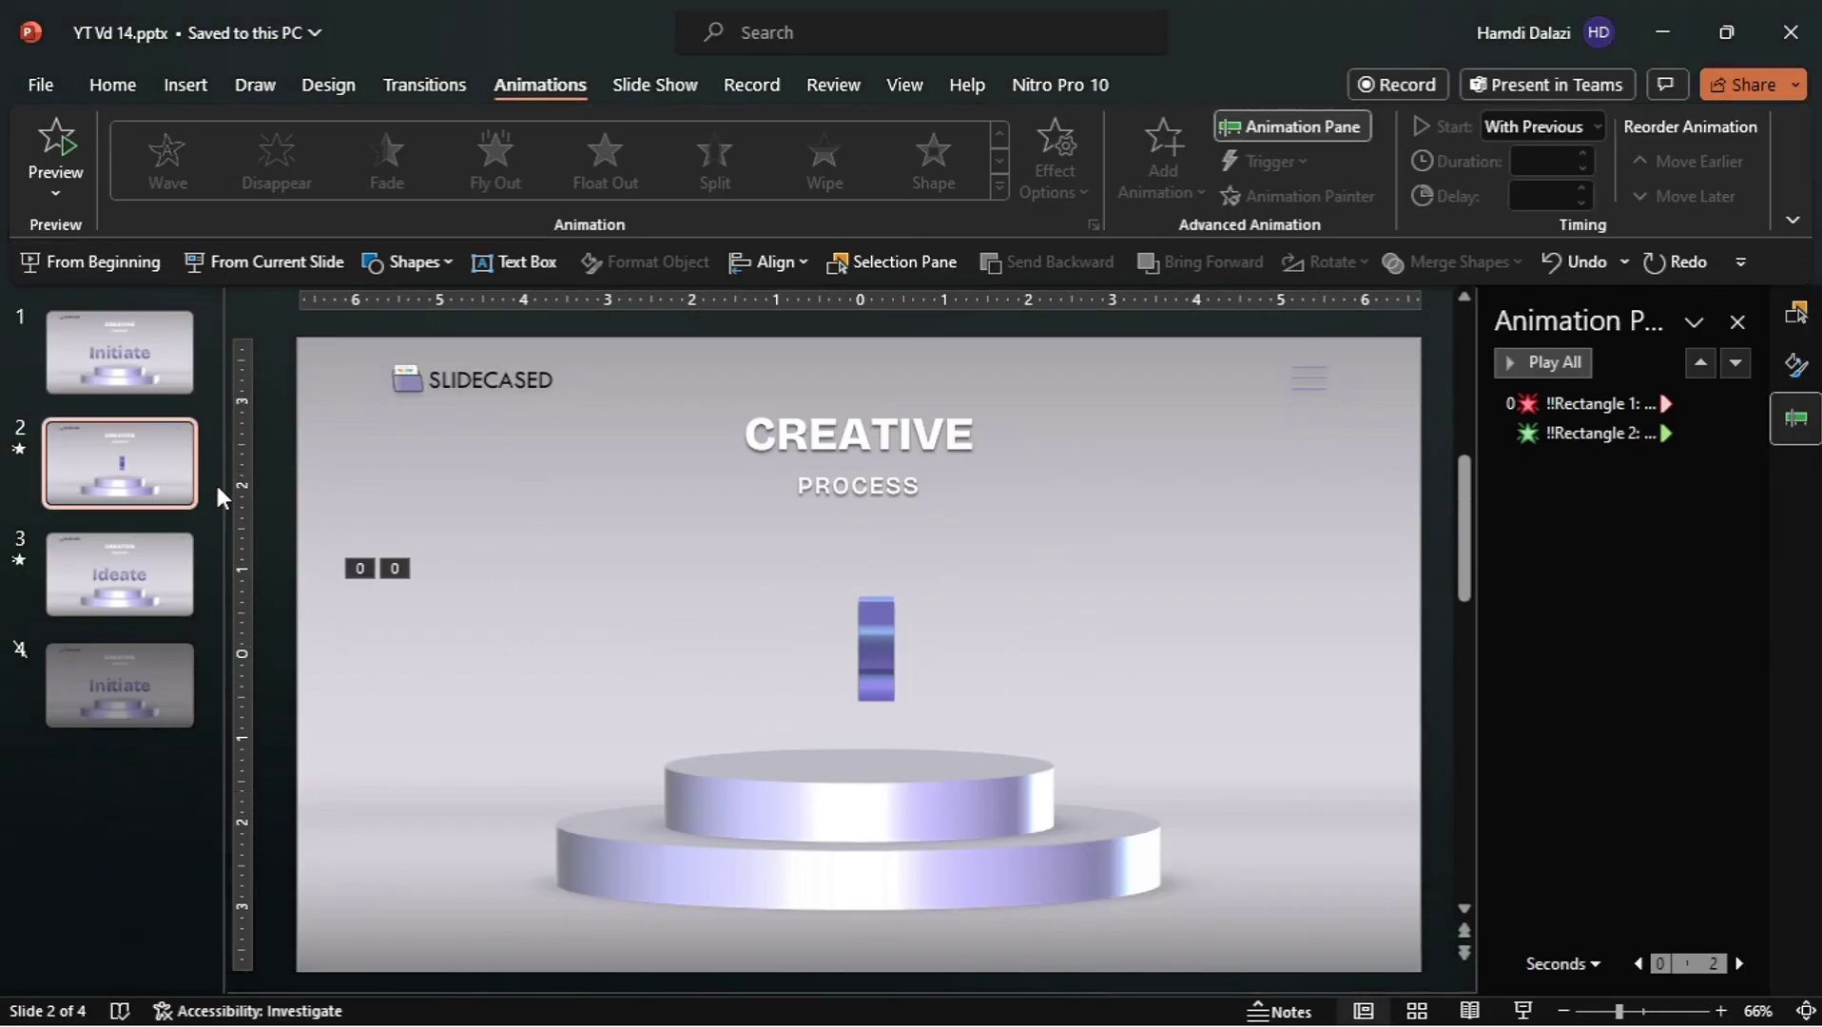
Make slide 2 also auto-advance after 00:00.00, then replay the show from slide 1
left_click(425, 84)
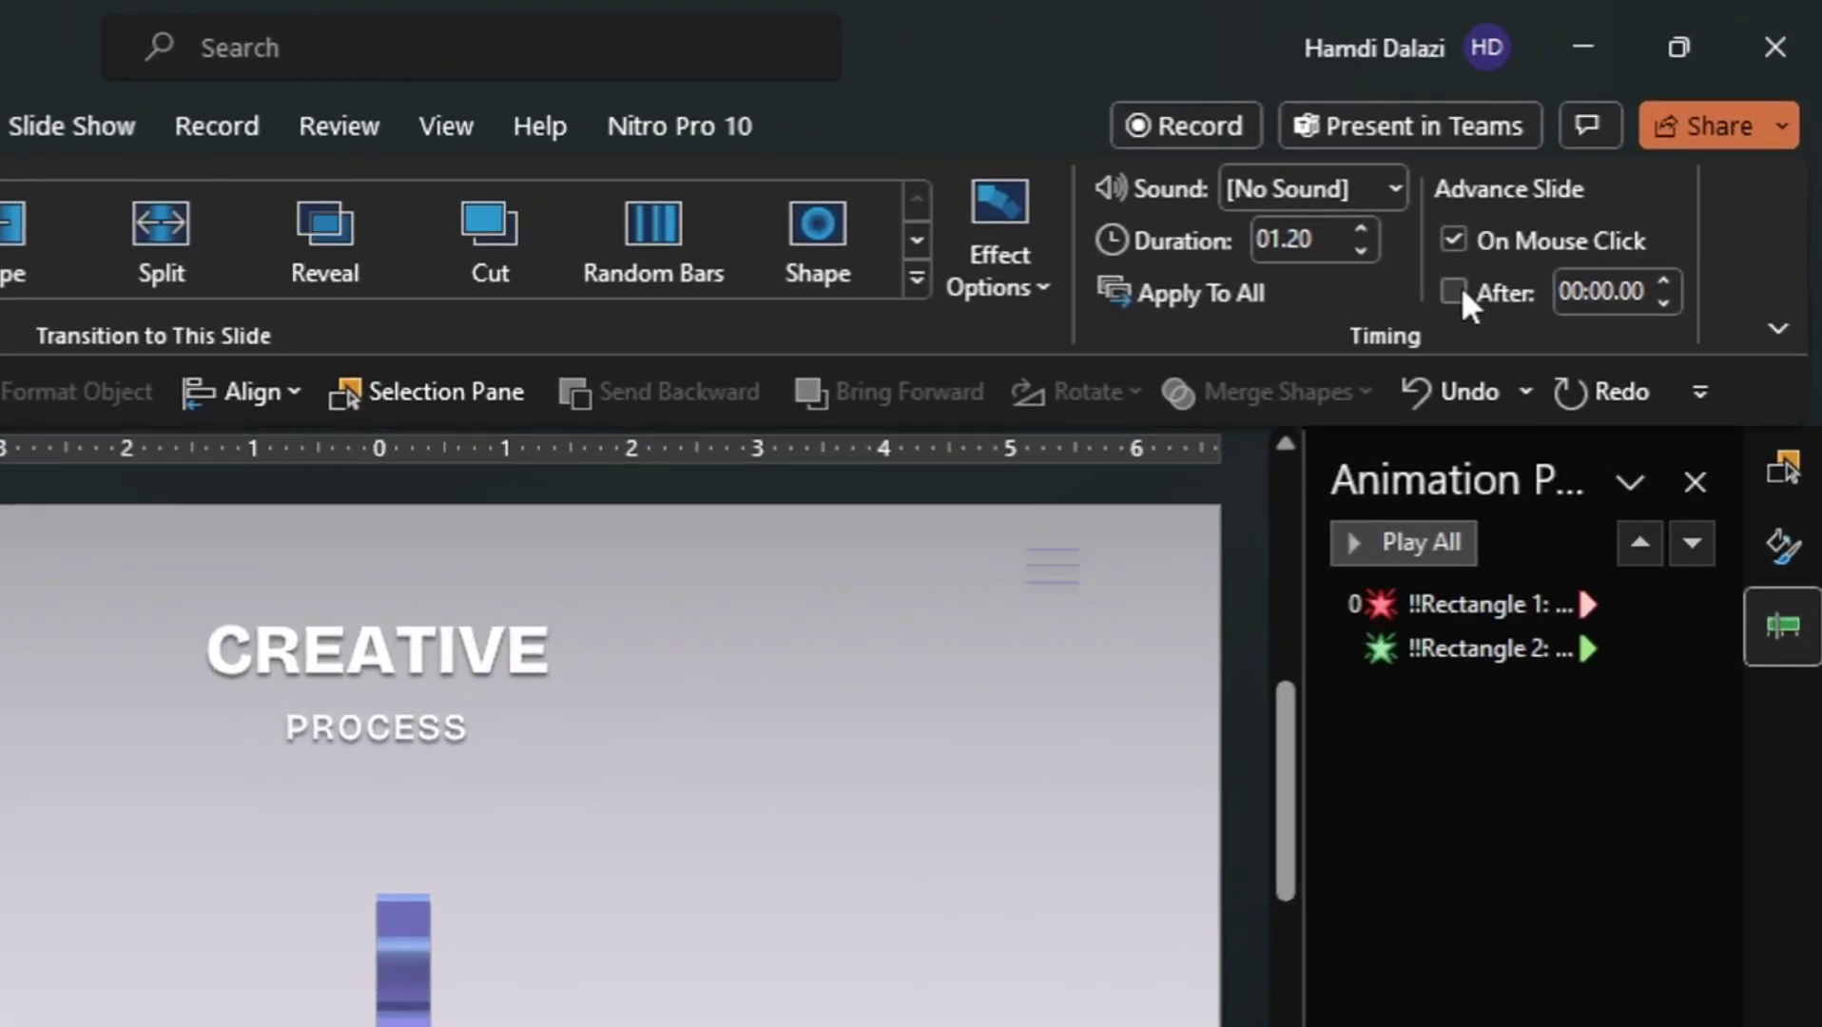
left_click(1455, 292)
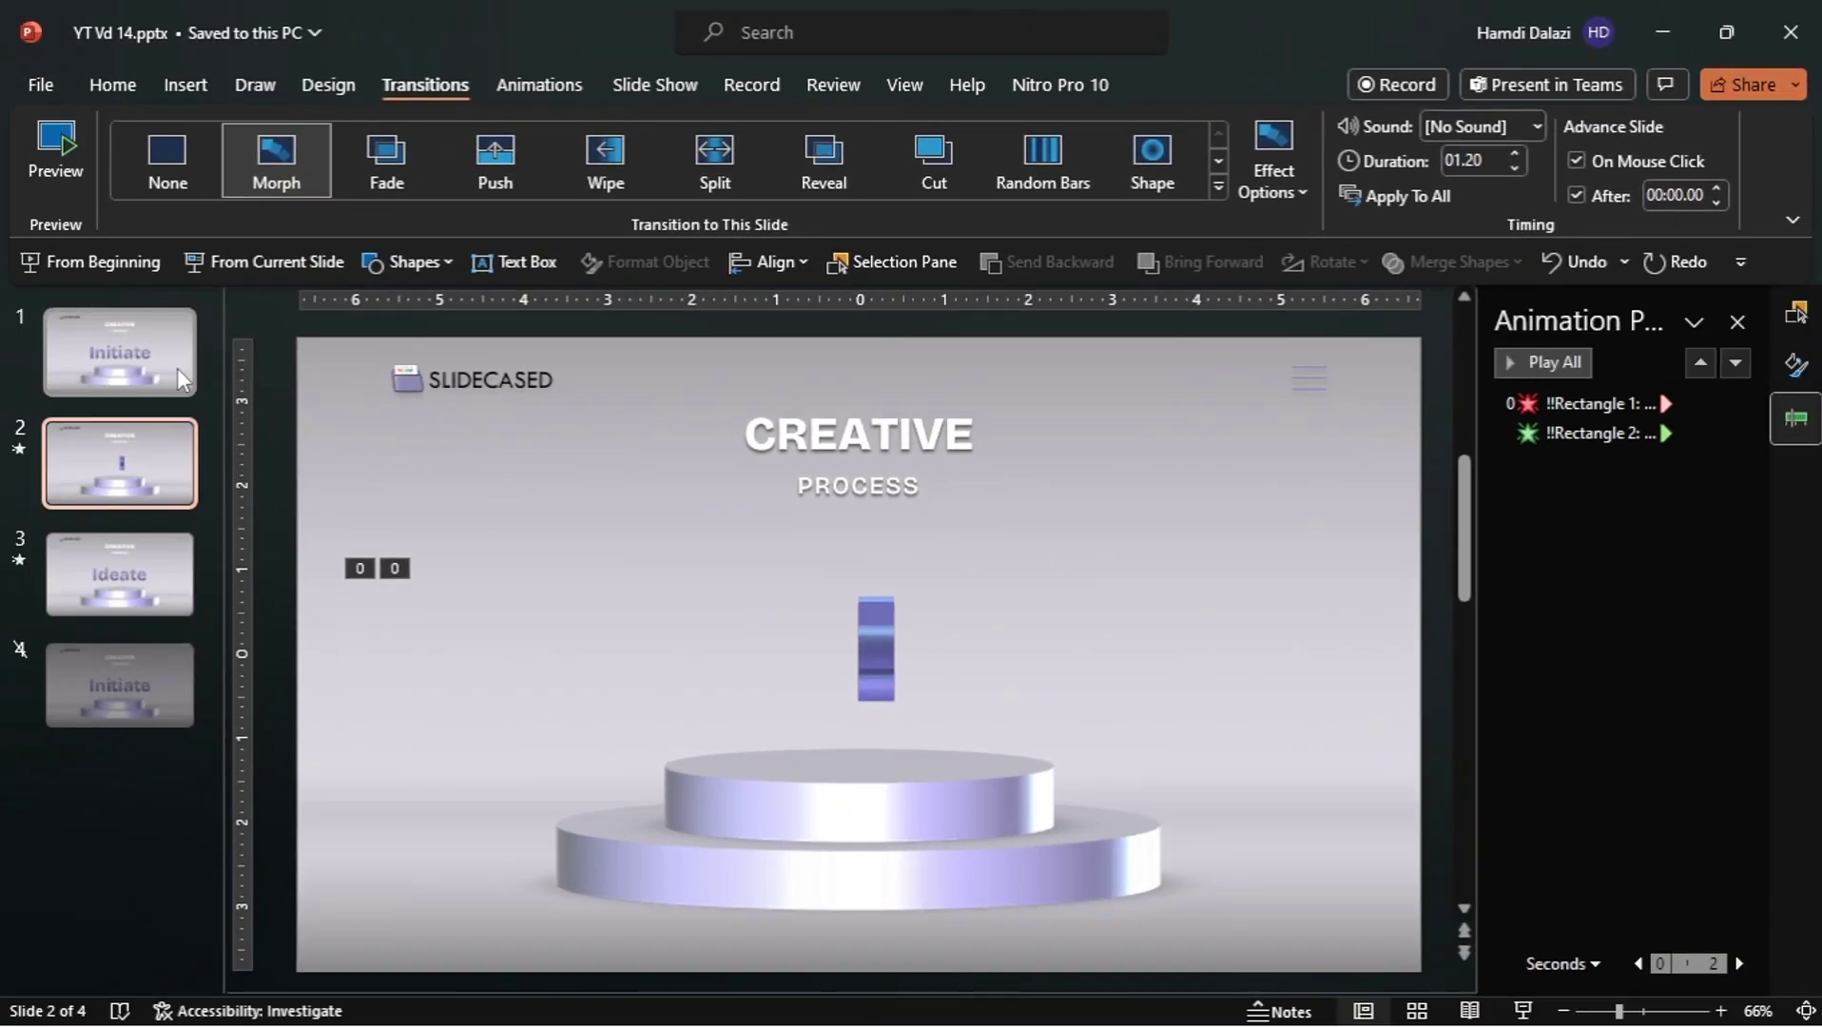
left_click(120, 352)
left_click(90, 262)
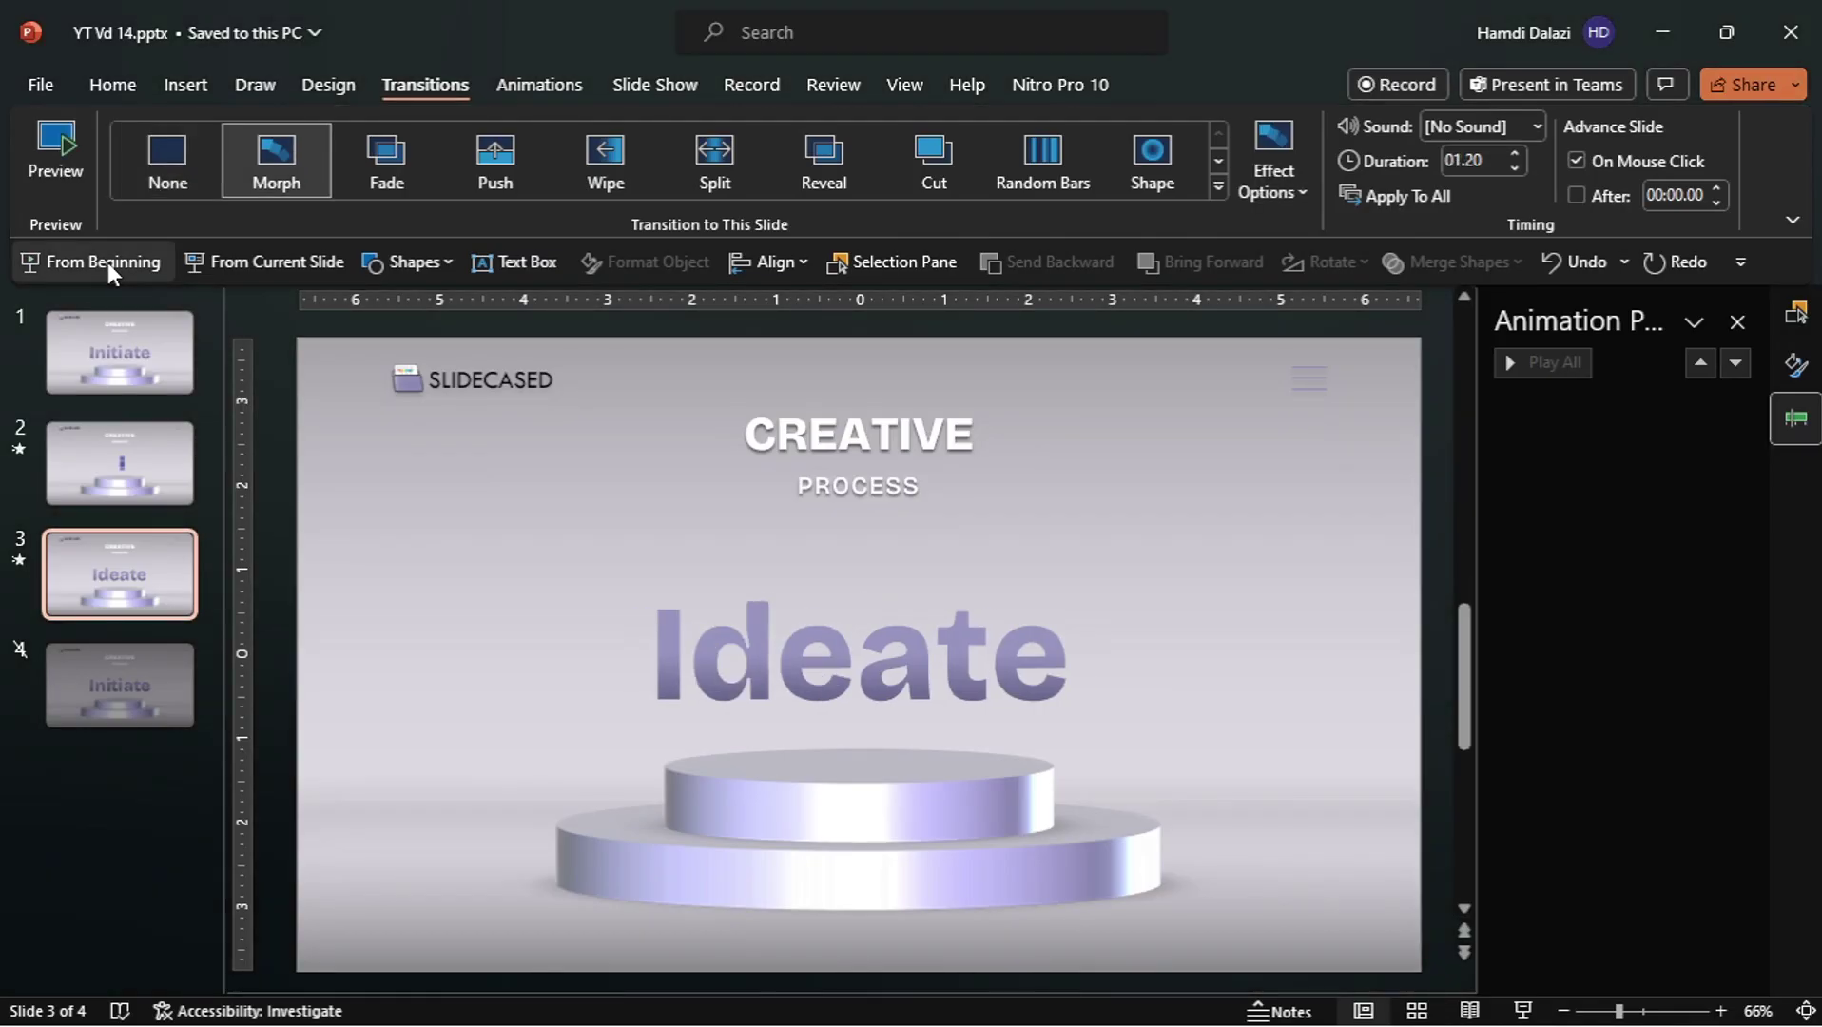
left_click(106, 262)
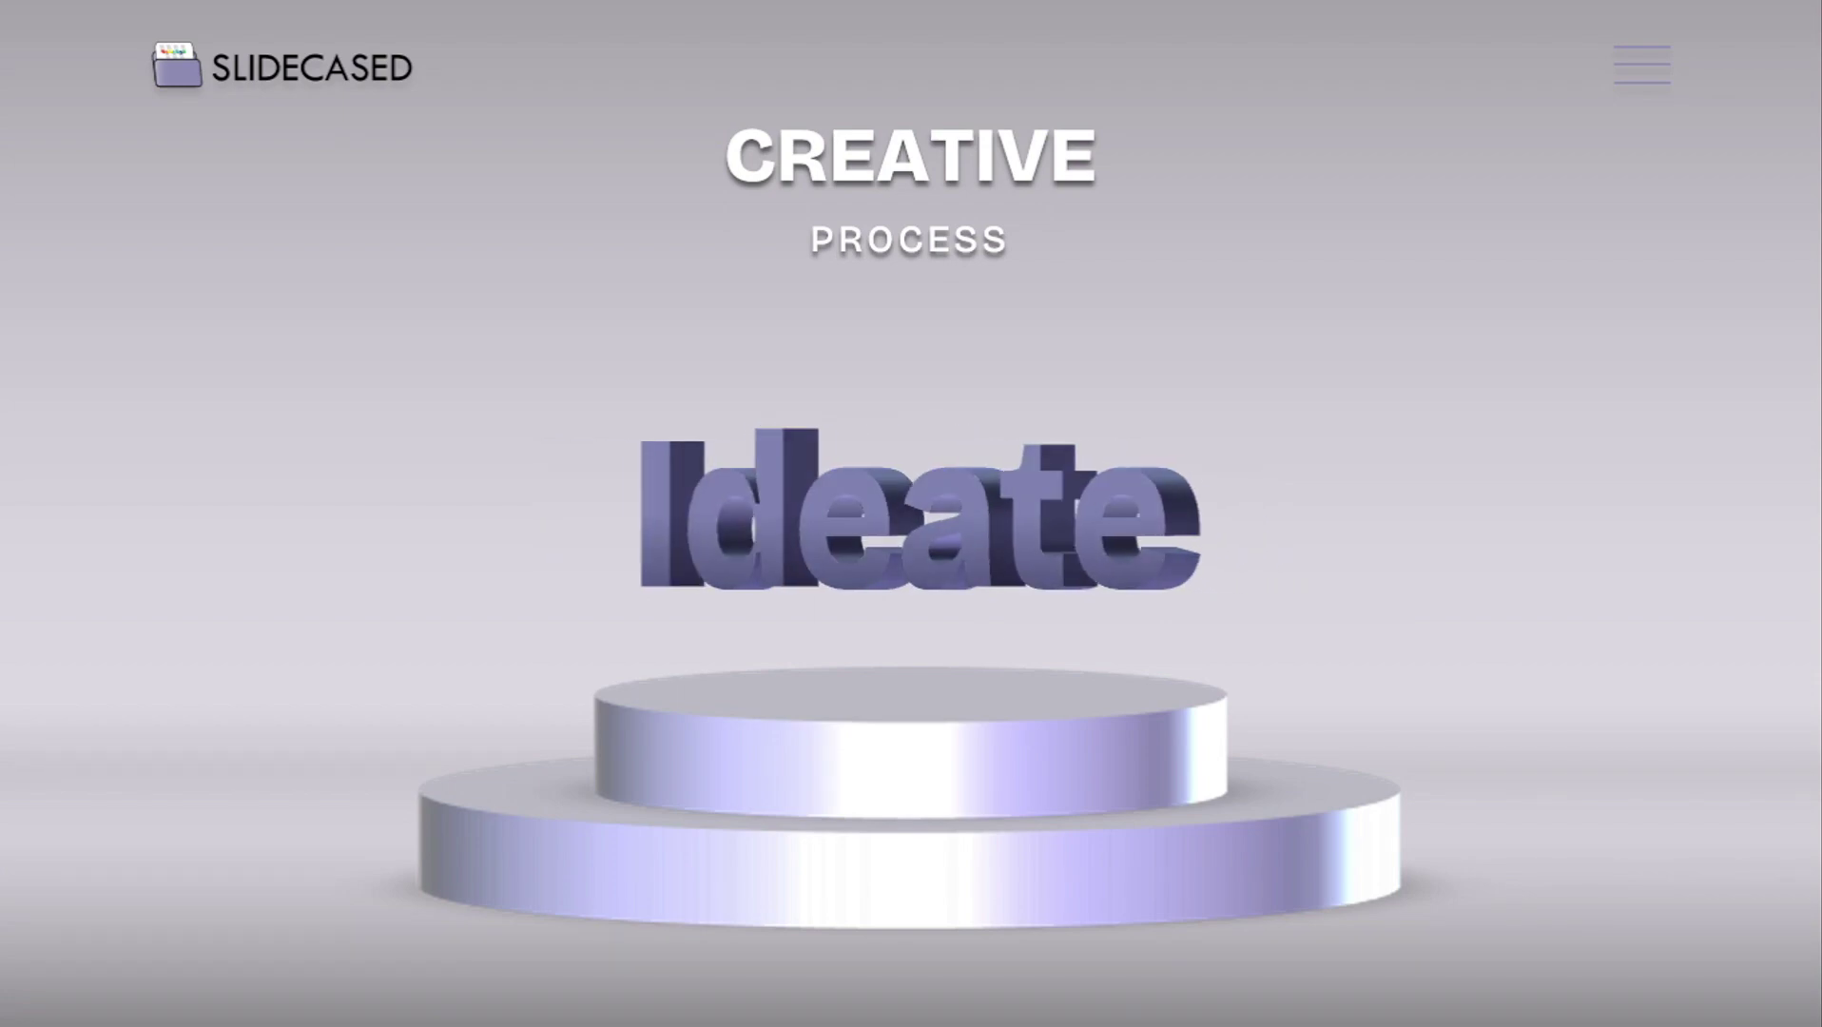
key("Escape")
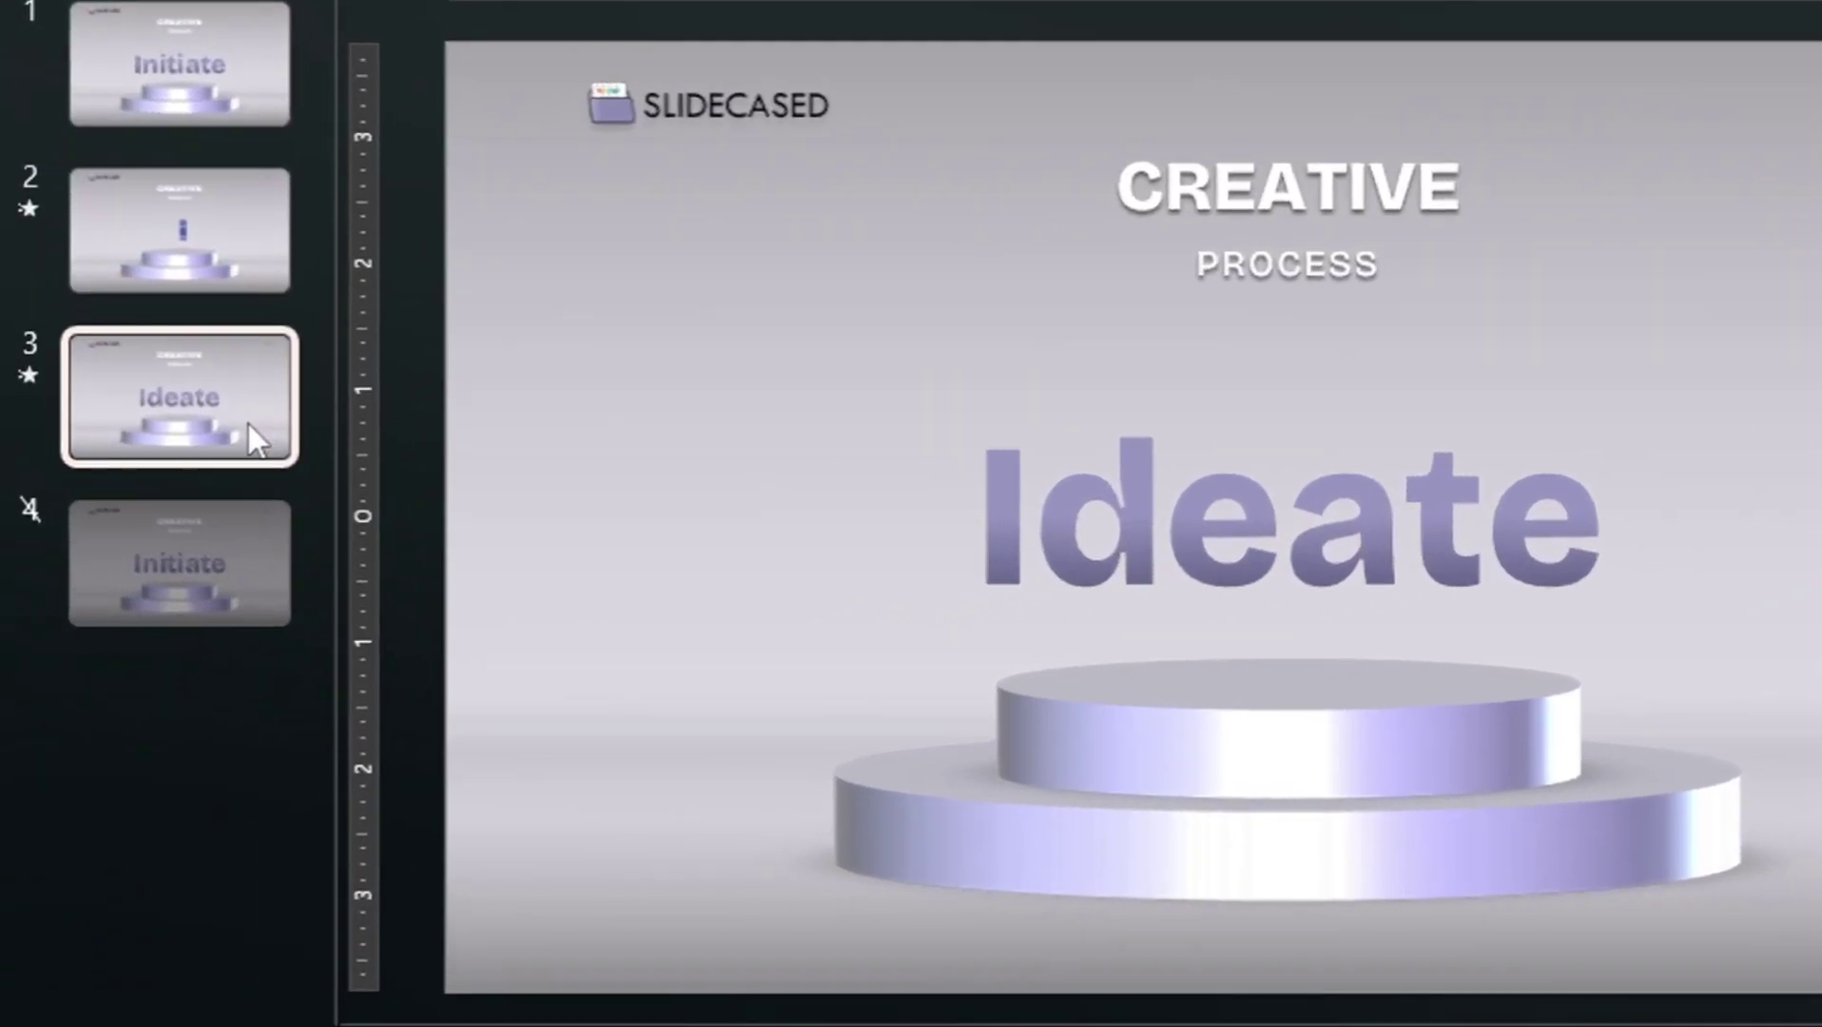
Duplicate the Ideate slide twice and change the first copy's word to Evaluate
key("ctrl+d")
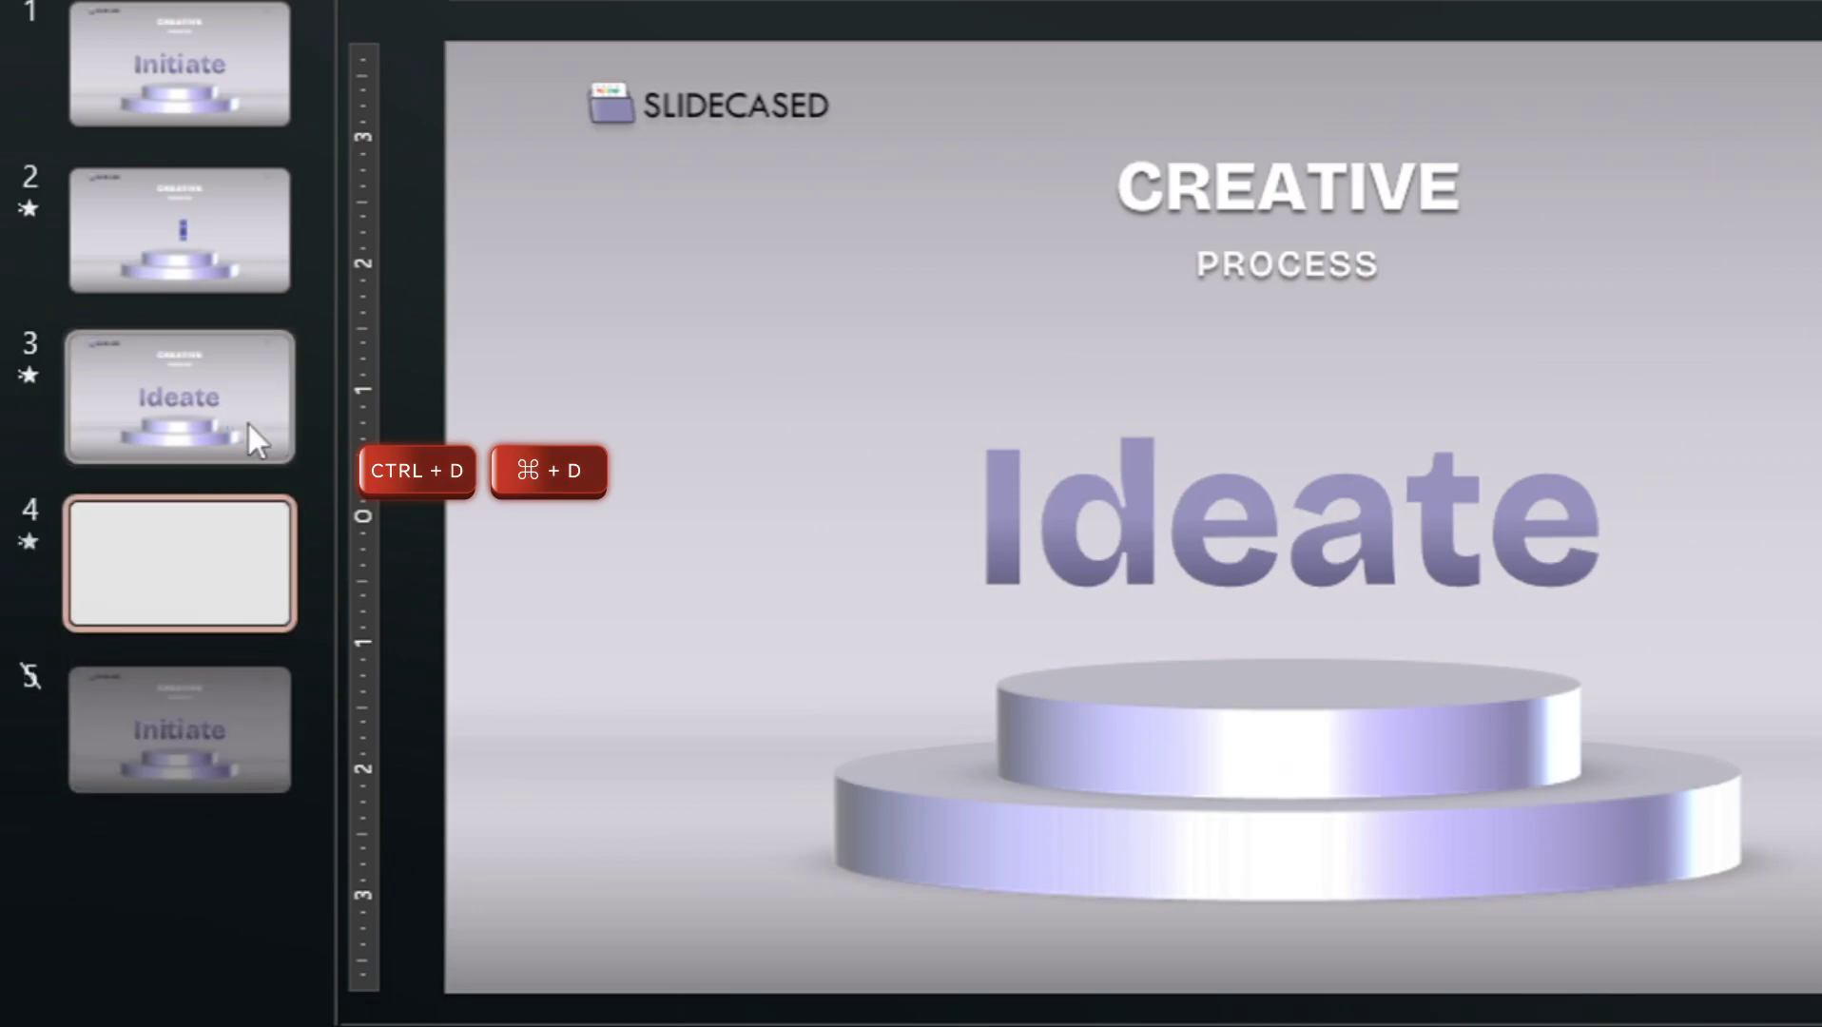
key("ctrl+d")
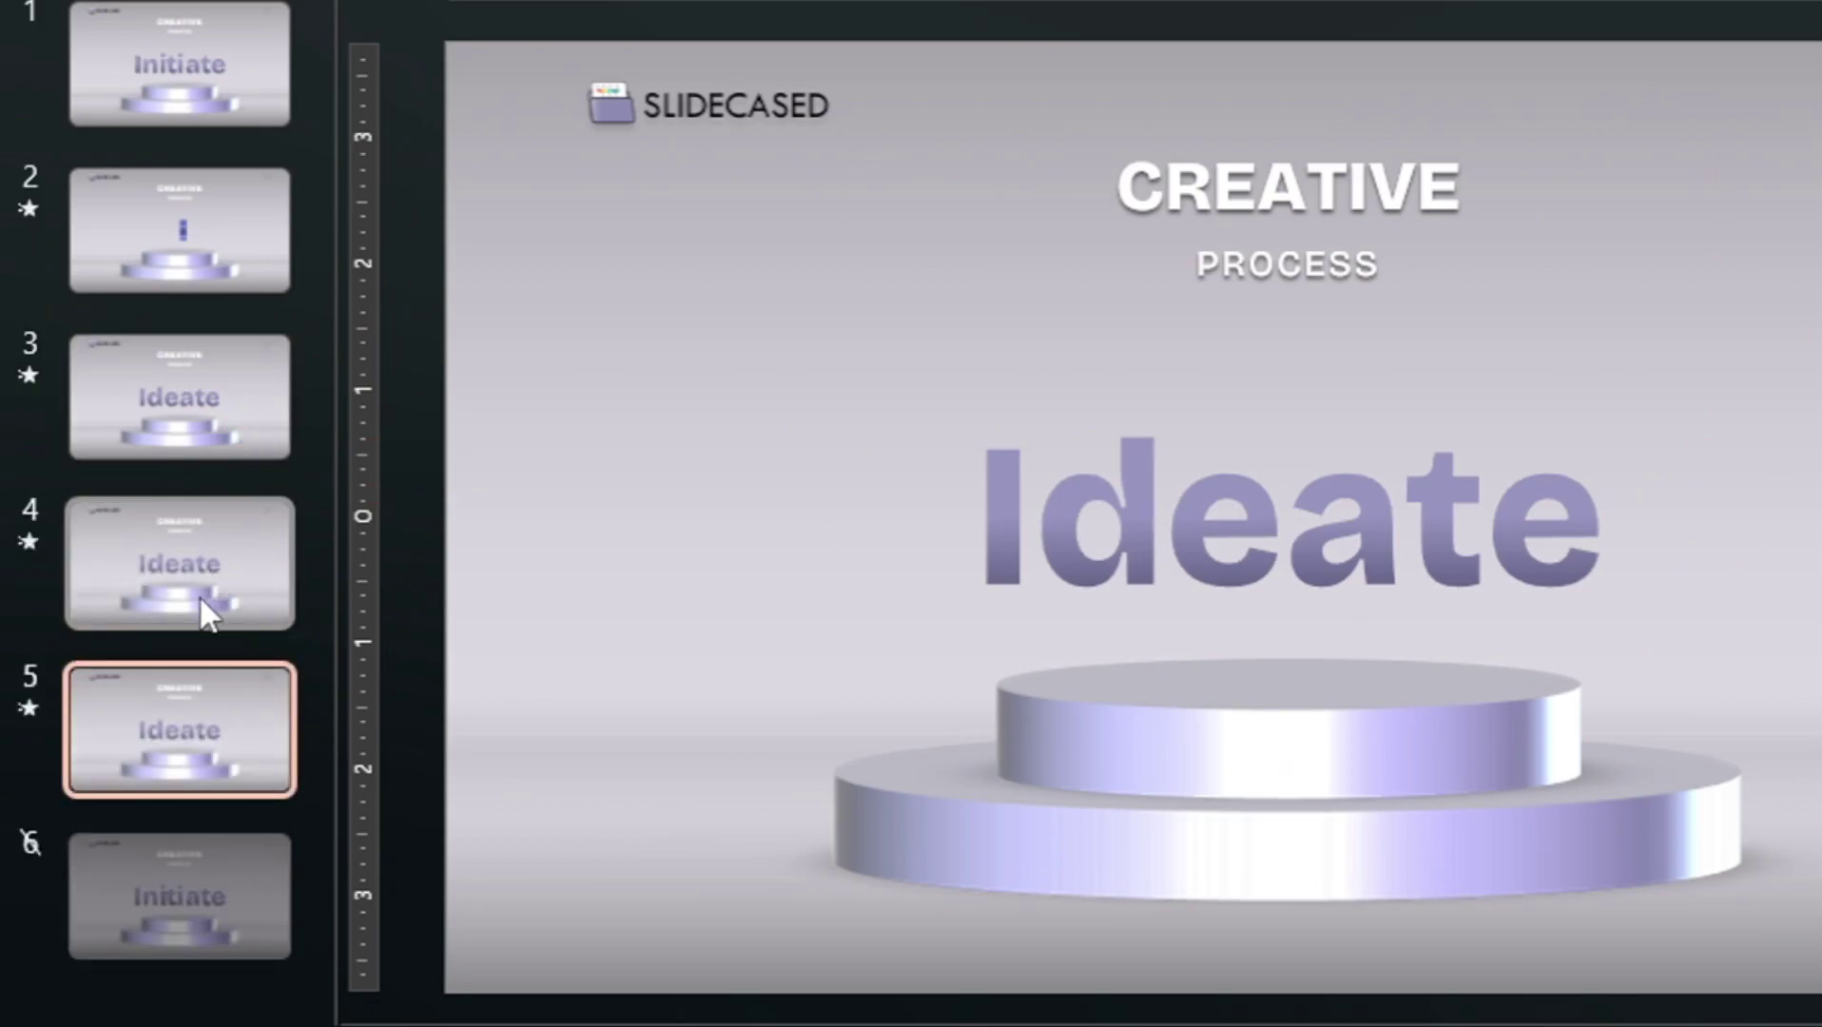
left_click(209, 613)
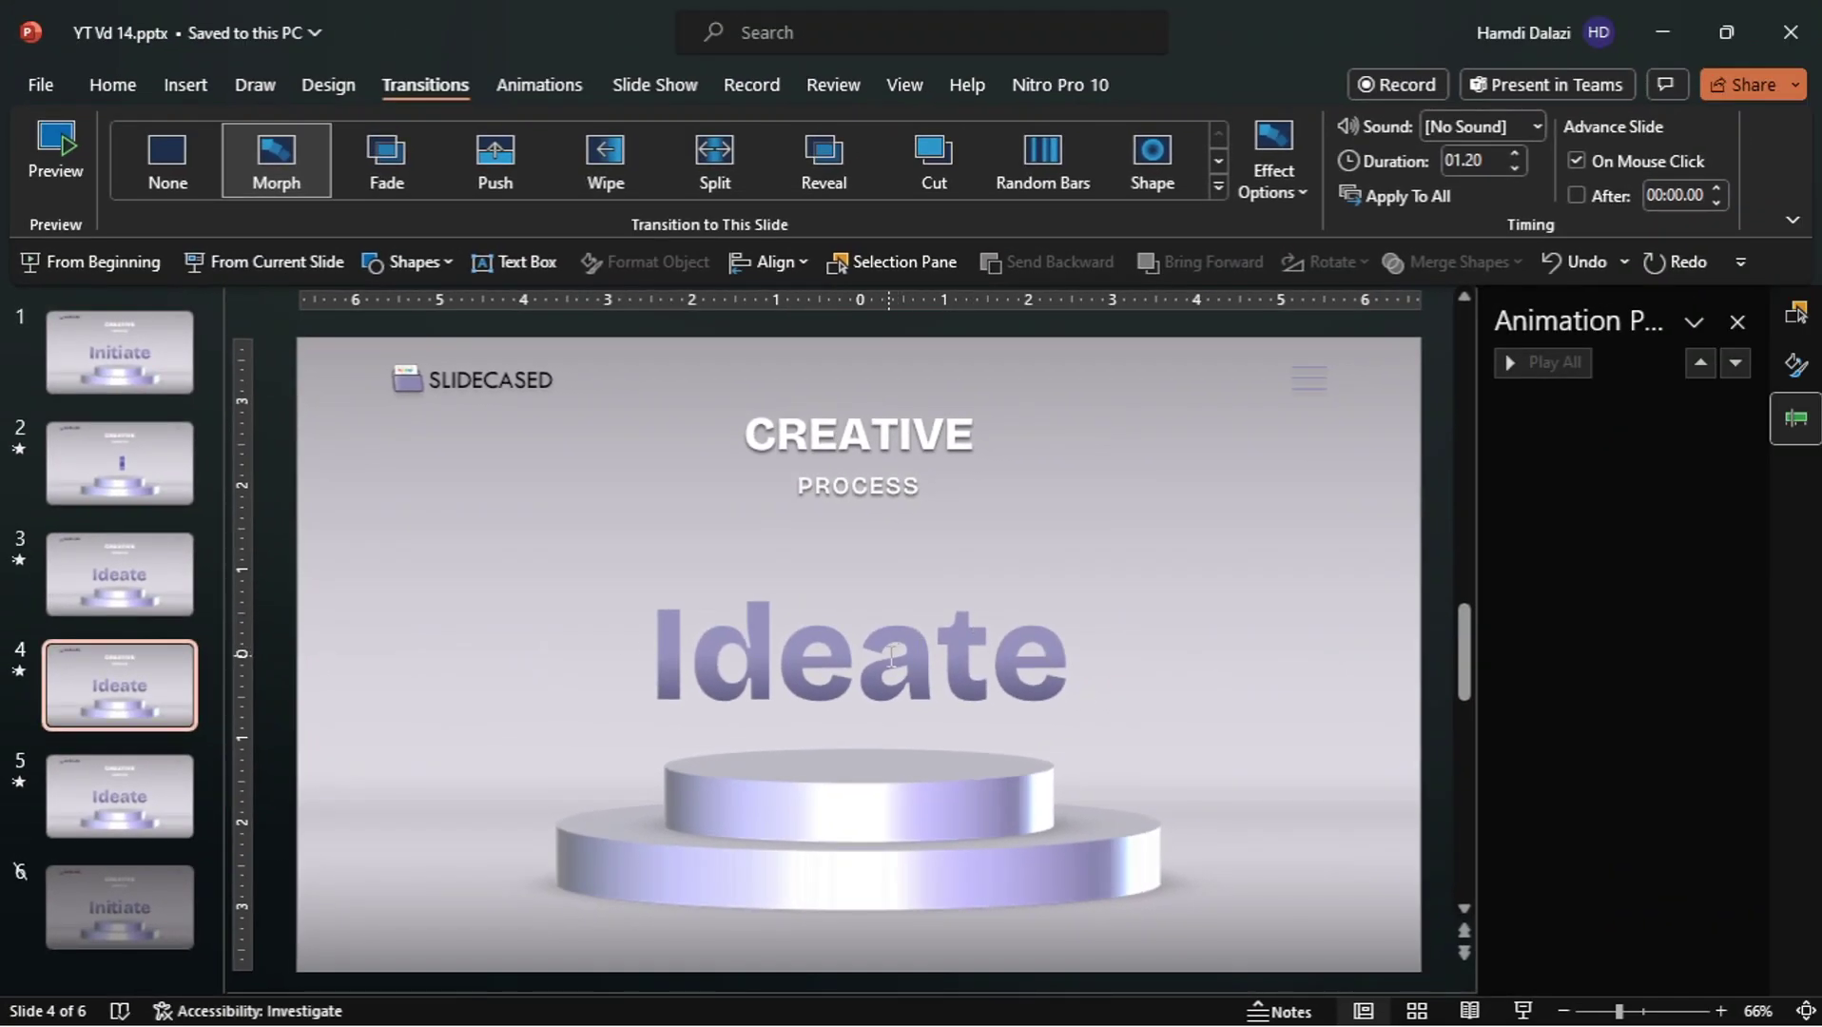
left_click(891, 657)
key("BackSpace")
key("BackSpace")
key("BackSpace")
type("Evalu")
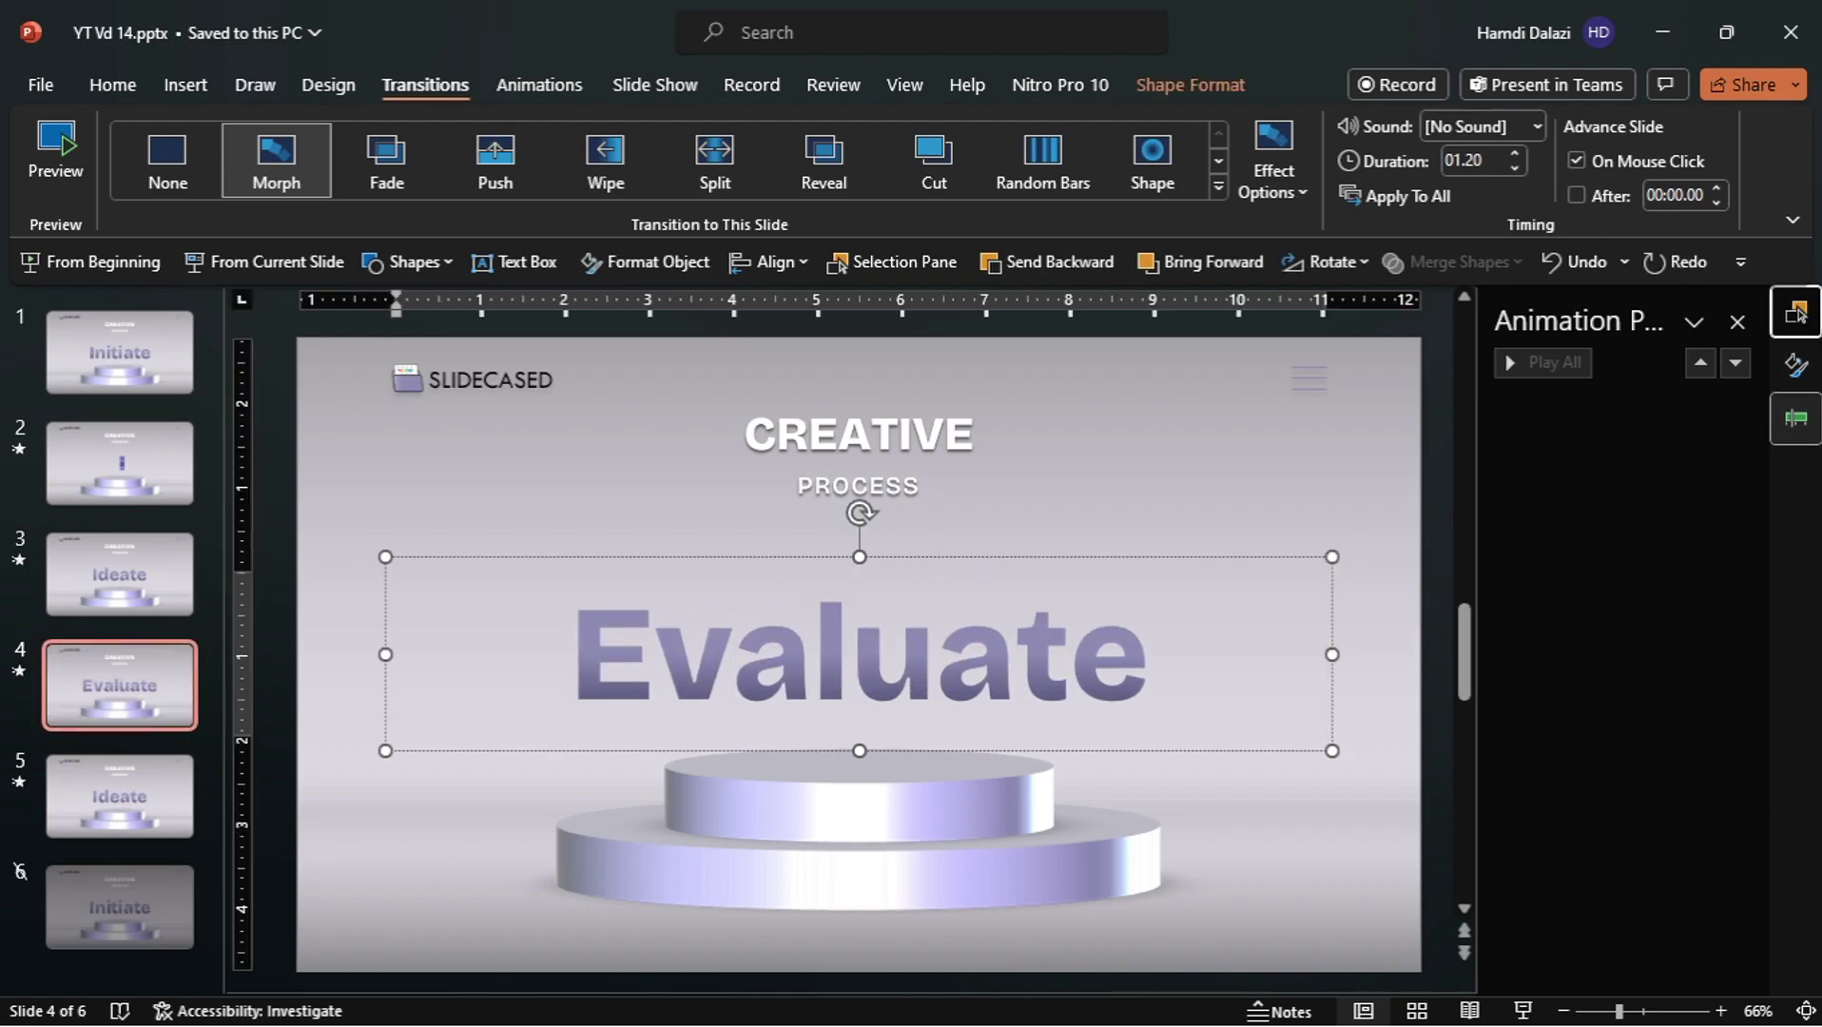
Rename slide 4's word shape to Rectangle 3 in the Selection Pane
left_click(1796, 313)
double_click(1605, 360)
key("BackSpace")
type("3")
key("Return")
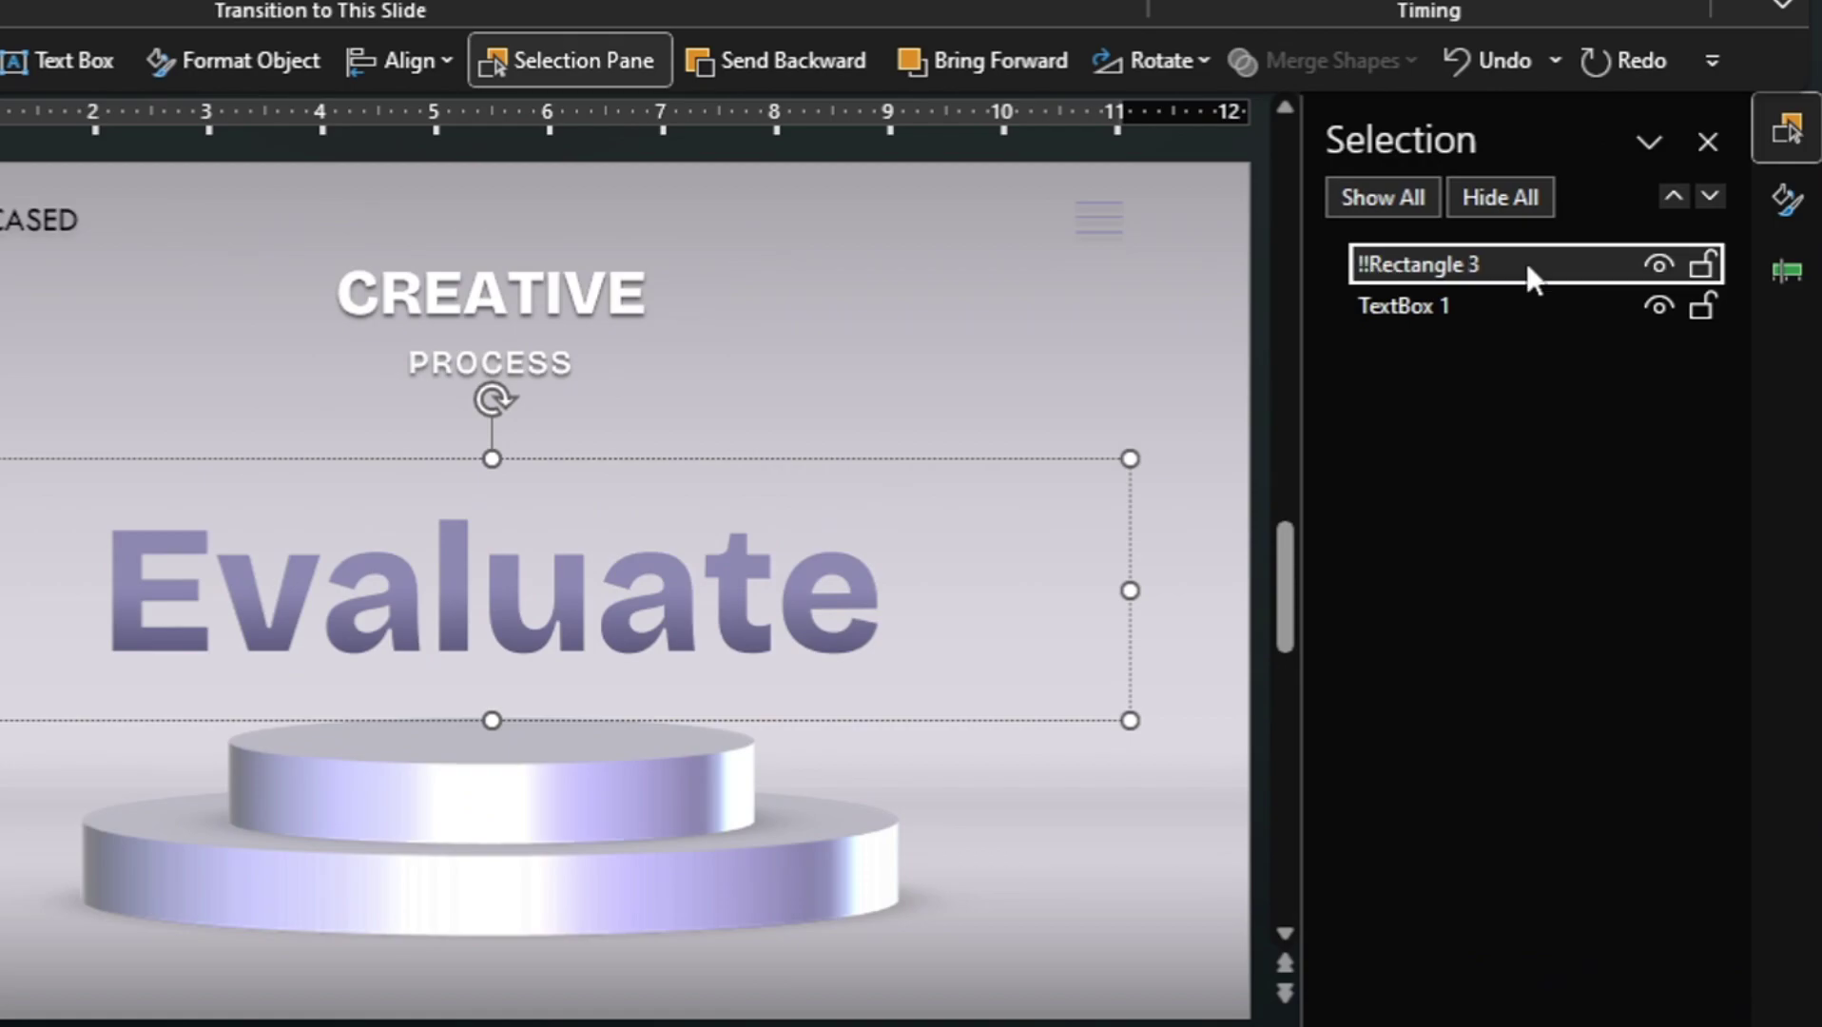
Change the word on slide 5 to Innovate
left_click(105, 775)
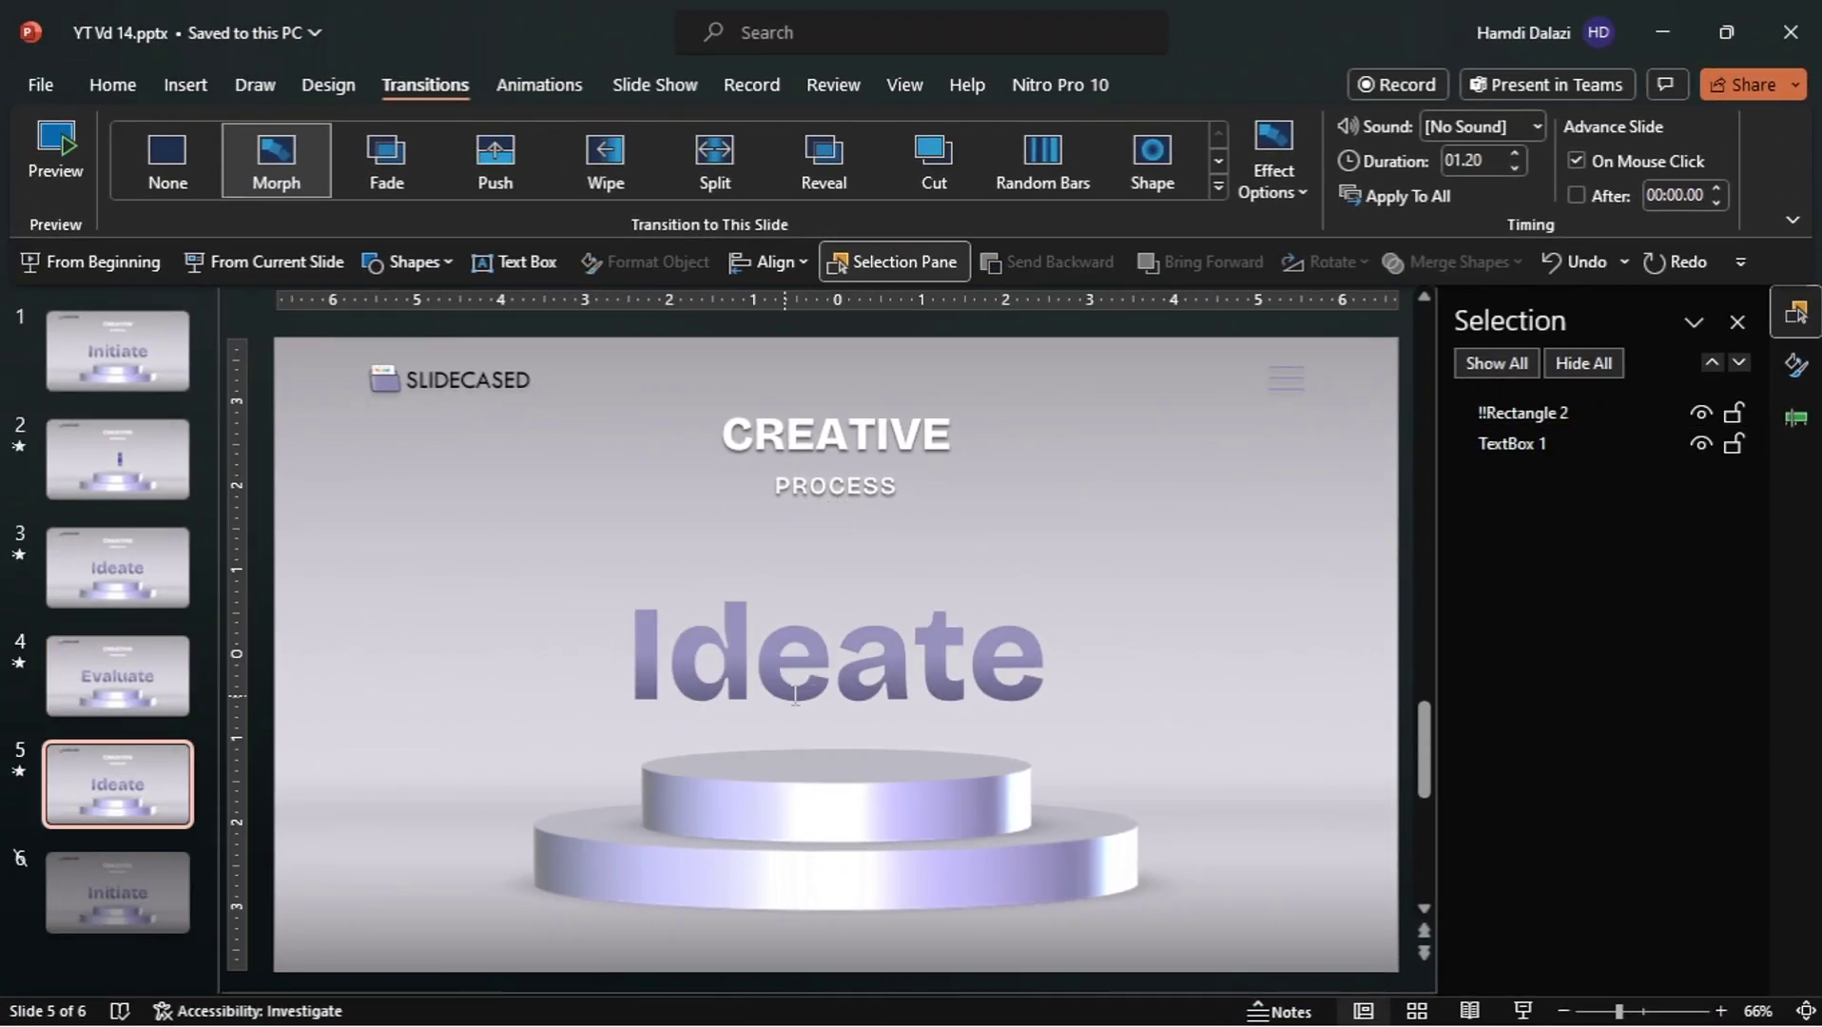
left_click(848, 685)
key("BackSpace")
key("BackSpace")
type("nnov")
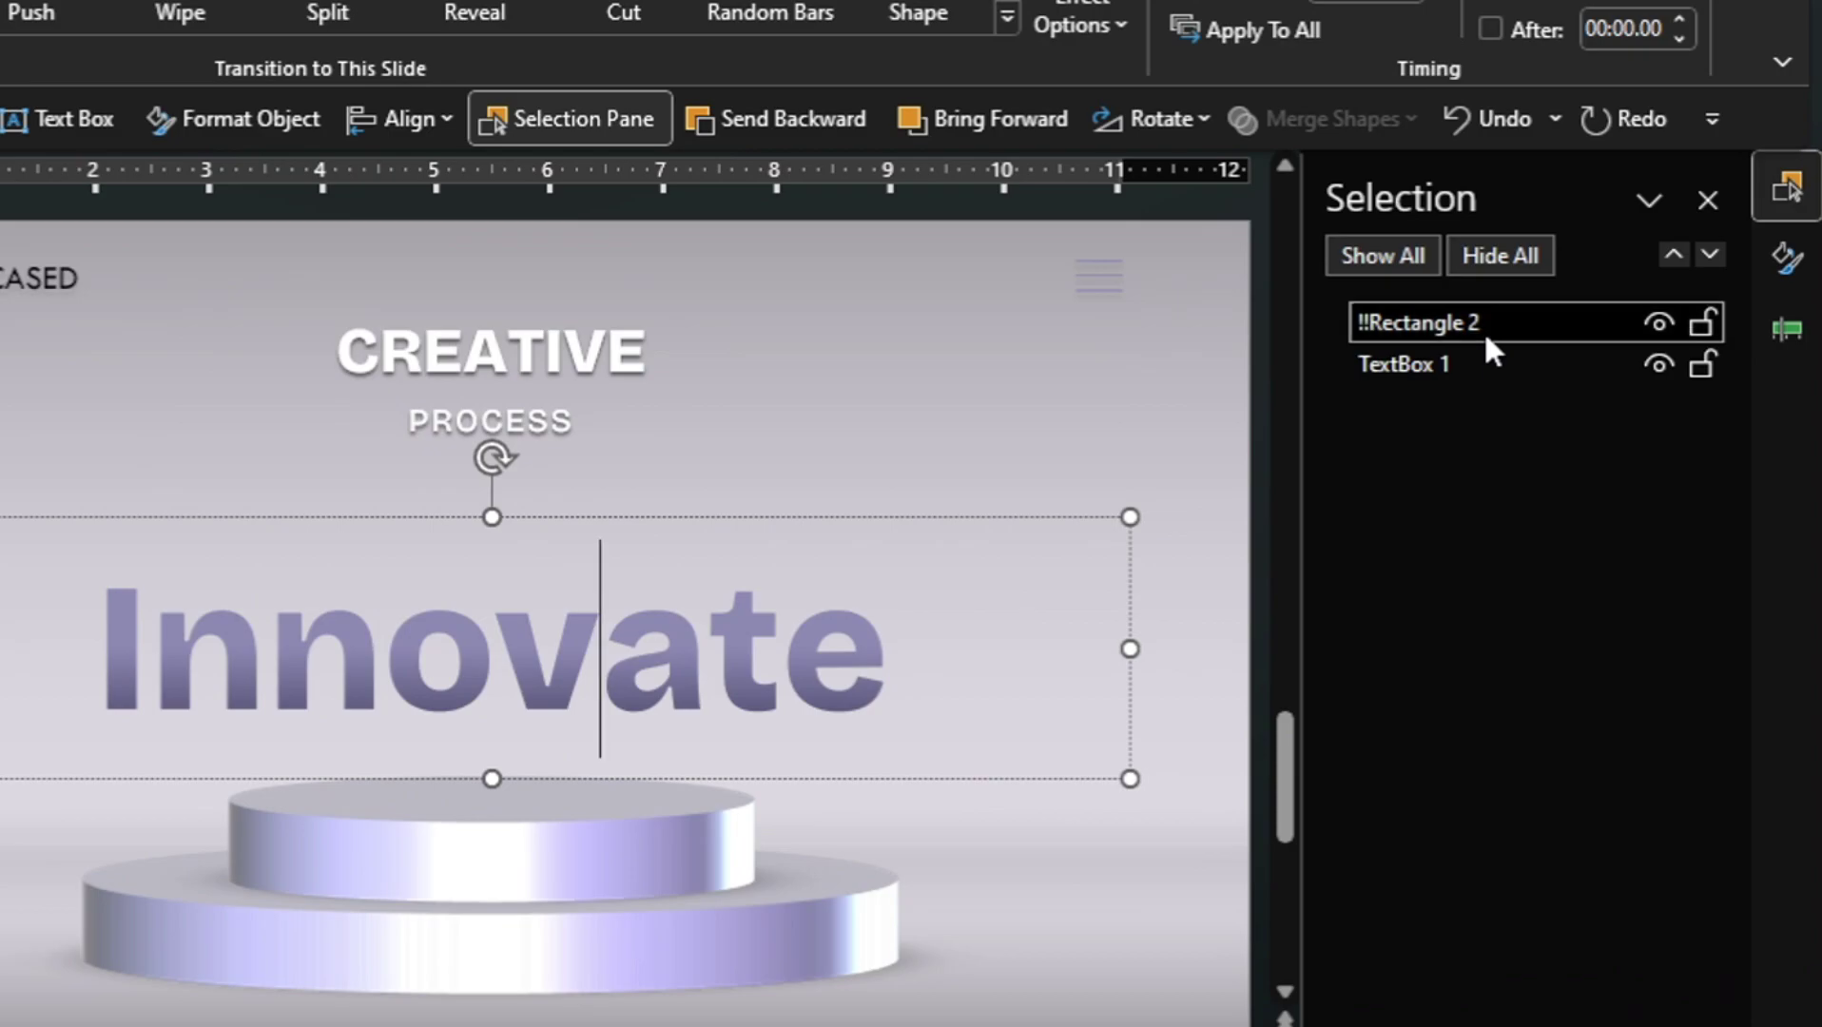
Rename slide 5's word shape to Rectangle 4
double_click(1570, 416)
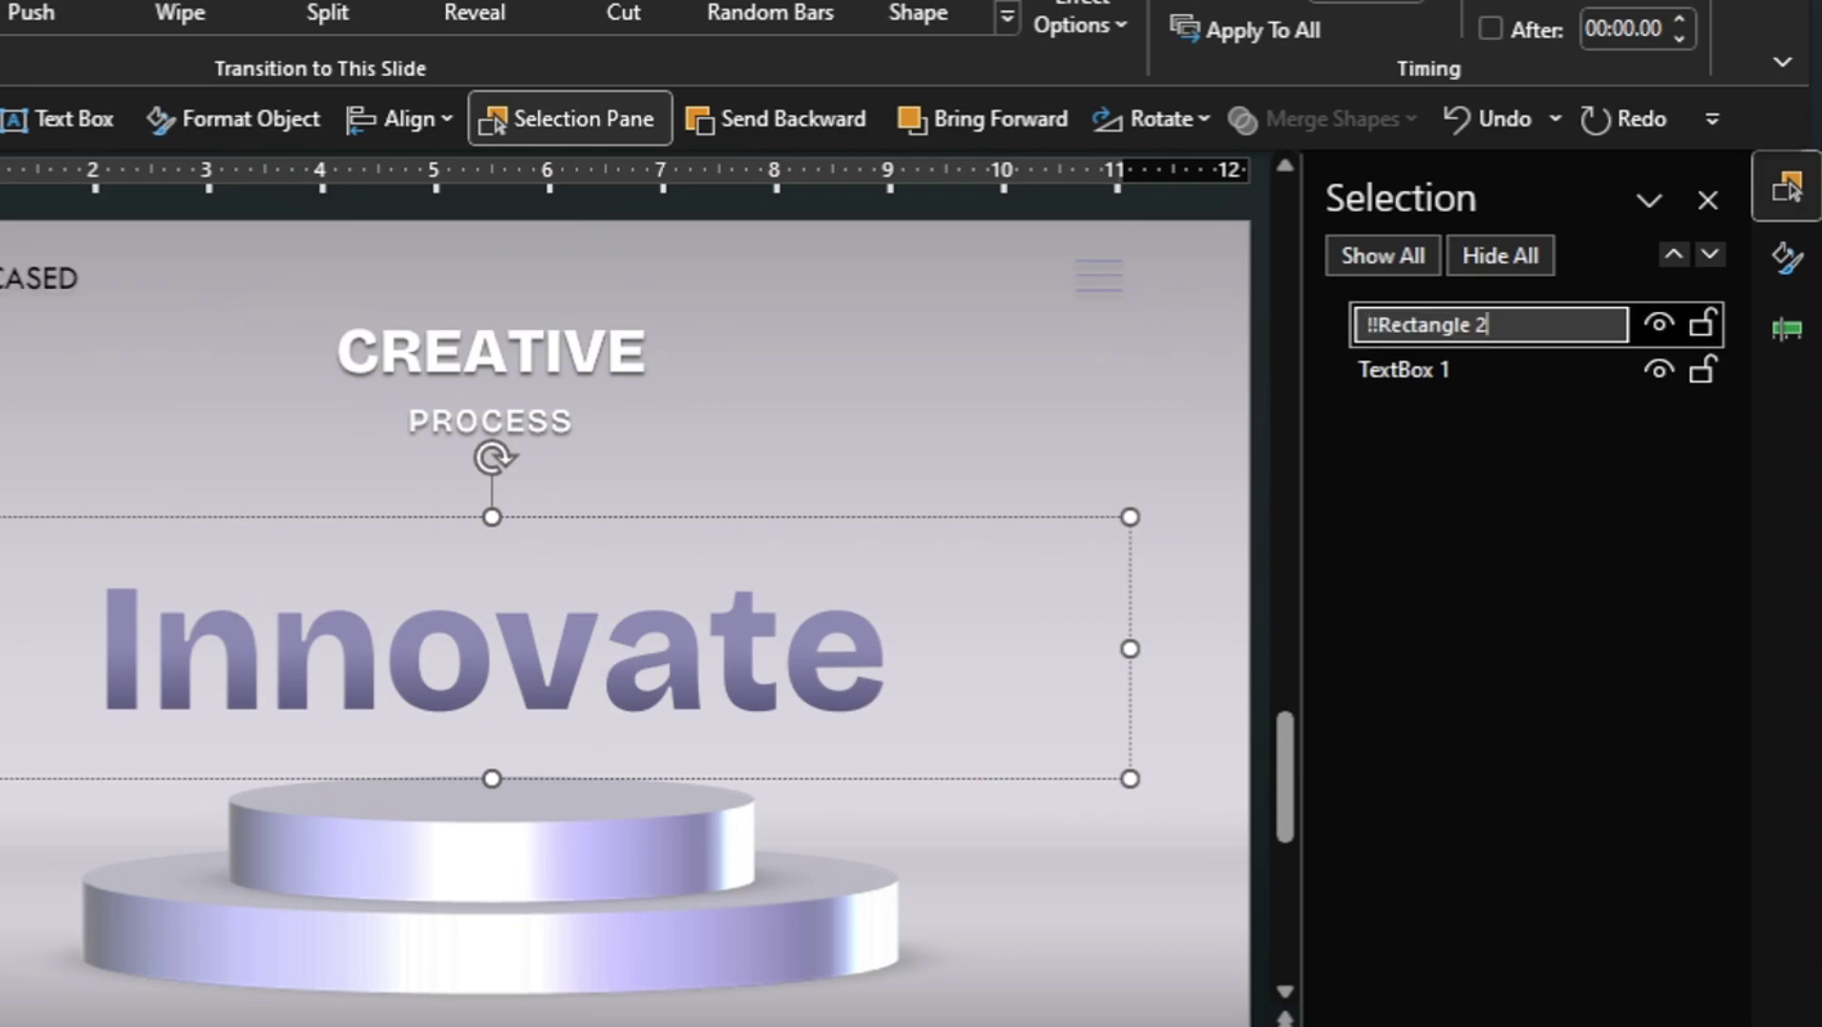
key("Return")
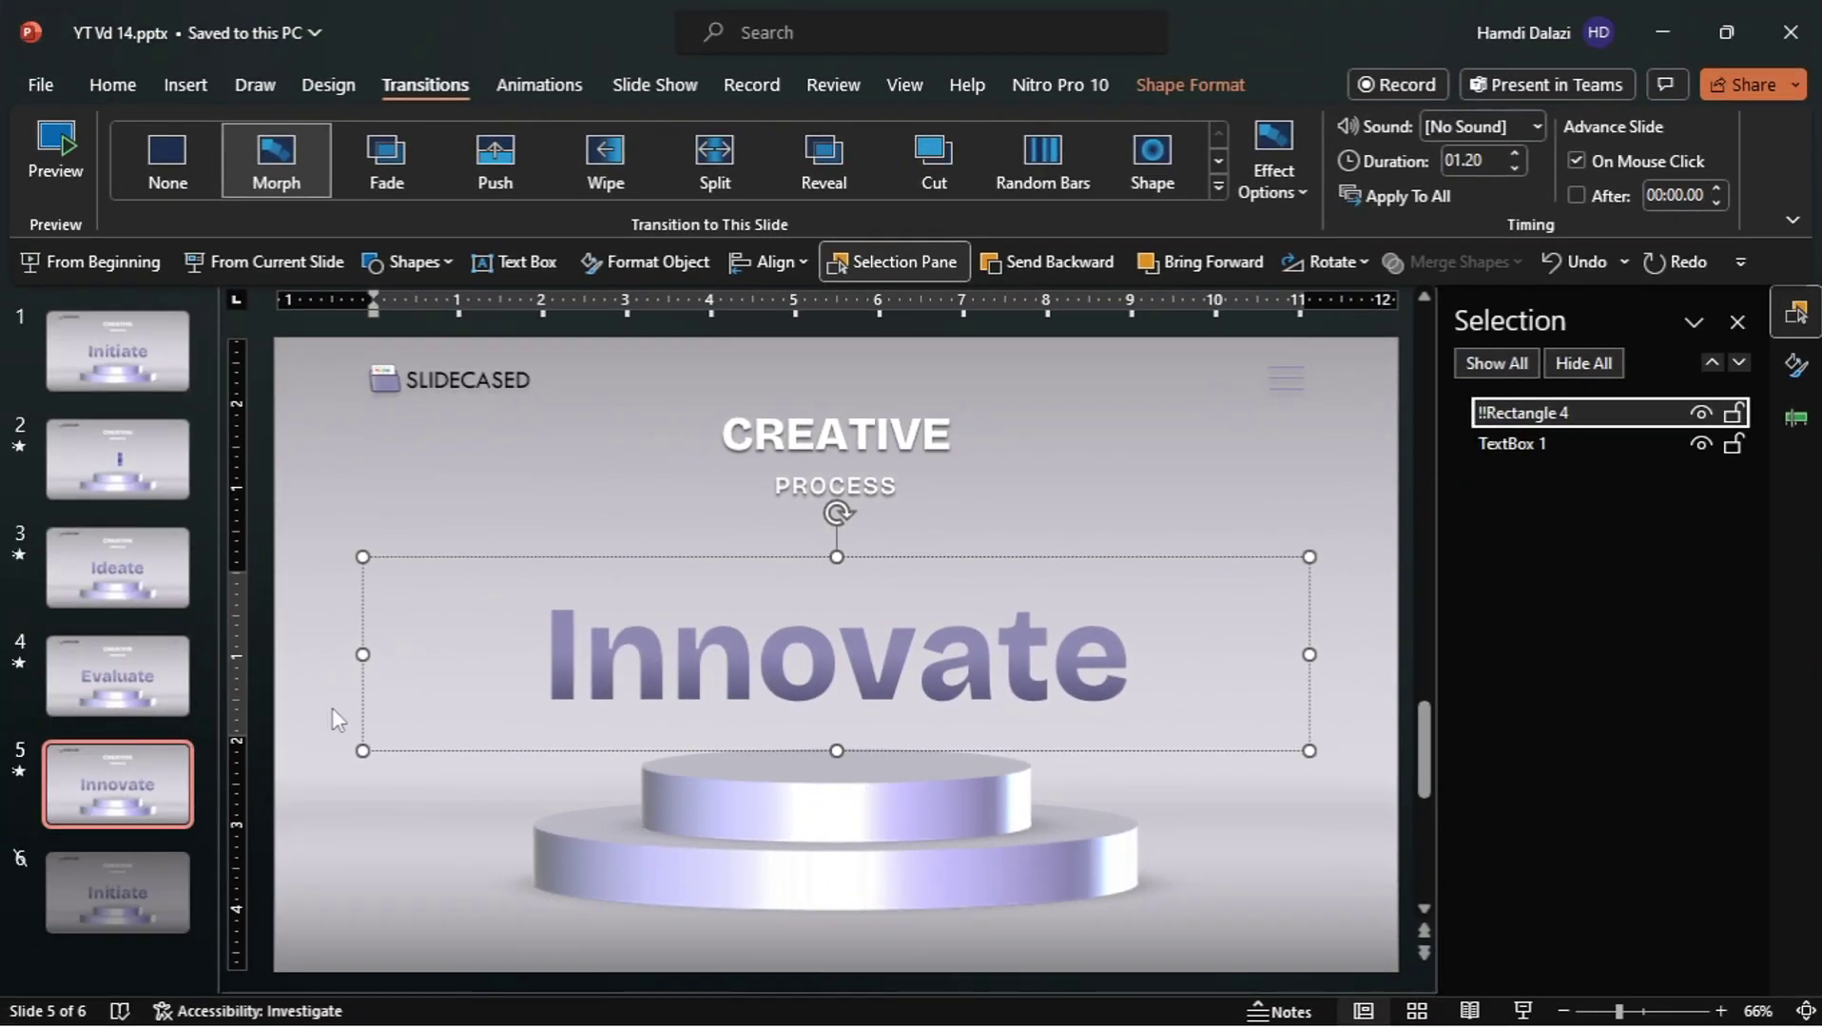
left_click(138, 493)
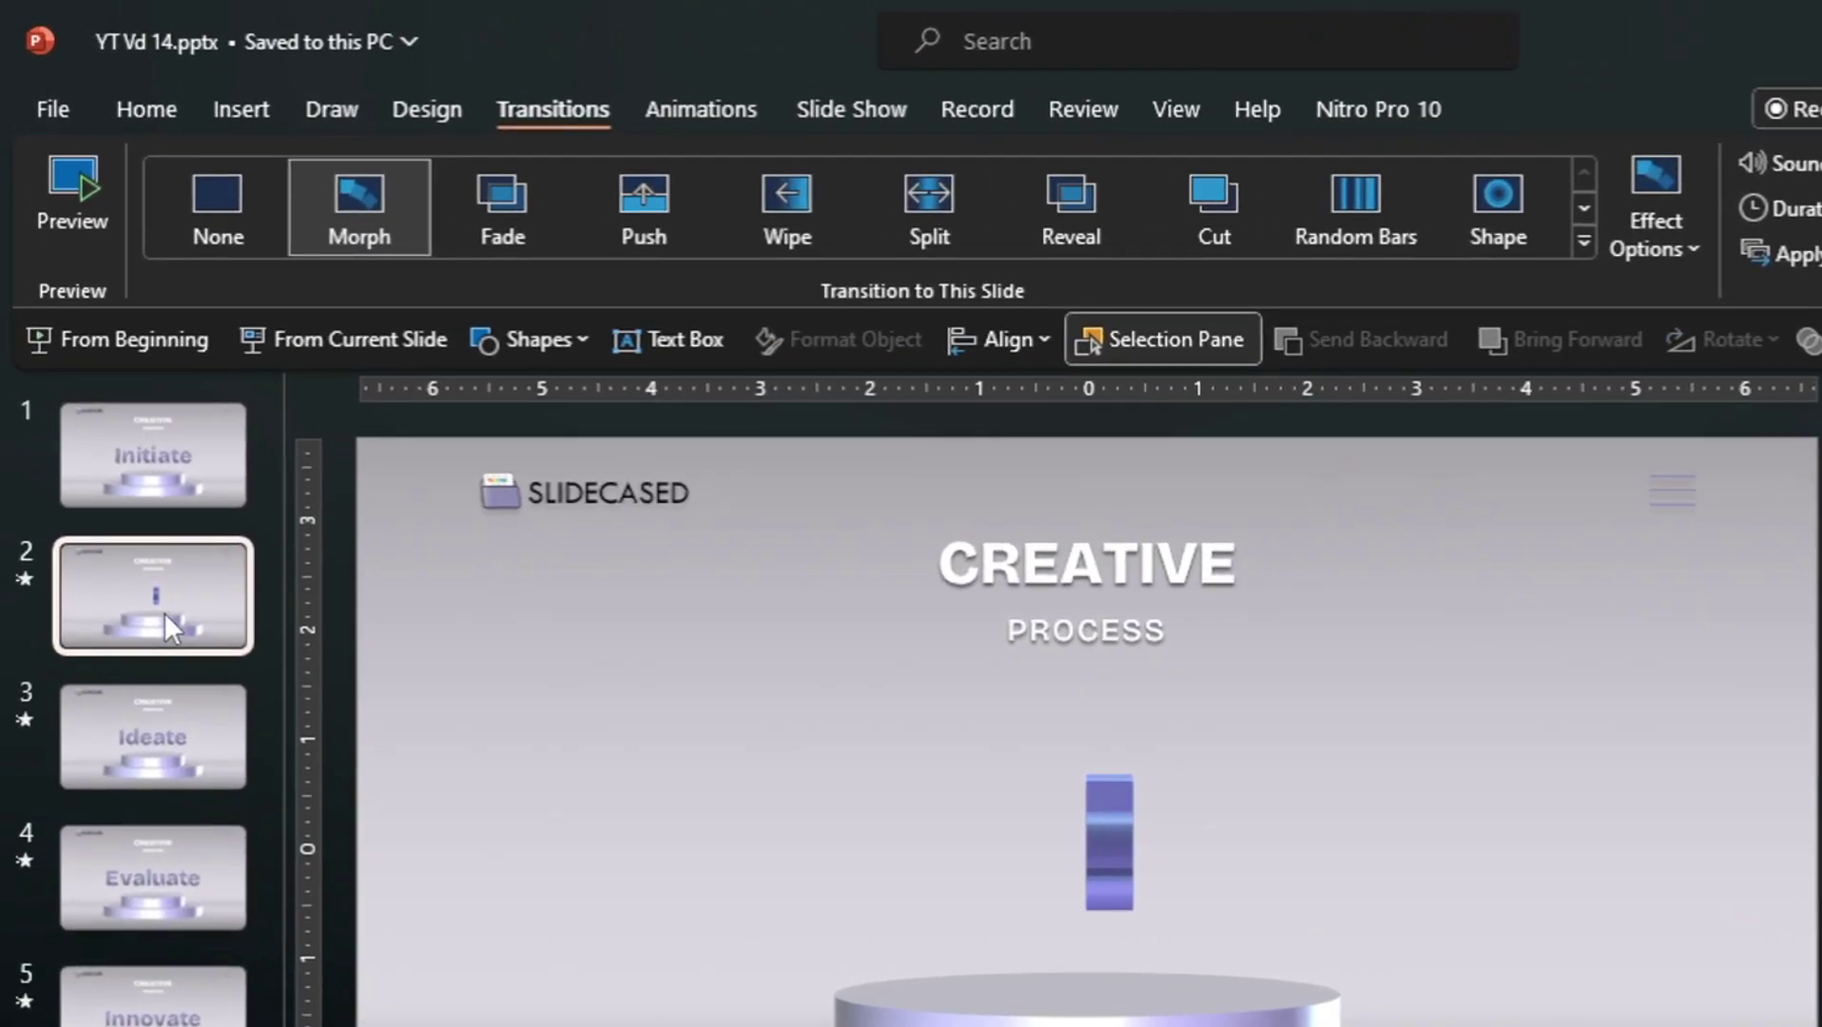
Duplicate slide 2, move the copy below Ideate, and rename its Rectangle 1 to Rectangle 2
key("ctrl+d")
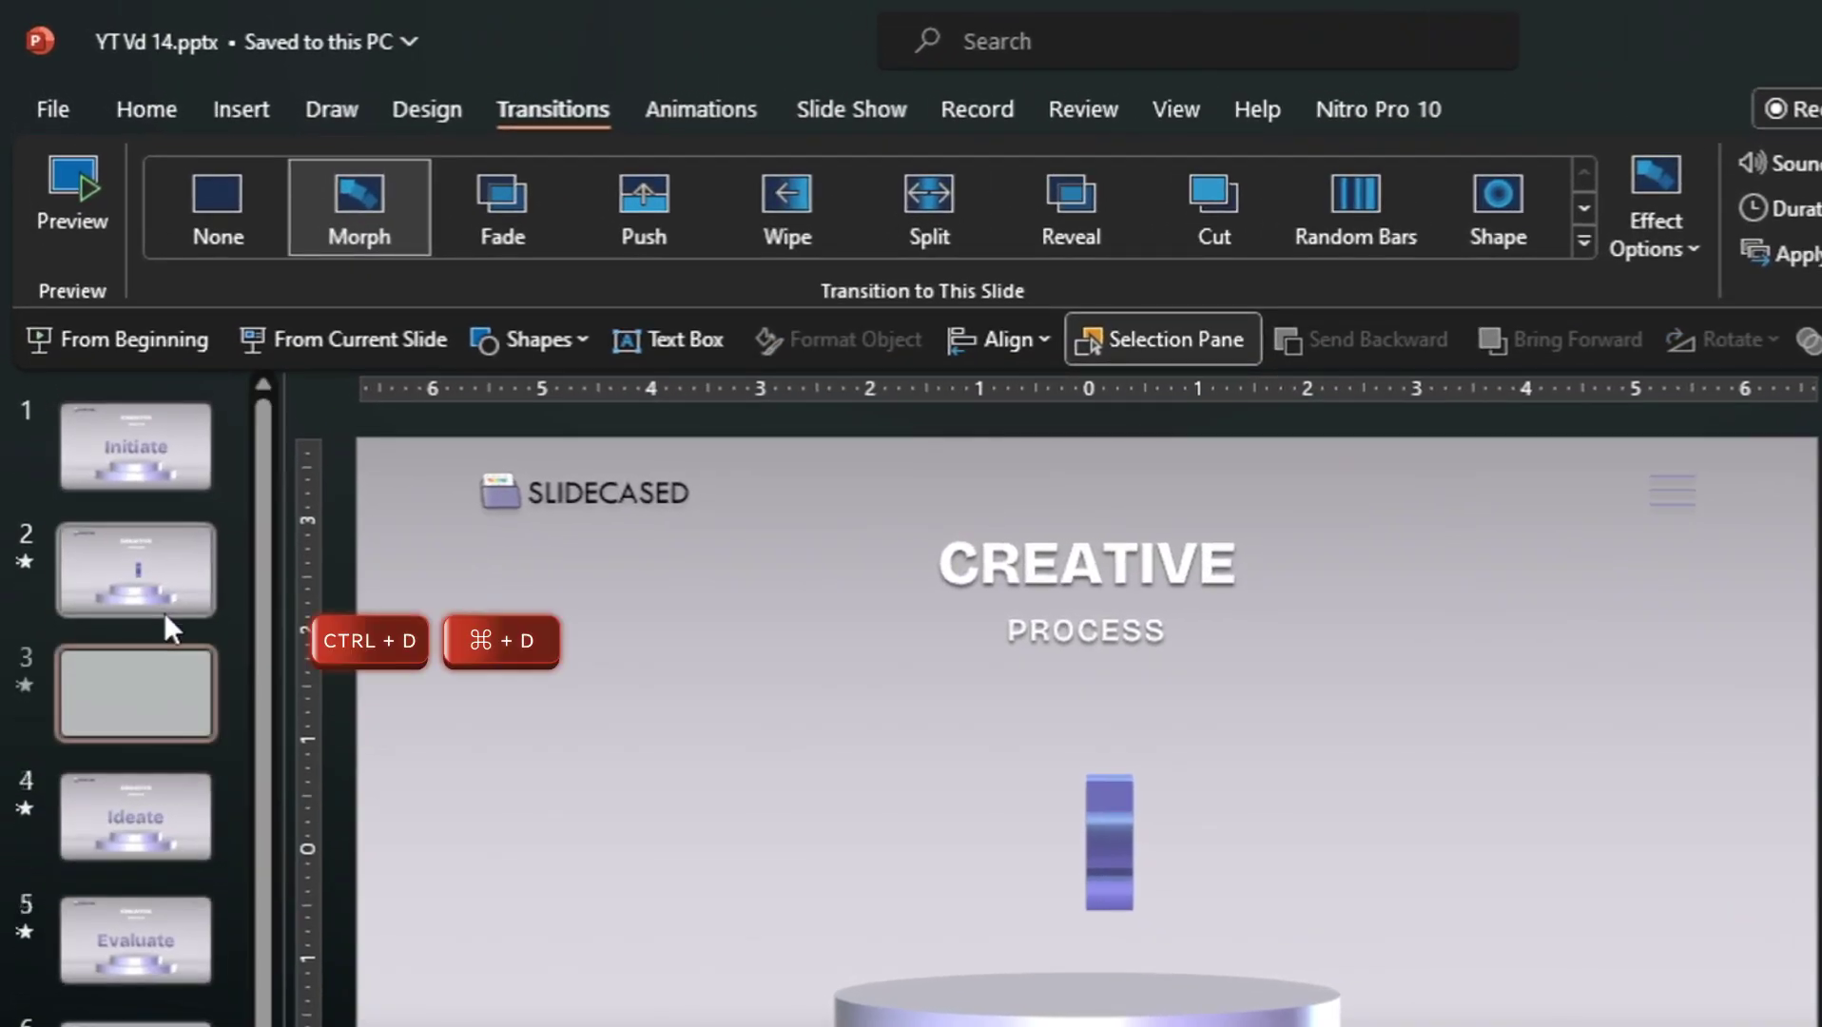
left_click_drag(160, 668, 160, 833)
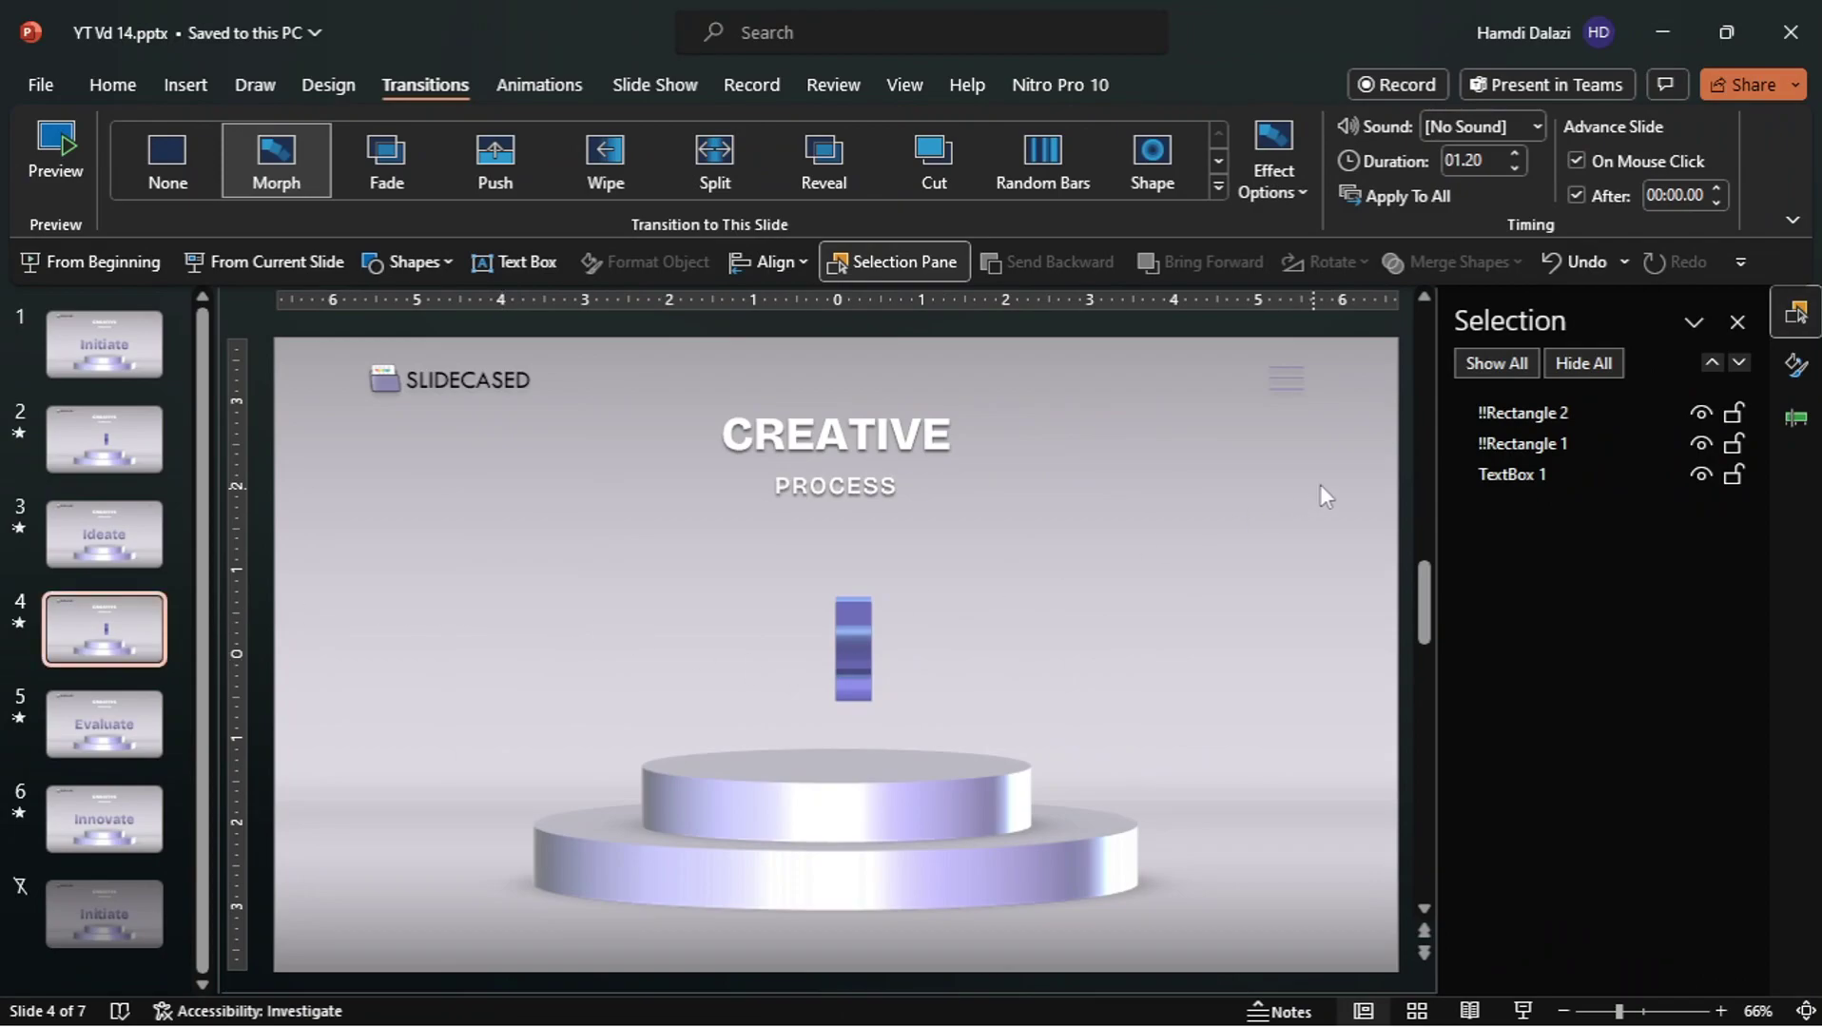
left_click(1533, 444)
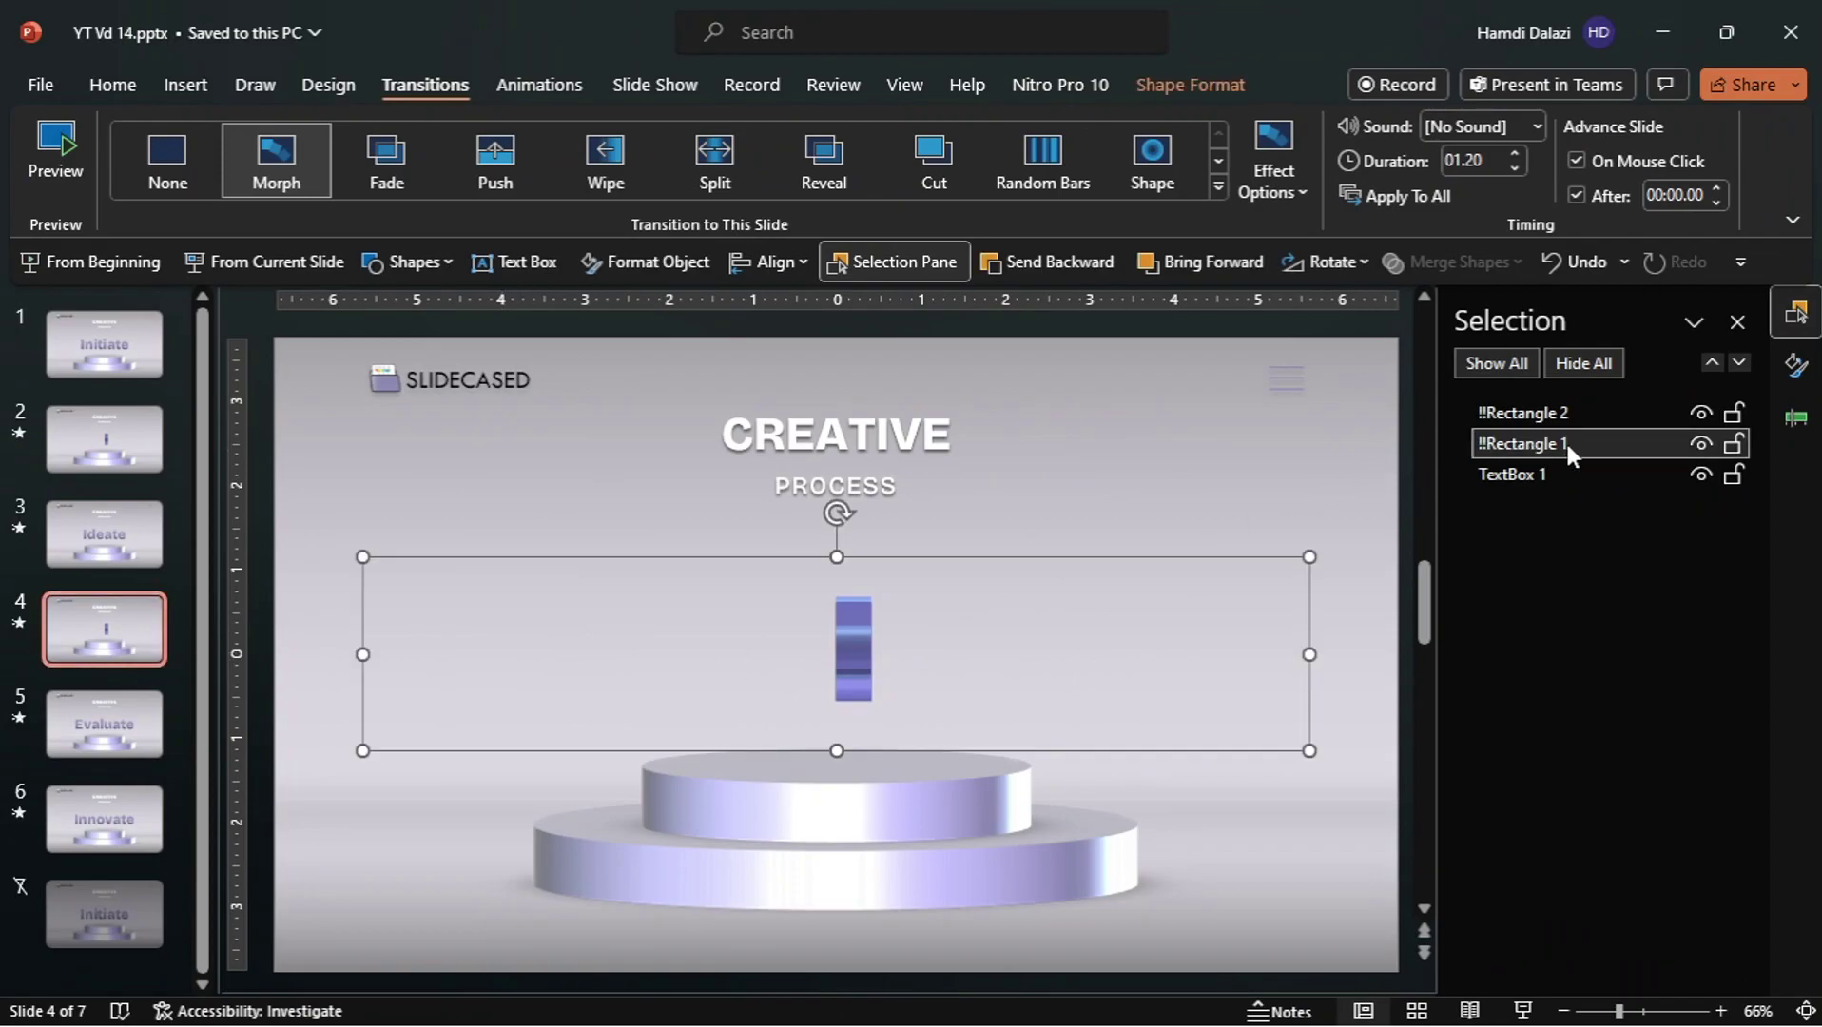
left_click(1567, 445)
type("2")
key("Return")
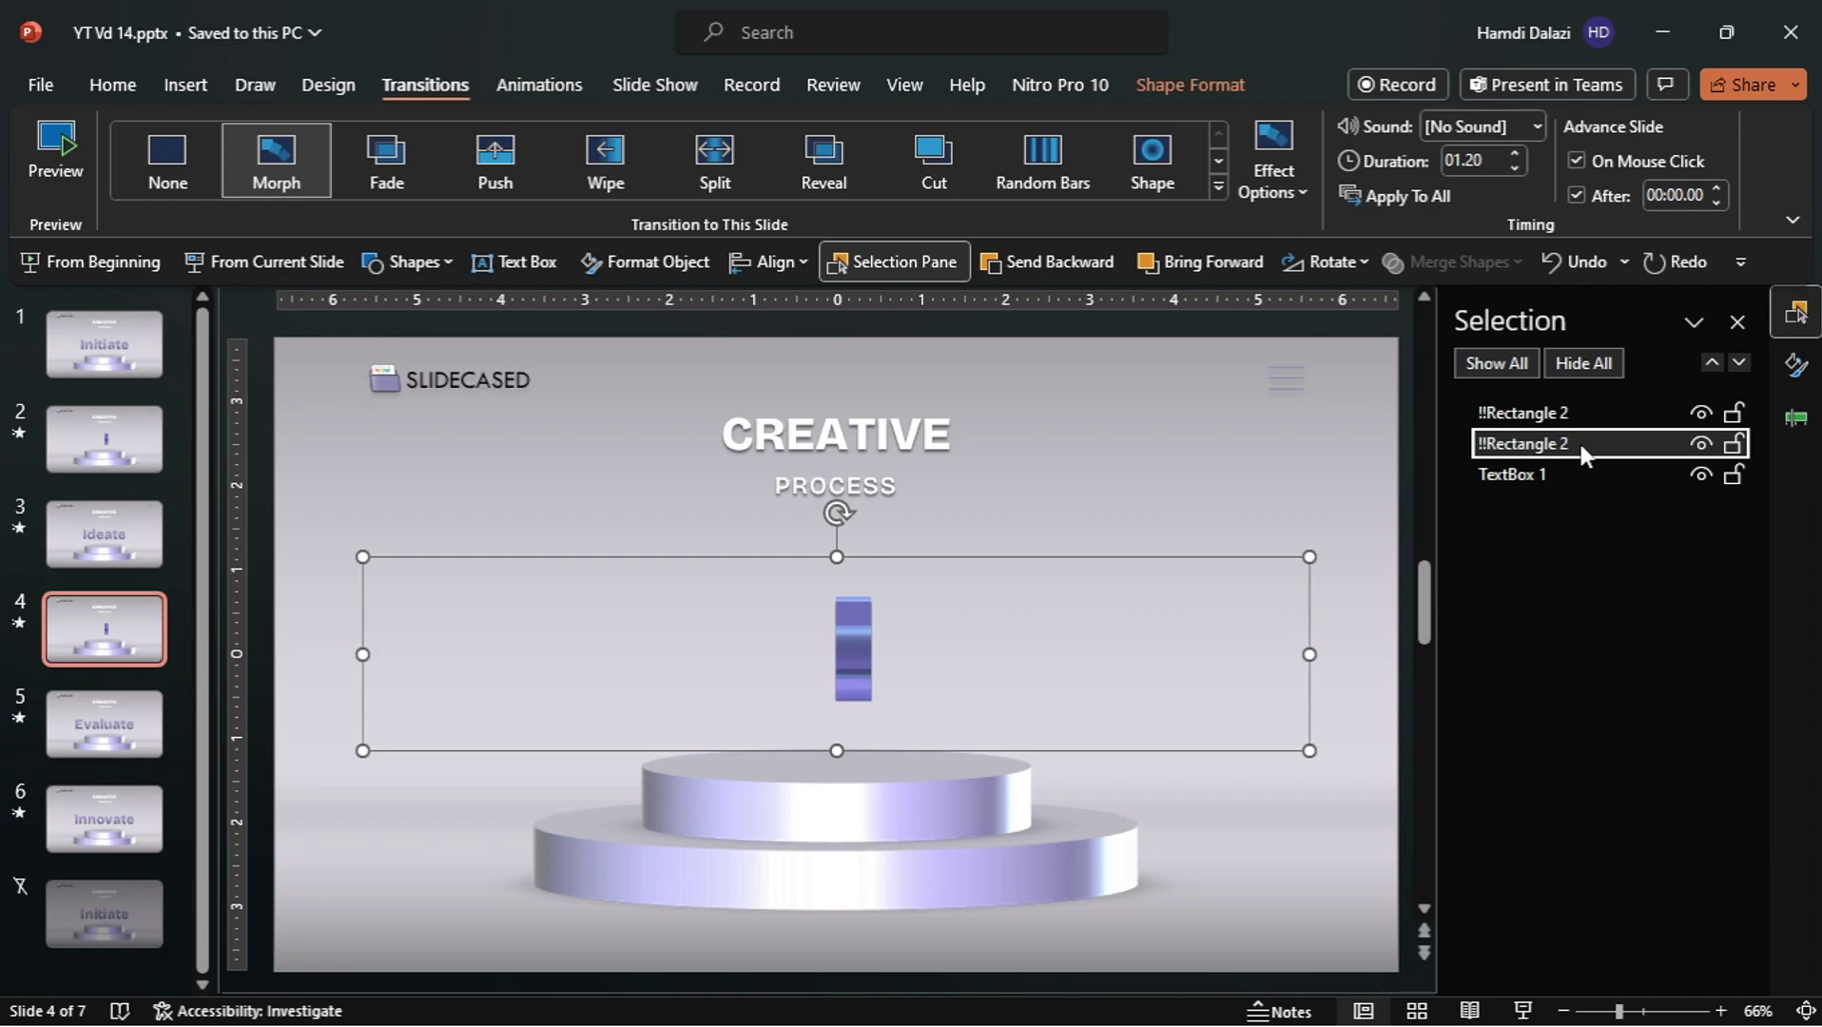
Rename the top rectangle to Rectangle 3 and clear Rectangle 2's text
left_click(1578, 411)
left_click(1578, 414)
left_click(1578, 415)
key("BackSpace")
type("3")
left_click(1572, 439)
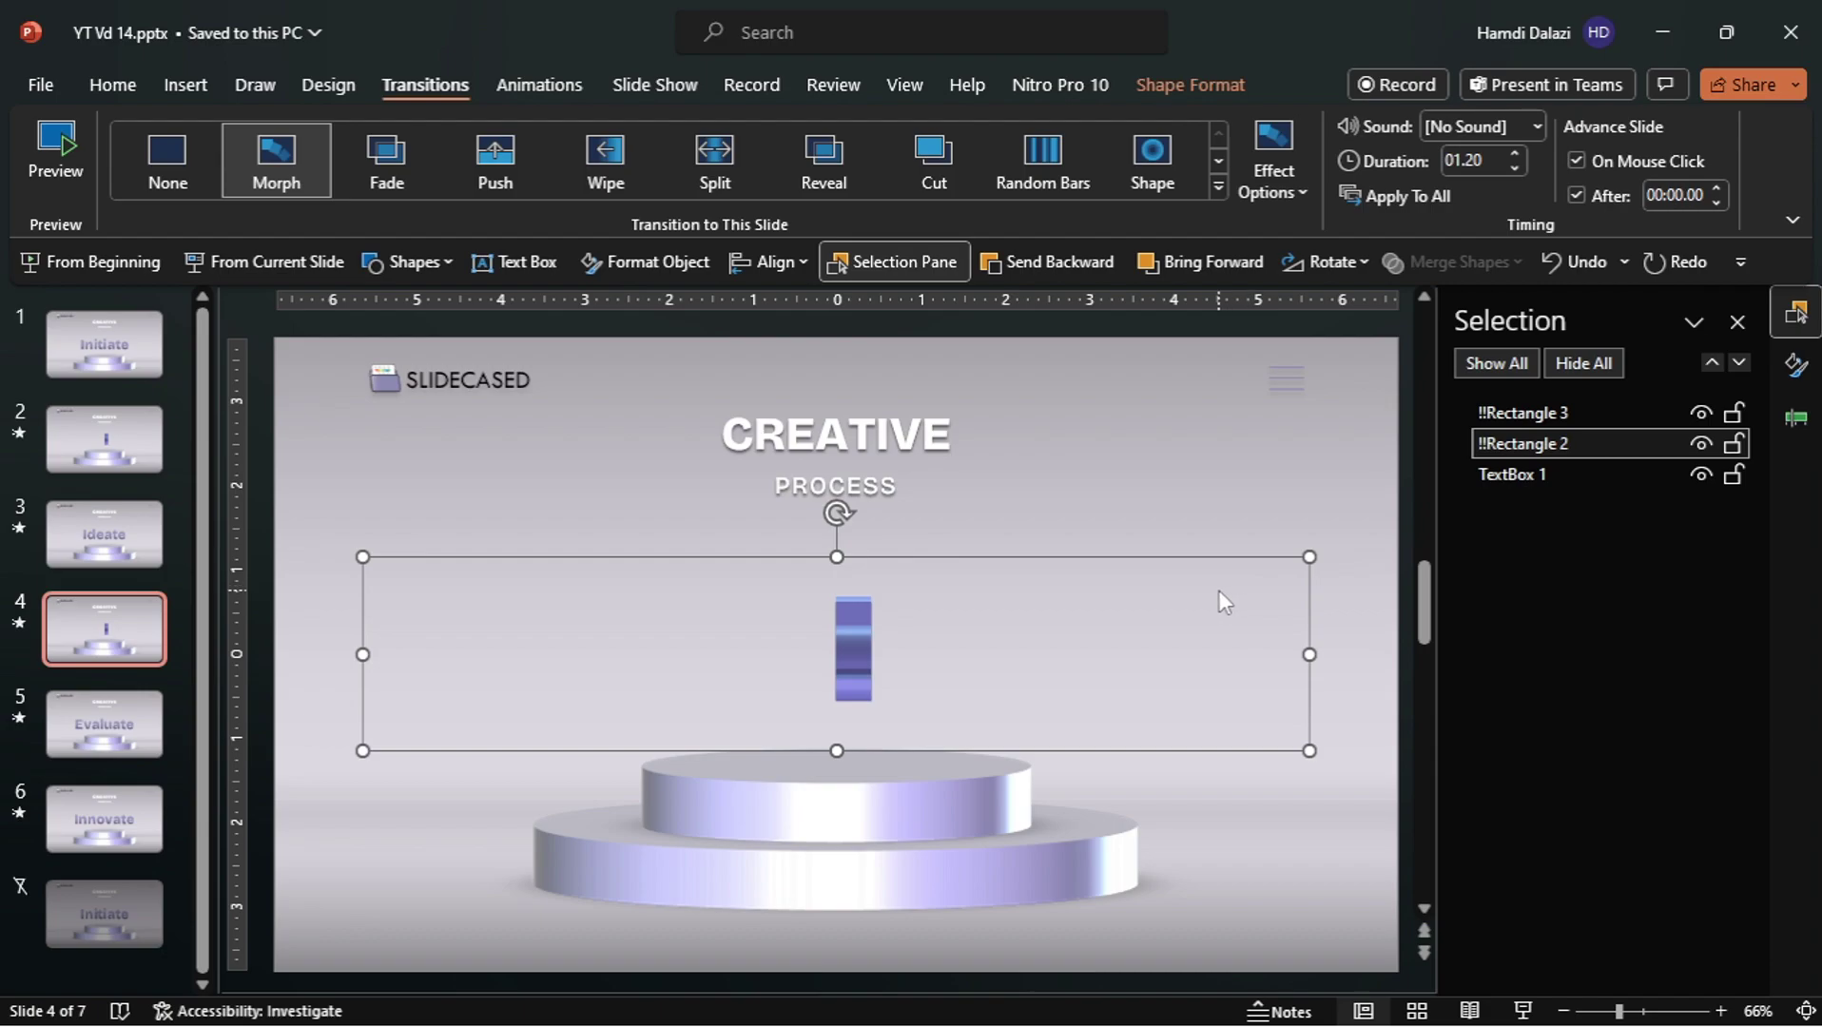
type("p")
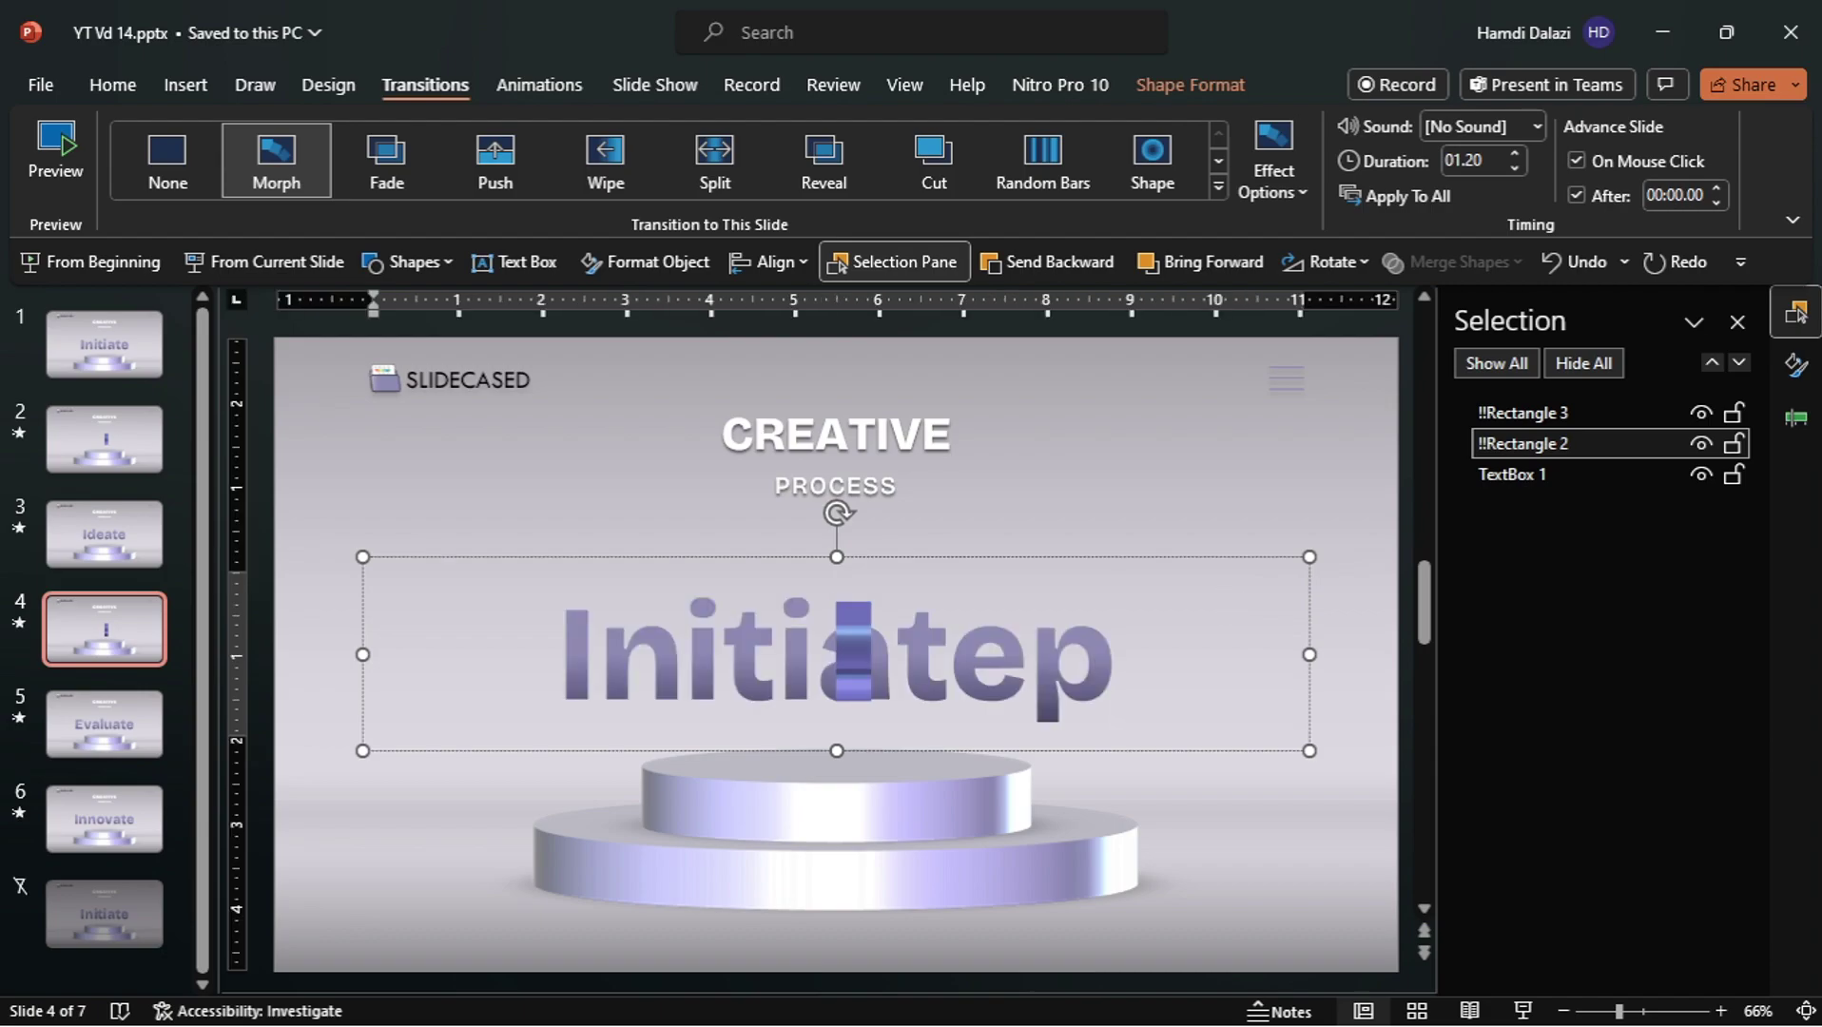
key("BackSpace")
key("BackSpace")
key("BackSpace")
key("BackSpace")
key("BackSpace")
key("BackSpace")
key("BackSpace")
key("BackSpace")
key("BackSpace")
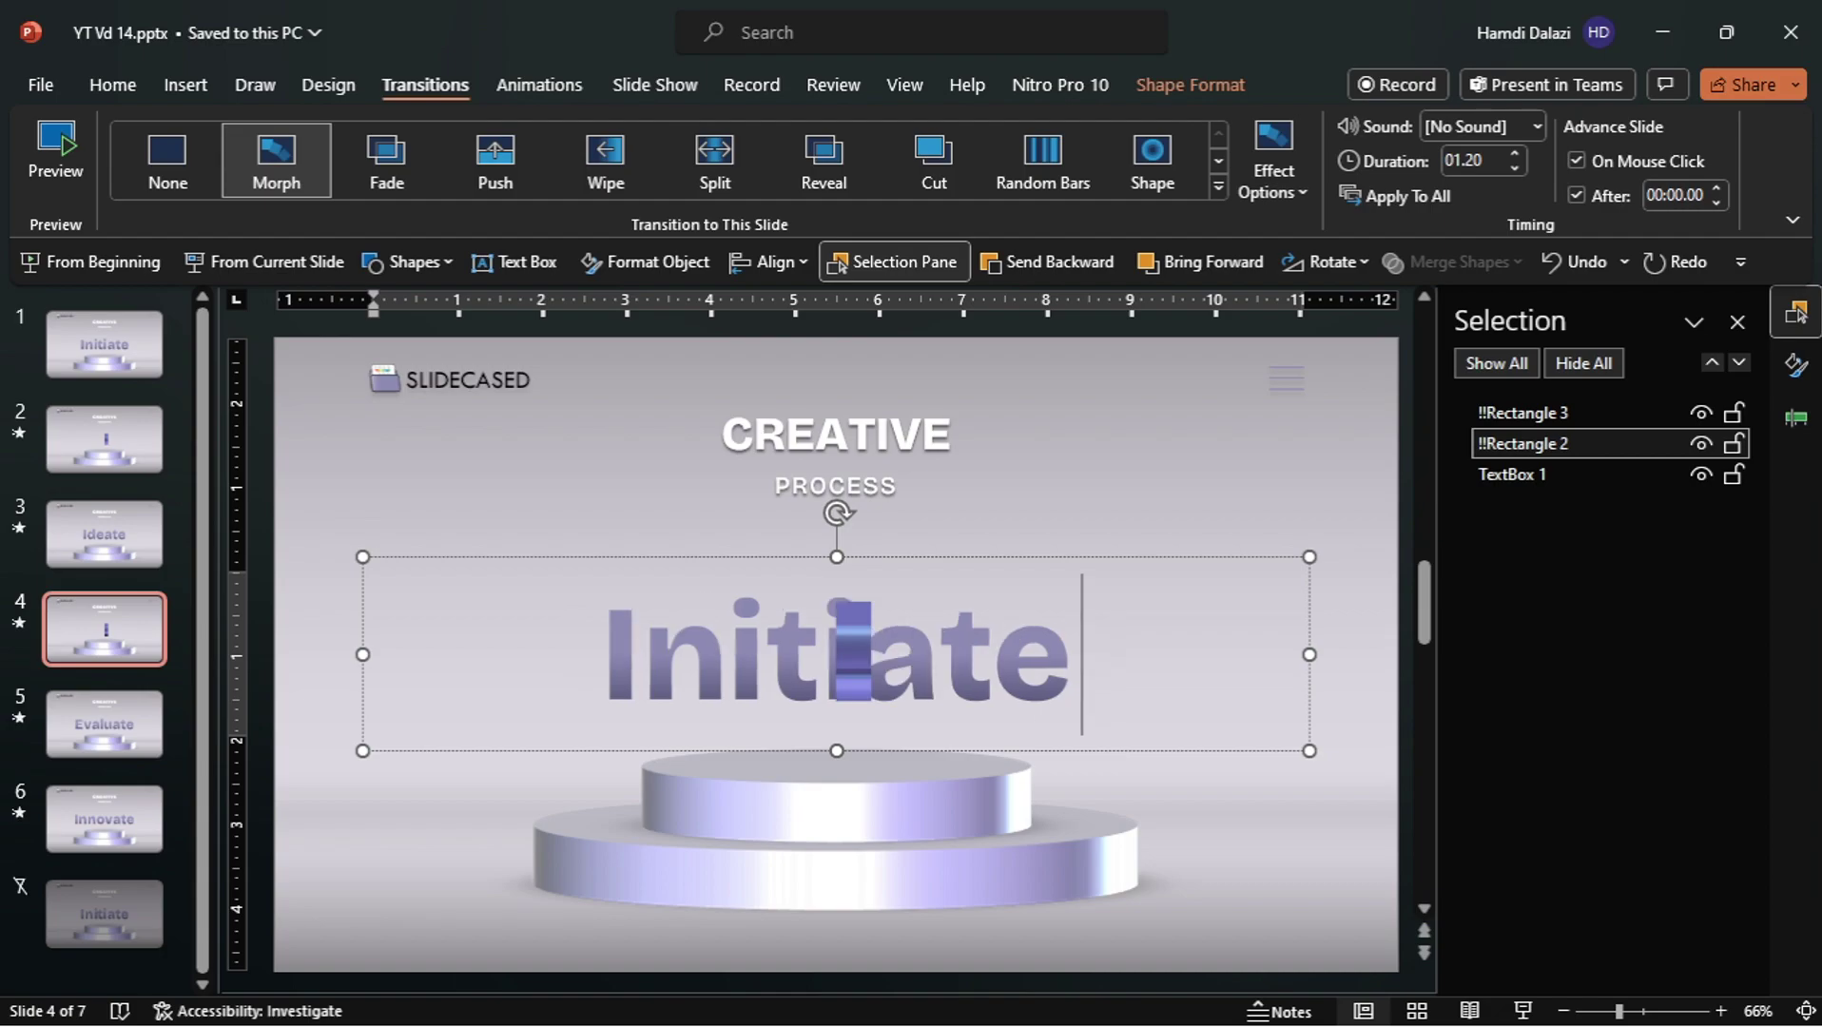